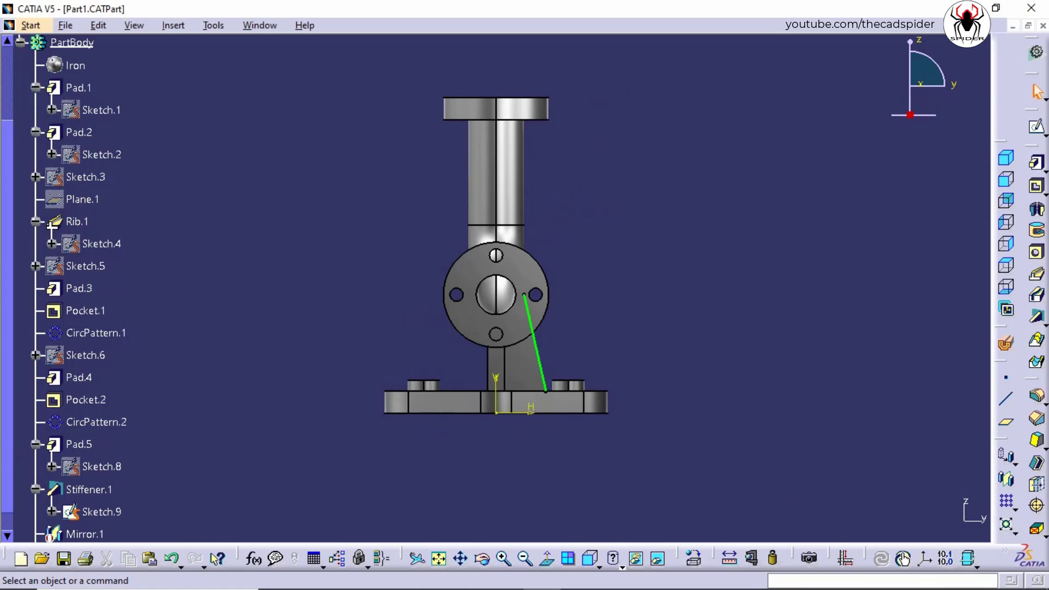
click(1006, 159)
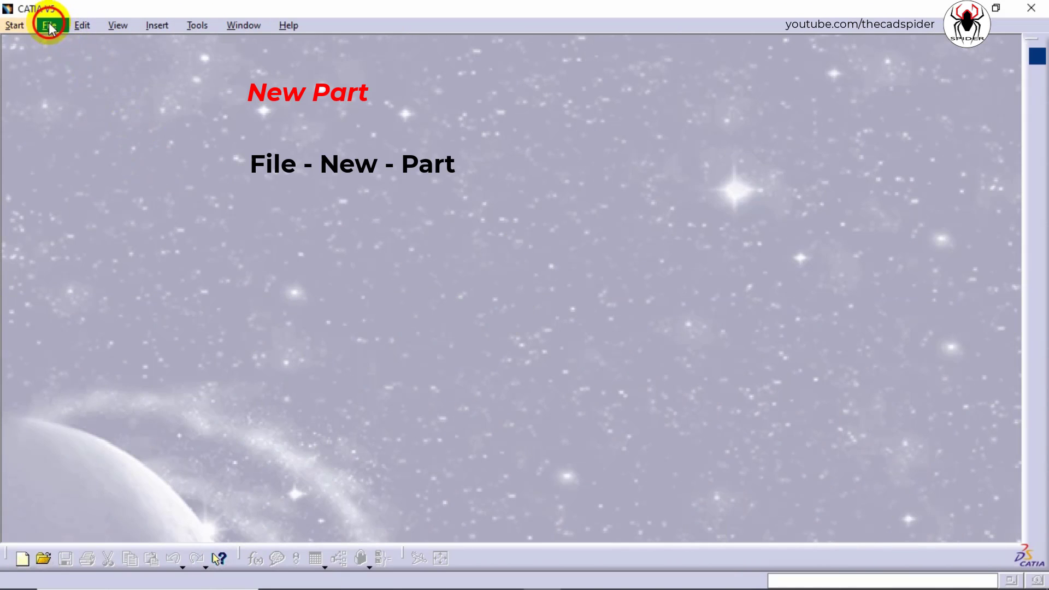
Step: Create a new Part document named Part1 with hybrid design enabled
click(49, 26)
click(68, 41)
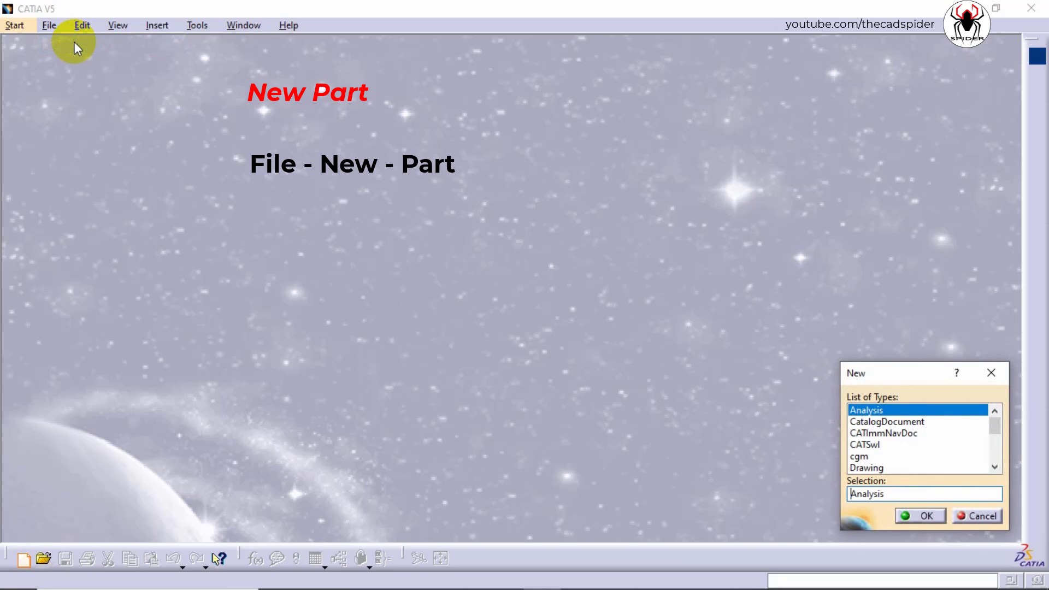
scroll(900, 424, down, 2)
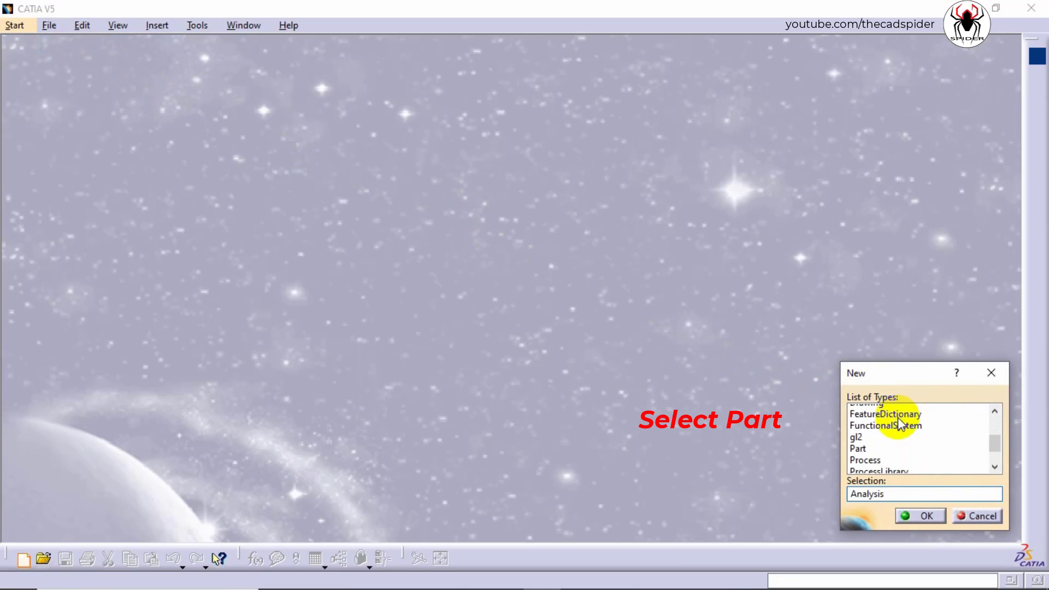
scroll(900, 425, down, 1)
click(858, 409)
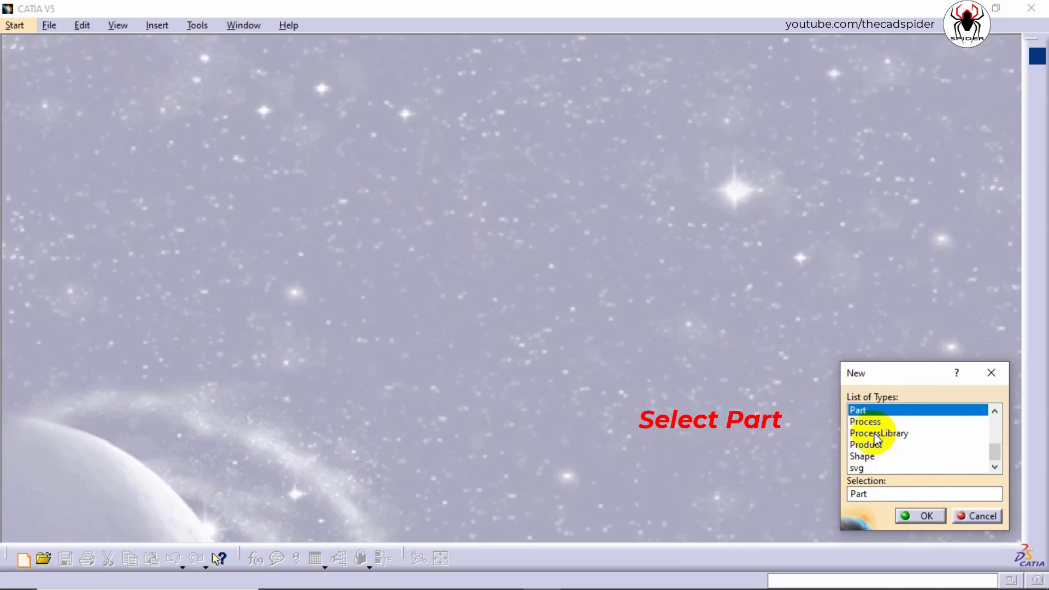
click(920, 515)
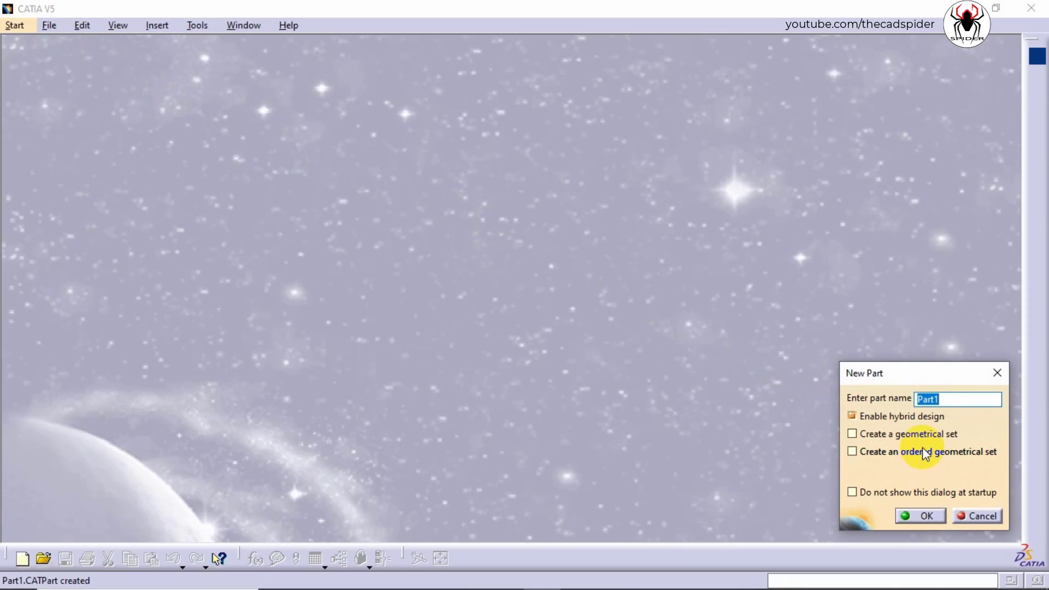
double_click(932, 405)
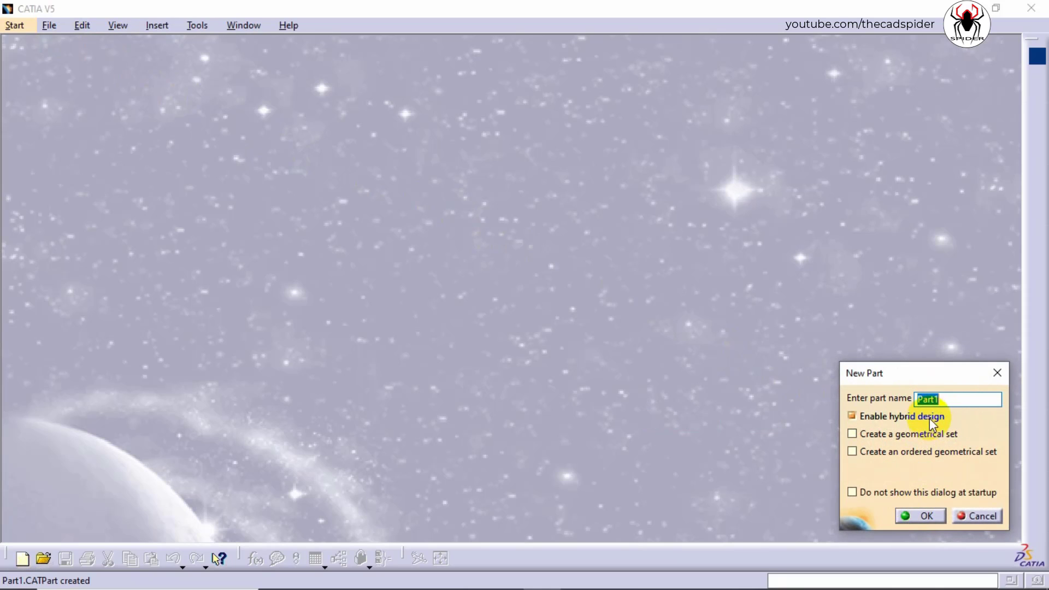
click(923, 515)
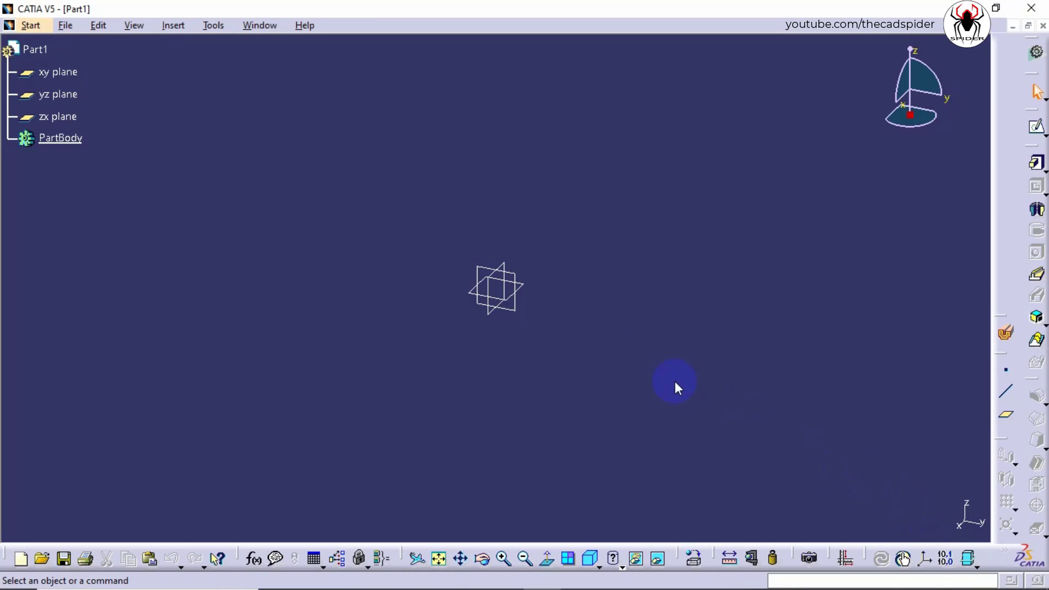
click(32, 26)
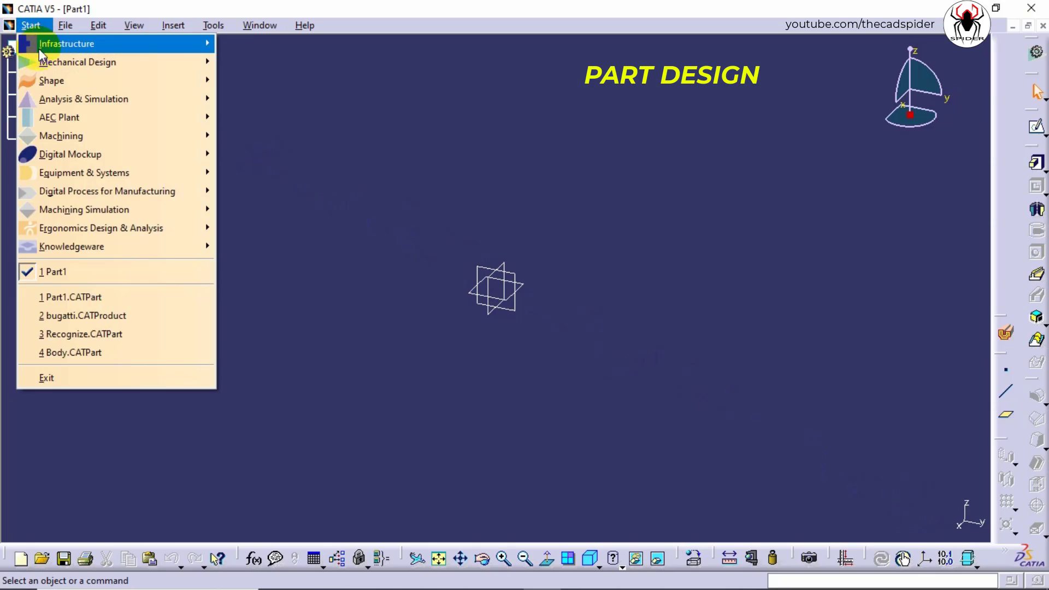
mouse_move(42, 65)
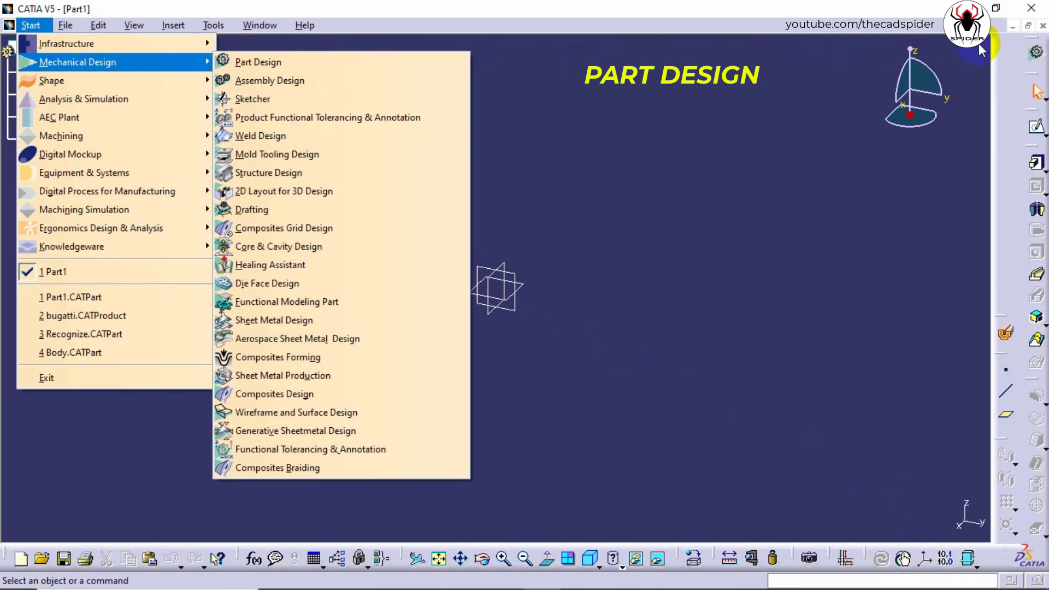
key(Escape)
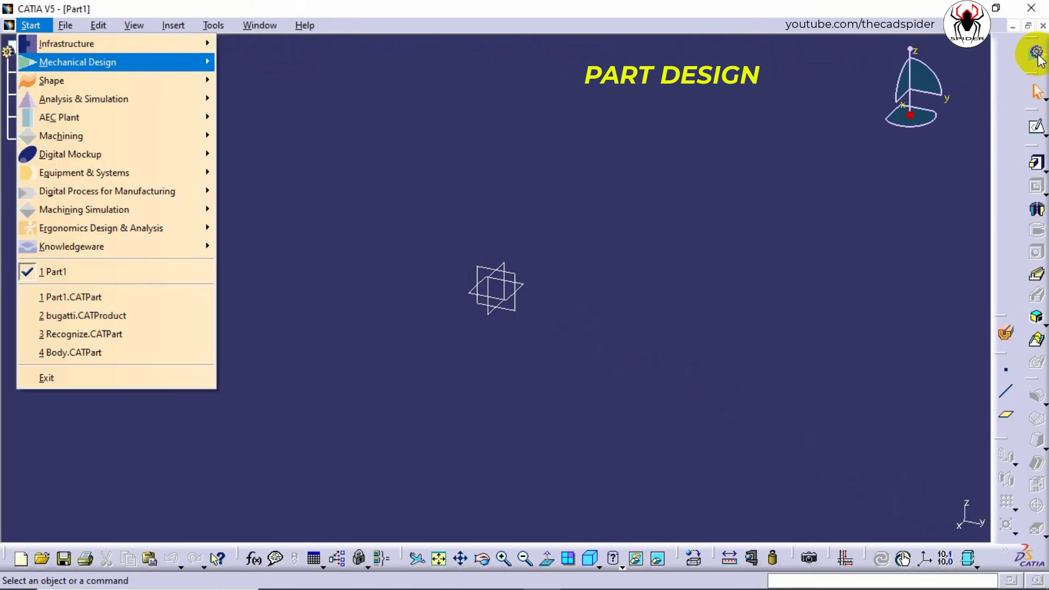
key(Escape)
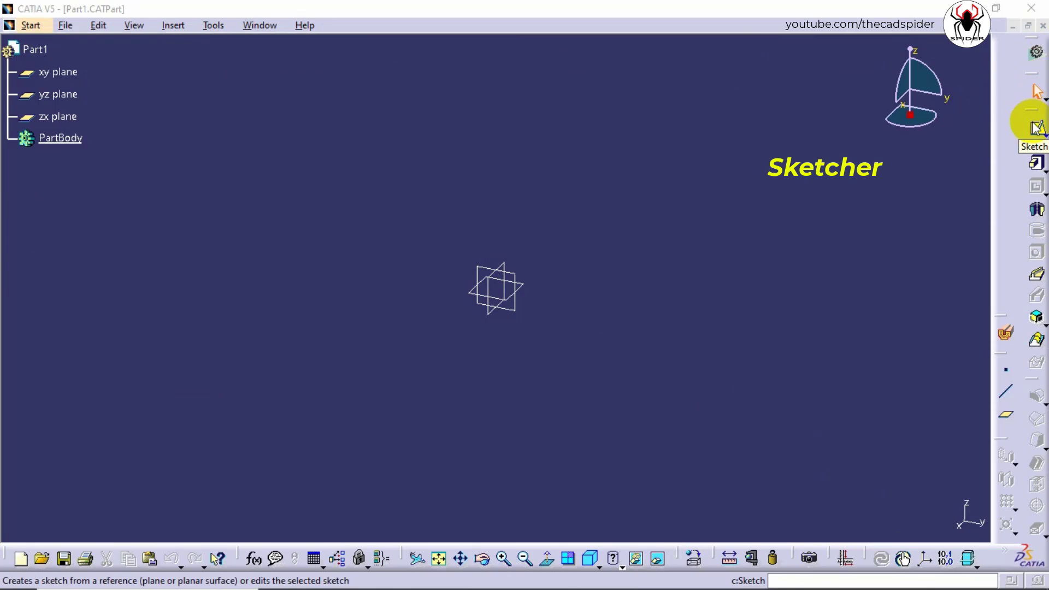
Step: Start a sketch on the xy plane and orient it to the top view
click(1036, 129)
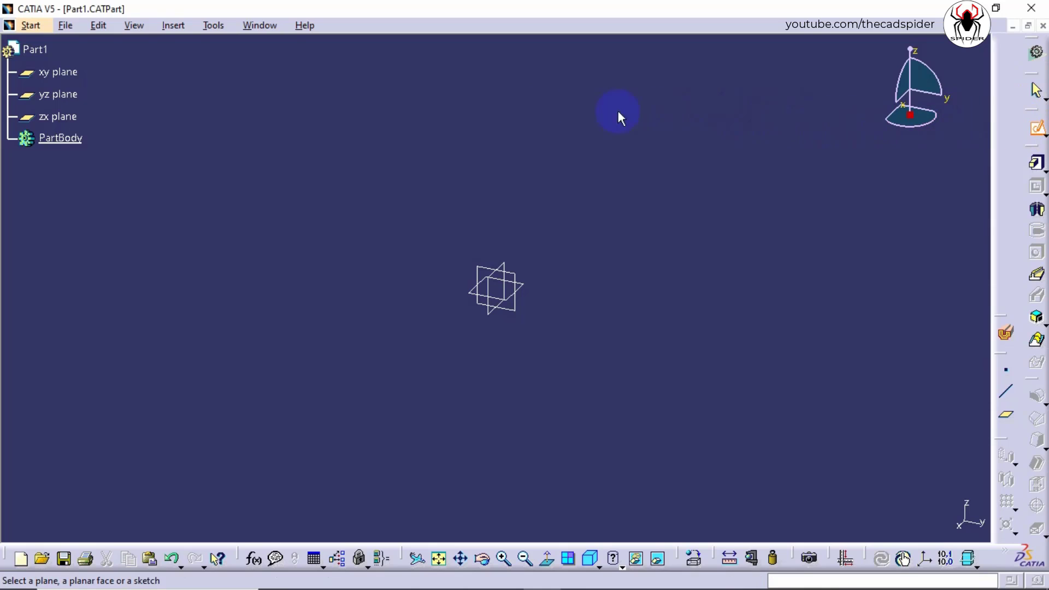
click(67, 75)
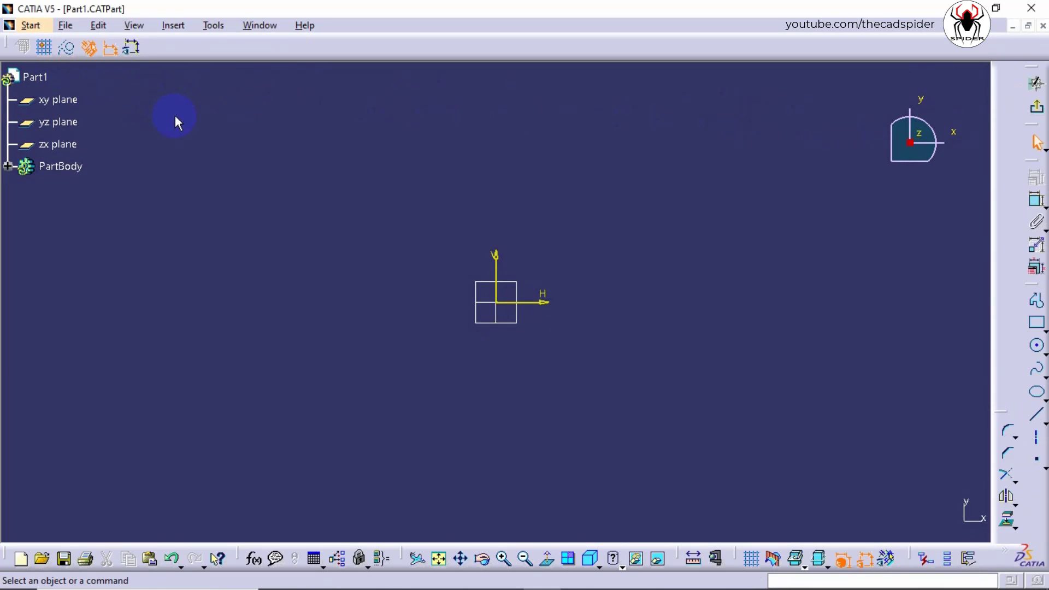
click(598, 563)
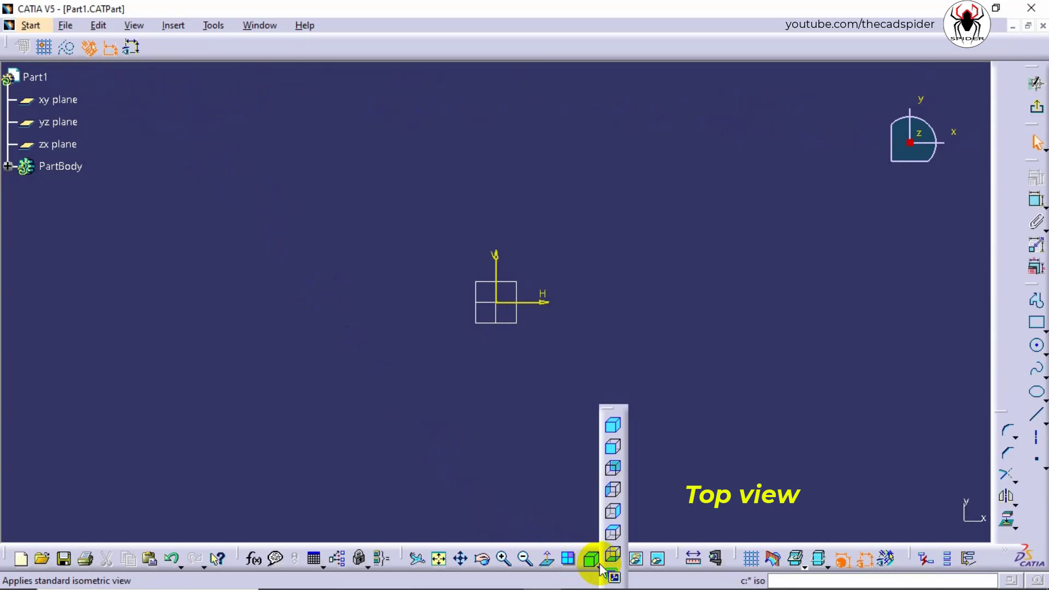
click(613, 532)
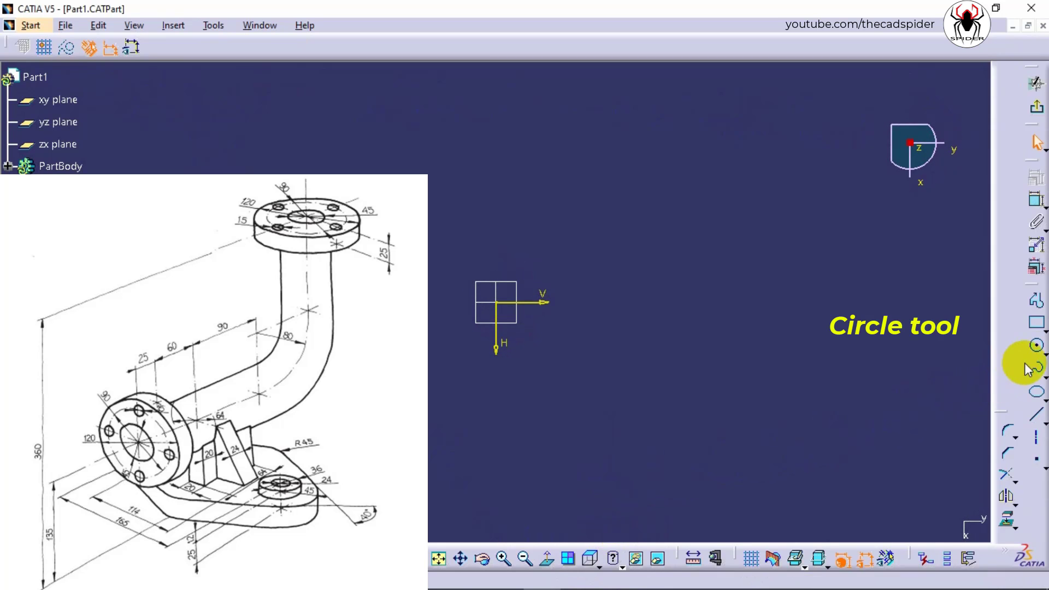
Step: Sketch two concentric circles centred on the V axis, with radii of about 13 mm and 30 mm
click(1037, 346)
drag(1037, 346, 906, 362)
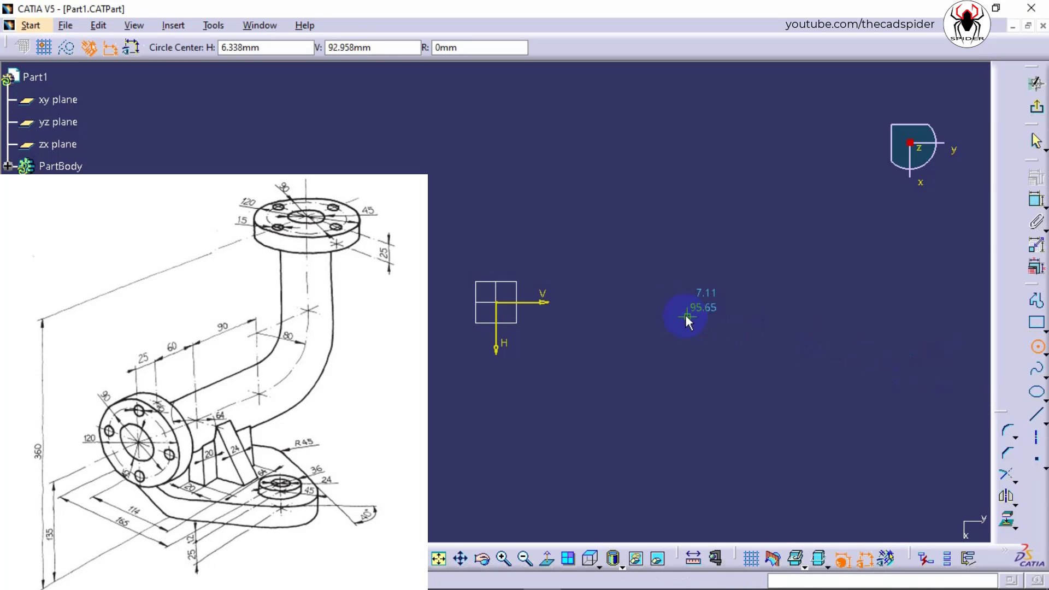
click(654, 301)
click(665, 279)
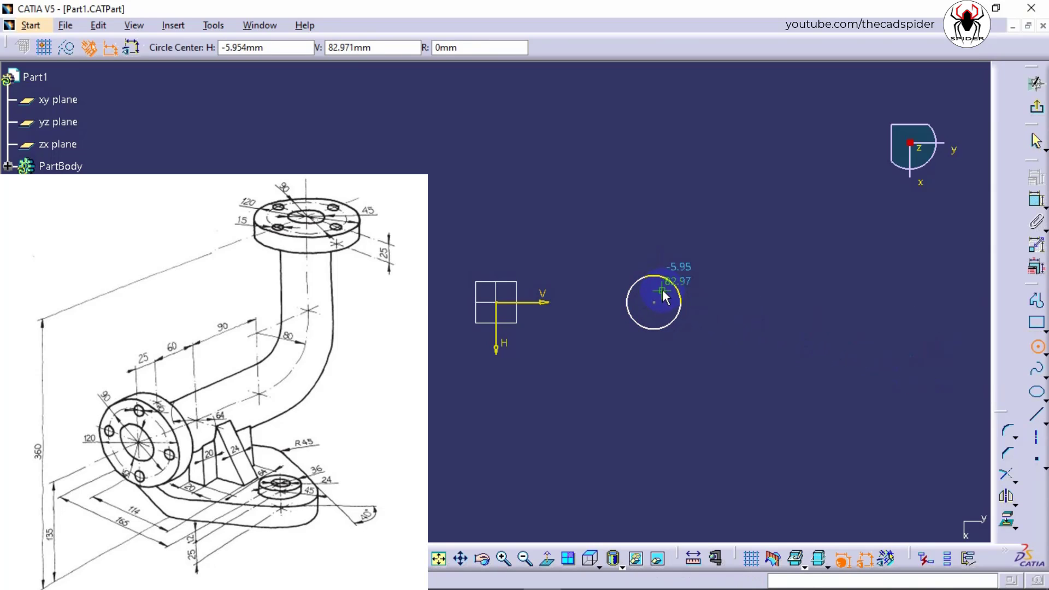
click(655, 302)
click(689, 253)
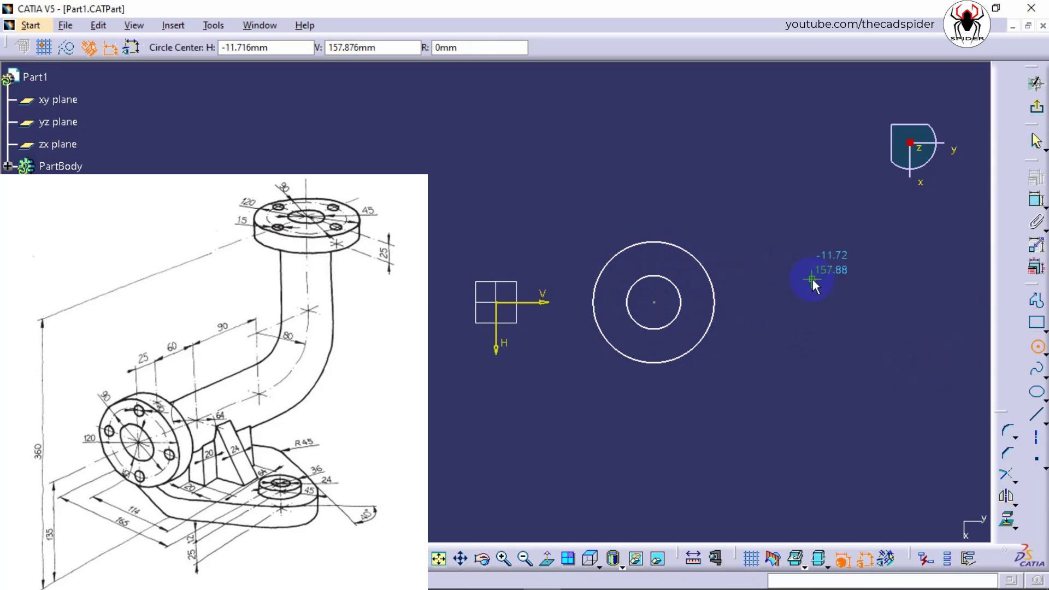
key(Escape)
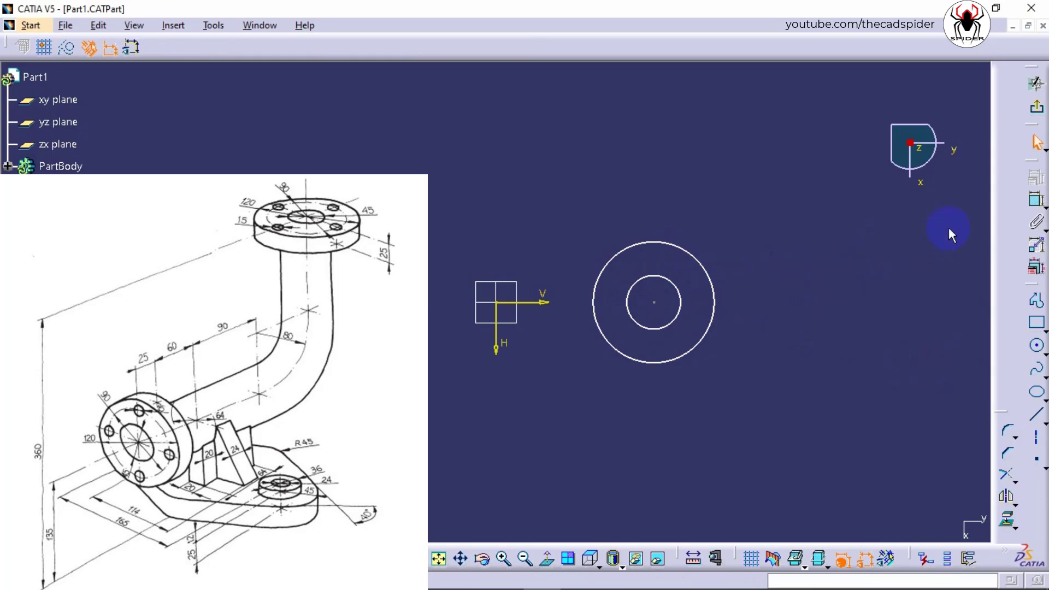
Step: Dimension the inner circle as a diameter and set it to 24 mm
click(1036, 202)
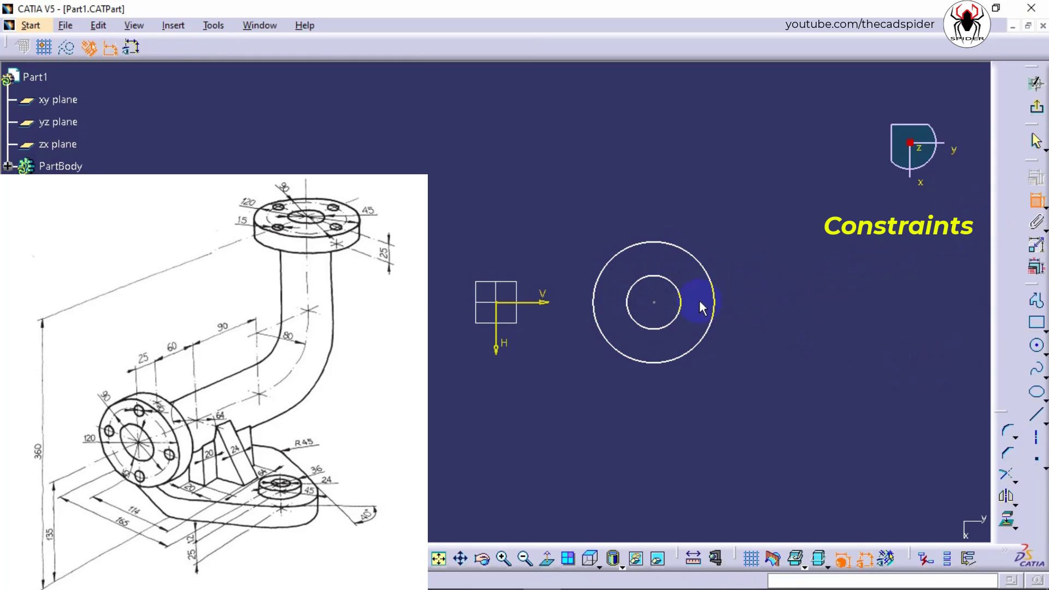
click(679, 310)
click(716, 381)
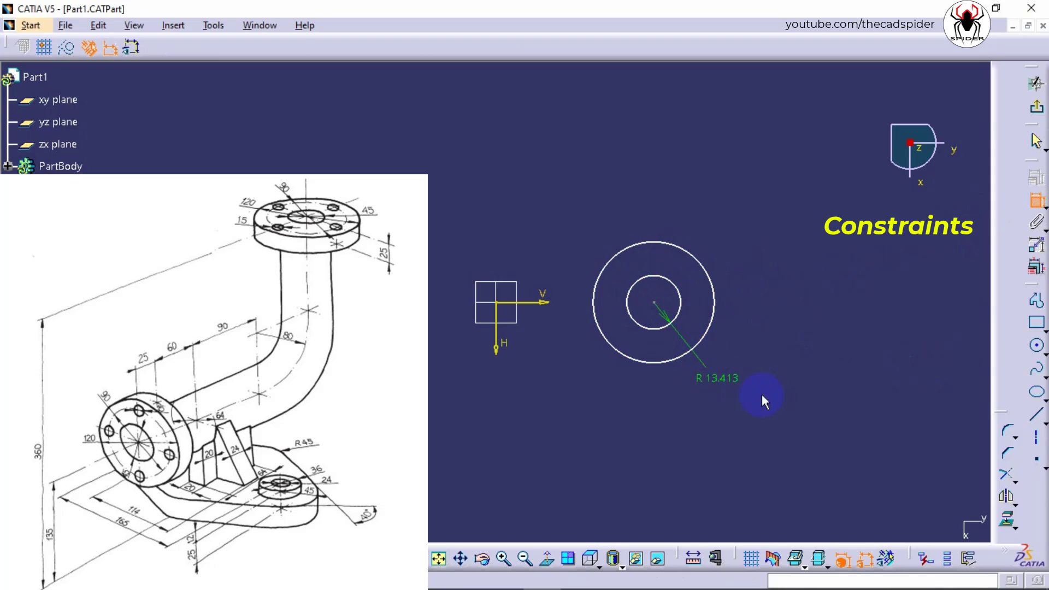
double_click(720, 379)
click(771, 473)
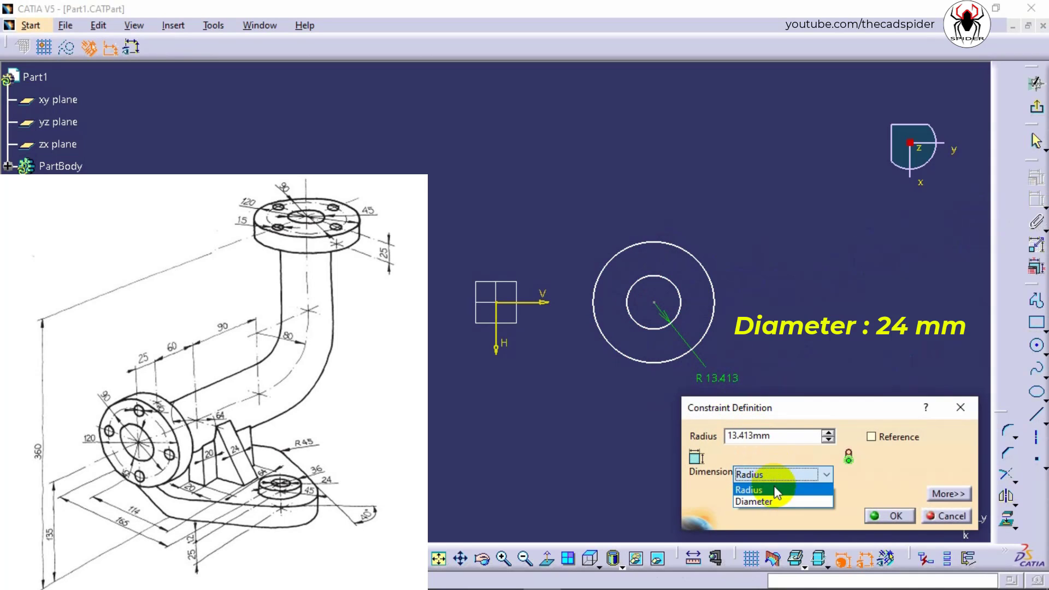
click(760, 494)
drag(781, 441, 731, 435)
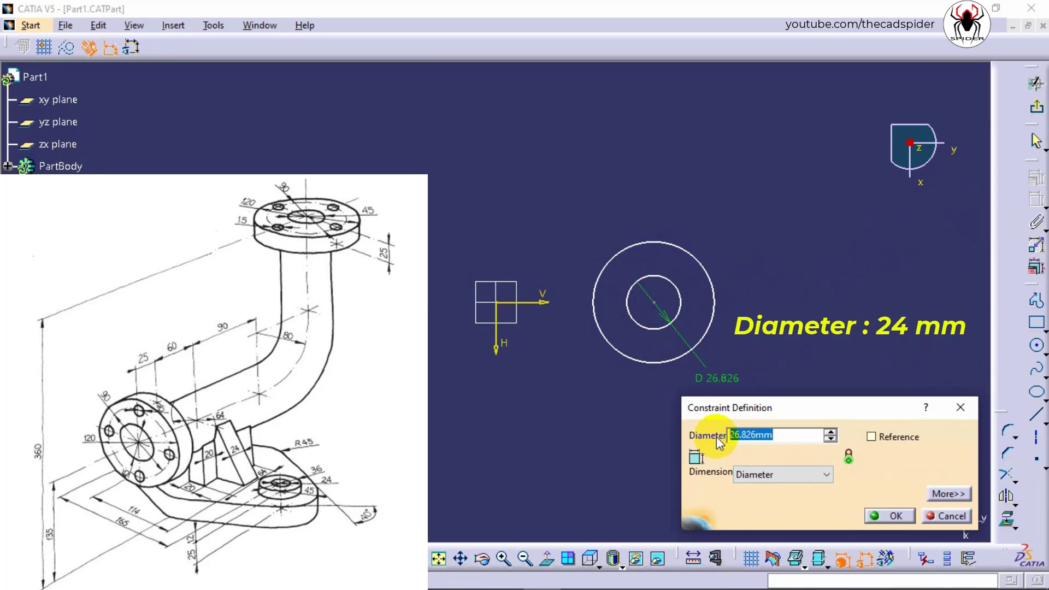
text(24)
key(Tab)
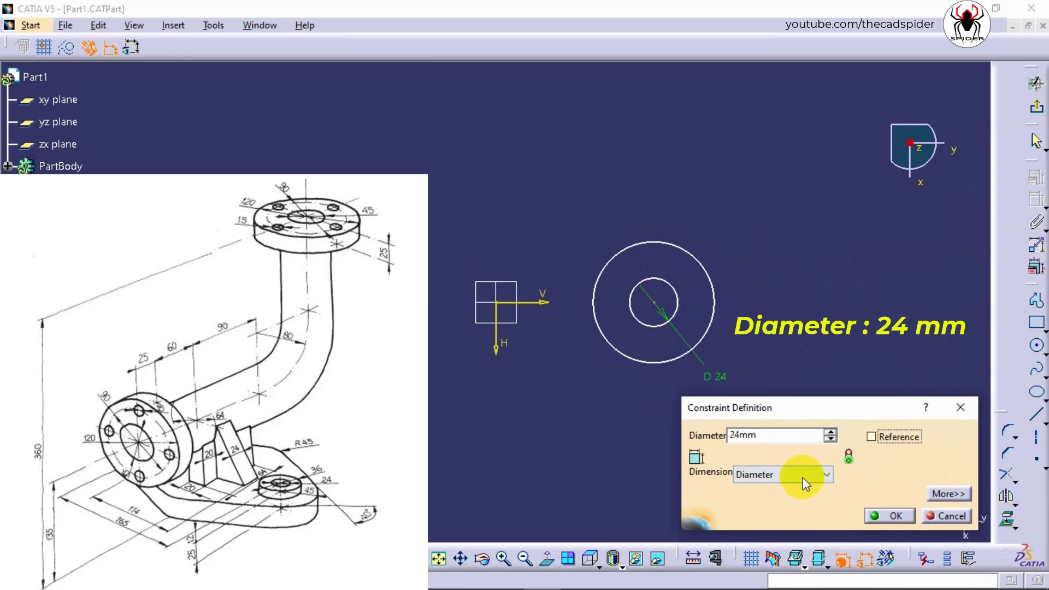
click(890, 515)
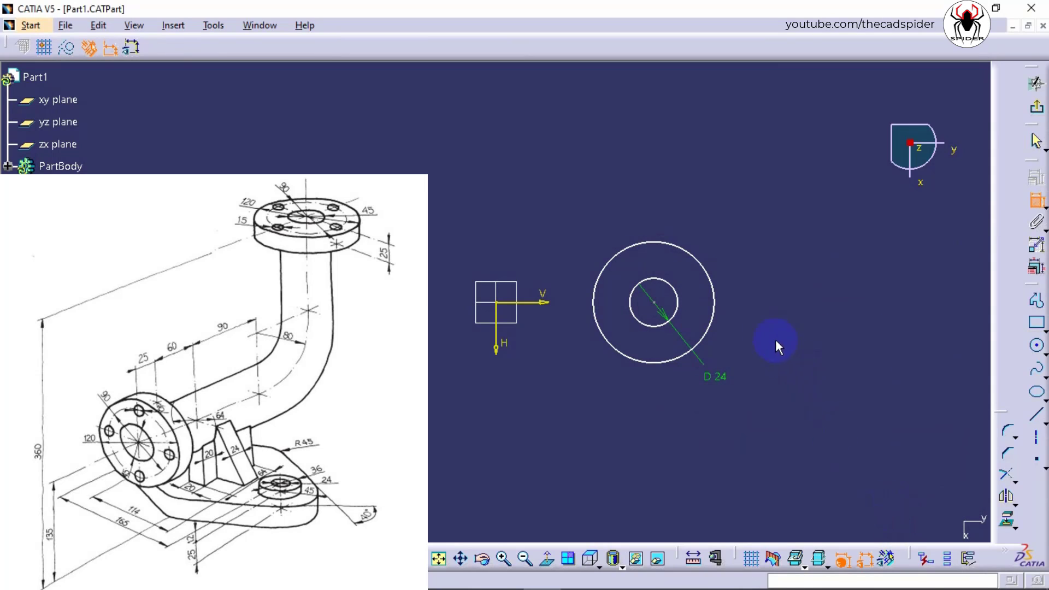
Step: Dimension the outer circle as a radius and set it to 45 mm
click(713, 289)
click(731, 199)
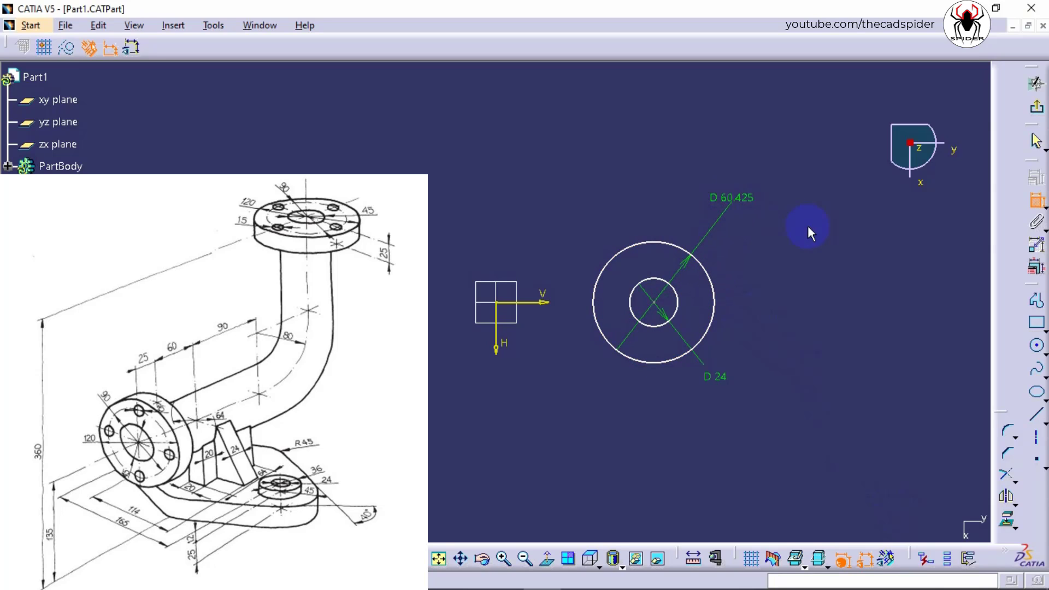
double_click(740, 197)
click(777, 476)
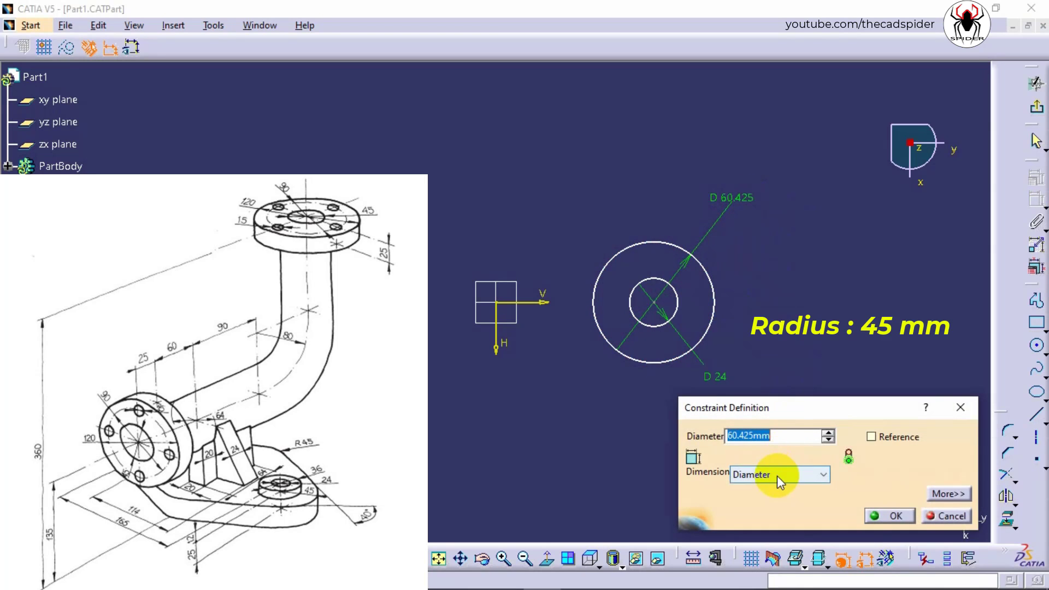
click(776, 488)
drag(786, 435, 716, 434)
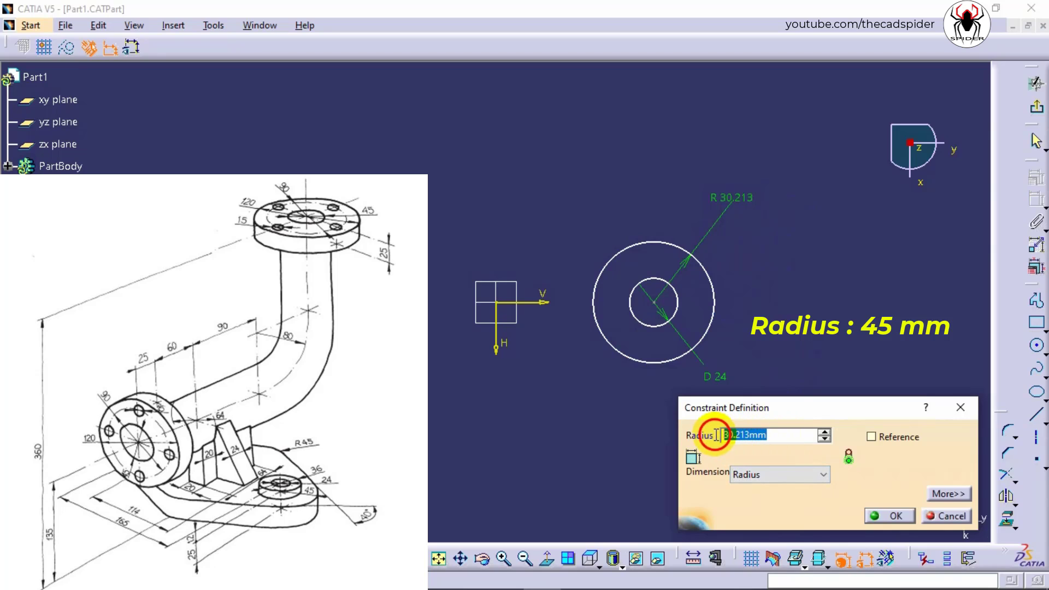
text(45)
key(Tab)
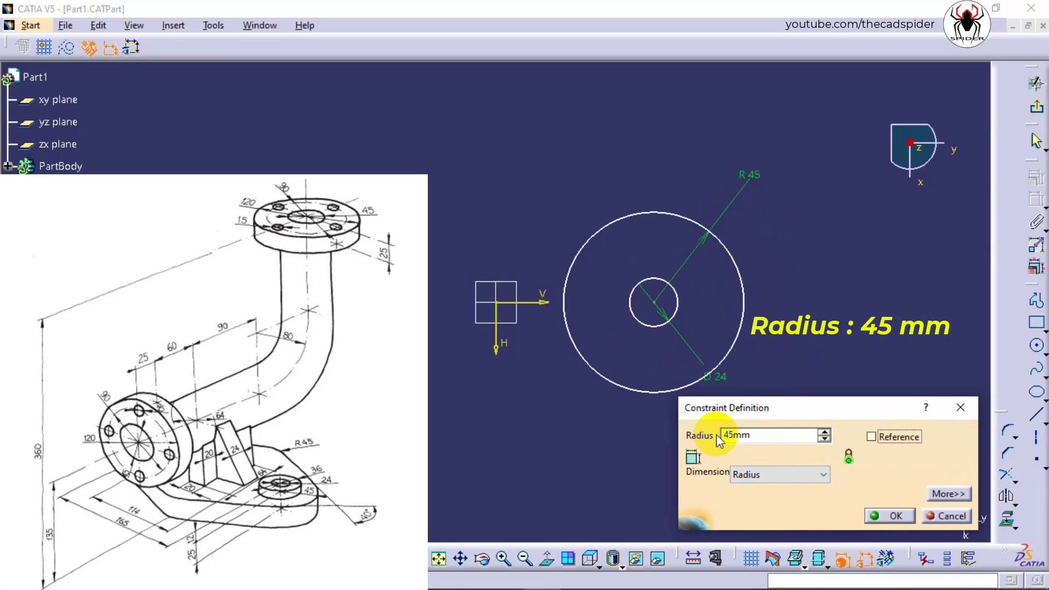
click(887, 515)
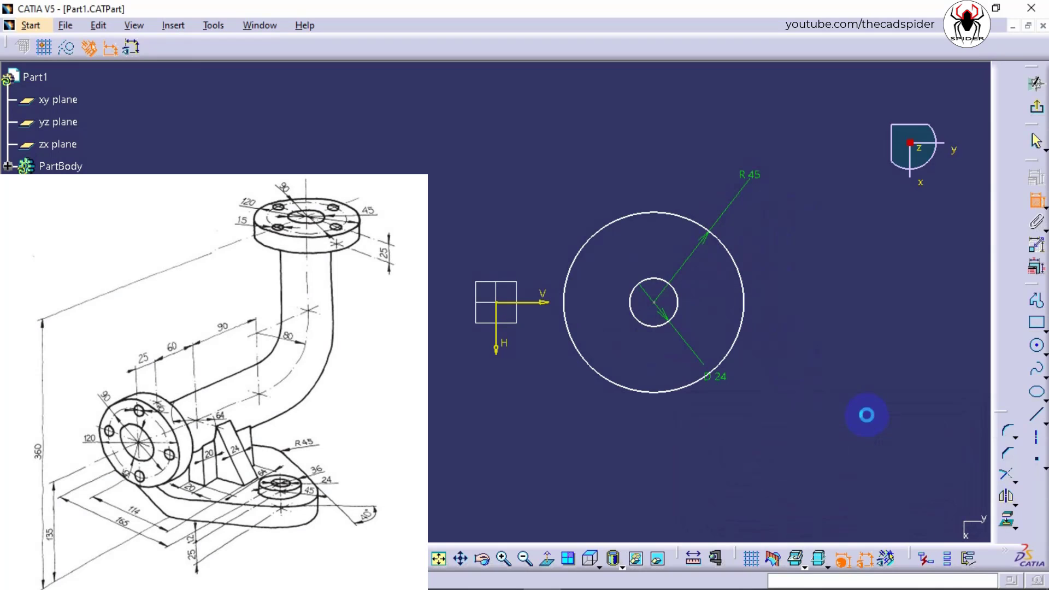
Step: Sketch a slanted line from the H axis, about 82 mm from the origin, passing just above and beyond the outer circle
click(1035, 418)
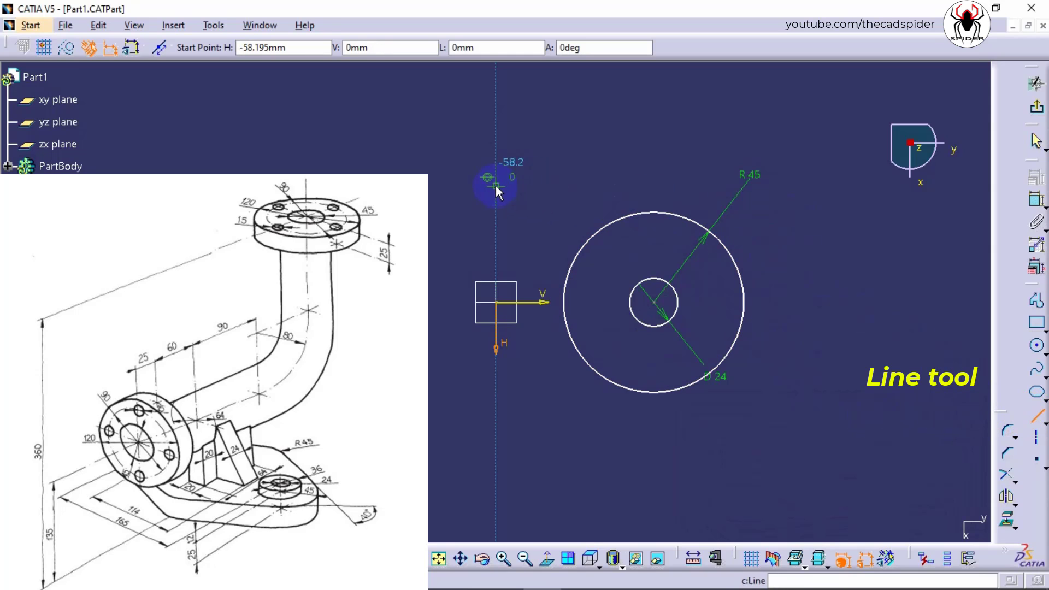
click(496, 138)
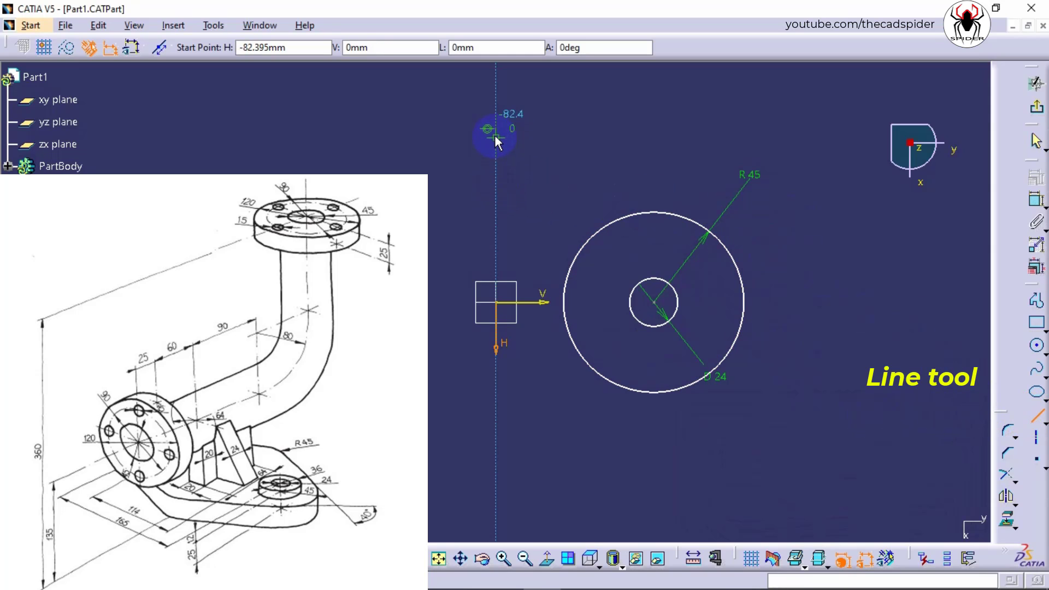
click(898, 283)
click(902, 356)
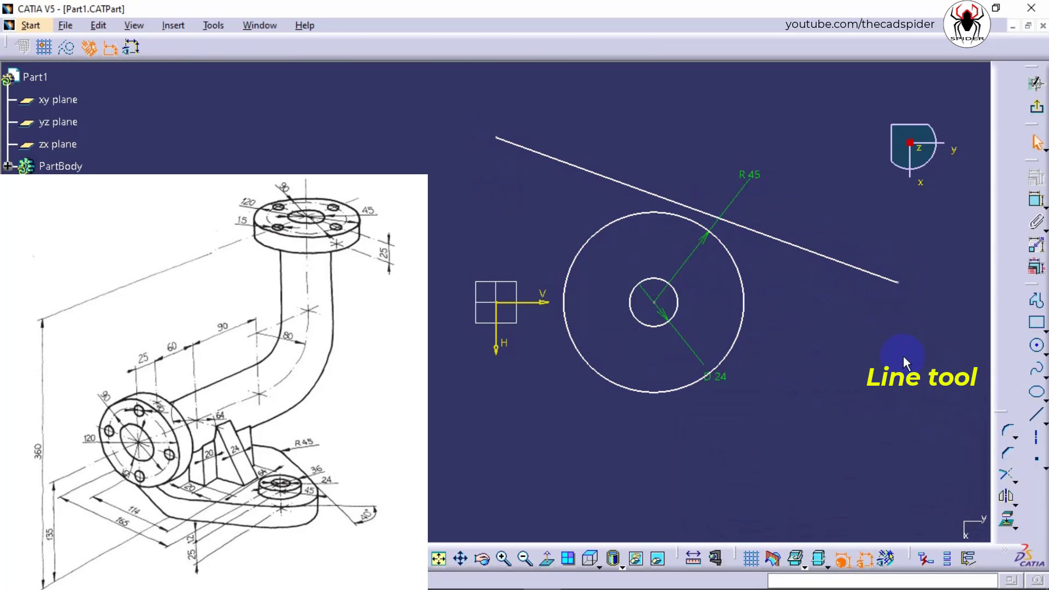
Step: Constrain the slanted line to be tangent to the outer R 45 circle
click(1036, 200)
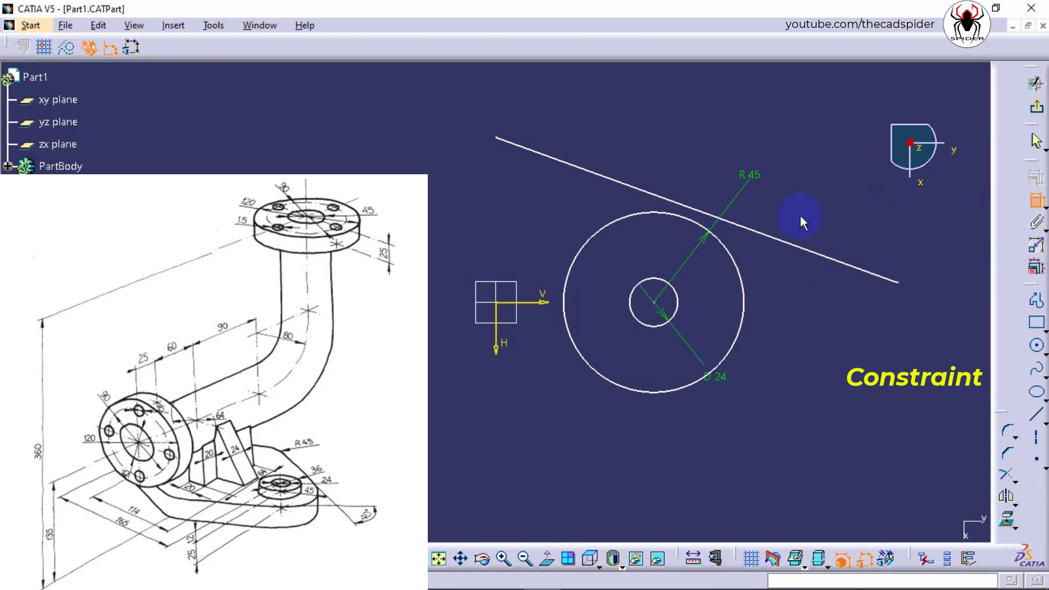
click(725, 243)
click(754, 232)
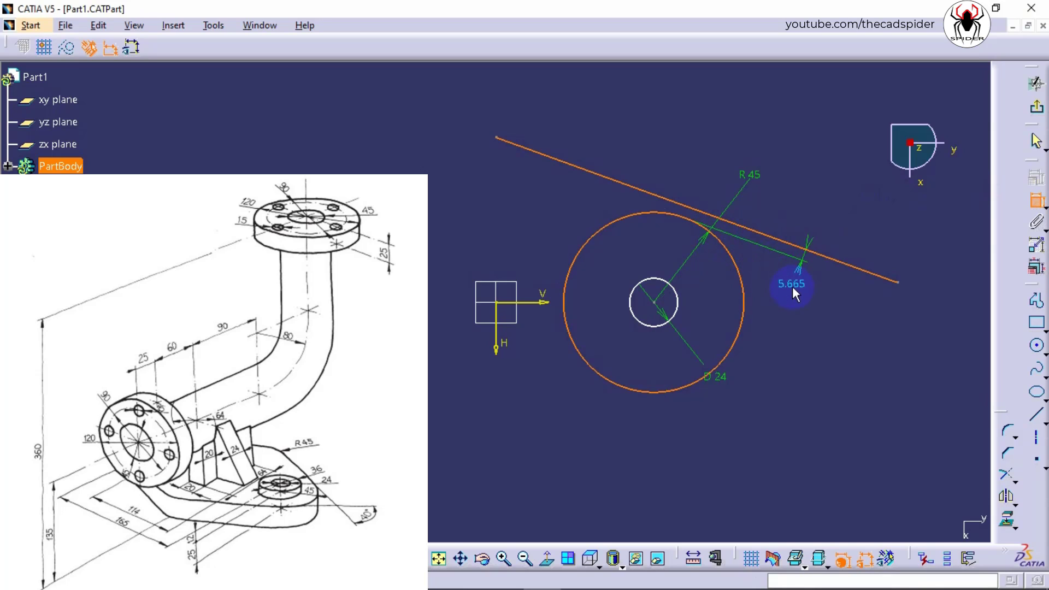
right_click(802, 305)
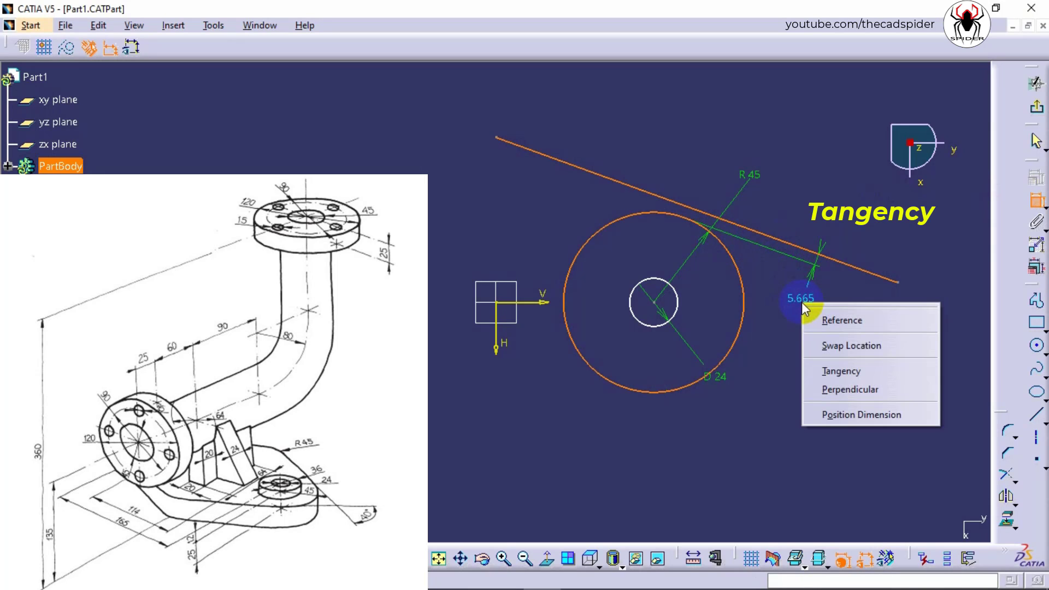
click(839, 369)
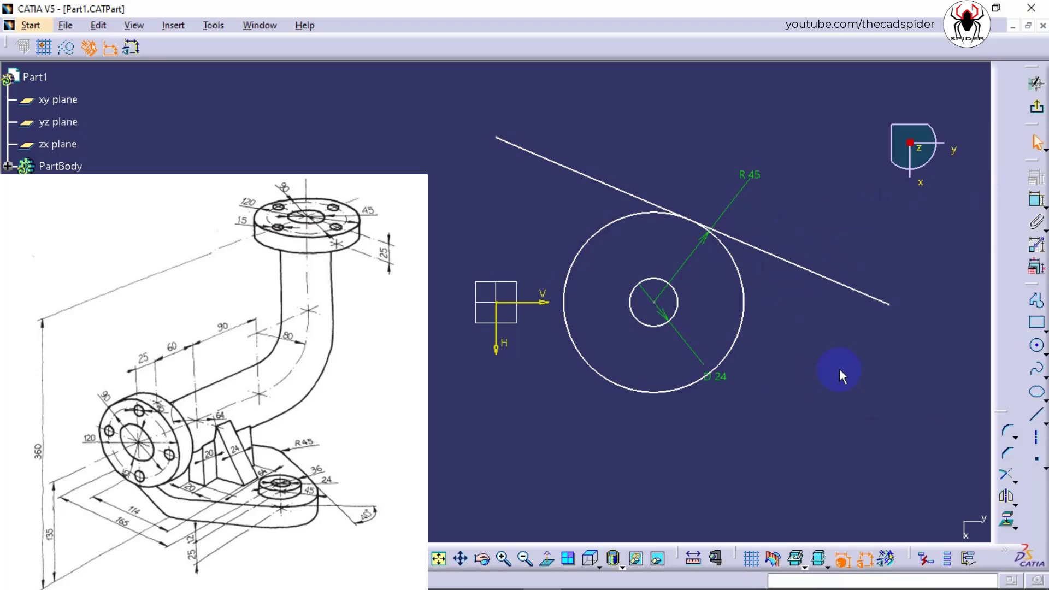
Step: Quick Trim the portion of the slanted line extending beyond its tangent point on the outer circle
click(1012, 481)
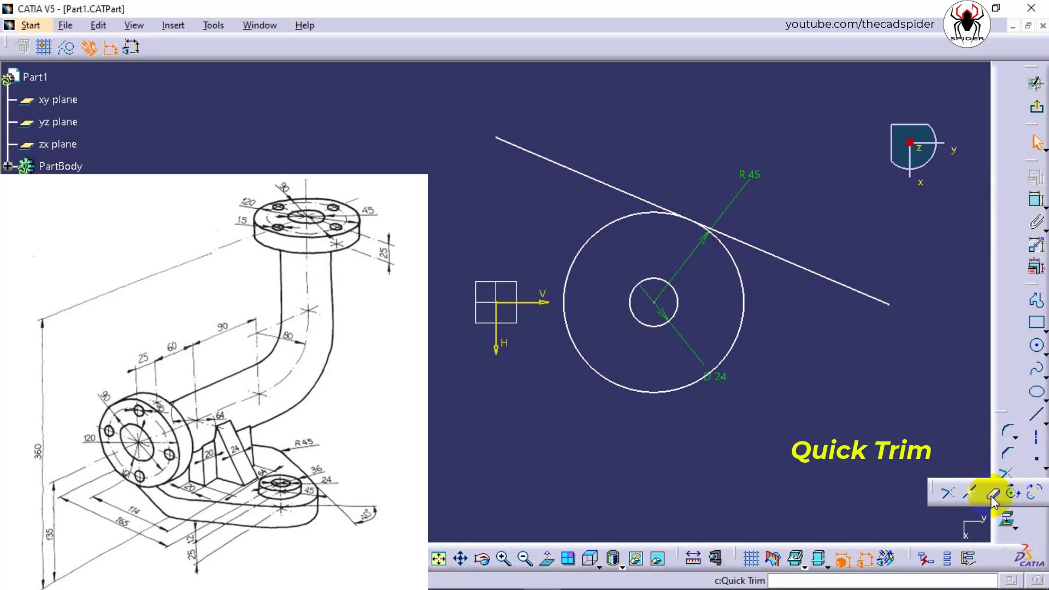
click(1011, 491)
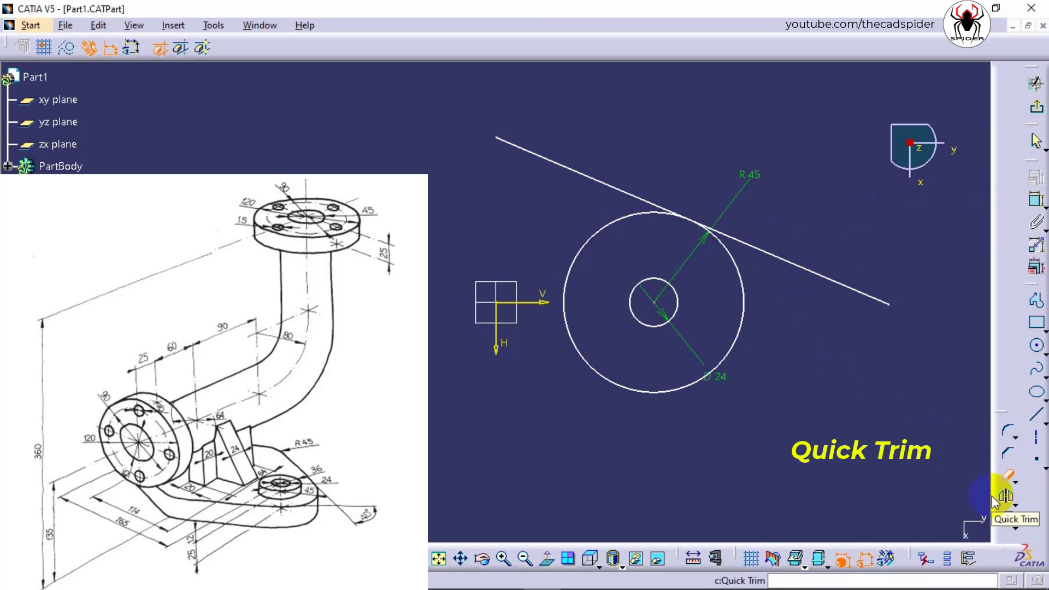
click(840, 285)
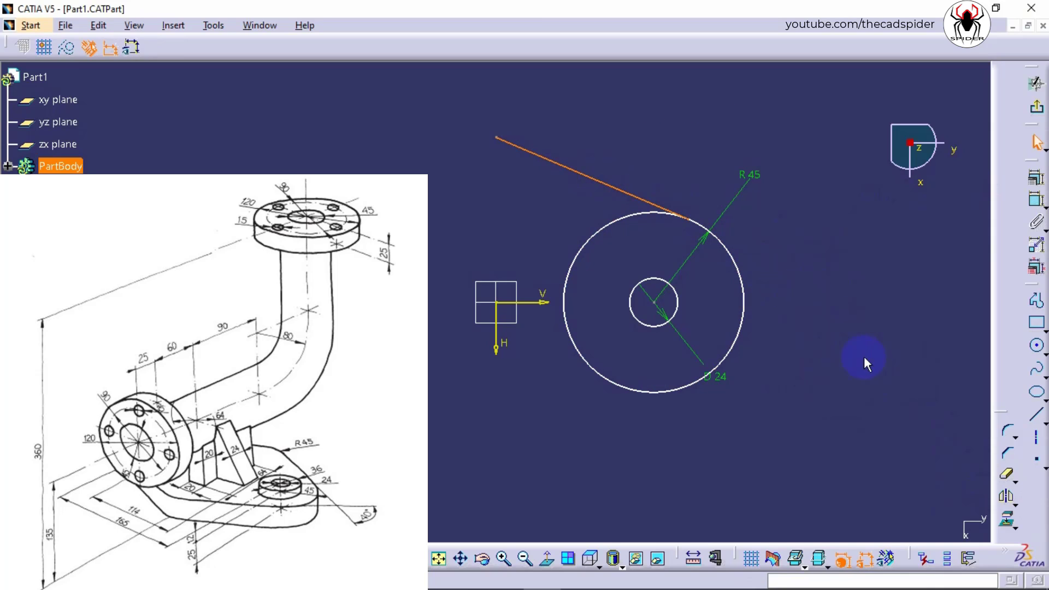
Step: Mirror the tangent line about the V axis and trim away the outer circle's arc between the two lines
drag(1006, 497, 930, 517)
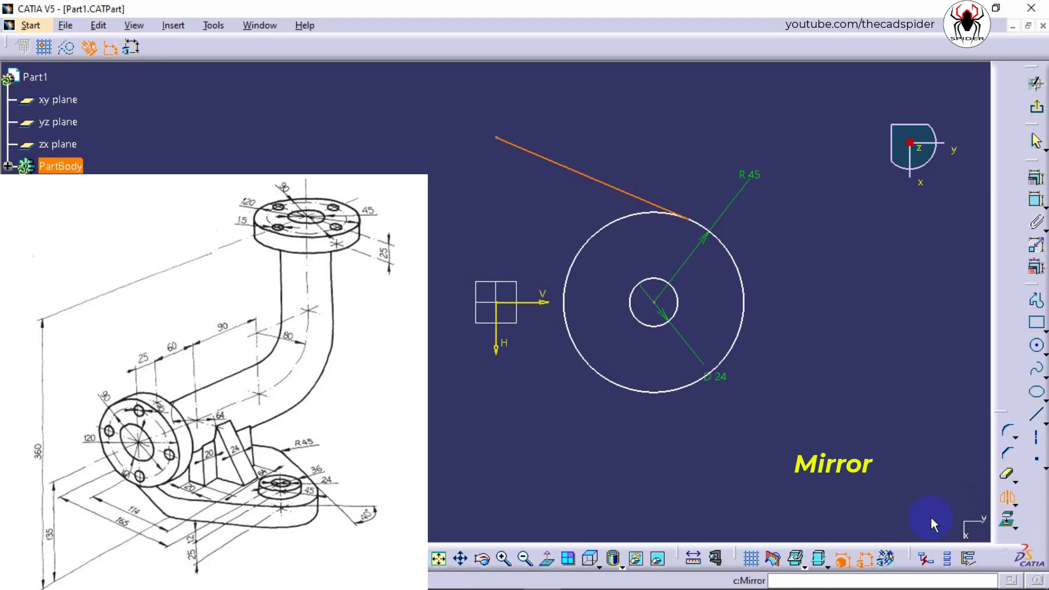
click(534, 301)
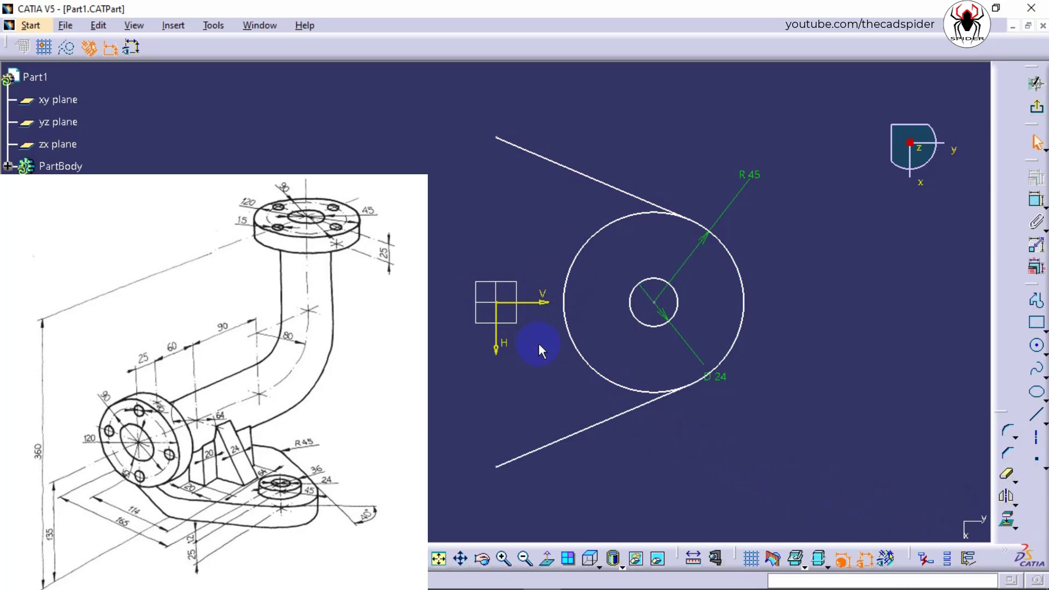
click(1006, 474)
click(609, 377)
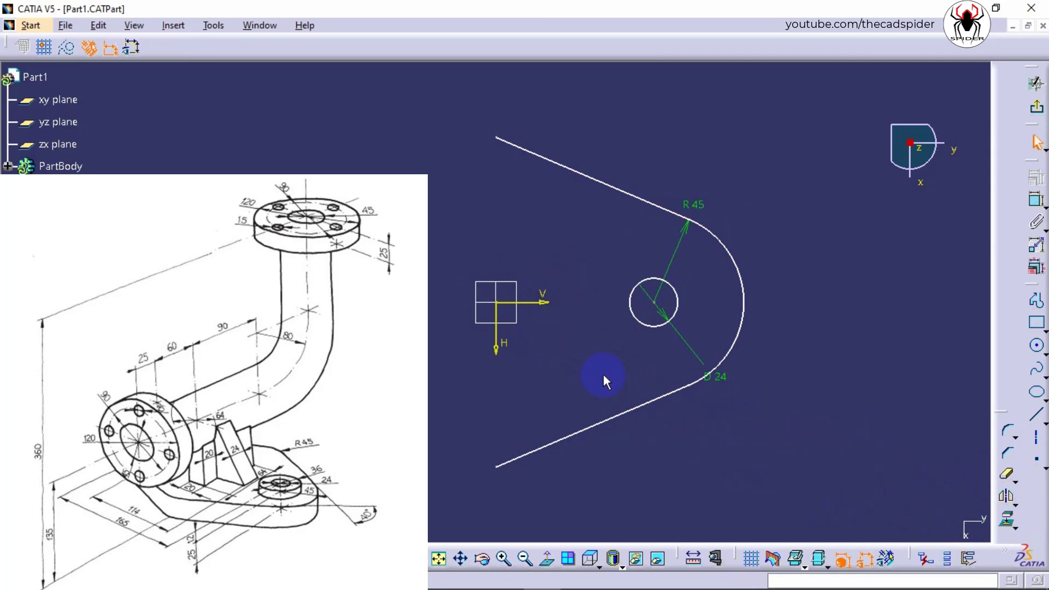
Step: Mirror both slanted lines, the R 45 arc and the 24 mm hole circle about the H axis
click(608, 186)
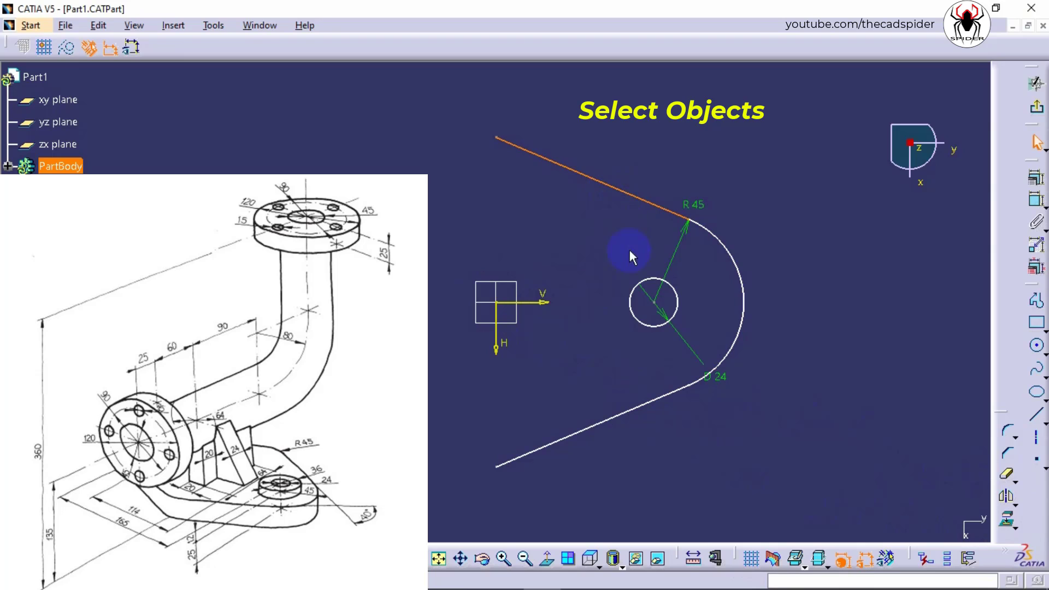
ctrl+click(638, 295)
ctrl+click(744, 298)
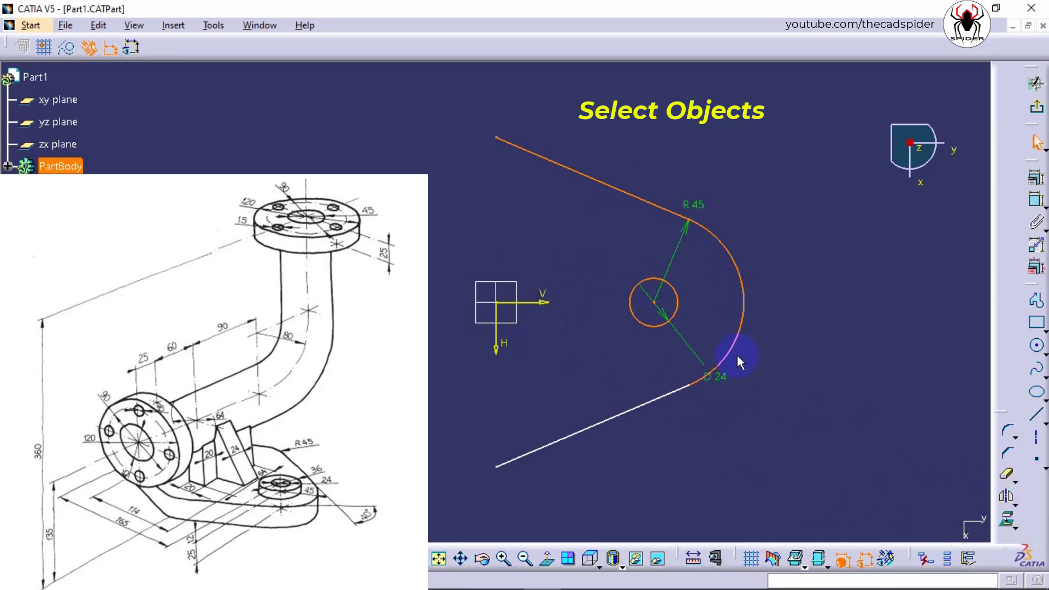
ctrl+click(669, 394)
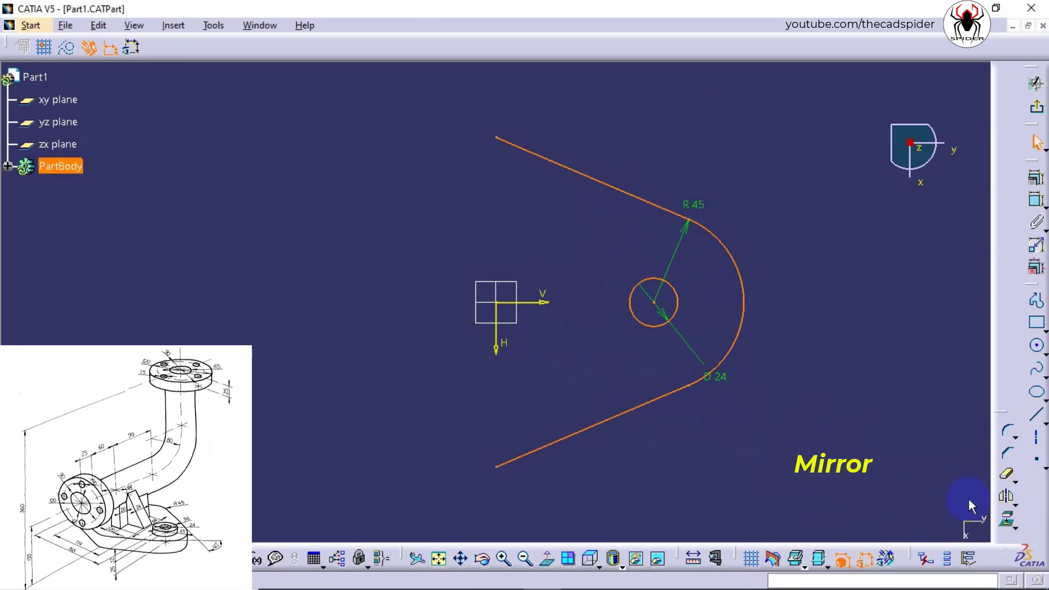
click(1007, 499)
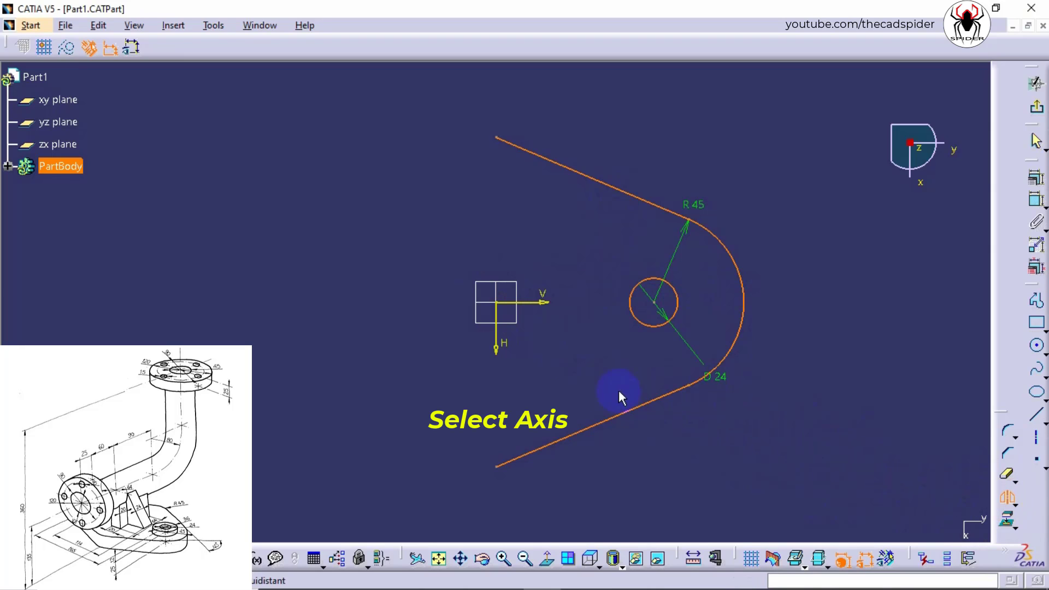
click(496, 349)
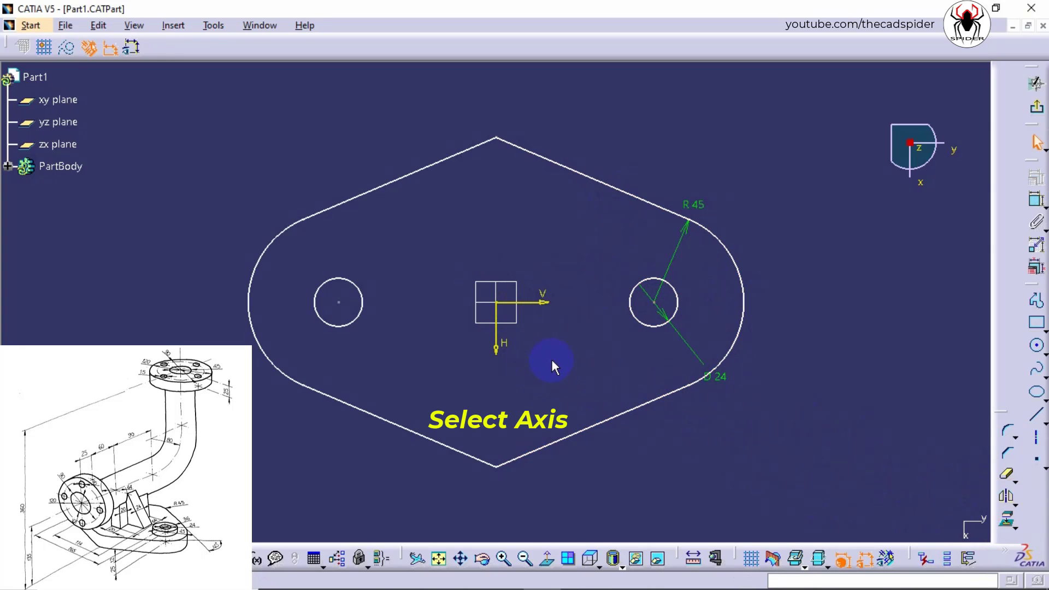
Step: Round the profile's lower and upper apexes with Corner arcs of about 101 mm and 84 mm radius
click(1006, 431)
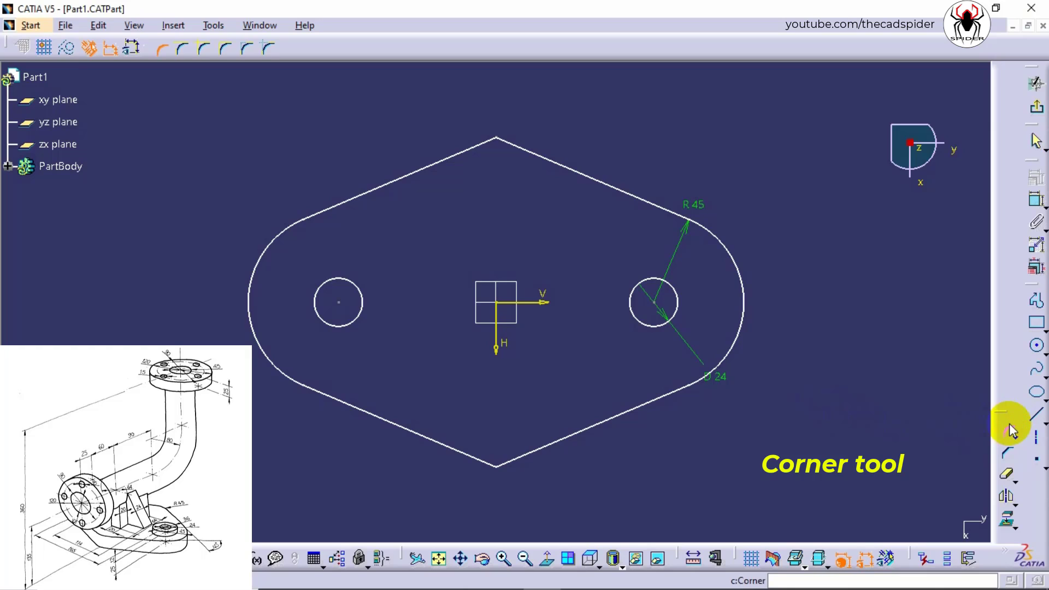
click(540, 447)
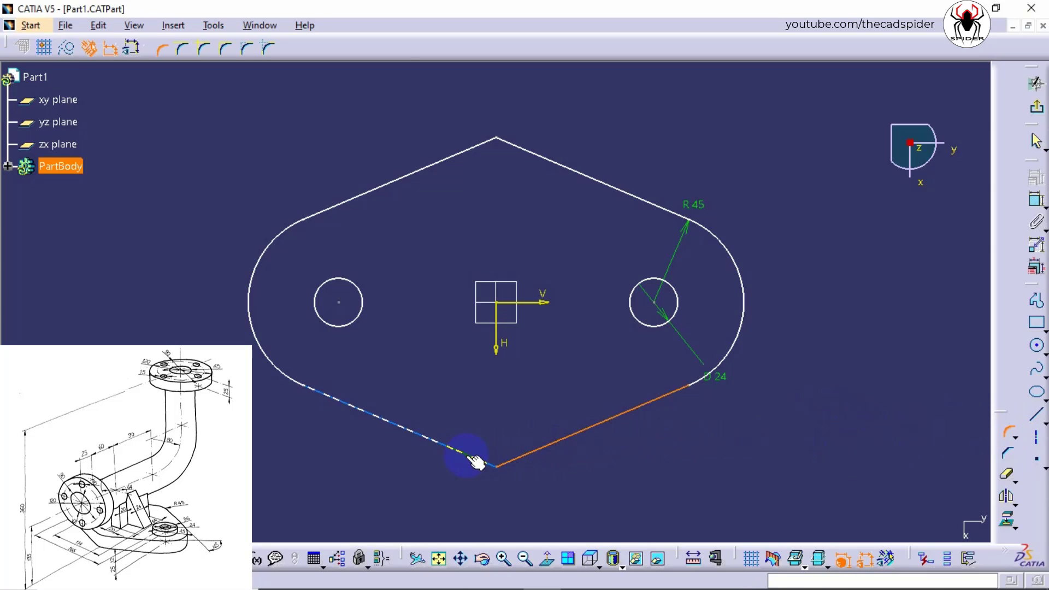
click(480, 459)
click(497, 458)
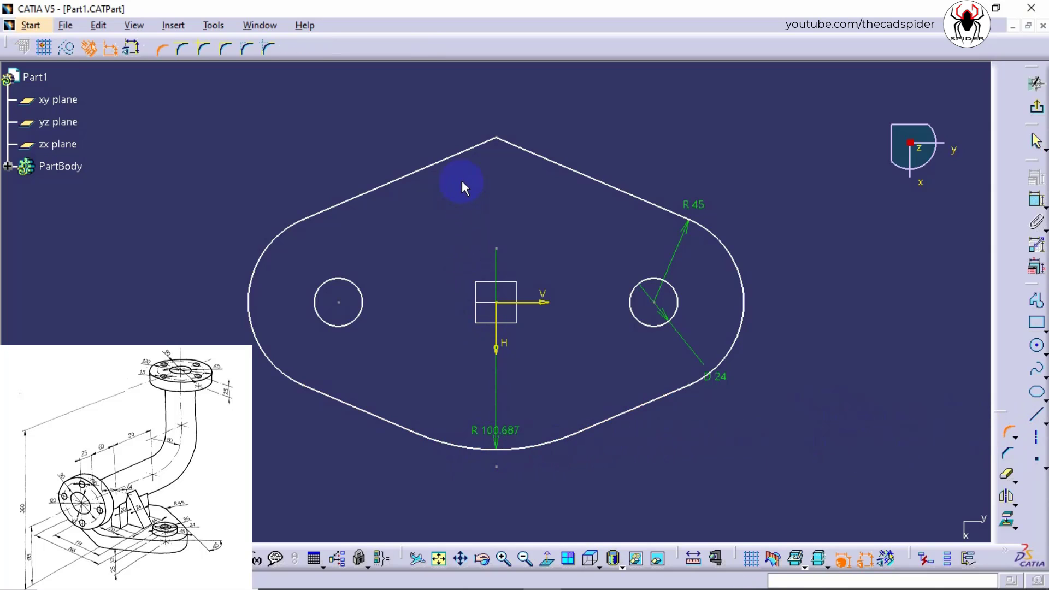
click(531, 155)
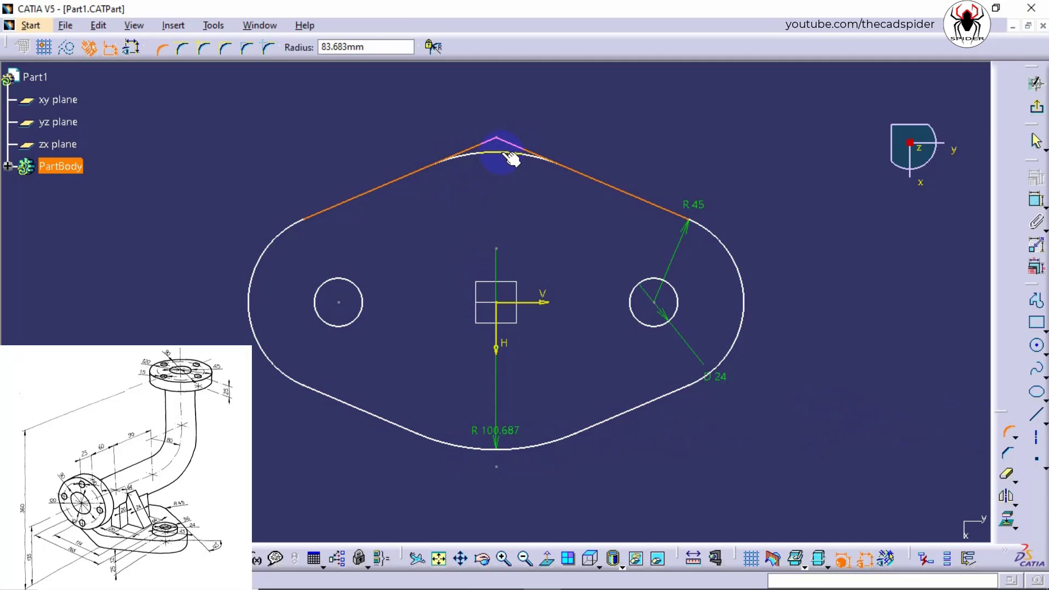
click(500, 156)
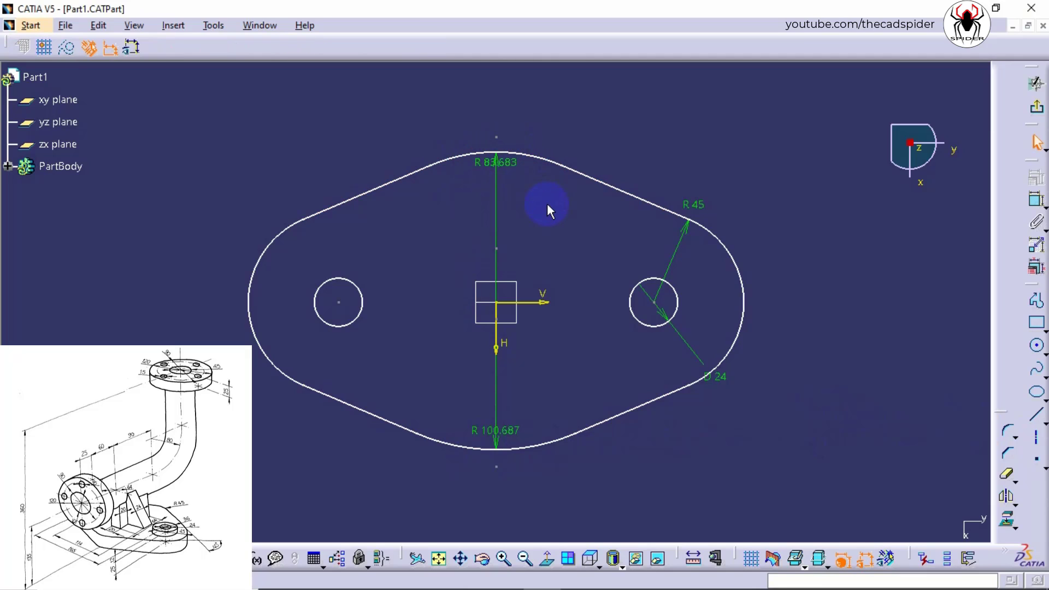
Step: Dimension the distance between the two hole centres and set it to 165 mm
click(1036, 199)
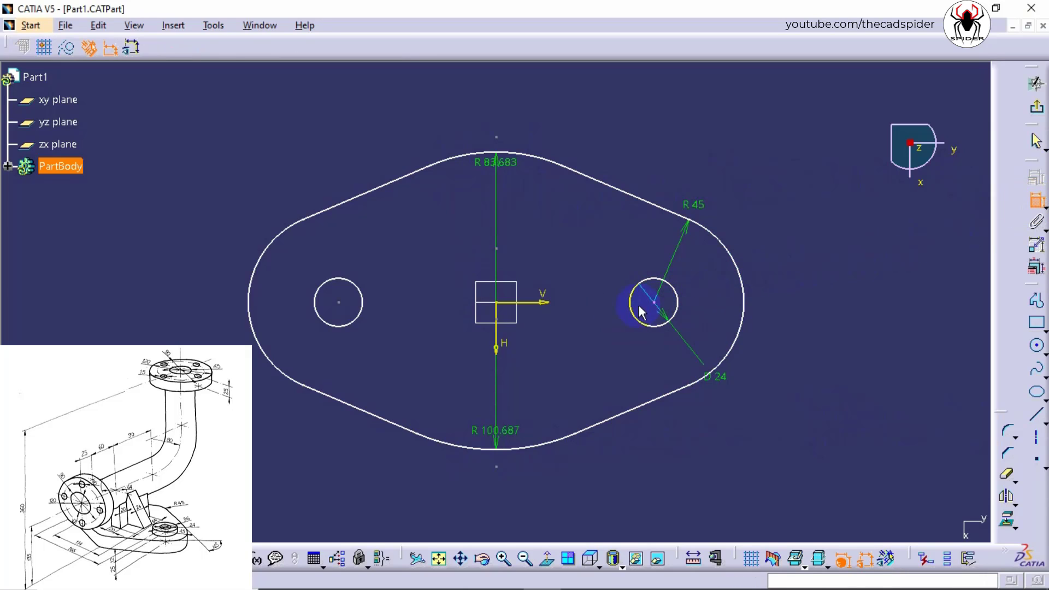
click(346, 308)
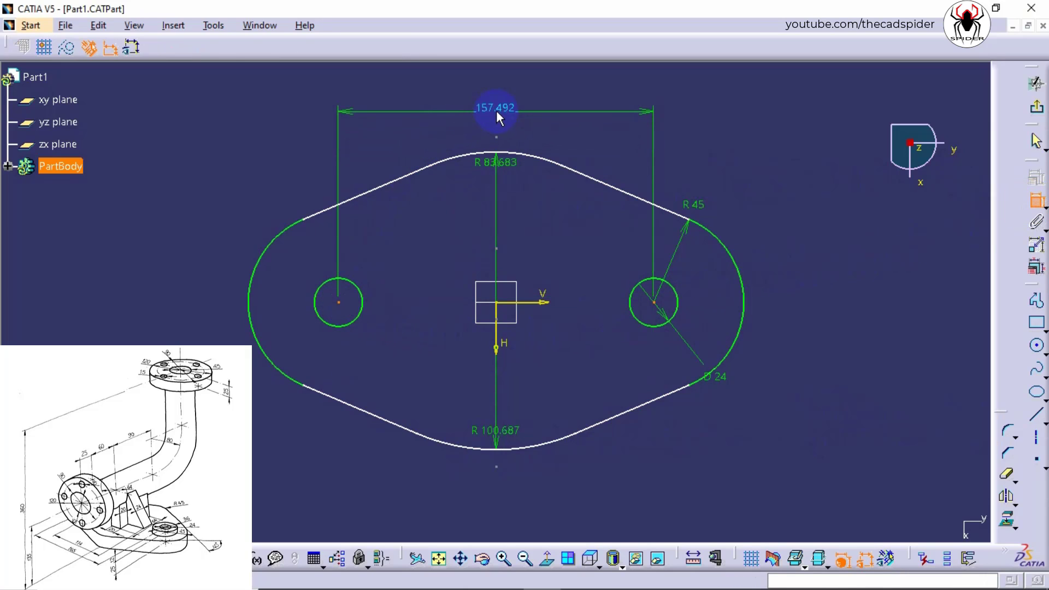
click(498, 112)
double_click(503, 107)
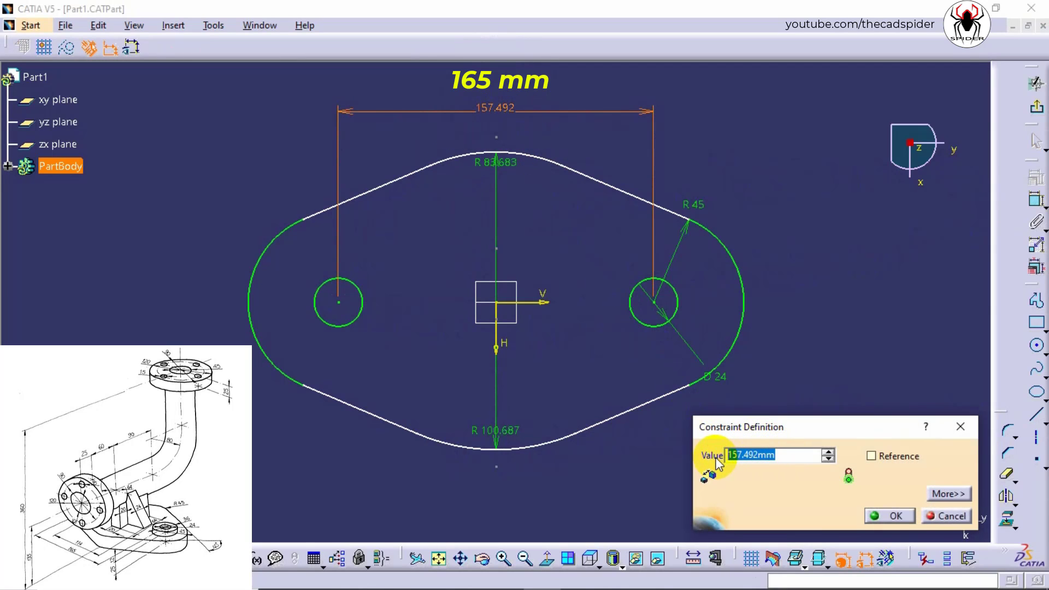
text(165)
key(Return)
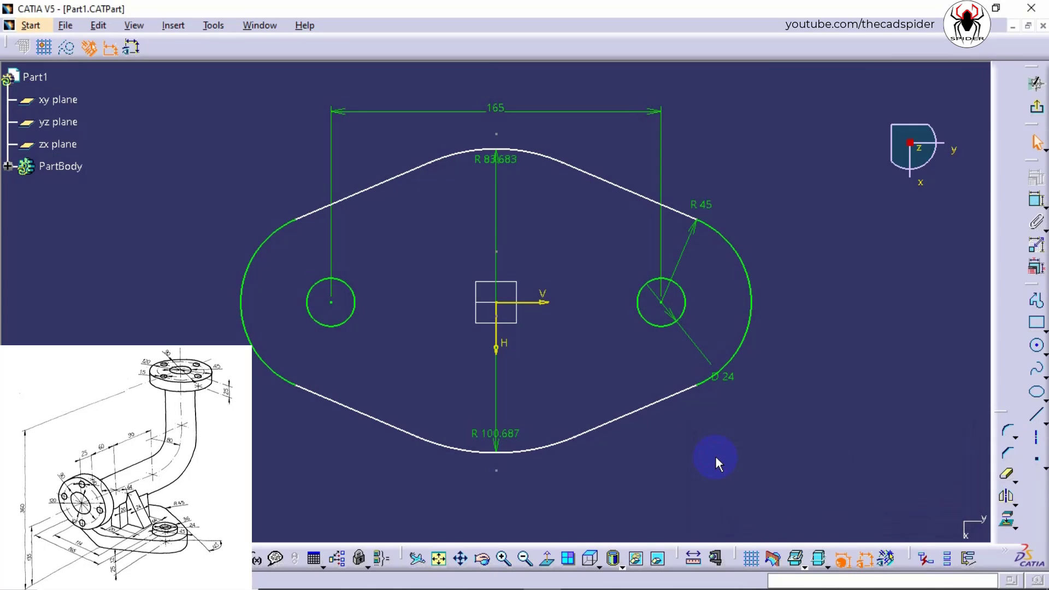
Step: Set the radius of the profile's upper corner arc to 45 mm
drag(503, 160, 521, 218)
double_click(522, 217)
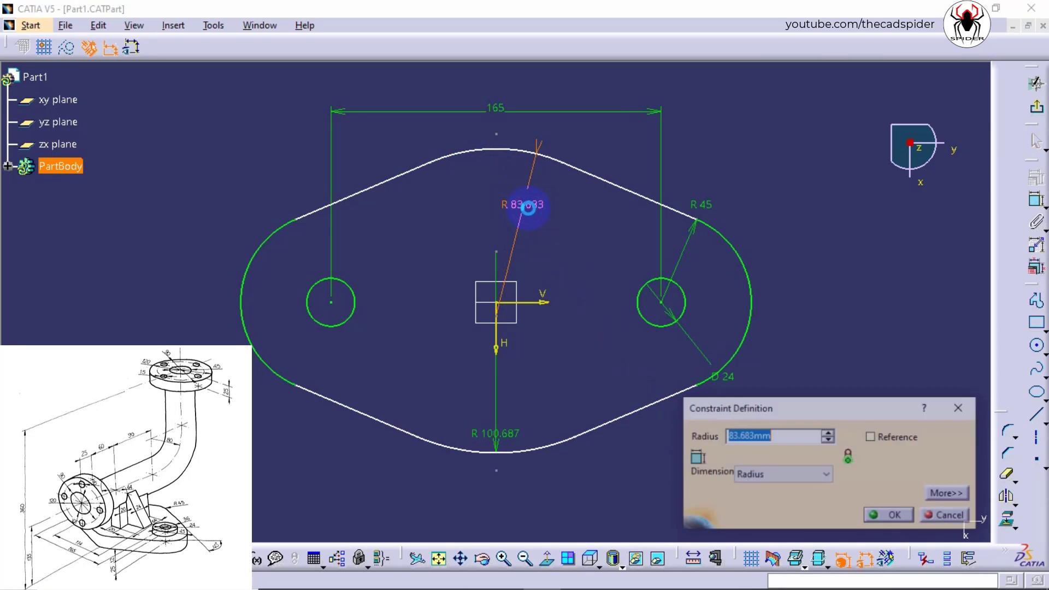
click(743, 443)
drag(742, 443, 716, 437)
text(45)
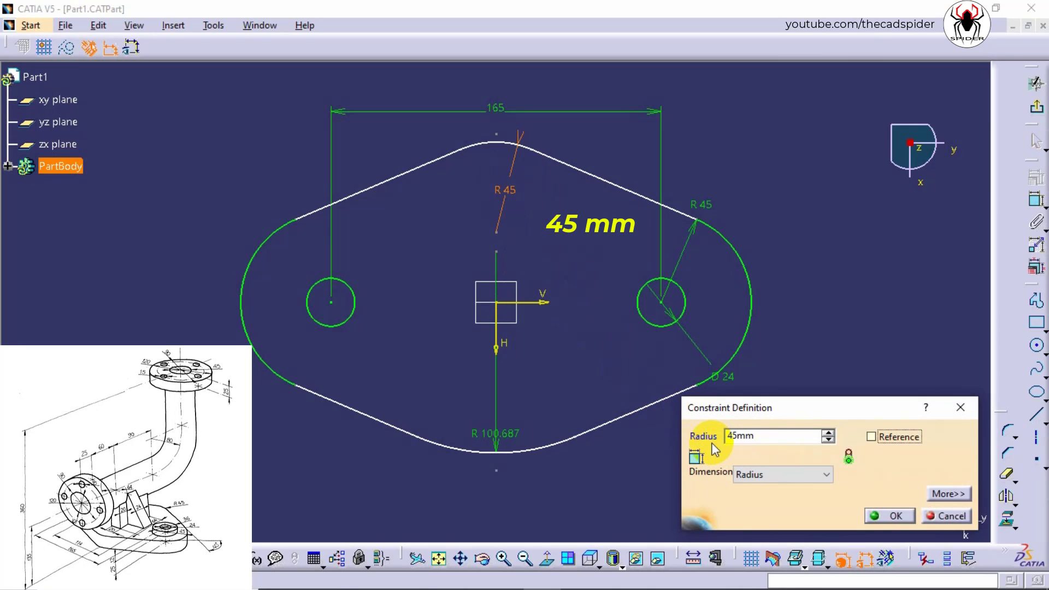
click(891, 515)
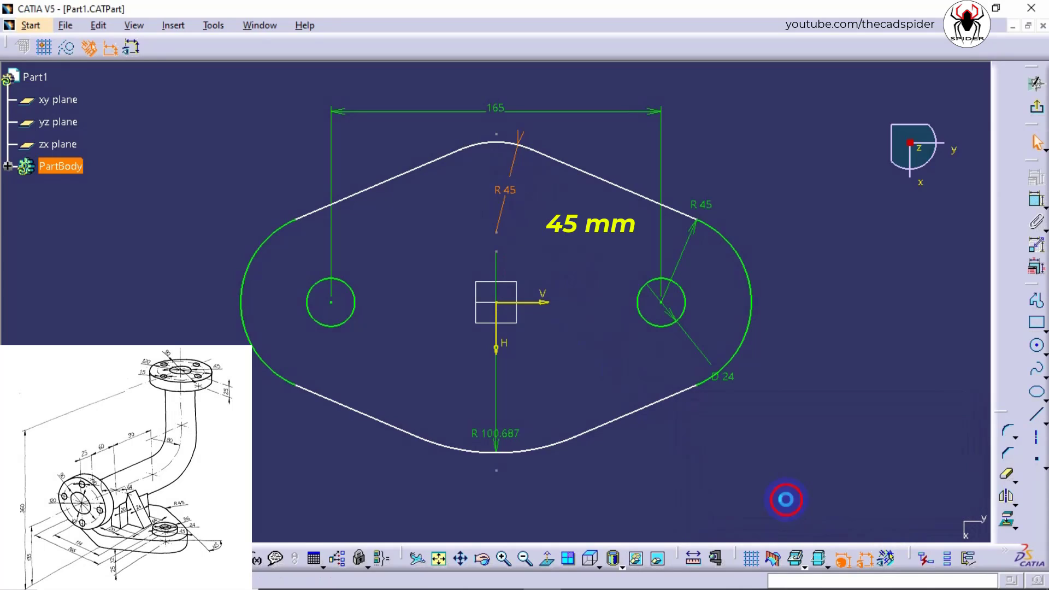
Step: Set the radius of the profile's lower corner arc to 45 mm
drag(507, 439, 515, 441)
double_click(514, 433)
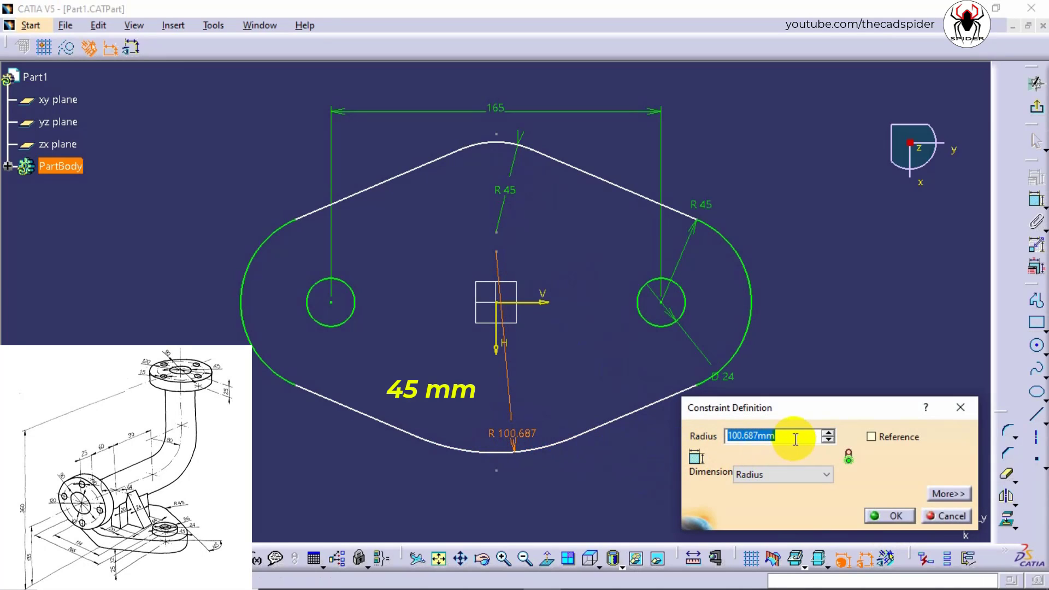
drag(794, 435, 714, 439)
text(45)
key(Tab)
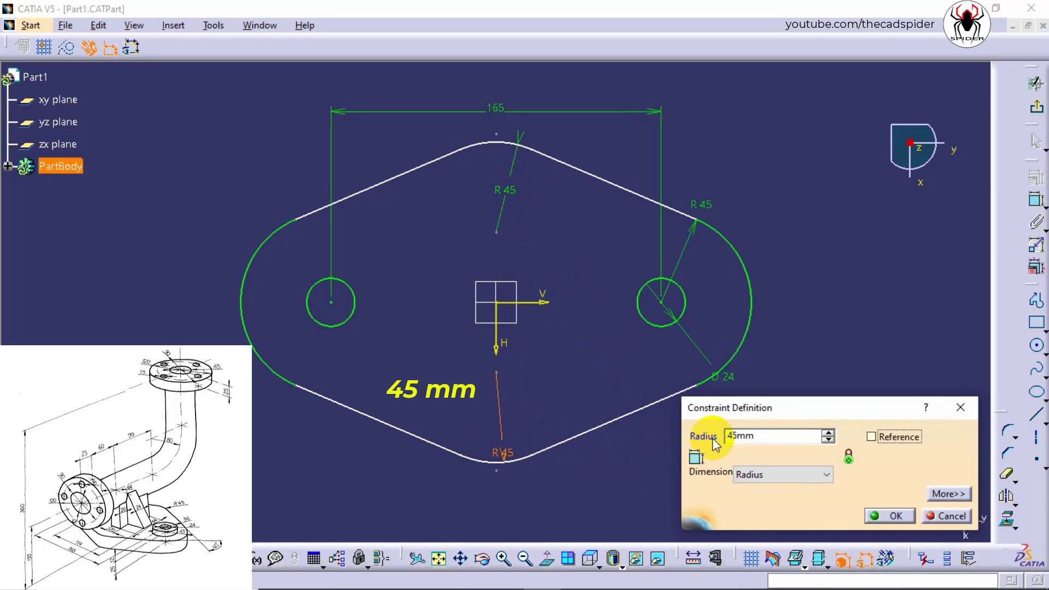
click(868, 517)
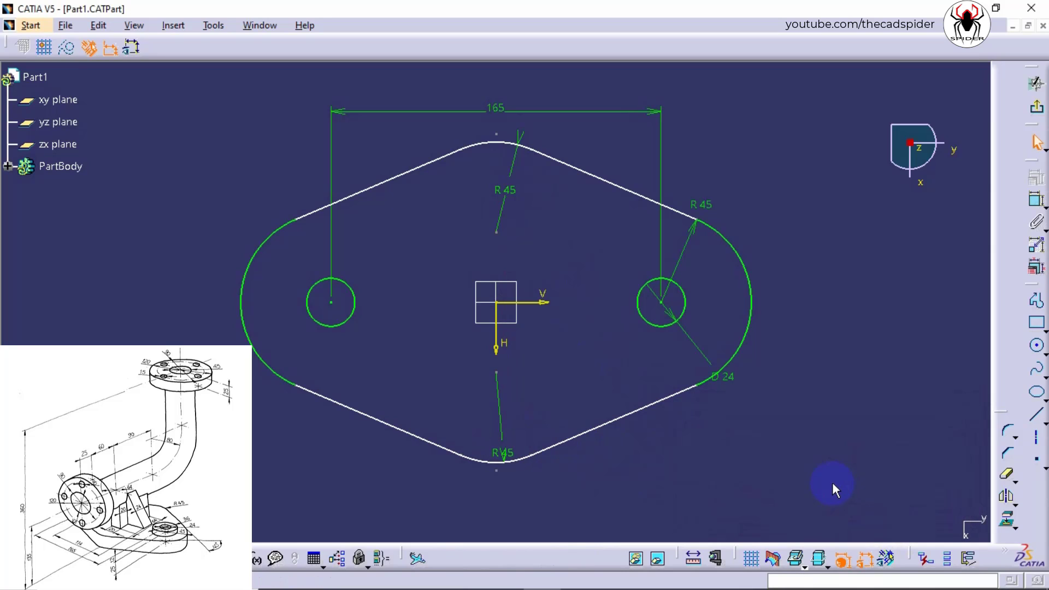
Step: Dimension the angle between the profile's two slanted lines that meet the right end arc and set it to 45 degrees
click(1036, 201)
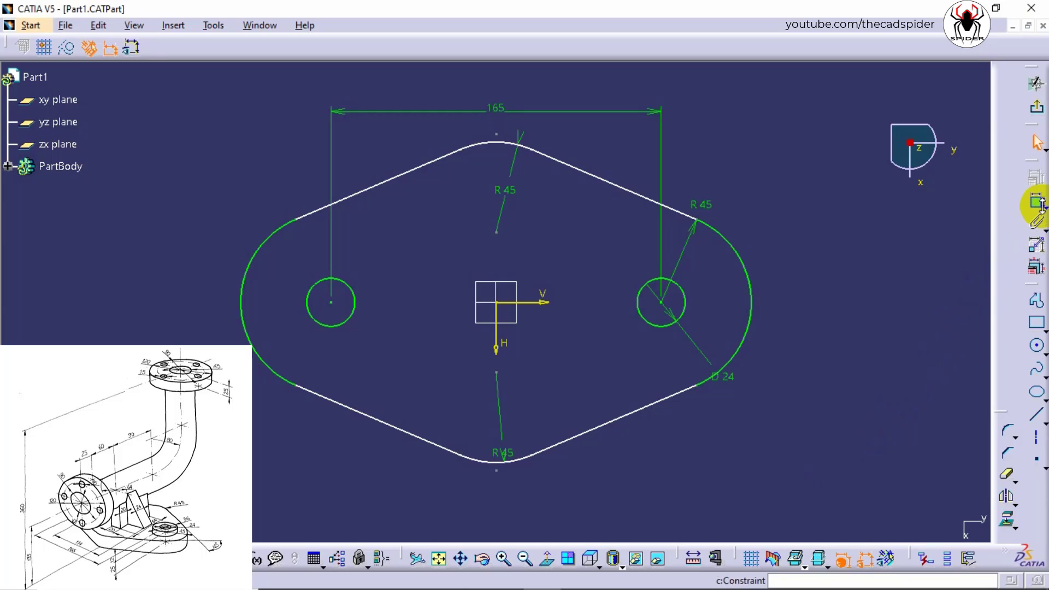
click(664, 204)
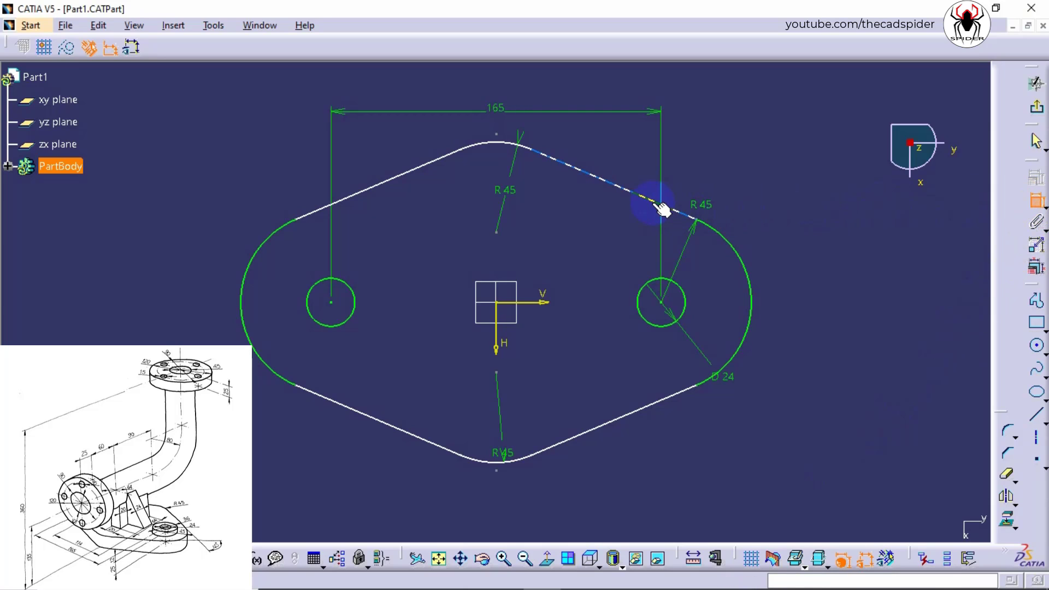
click(627, 417)
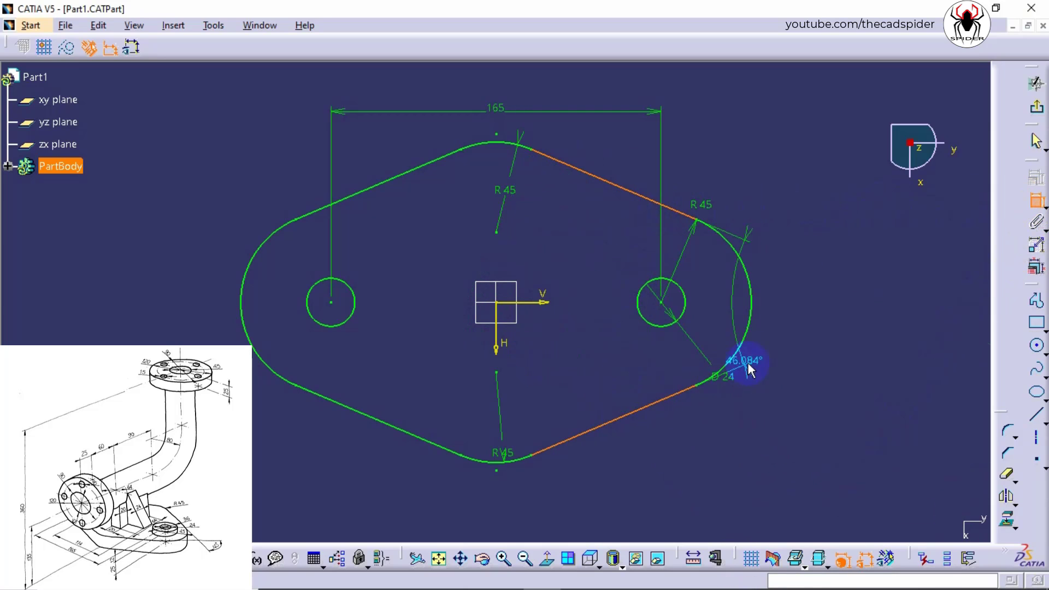
click(792, 306)
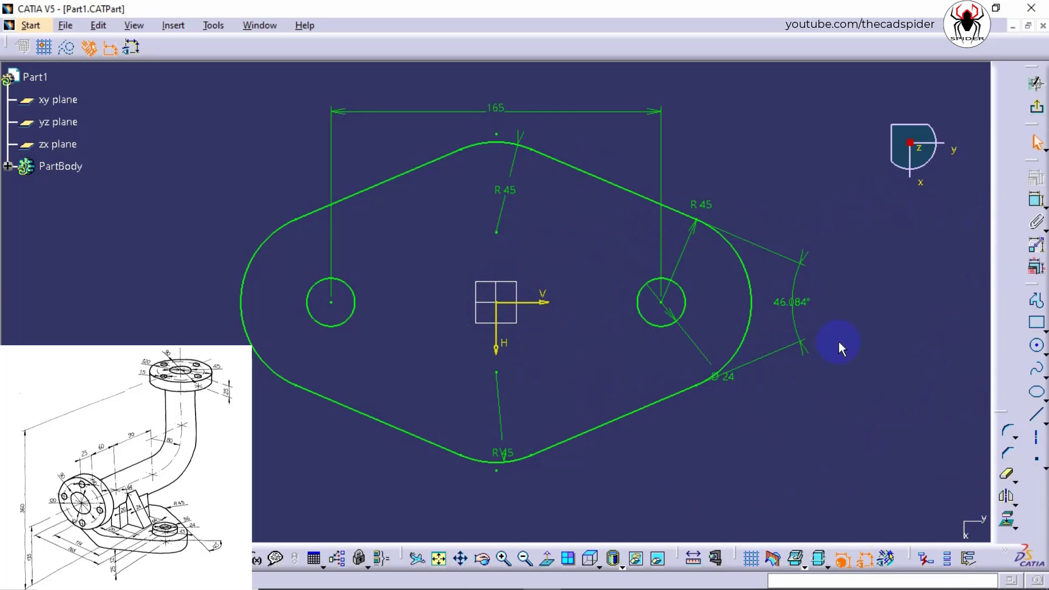
double_click(799, 311)
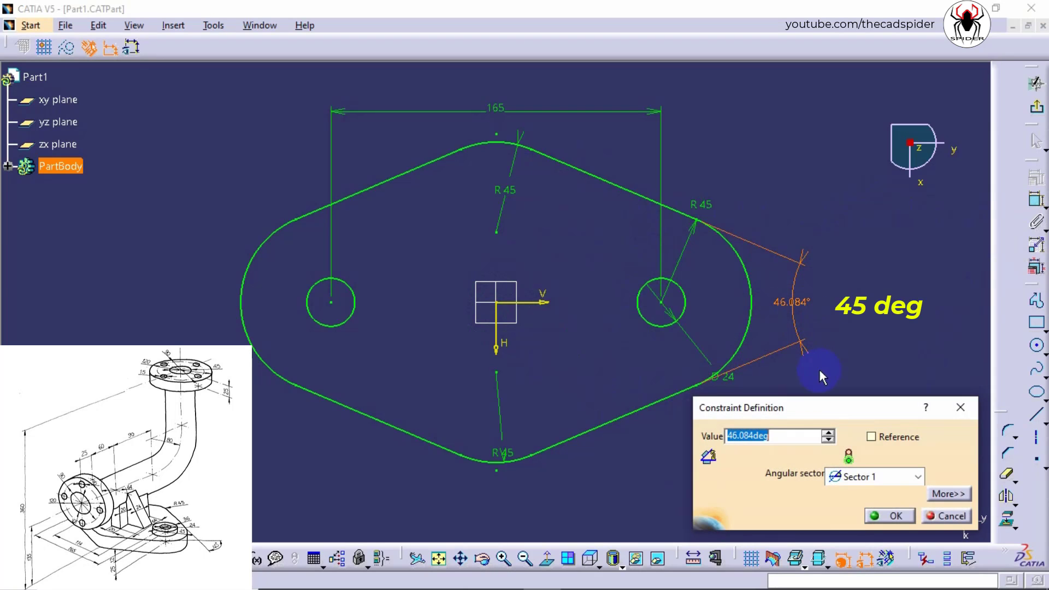
click(723, 436)
text(45)
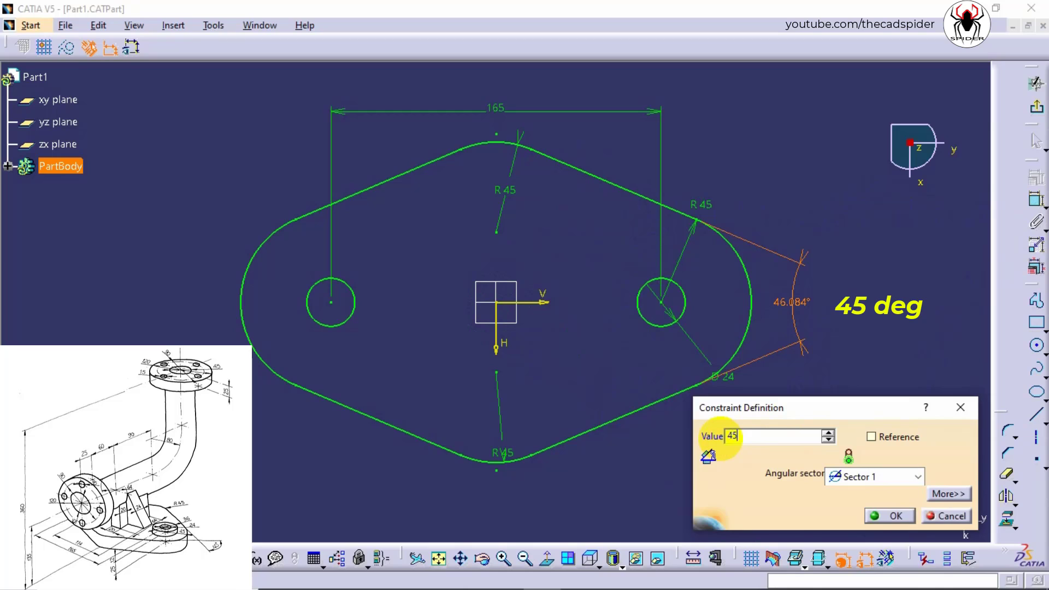
text(deg)
click(886, 516)
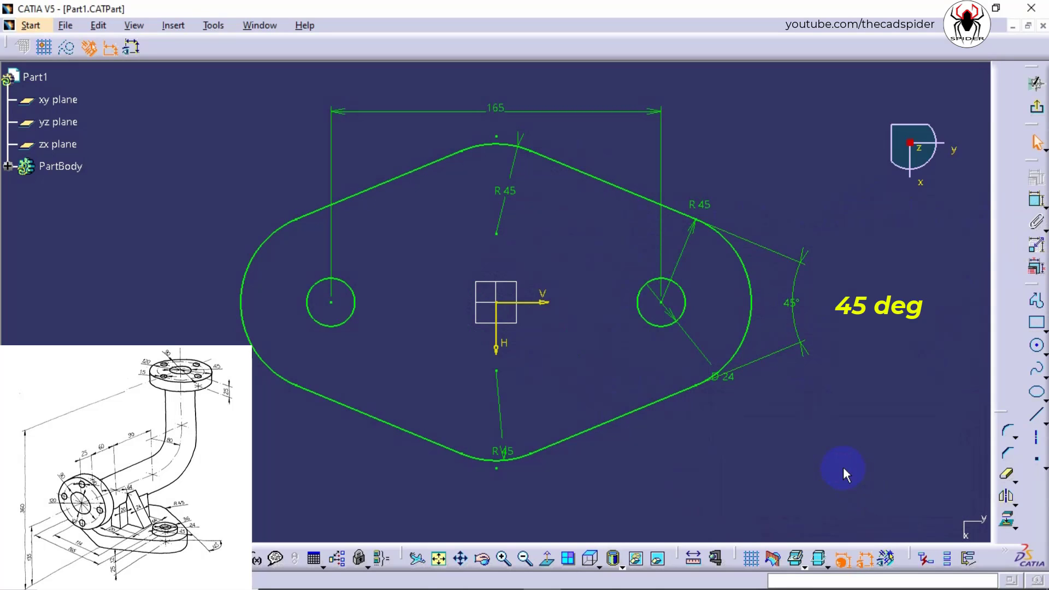
Step: Exit the base plate sketch and expand PartBody in the specification tree to show it
click(1035, 105)
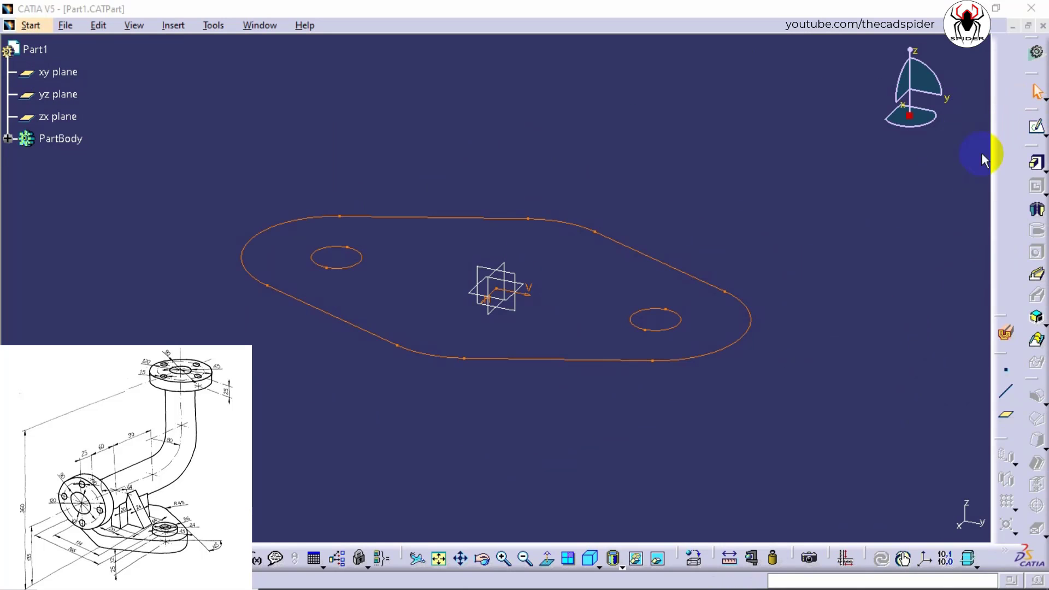
click(808, 262)
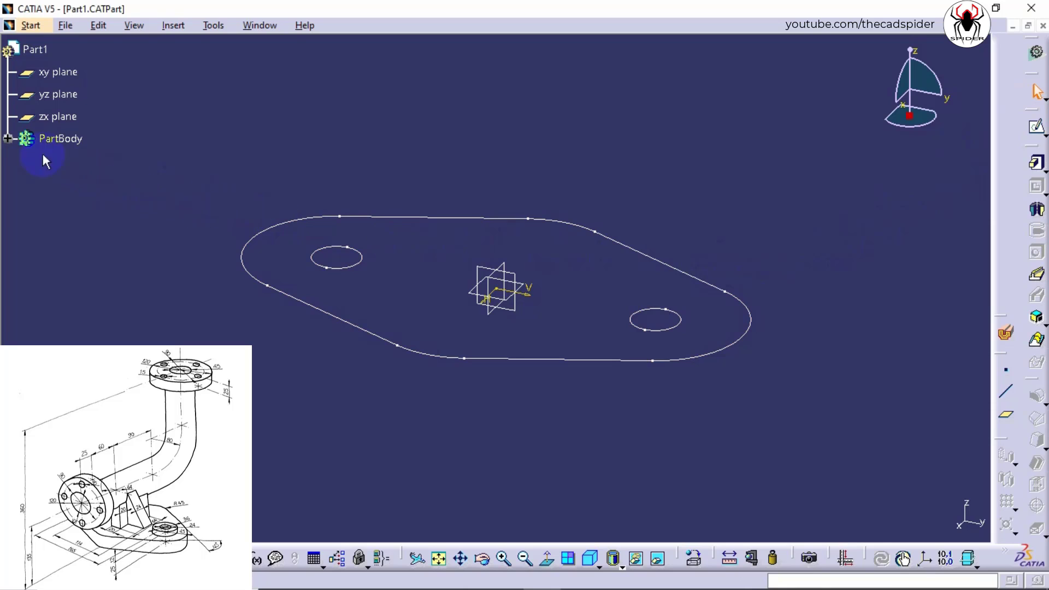
click(8, 139)
click(77, 162)
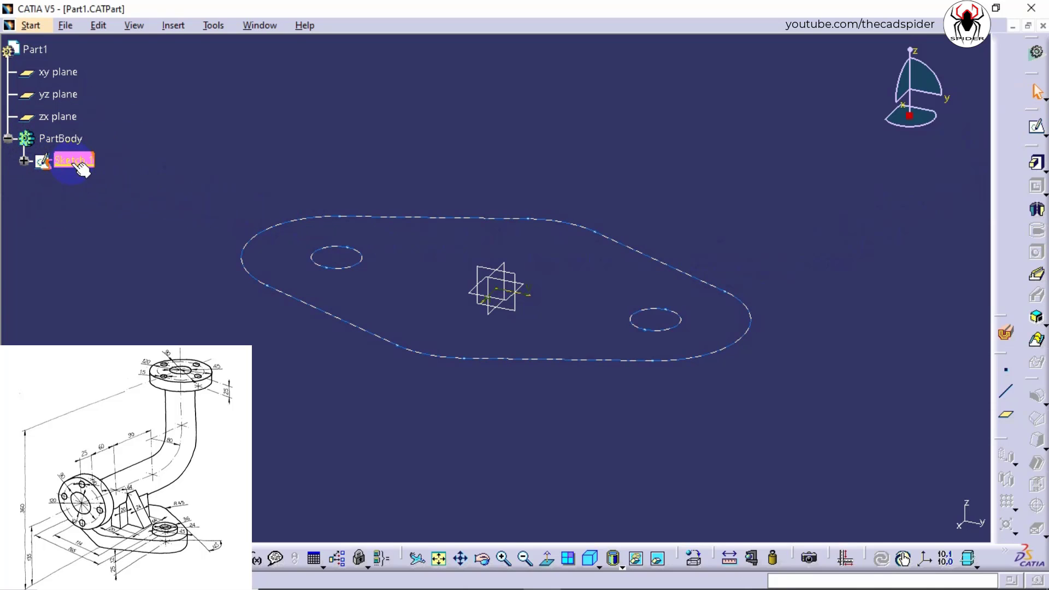
click(123, 191)
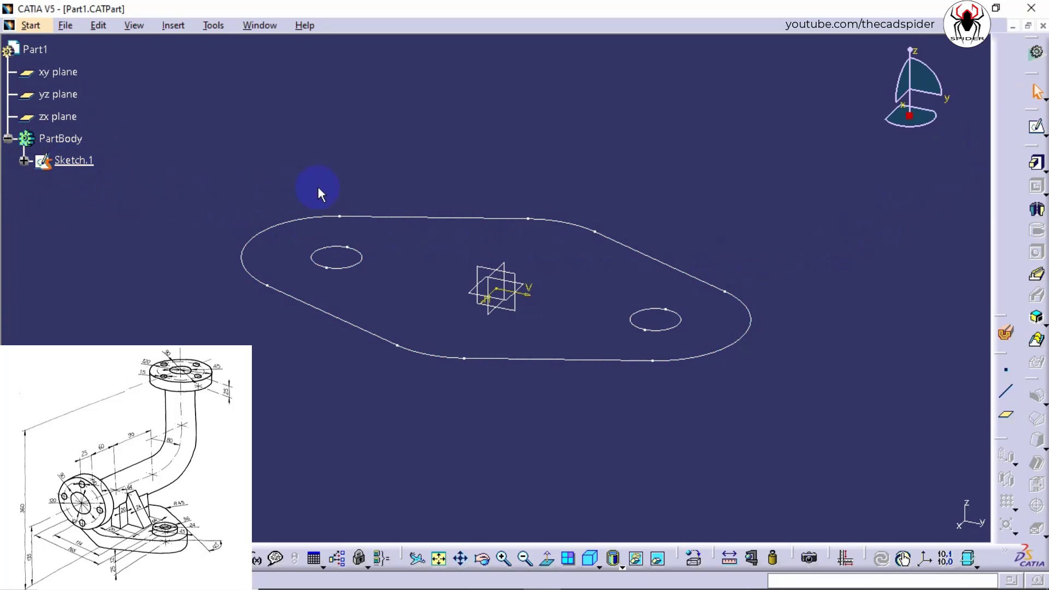
Step: Pad the base plate sketch to a length of 25 mm
click(1035, 162)
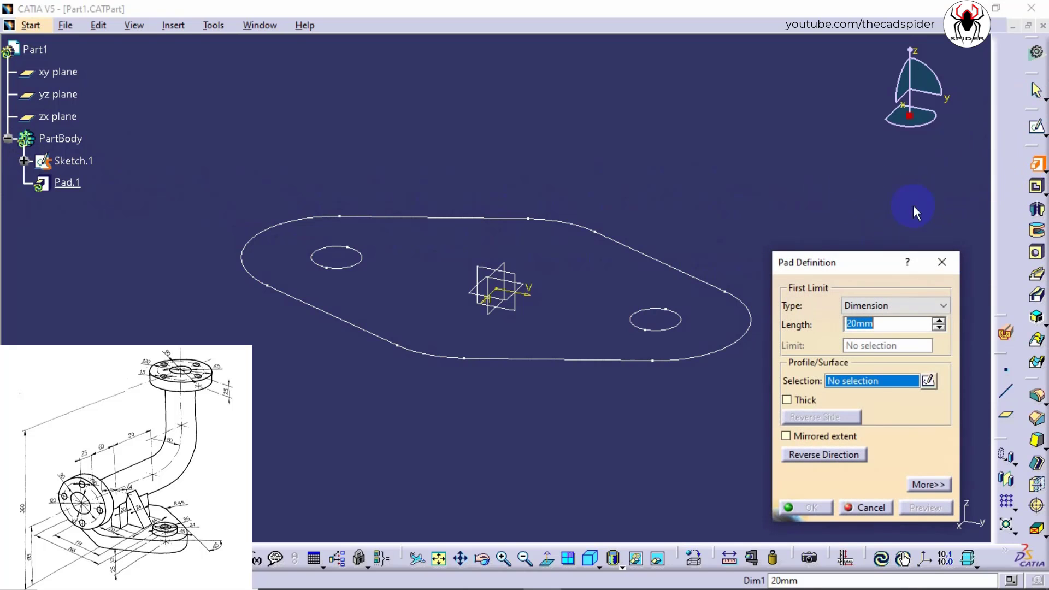
click(677, 273)
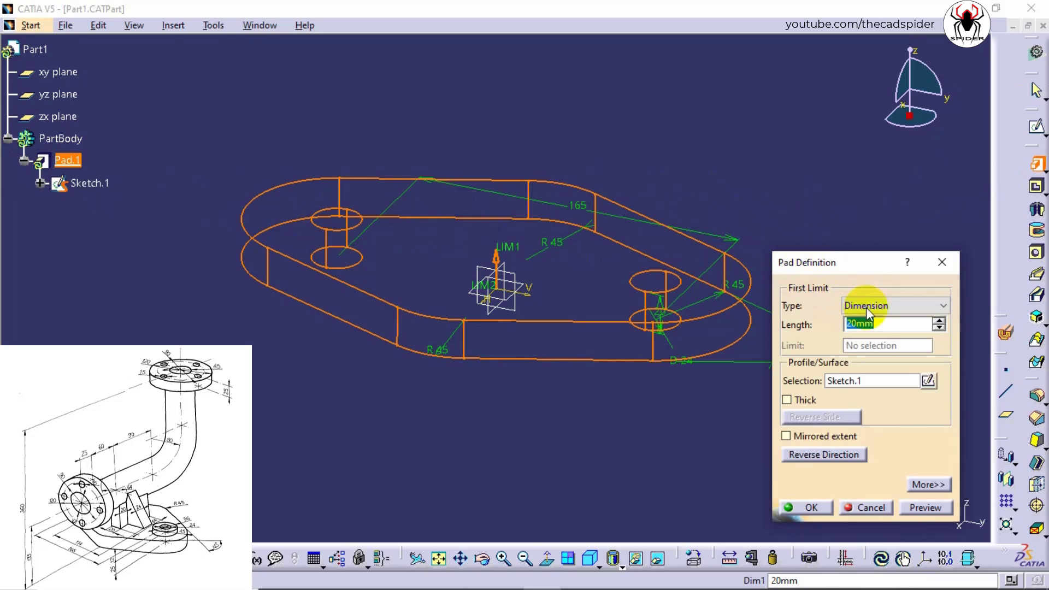
drag(887, 323, 831, 323)
text(25)
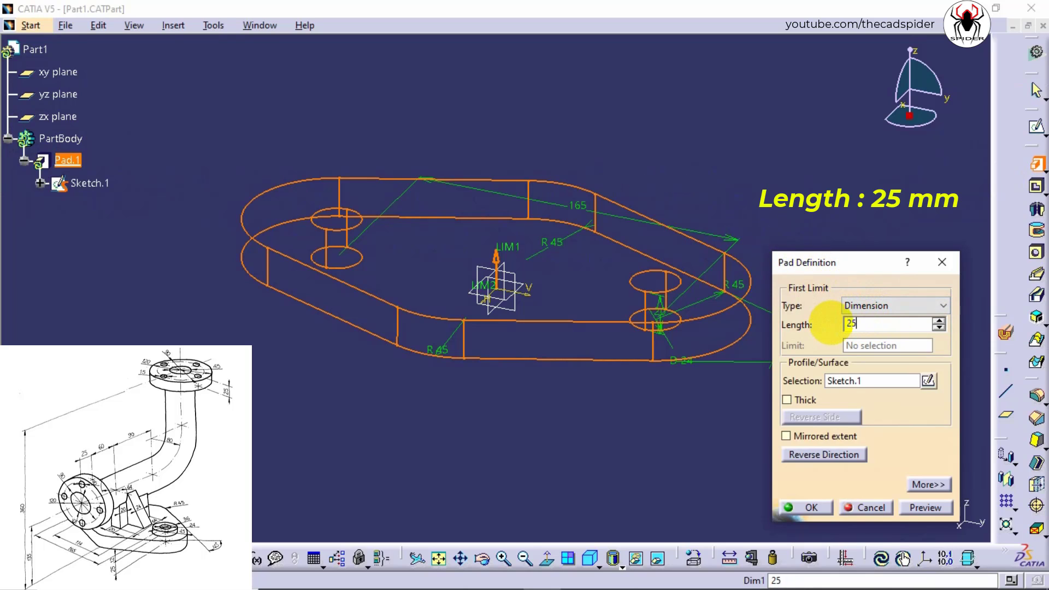
key(Return)
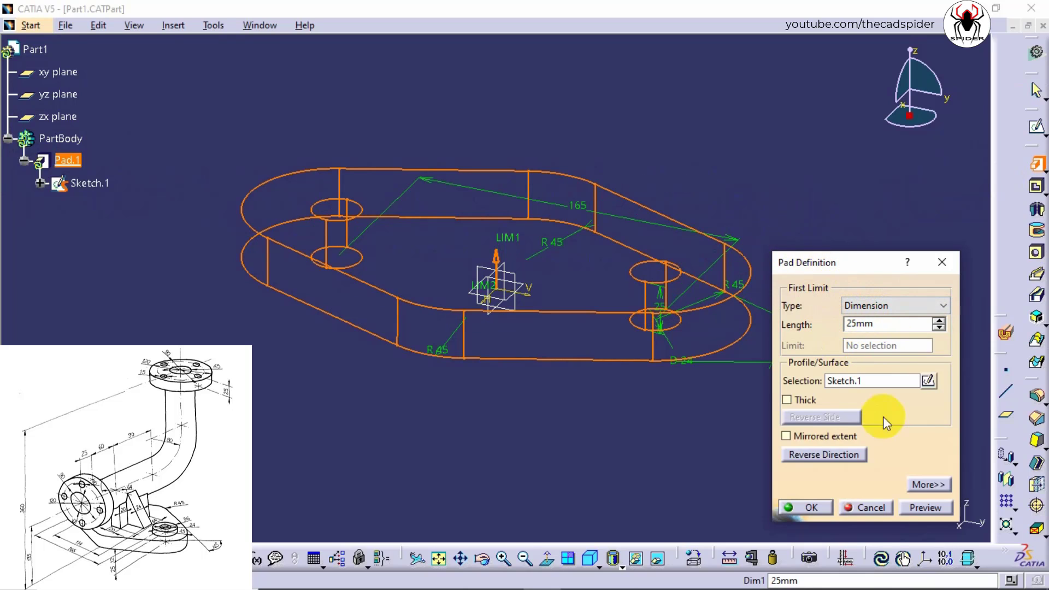
click(927, 507)
click(806, 505)
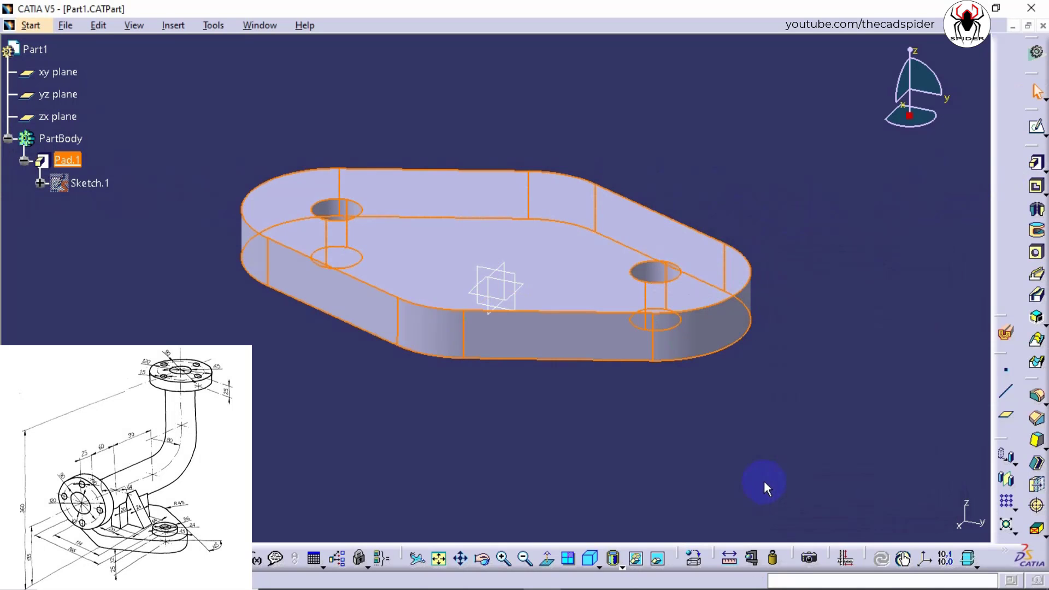
Step: Start a new sketch on the upper face of the base plate
click(593, 560)
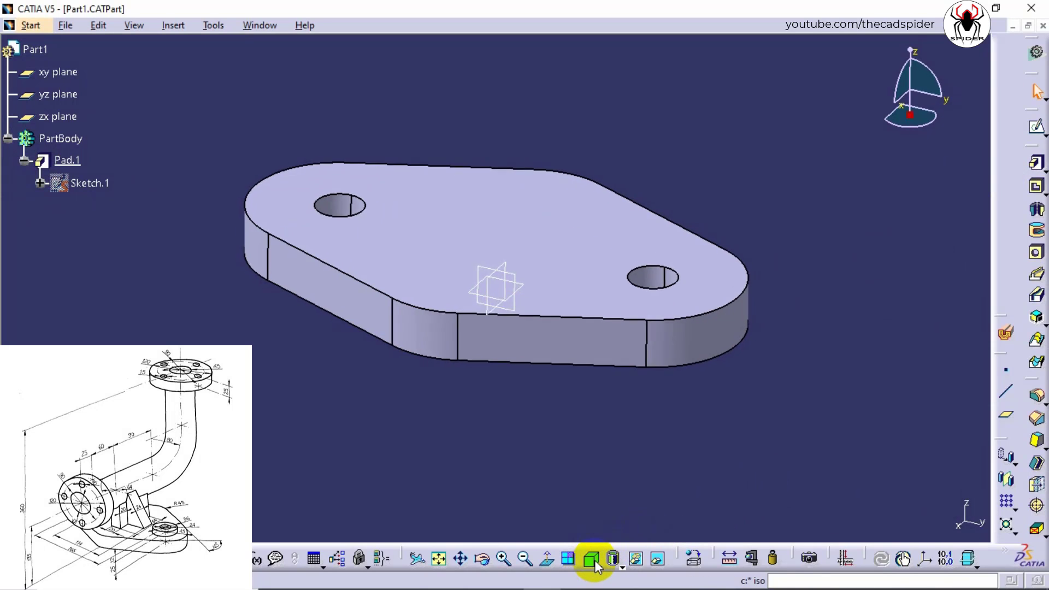
click(439, 558)
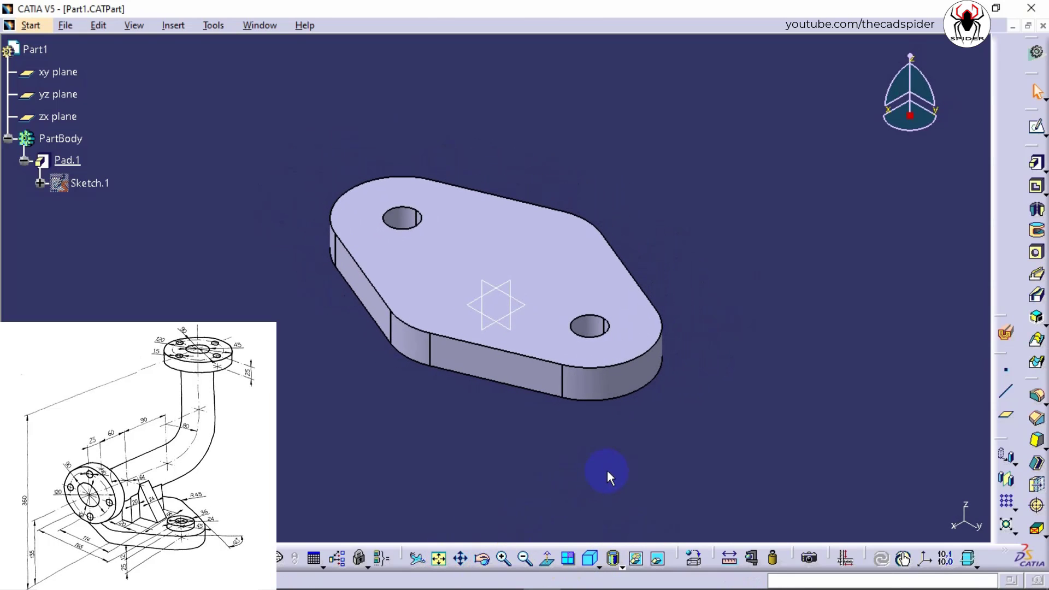
click(1036, 128)
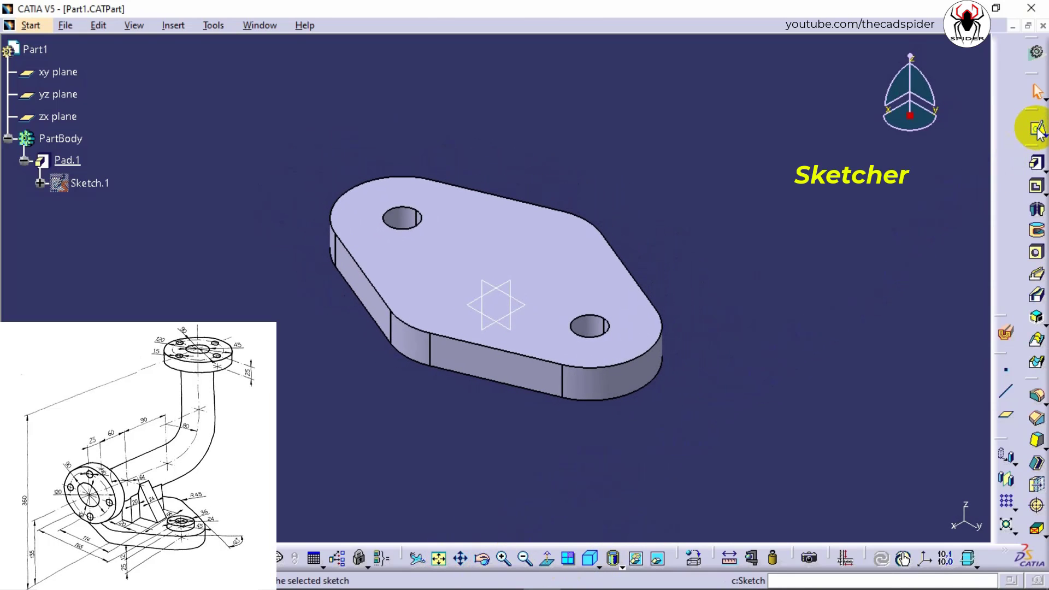
click(583, 278)
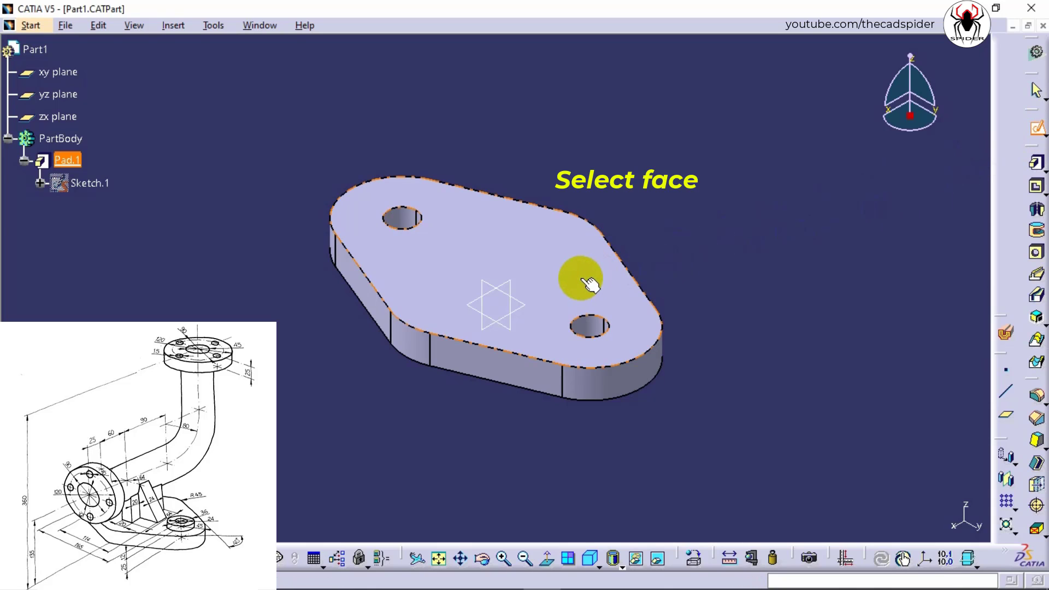
click(632, 274)
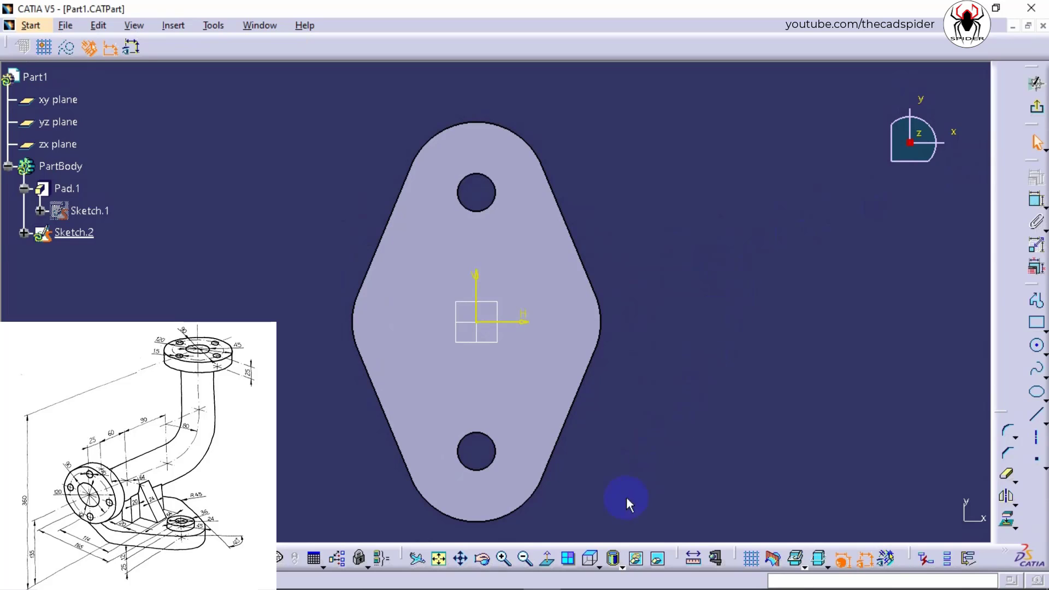
Step: Orient the sketch to the top view and switch the display style to Wireframe
click(596, 558)
click(612, 534)
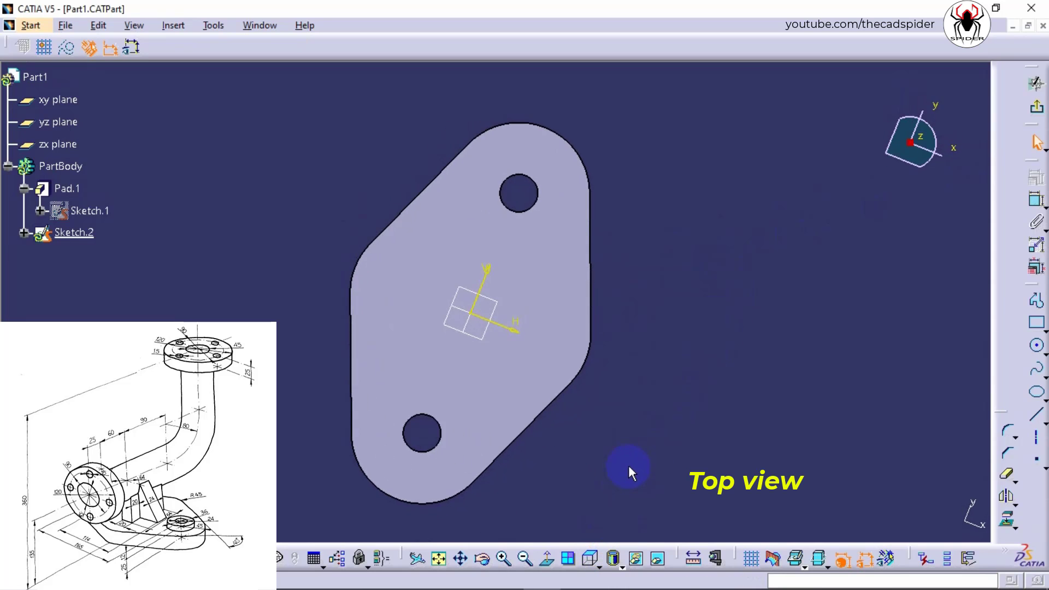
click(615, 557)
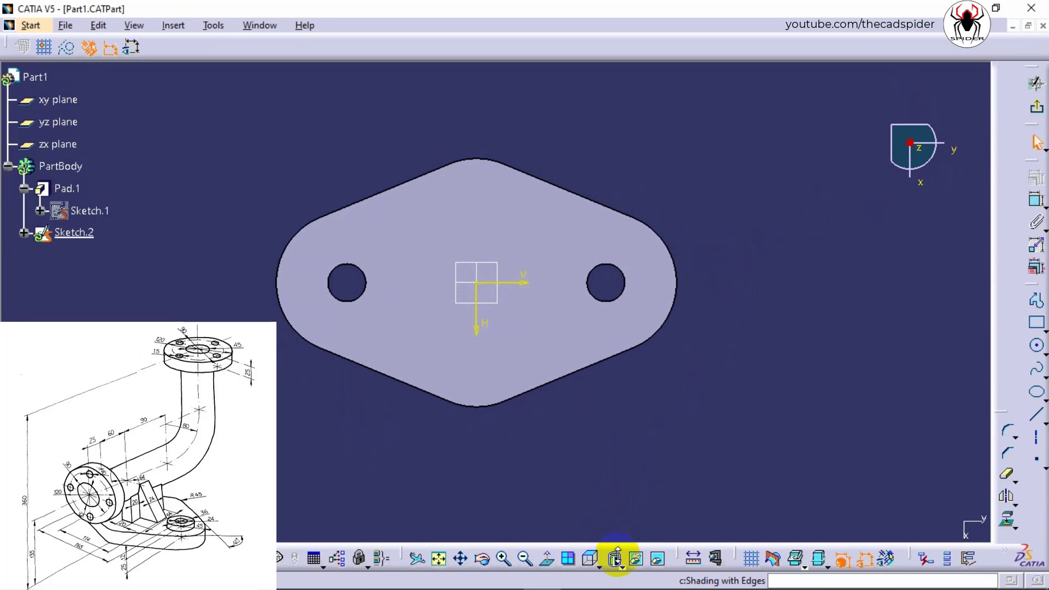
click(627, 551)
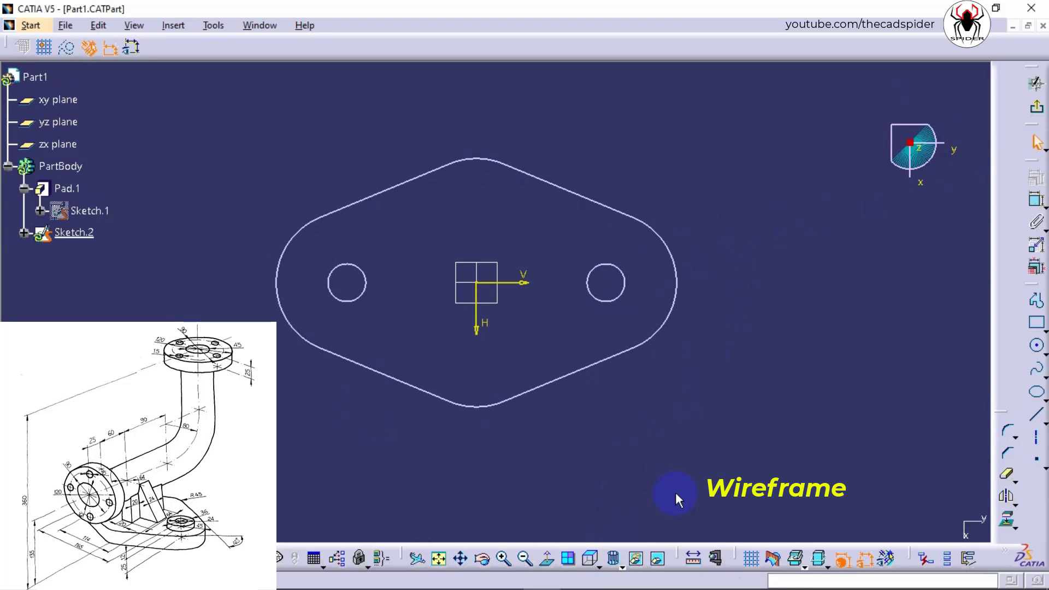
Step: Project the edge of the plate's right-hand hole into the sketch with Project 3D Elements
click(1009, 521)
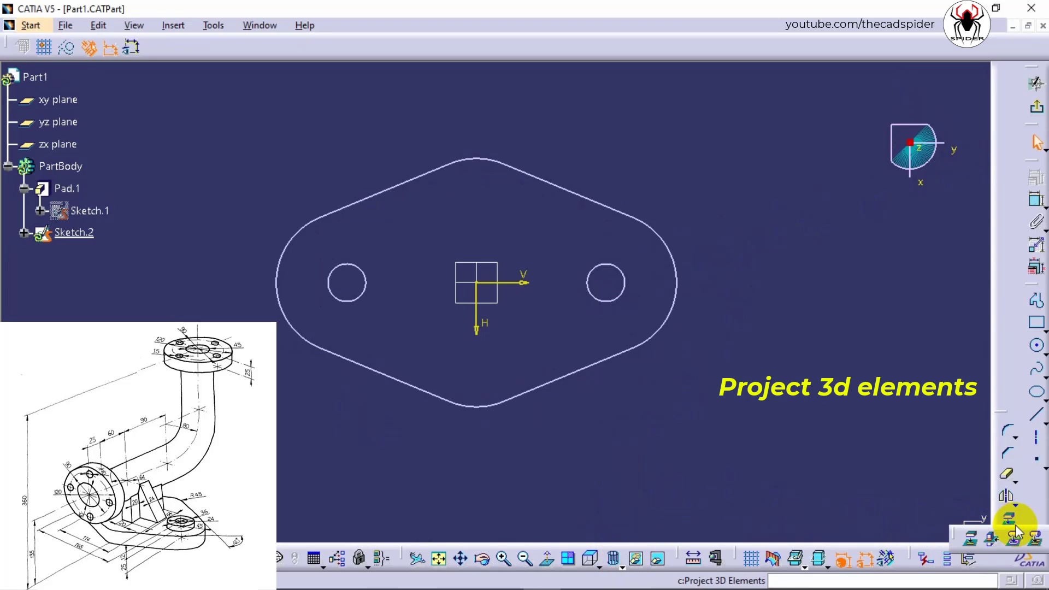
click(970, 540)
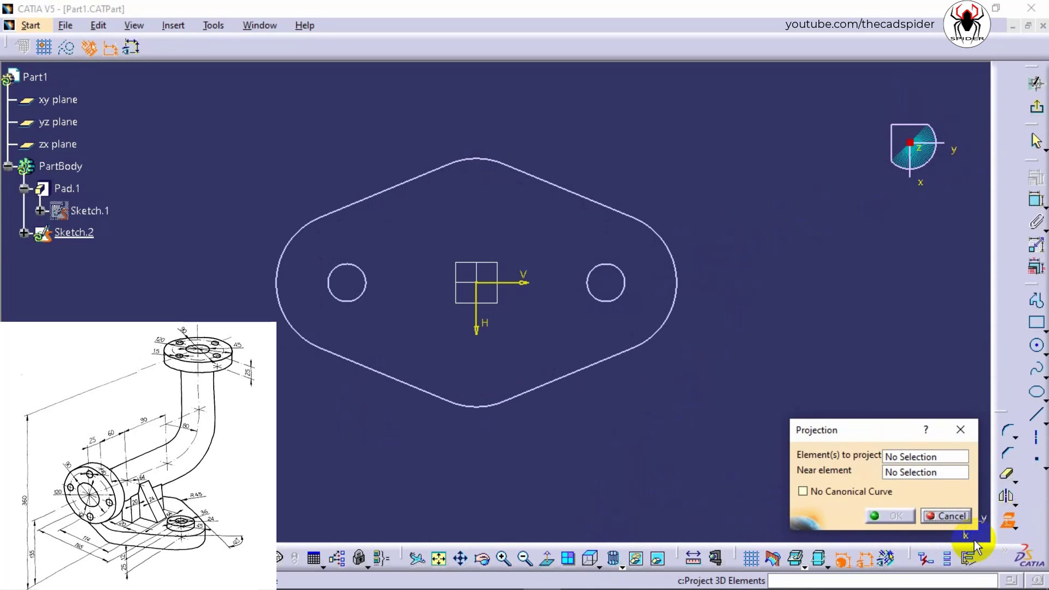
click(623, 292)
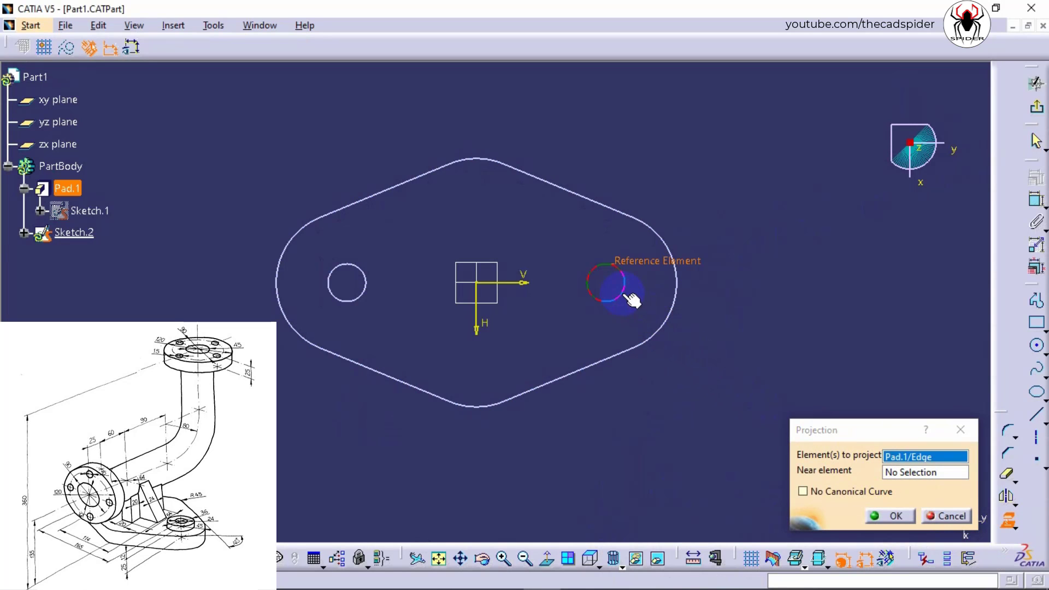
click(885, 508)
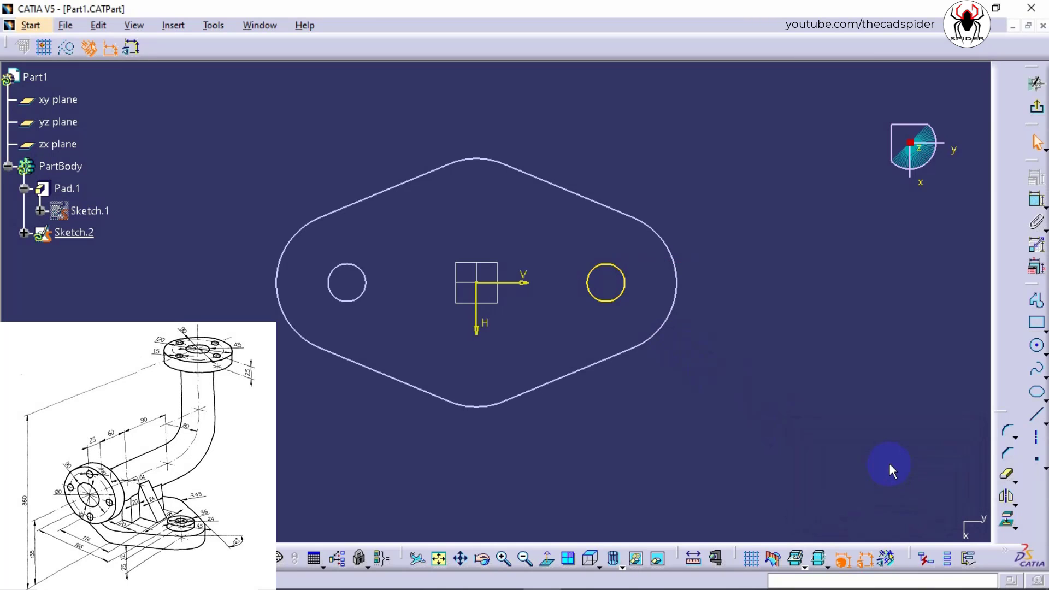
Step: Sketch a circle about 44 mm in diameter centred on the projected hole
click(1036, 347)
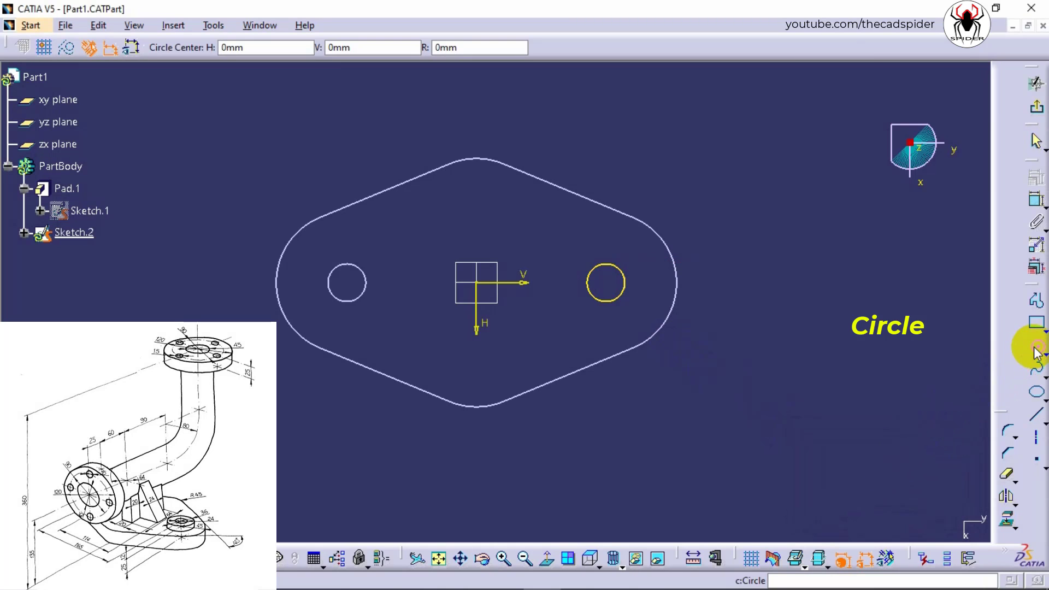
click(605, 282)
click(637, 266)
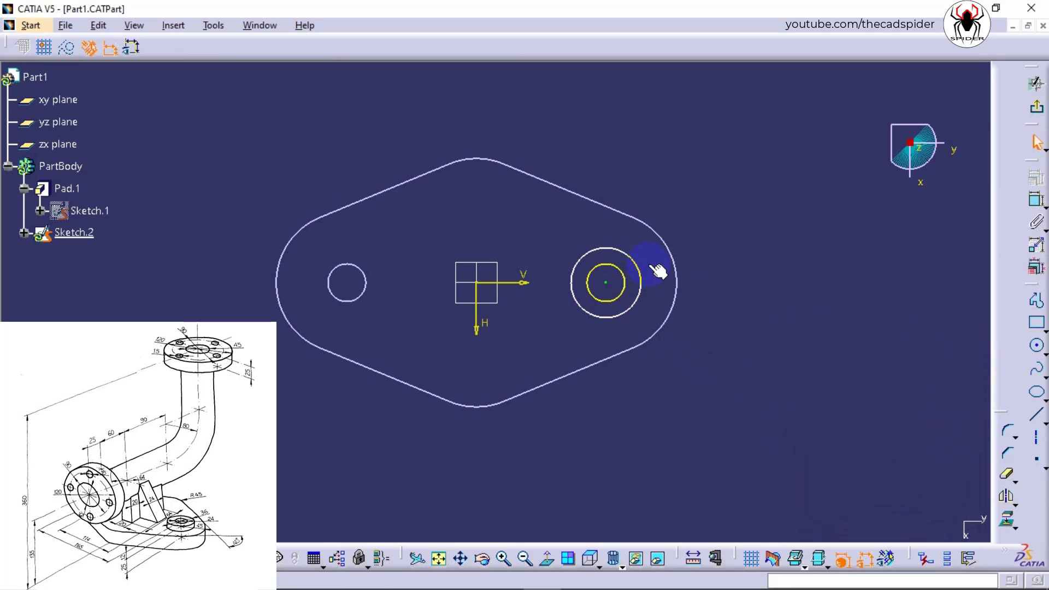
Step: Dimension the outer circle around the projected hole as a diameter and set it to 36 mm
click(1036, 200)
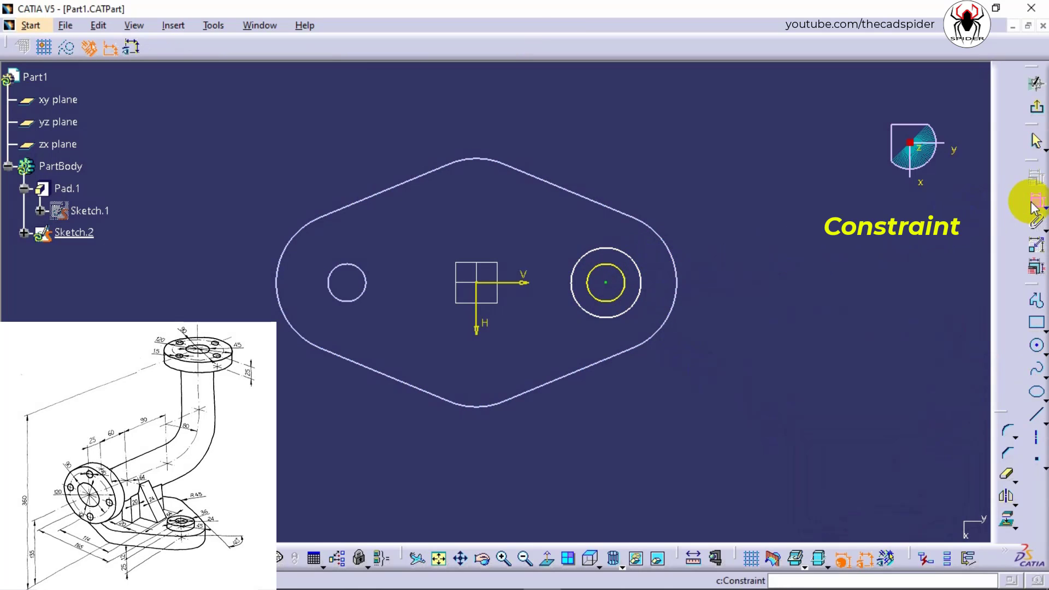
click(632, 260)
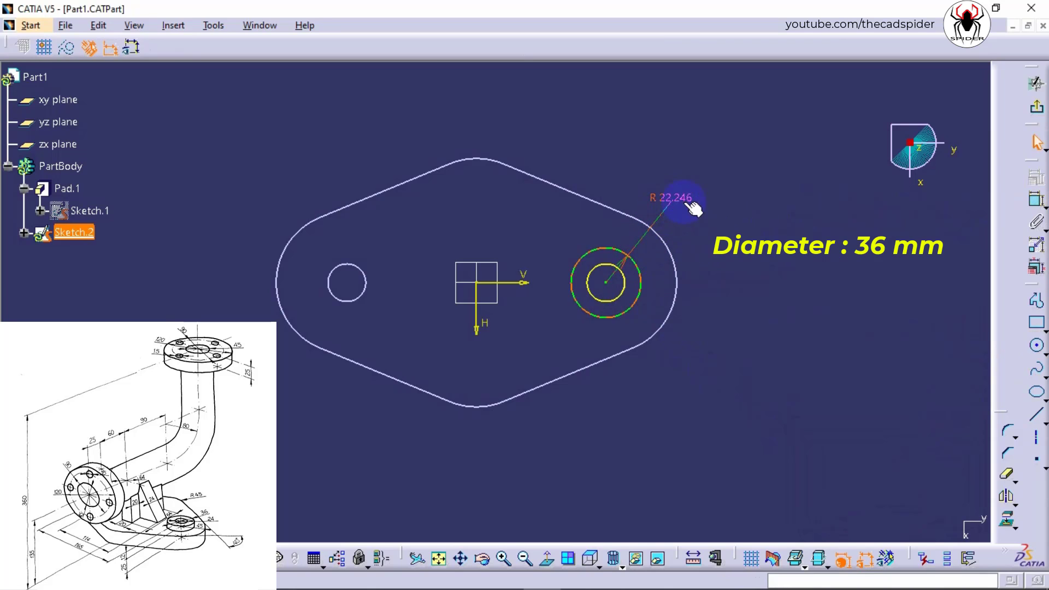
double_click(690, 202)
click(794, 474)
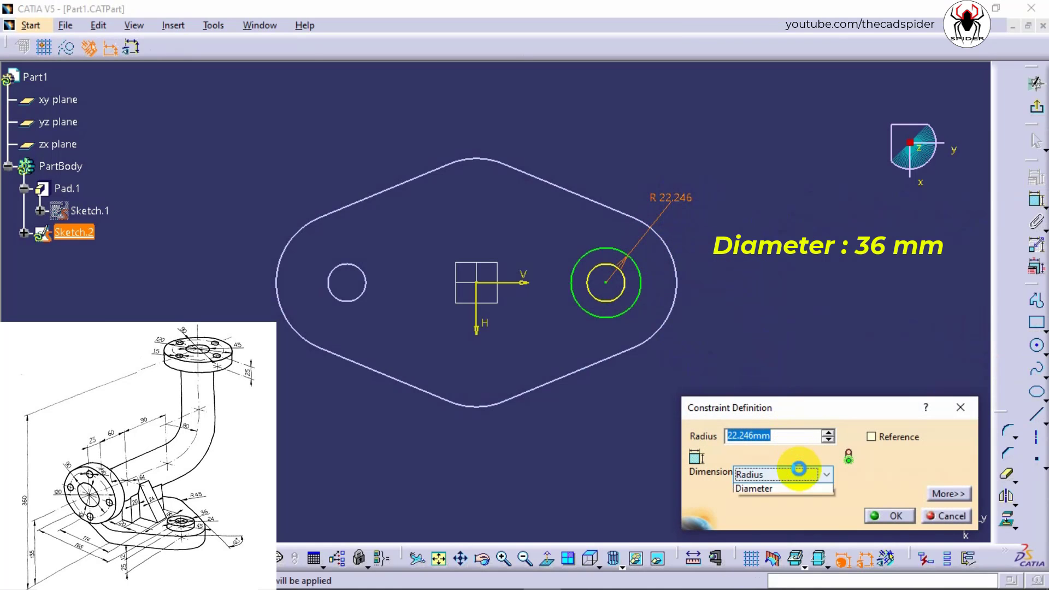
click(796, 495)
drag(824, 436, 693, 434)
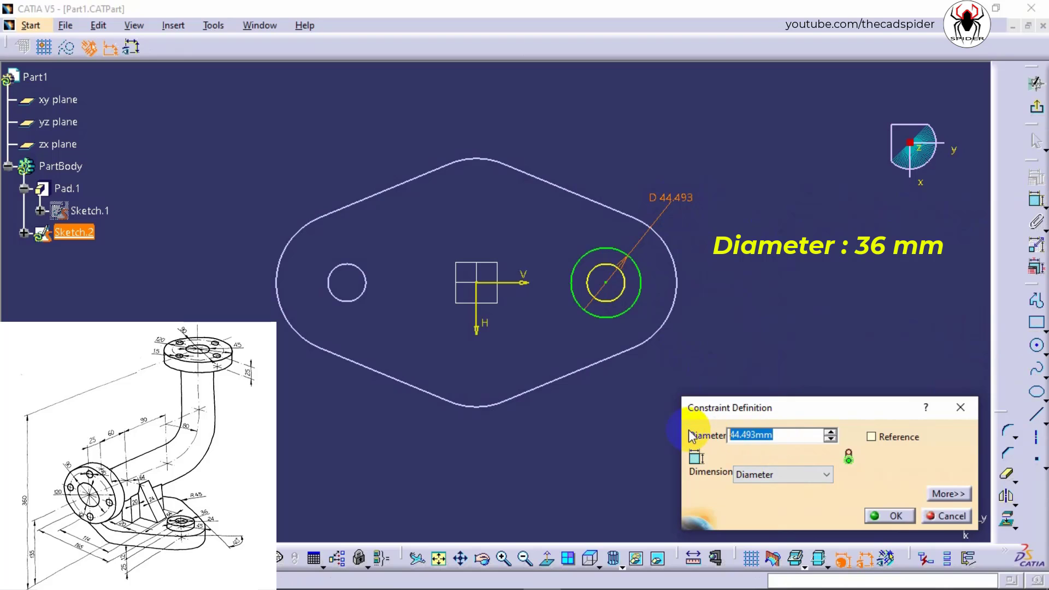
text(36)
key(Return)
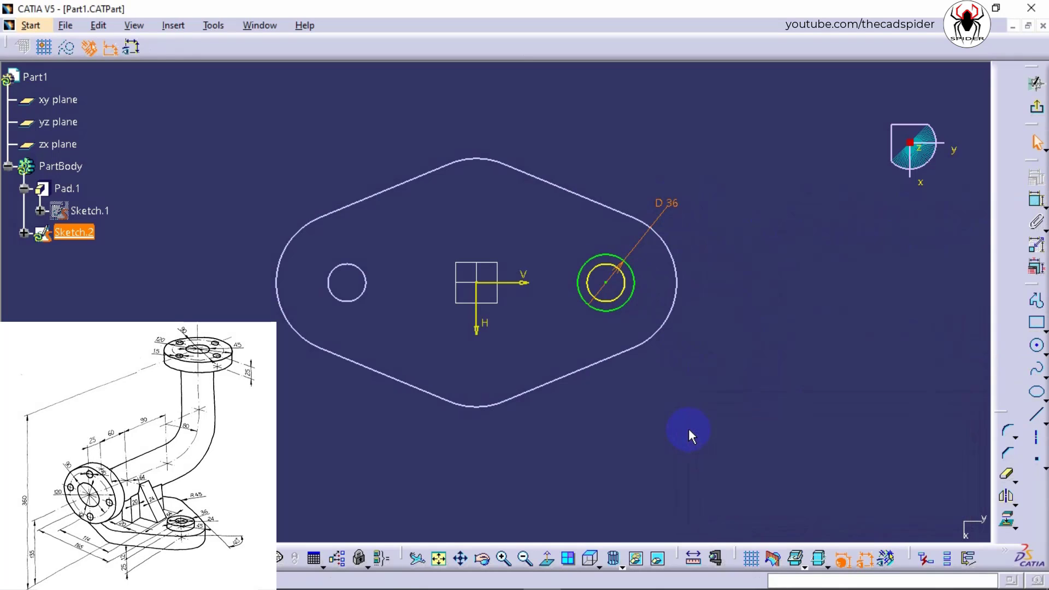
Step: Mirror the two concentric boss circles across the sketch's H axis onto the opposite mounting hole
click(612, 300)
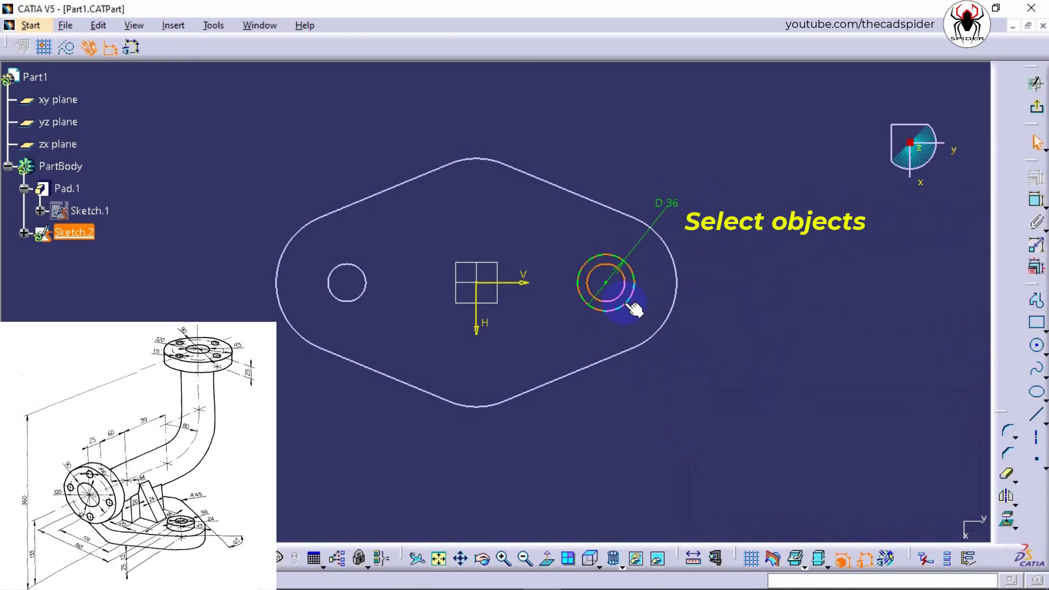
ctrl+click(628, 304)
click(1005, 498)
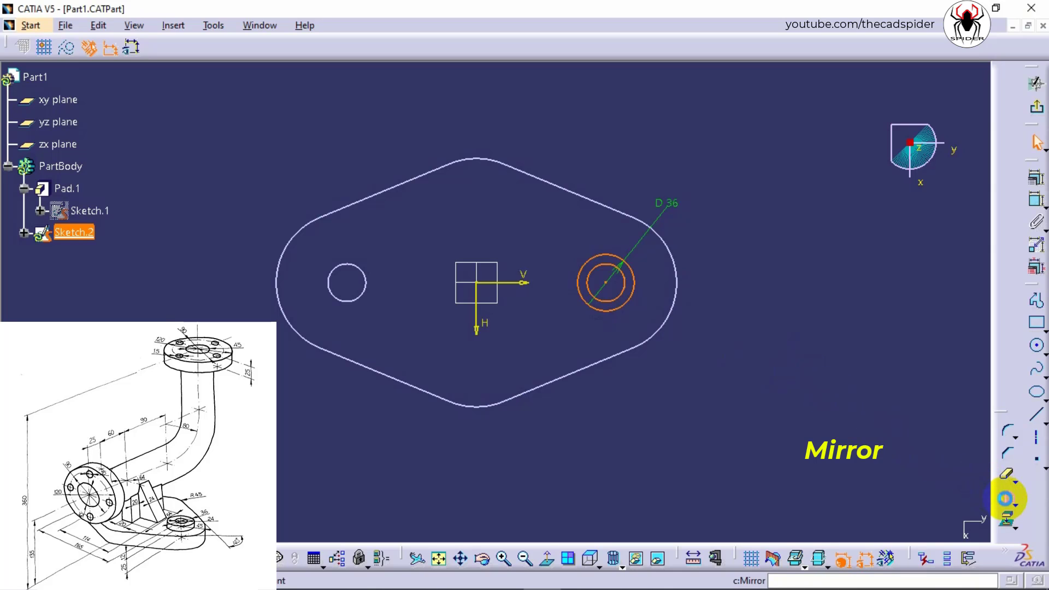
click(476, 328)
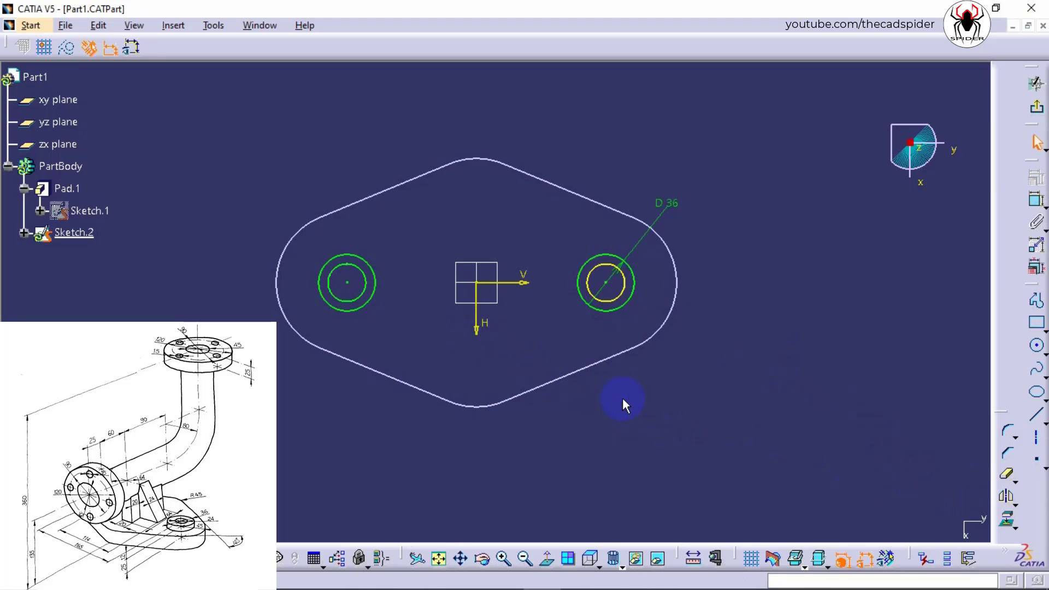
Step: Set the display style to Shading with Edges and exit the boss sketch
click(621, 555)
click(620, 565)
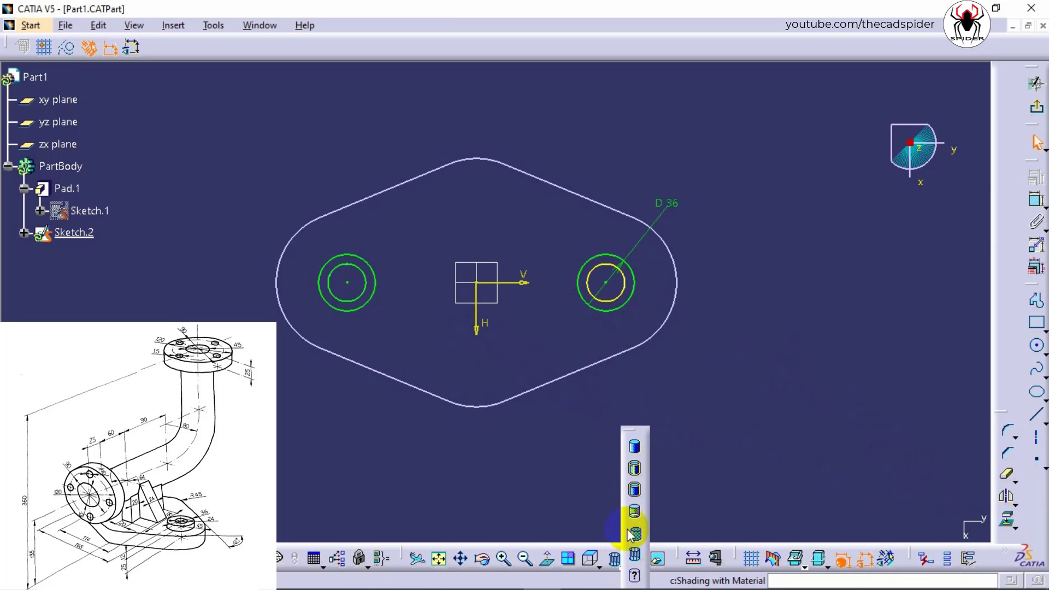
click(635, 470)
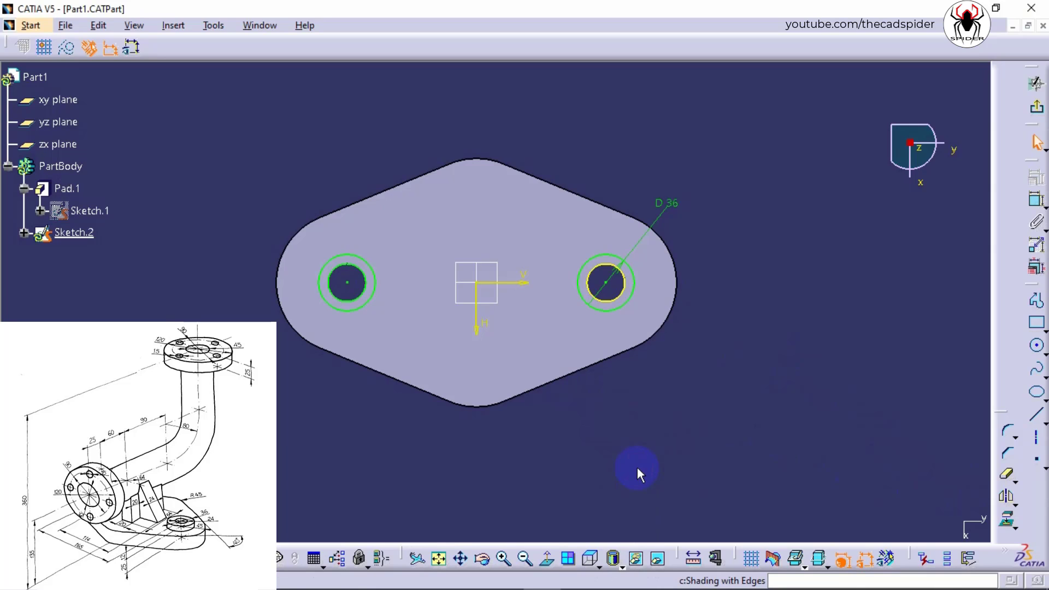
click(1036, 107)
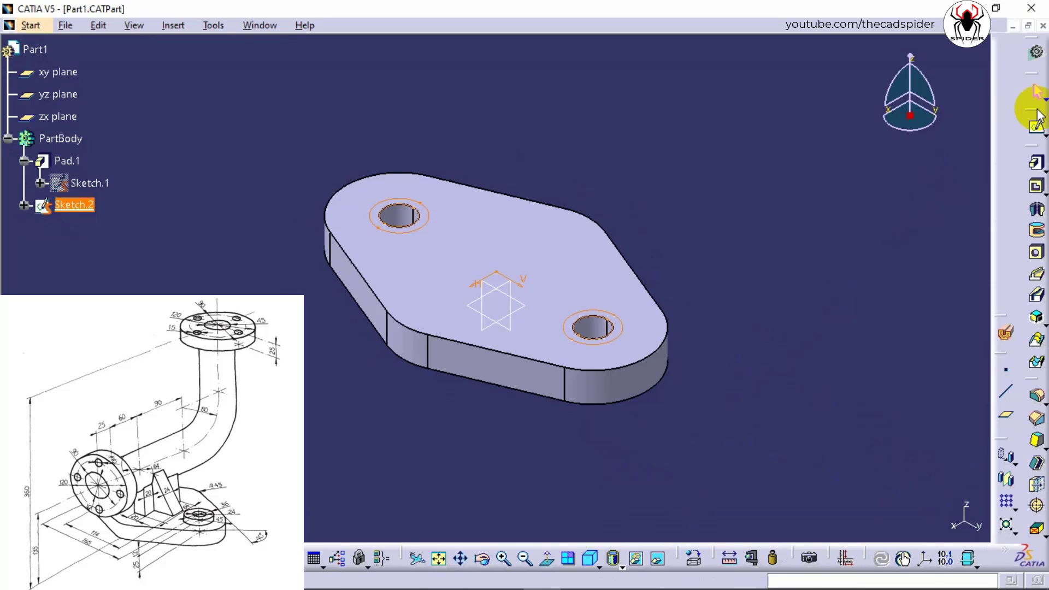
click(812, 335)
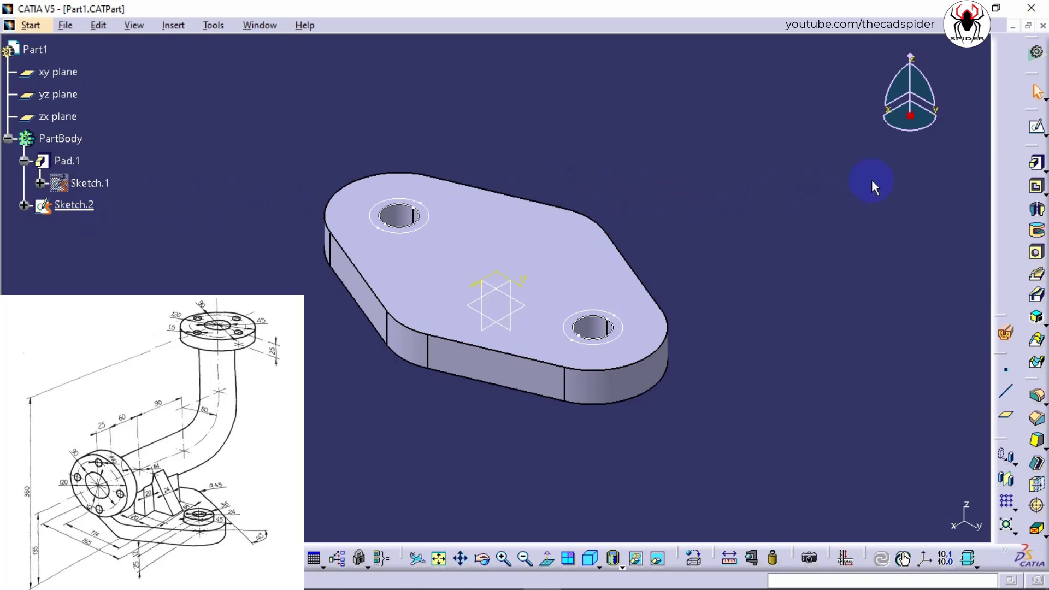
Step: Pad the sketch of the two boss rings to a length of 12 mm
click(1036, 162)
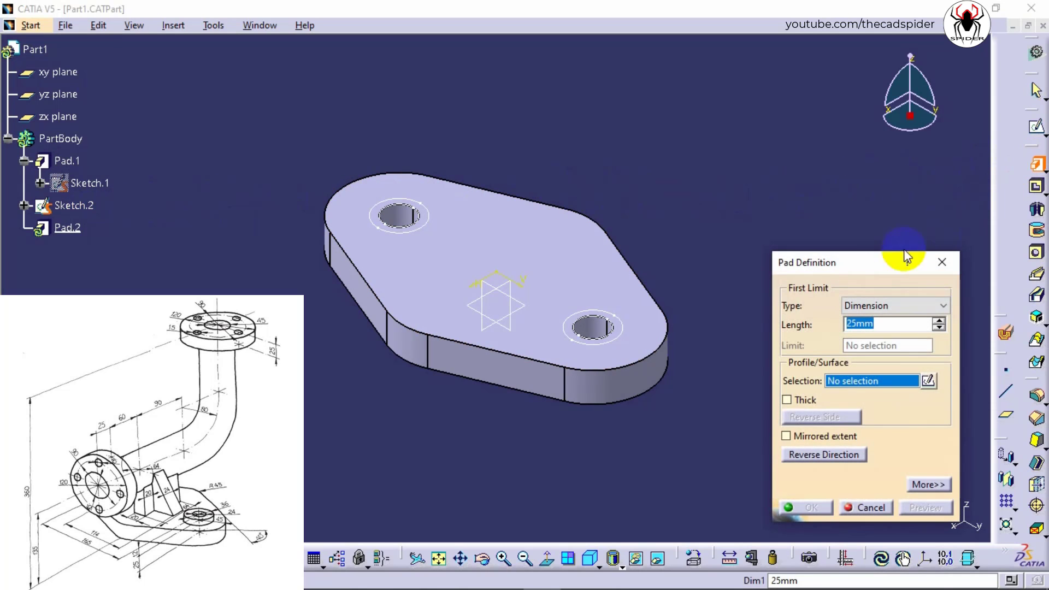
click(622, 331)
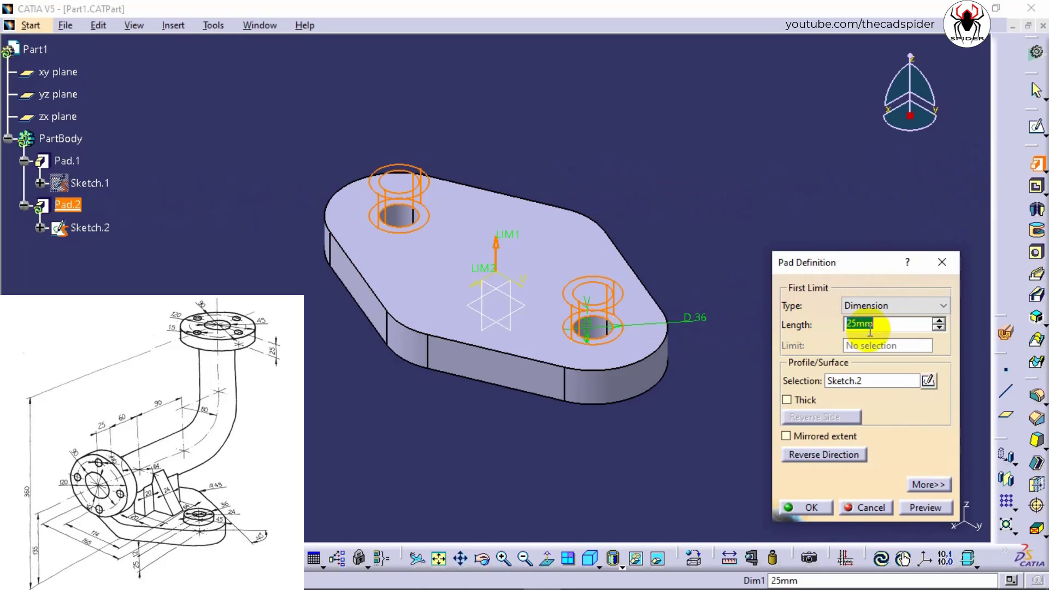
drag(886, 324, 837, 326)
text(12)
key(Return)
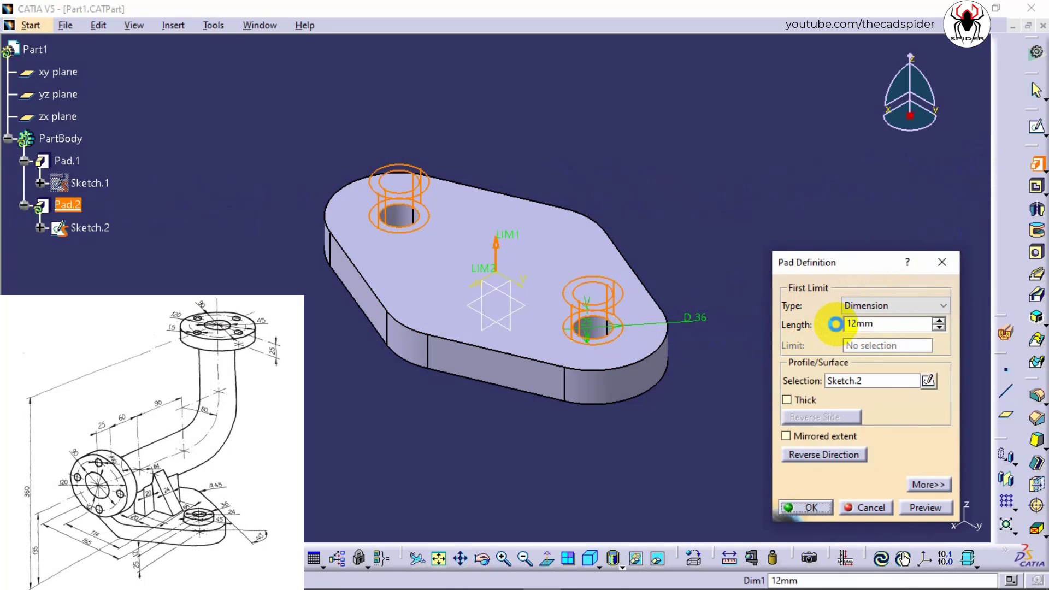
click(836, 324)
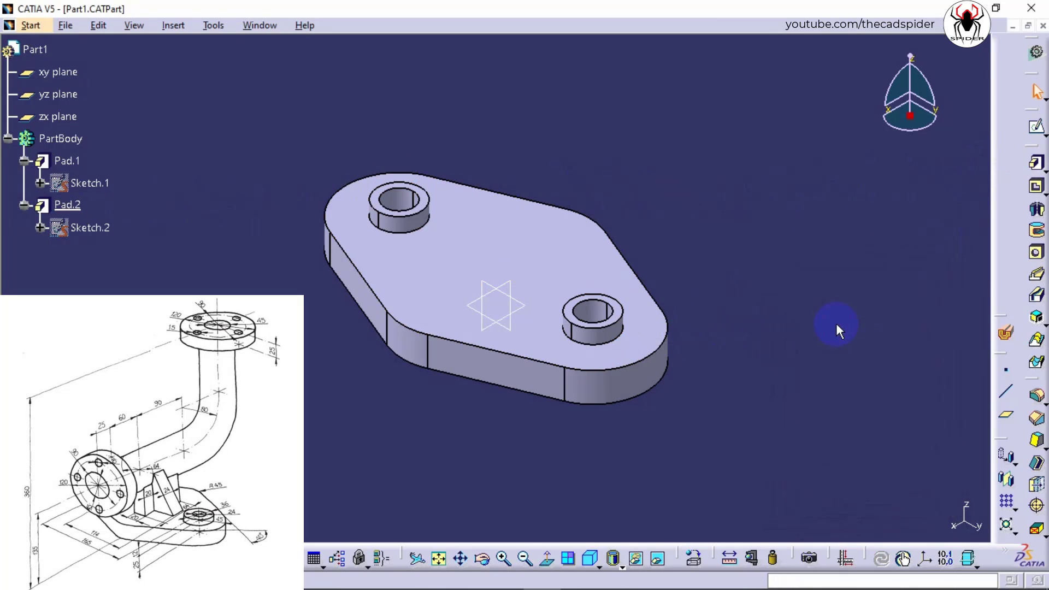
Step: Start a sketch on the zx plane and orient the view square to the side of the plate
click(1035, 130)
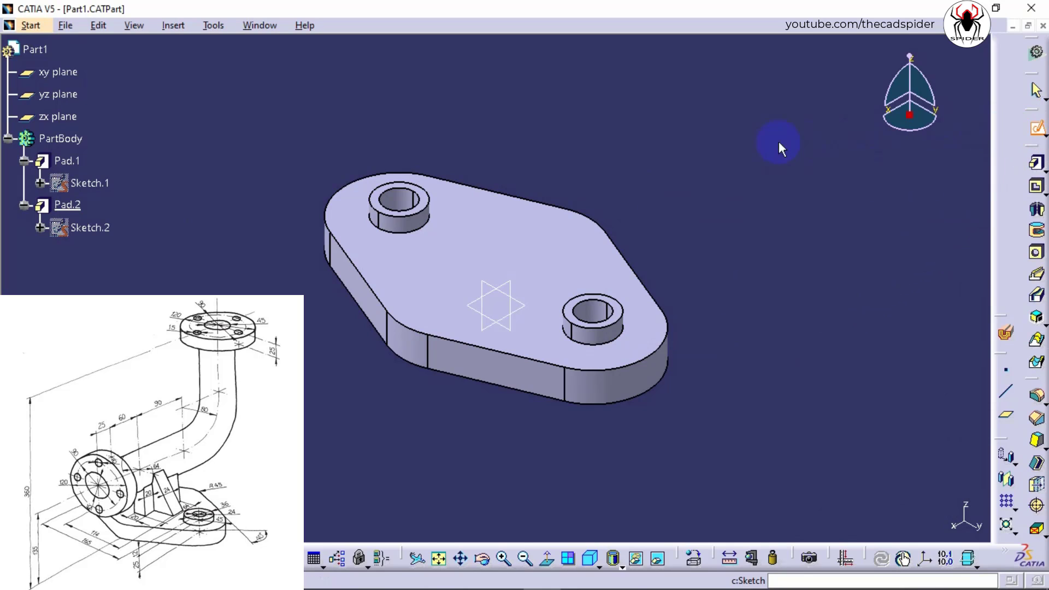
click(62, 115)
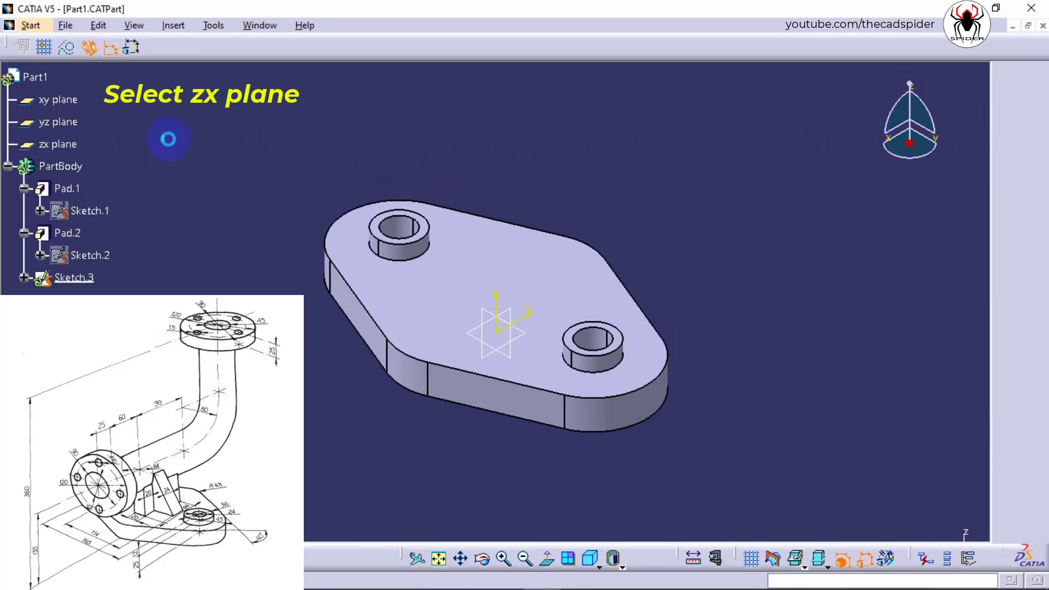
click(599, 565)
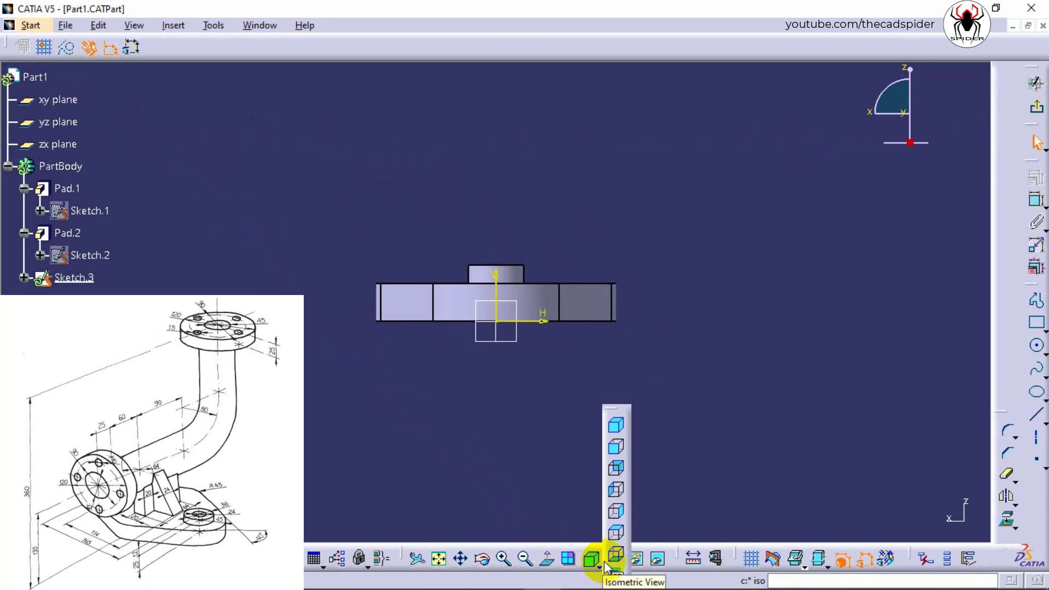
click(617, 513)
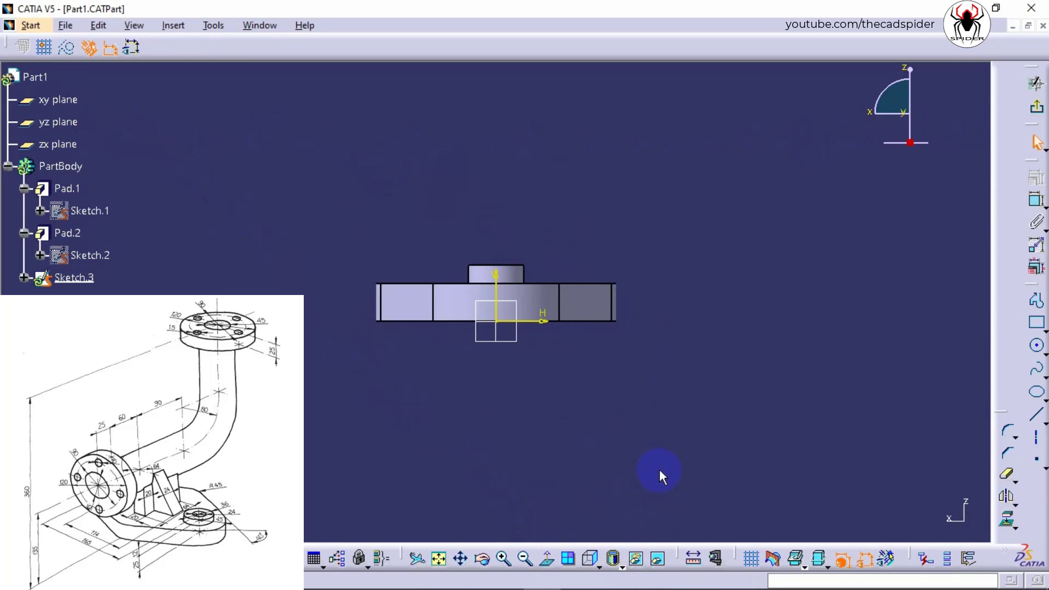
mouse_move(658, 229)
middle_down()
mouse_move(658, 314)
mouse_move(688, 351)
middle_up()
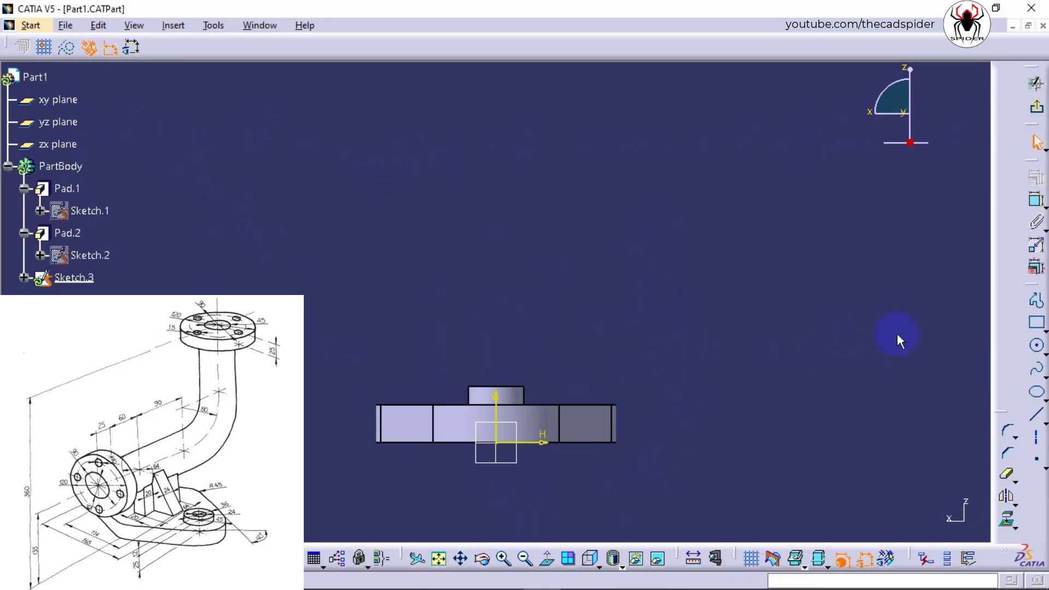
Step: Sketch an open L-shaped profile with a horizontal line about 102 mm above the plate's underside and a vertical line rising from its far end
click(1035, 302)
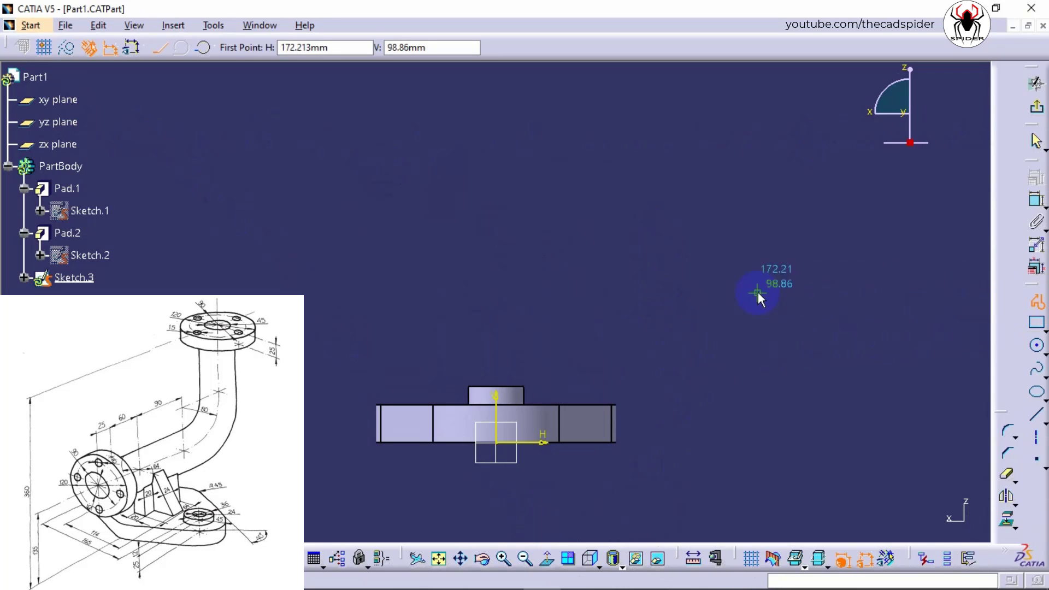
click(359, 287)
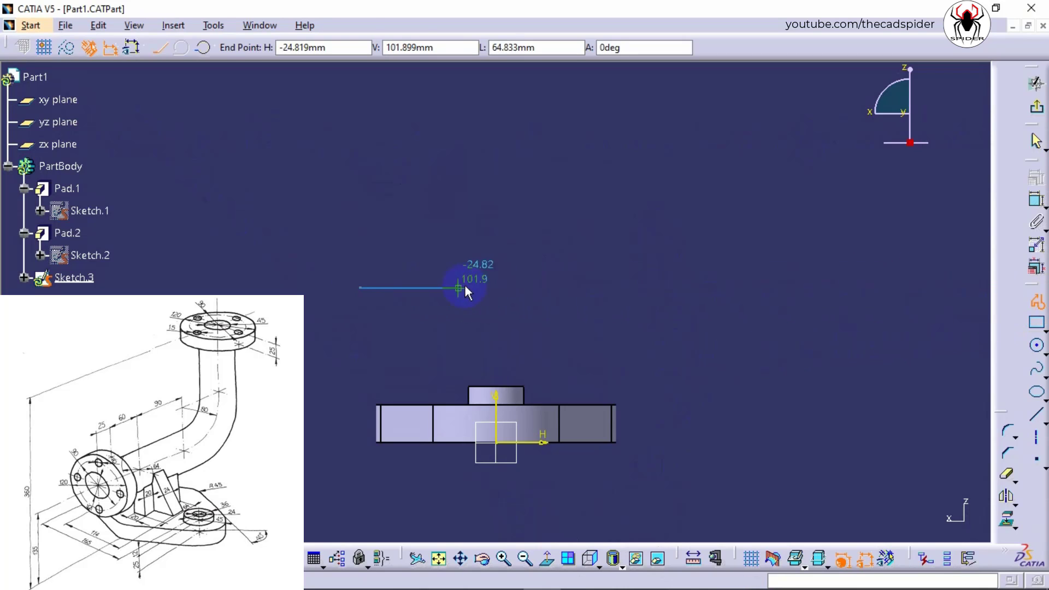
click(715, 287)
click(715, 162)
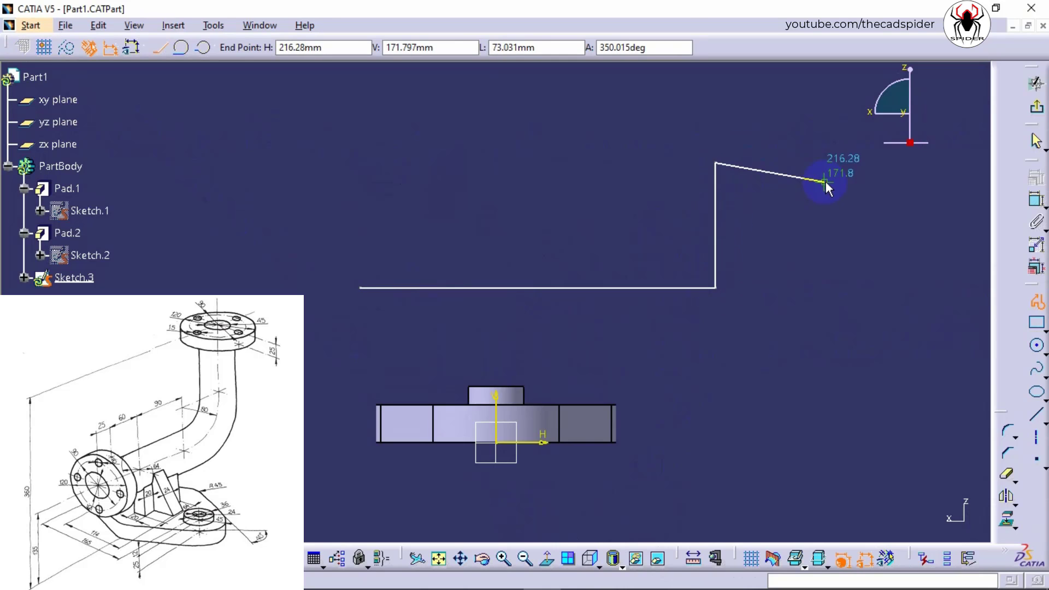
key(Escape)
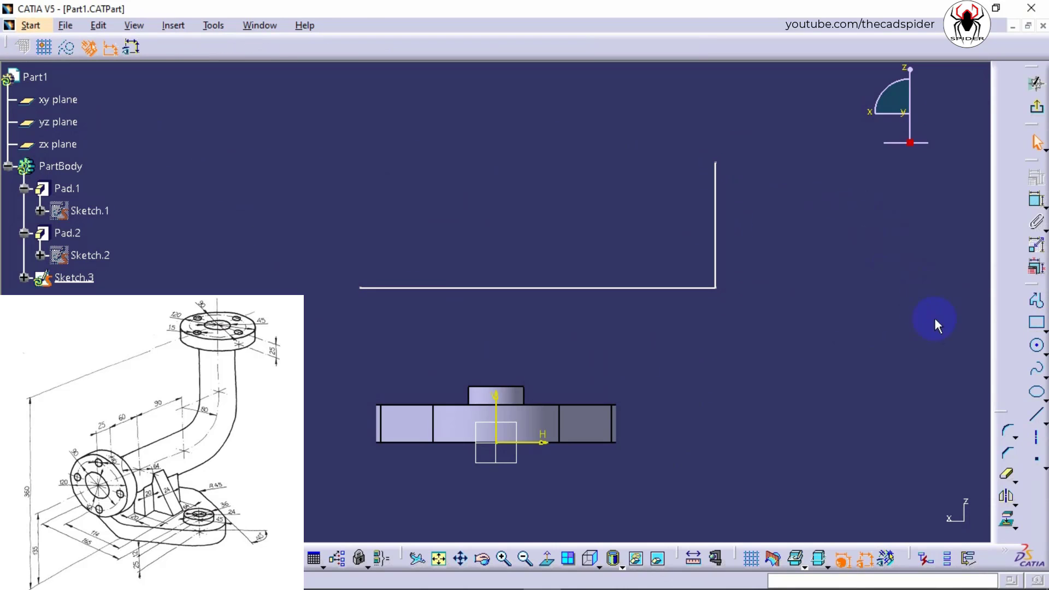
Step: Draw a vertical axis line from the sketch origin up to the profile's horizontal line
click(1036, 437)
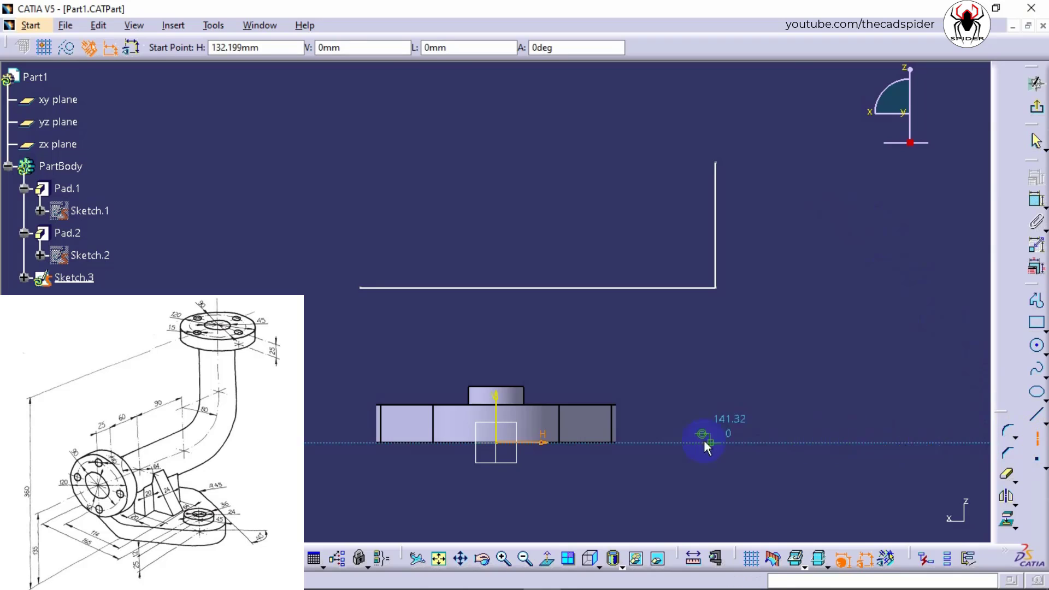
click(495, 442)
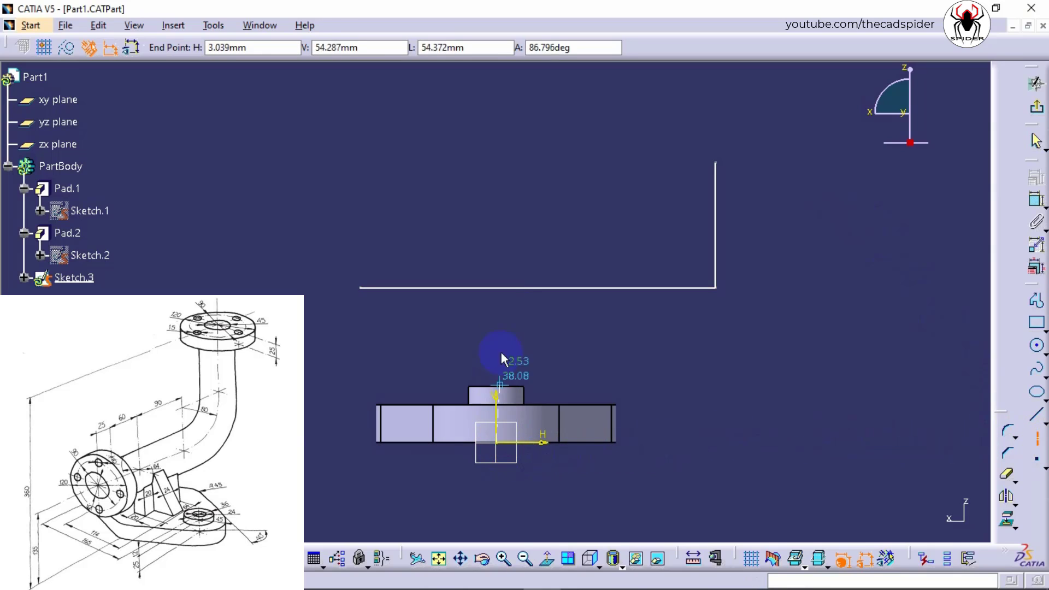
click(497, 288)
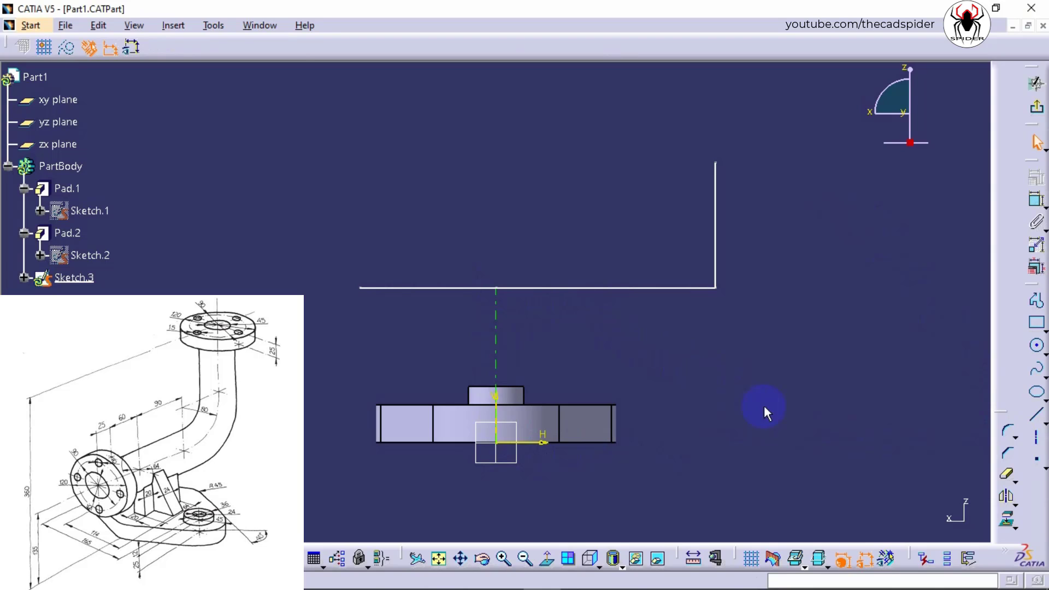
Step: Offset the vertical axis by about 14 mm towards the free end of the profile's horizontal line
click(1015, 504)
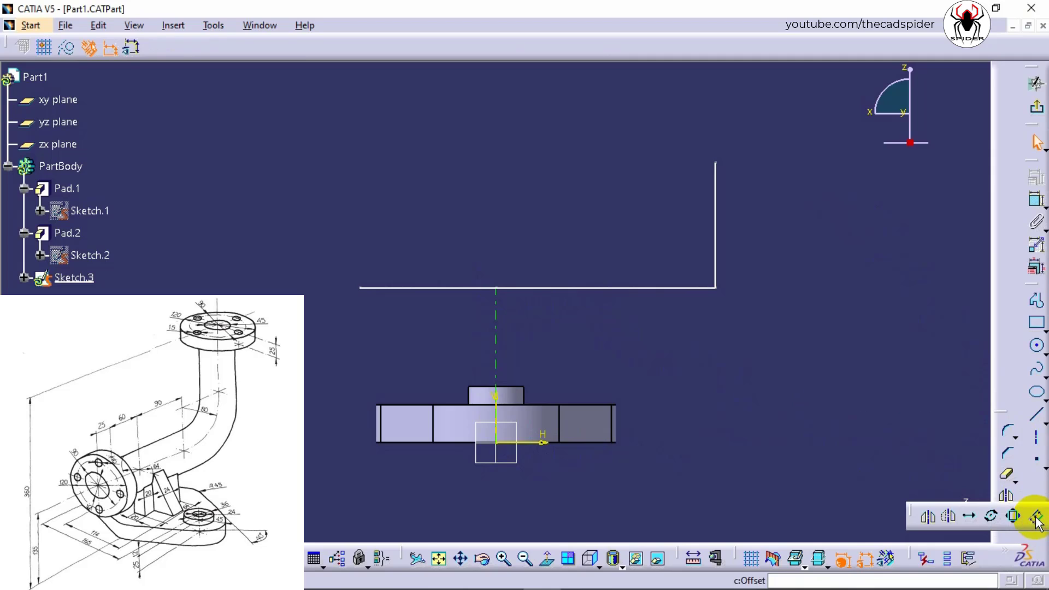
click(1036, 517)
click(492, 337)
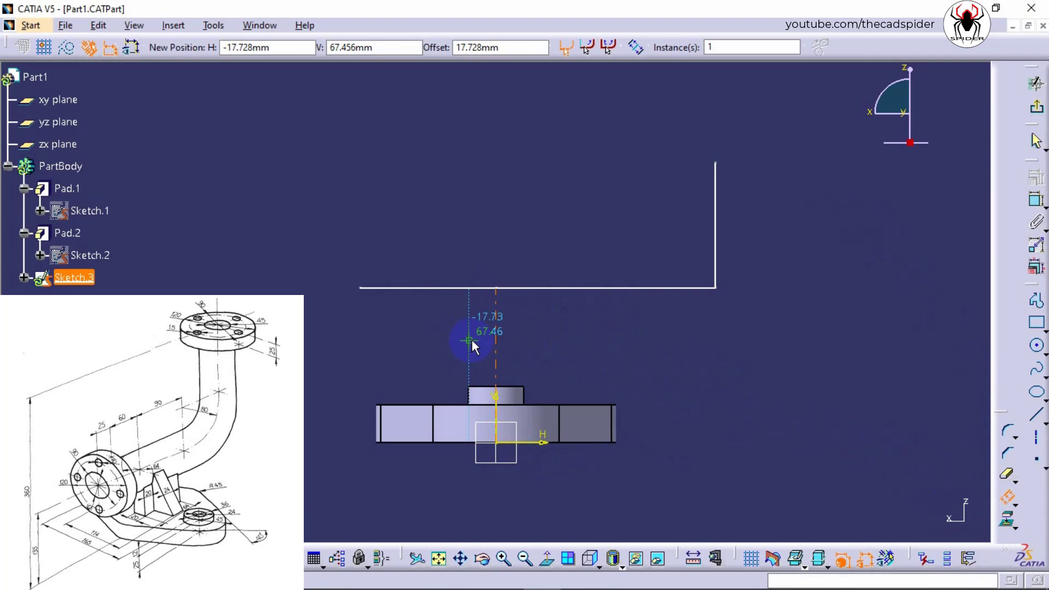
click(475, 343)
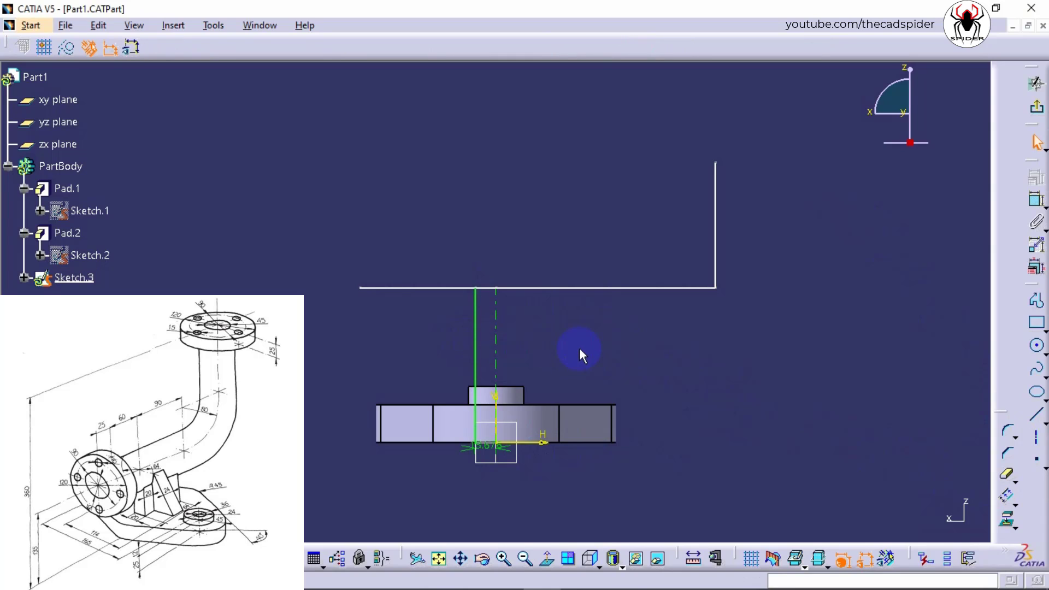
Step: Place the offset dimension below the plate and set it to 12 mm
click(509, 444)
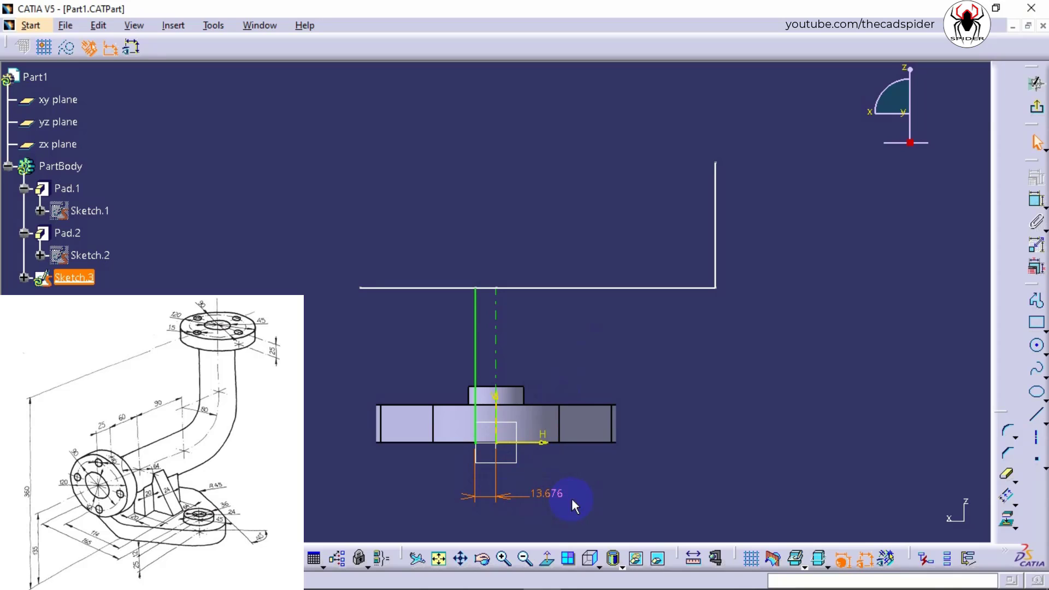
double_click(553, 498)
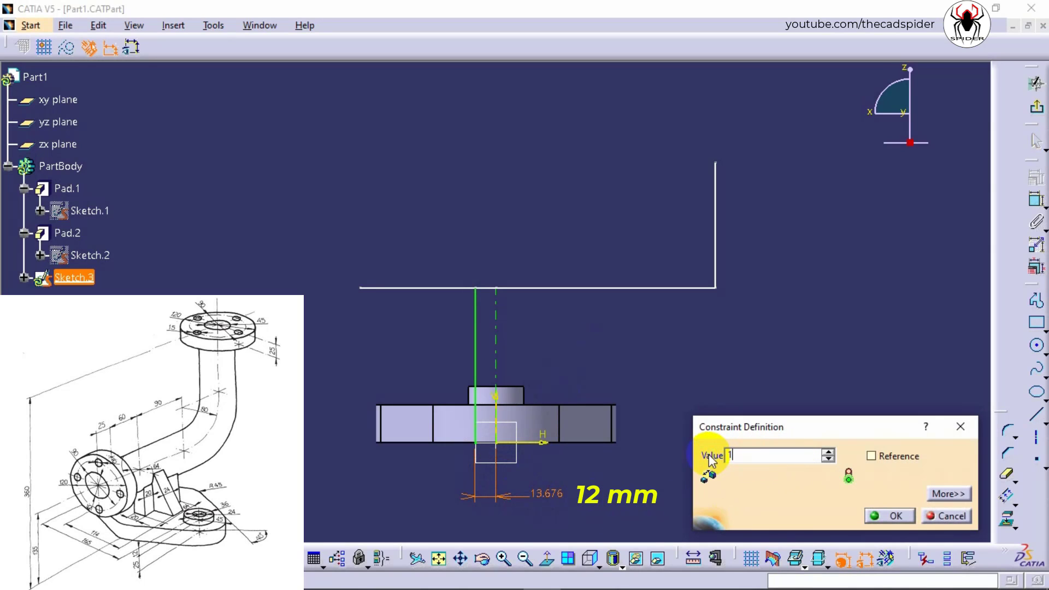
text(12)
key(Return)
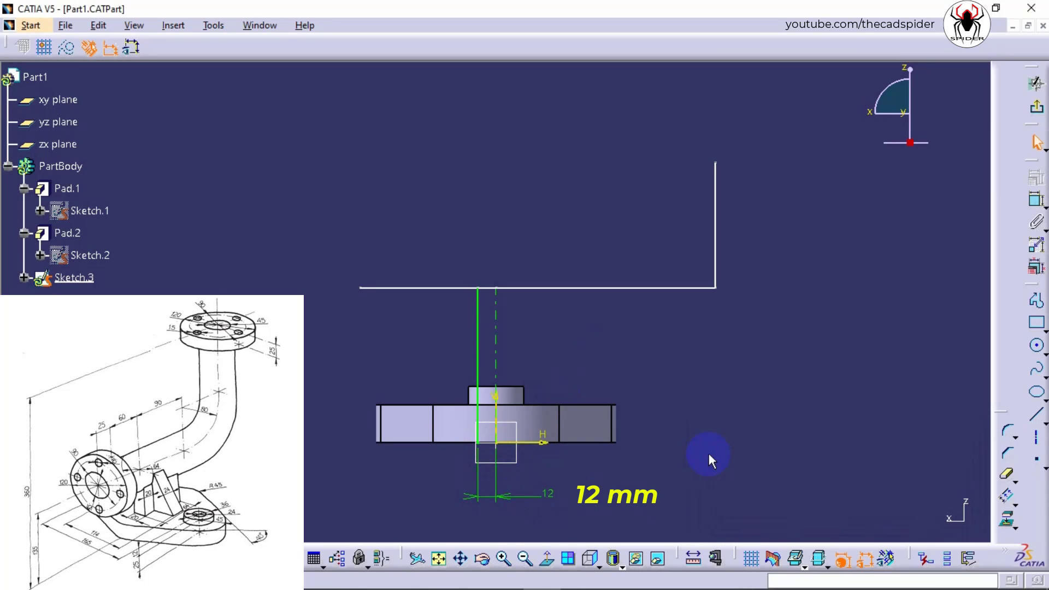
Step: Convert the offset vertical line into a construction element
right_click(477, 326)
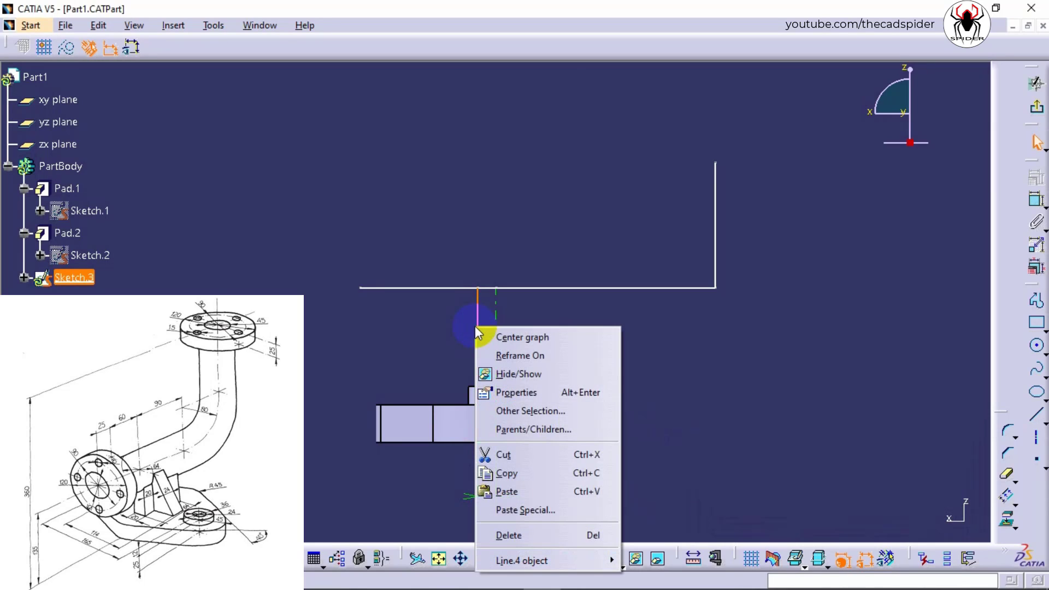
mouse_move(561, 559)
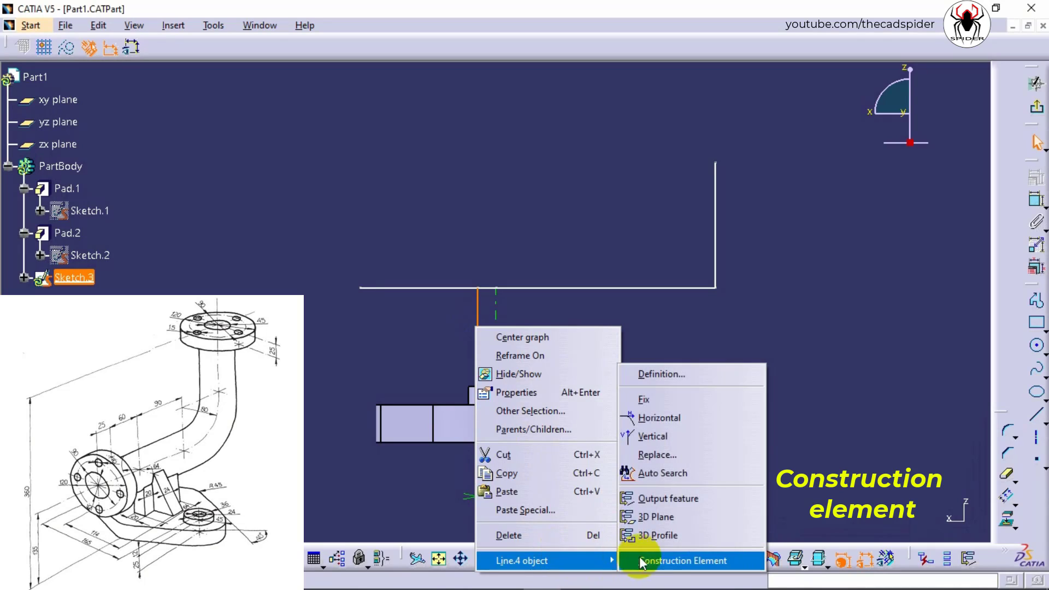
click(684, 559)
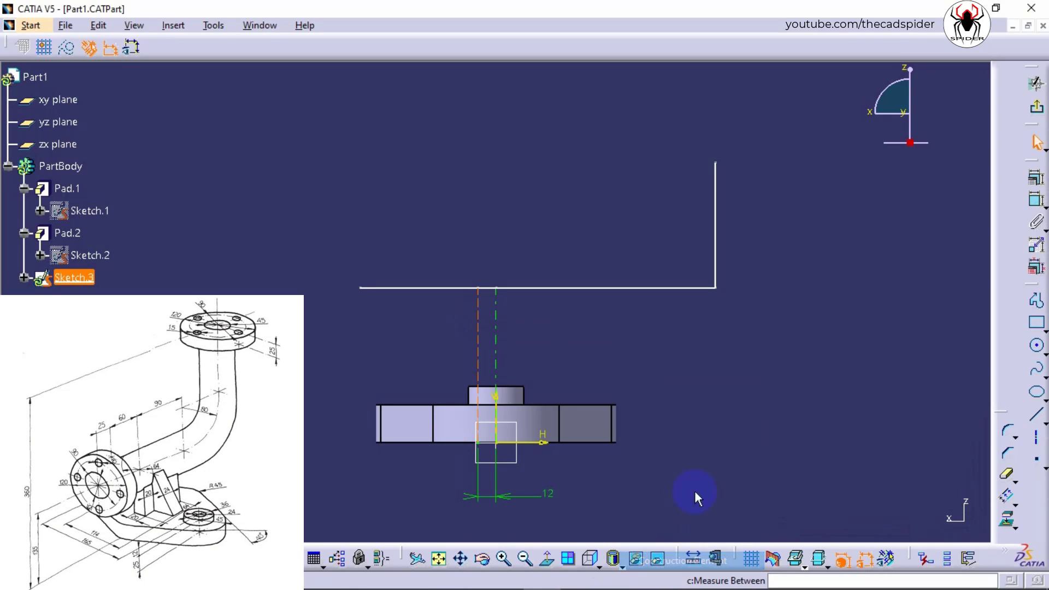
click(714, 400)
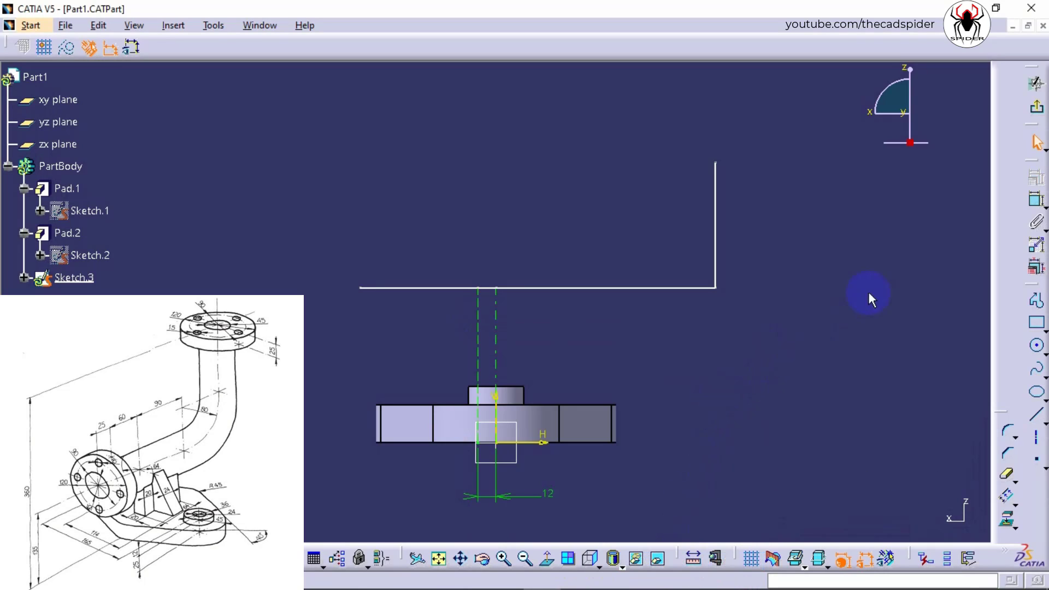
Step: Dimension the height from the plate's bottom edge to the upper endpoint of the profile's vertical line
click(1035, 199)
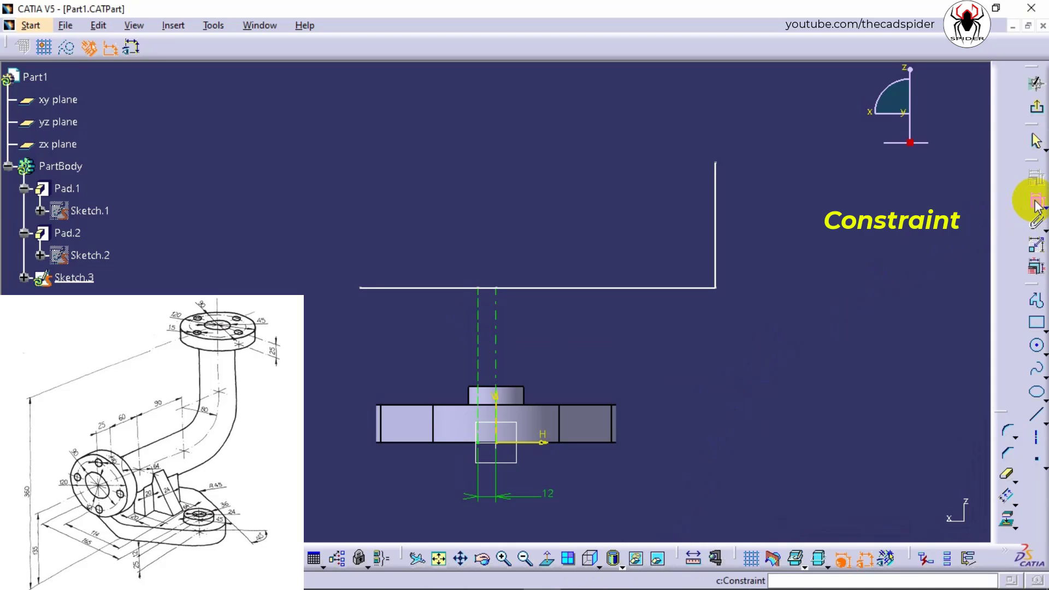
click(715, 163)
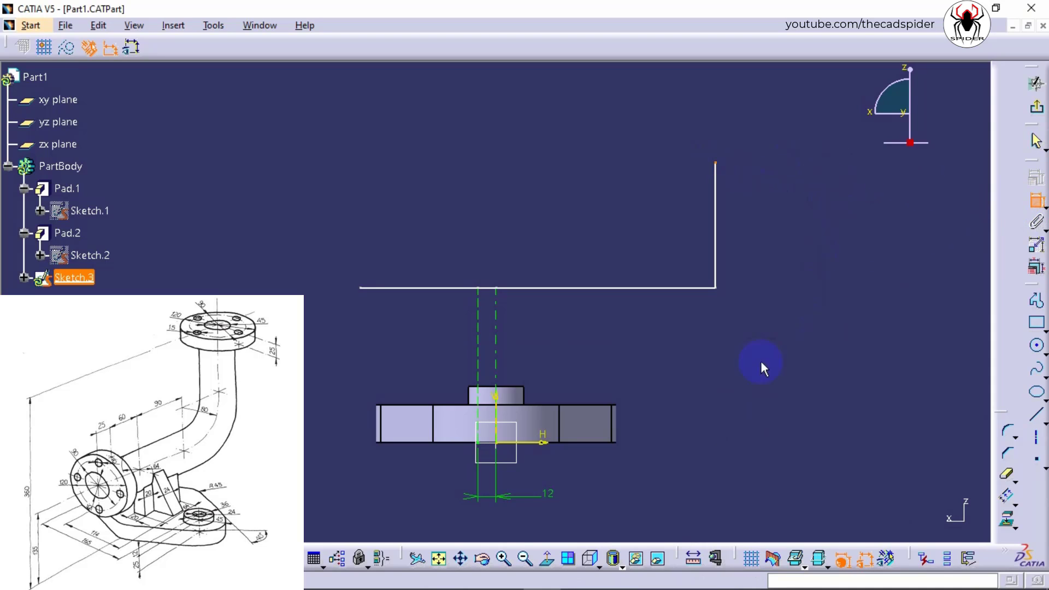
click(580, 454)
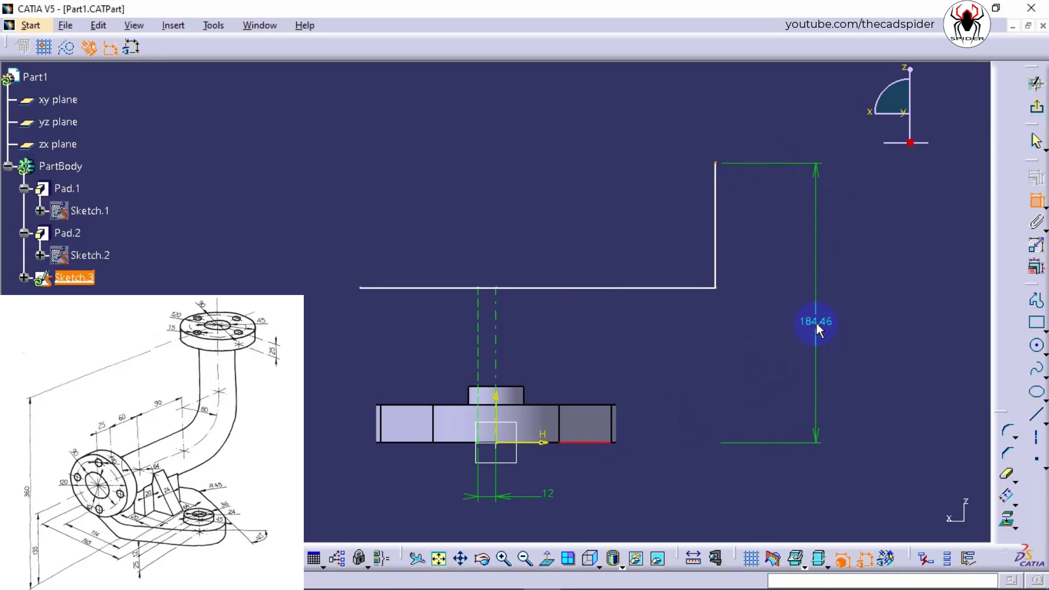
click(816, 322)
Step: Dimension the height of the profile's horizontal line above the plate's bottom edge
click(407, 442)
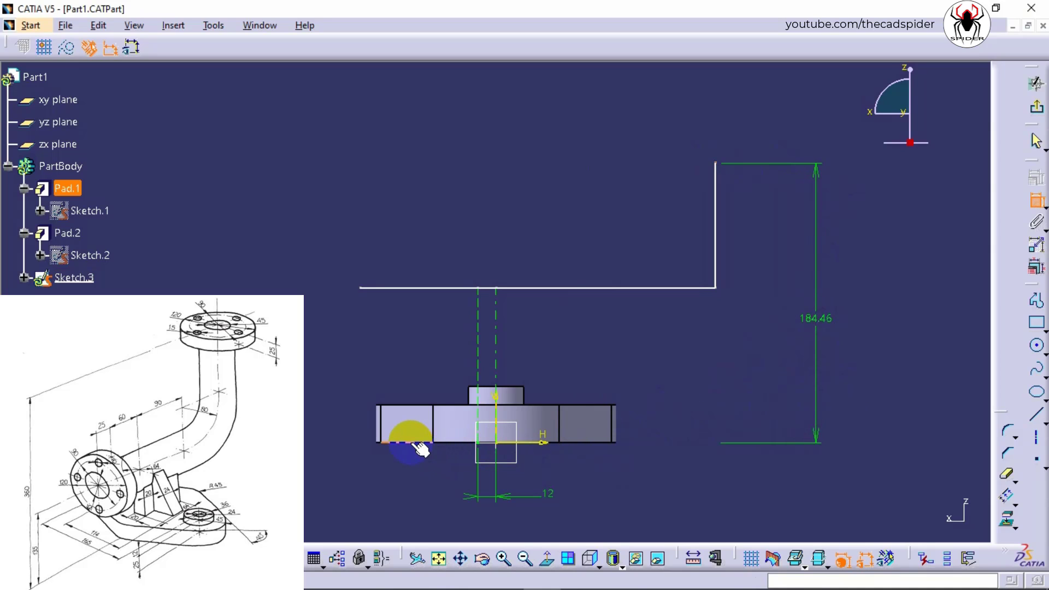
click(383, 288)
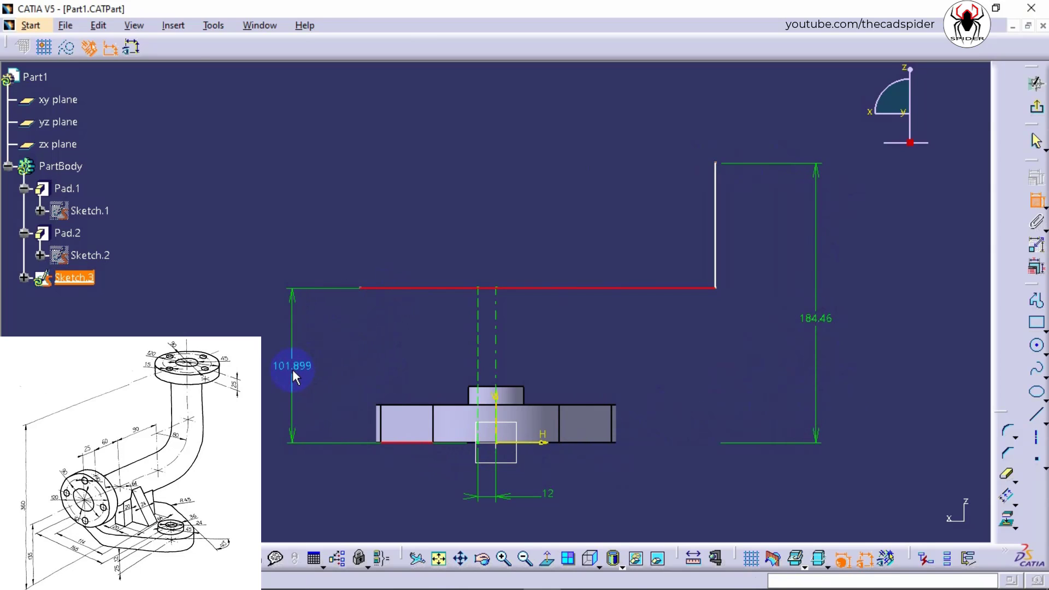
click(293, 369)
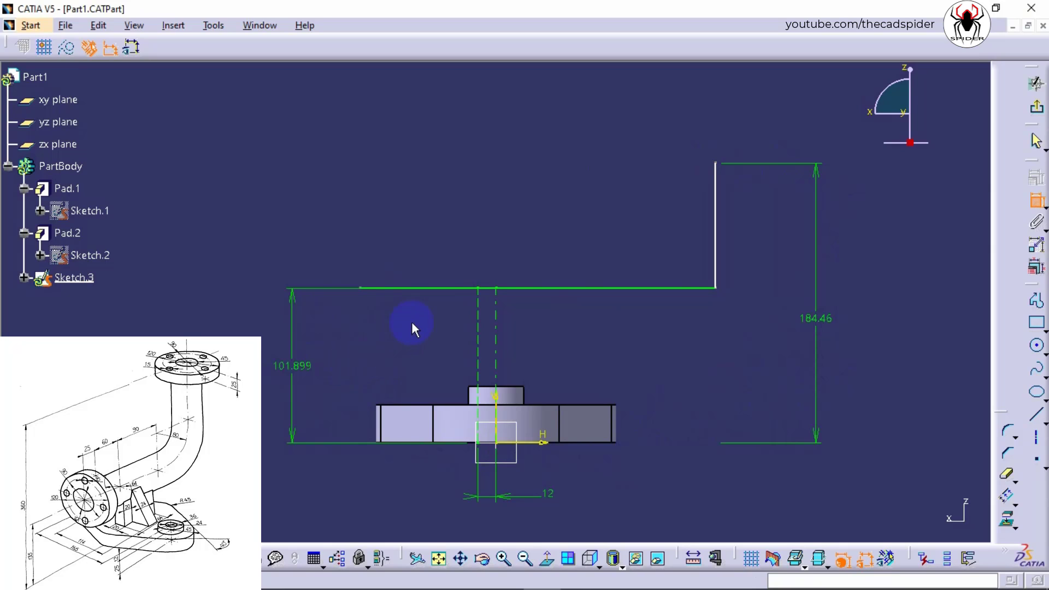
Step: Dimension the distance from the offset construction line's upper end to the horizontal line's free end and set it to 85 mm
click(479, 288)
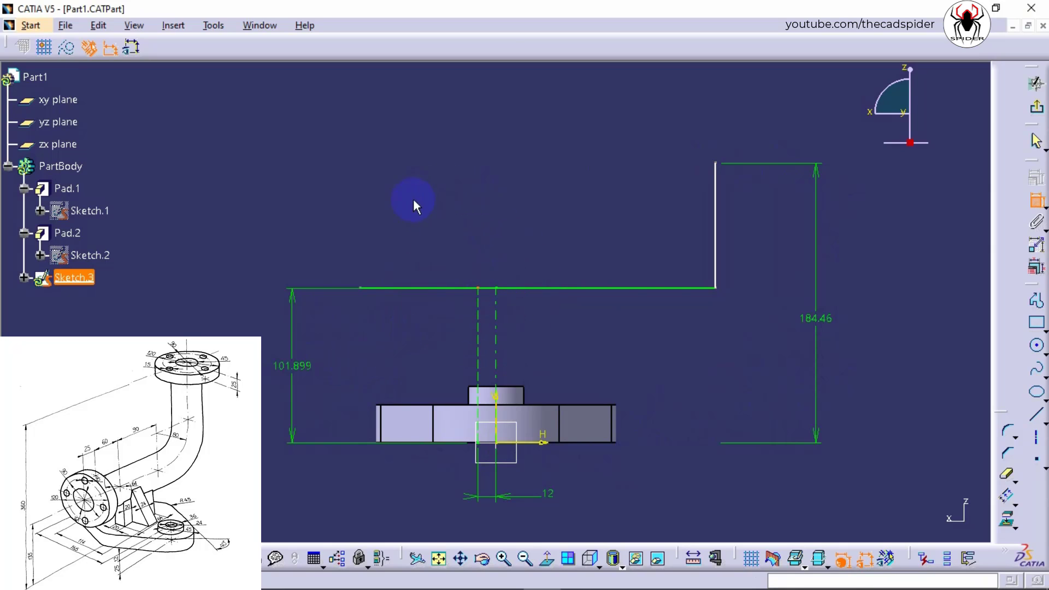
click(360, 289)
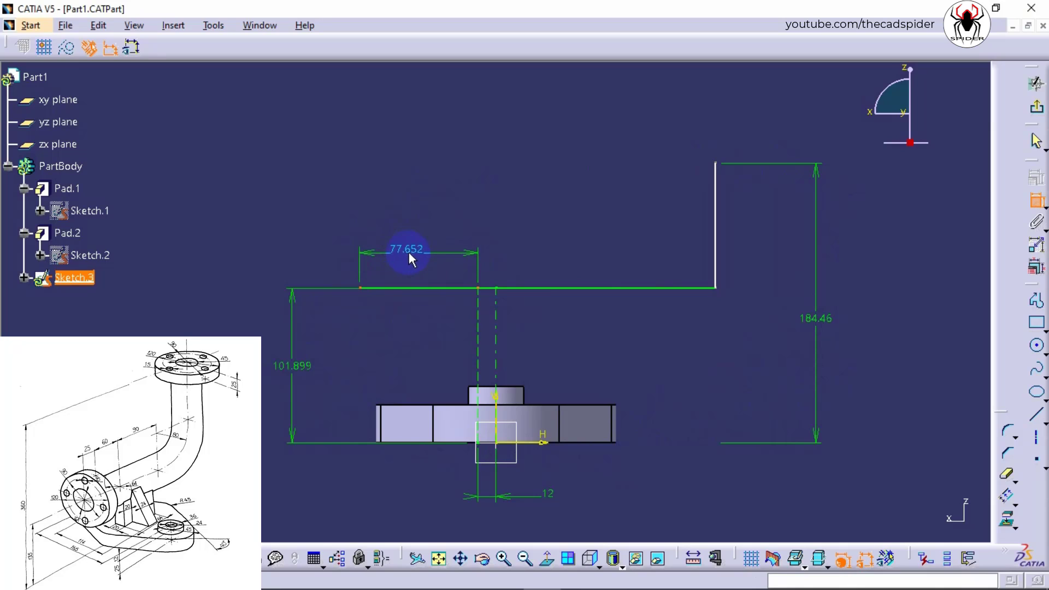
click(427, 274)
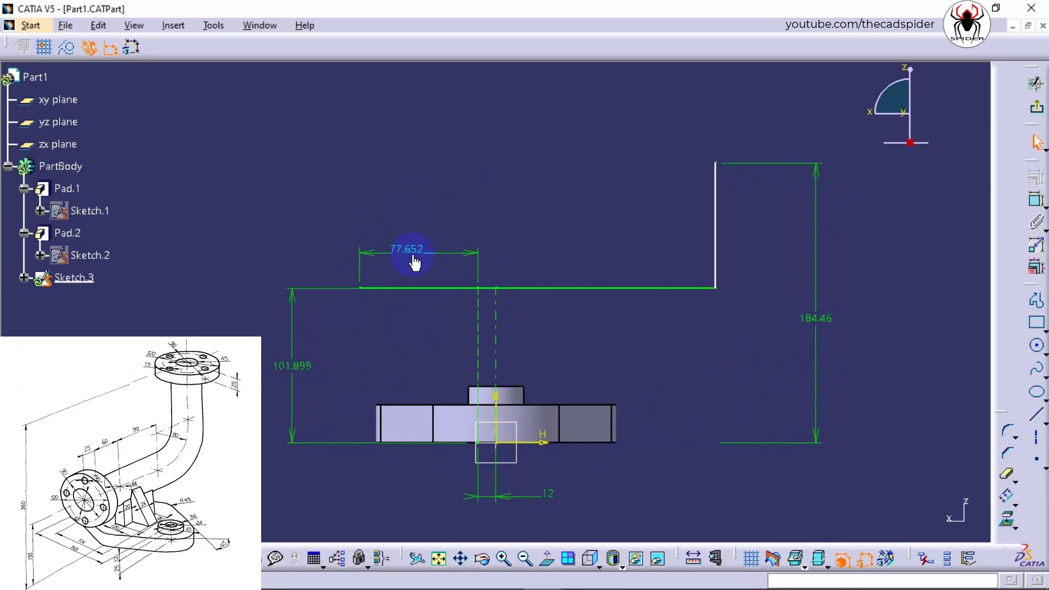
double_click(407, 248)
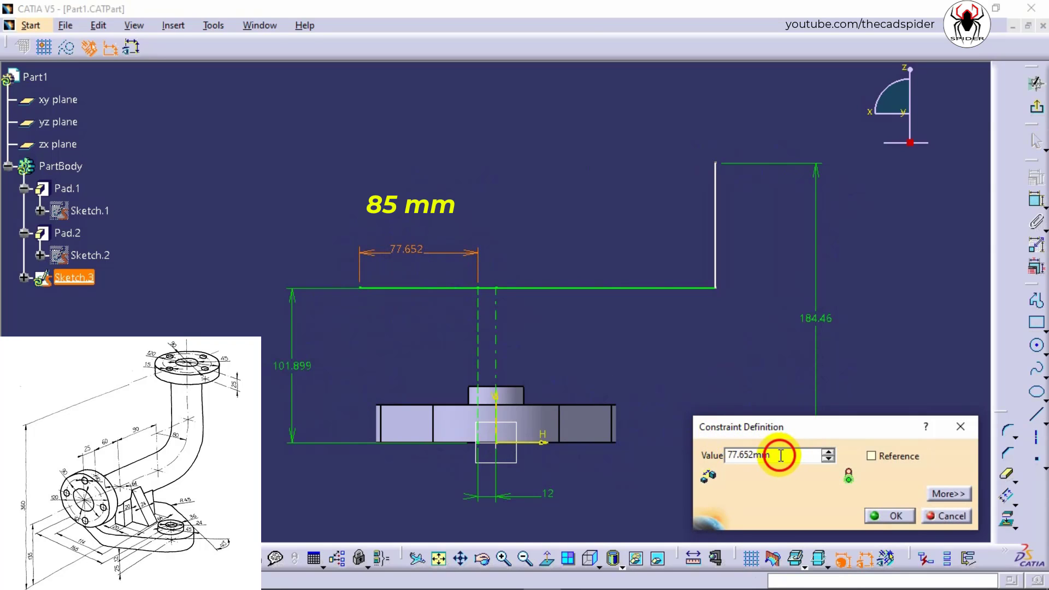
key(Tab)
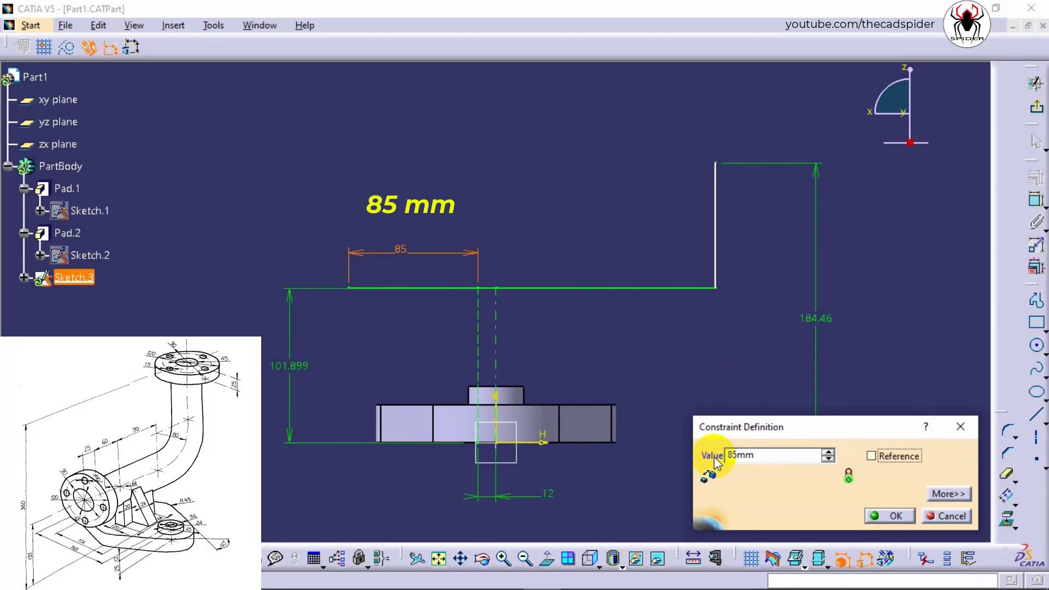
click(887, 516)
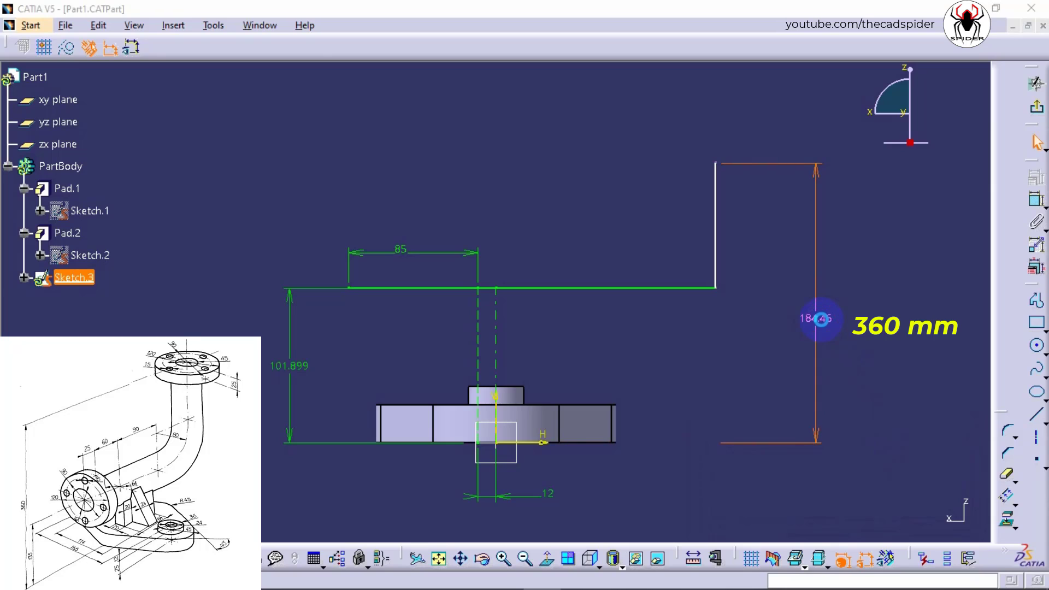
Step: Set the overall height from the plate's bottom edge to the vertical line's upper end to 360 mm
double_click(814, 318)
drag(770, 455, 712, 456)
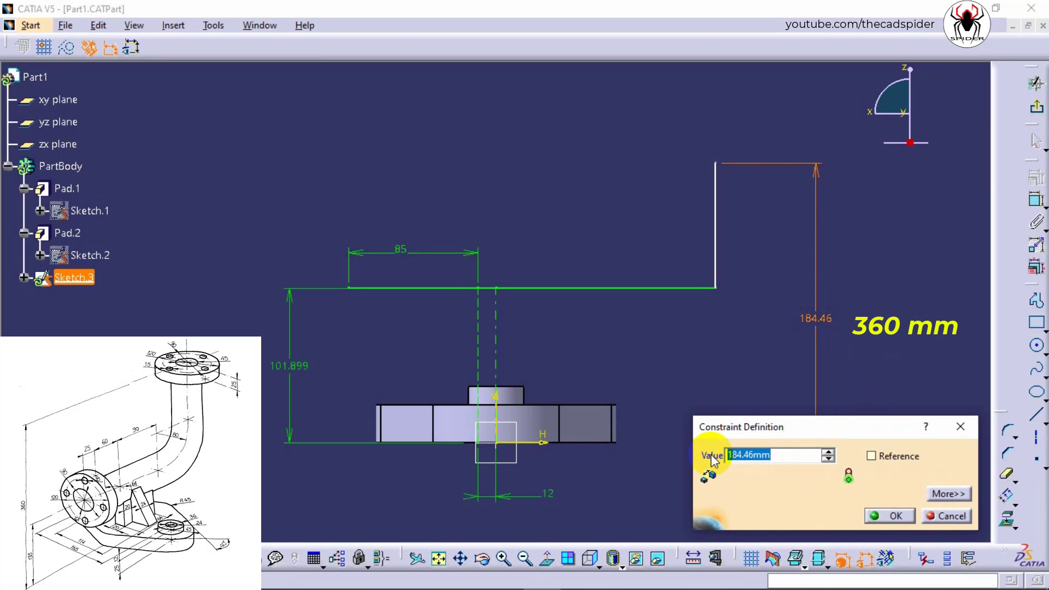
text(360)
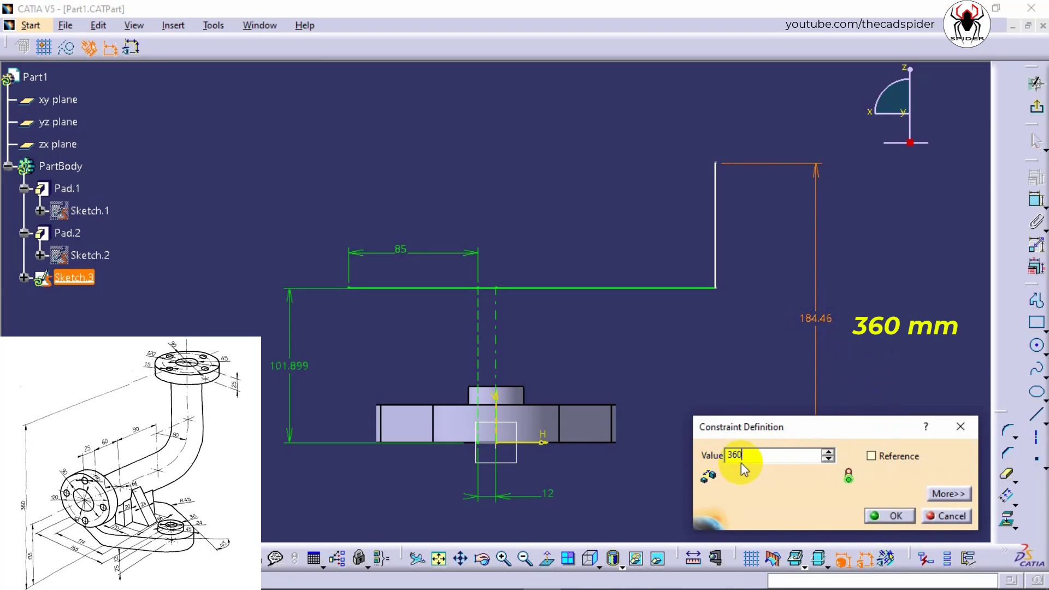
click(886, 516)
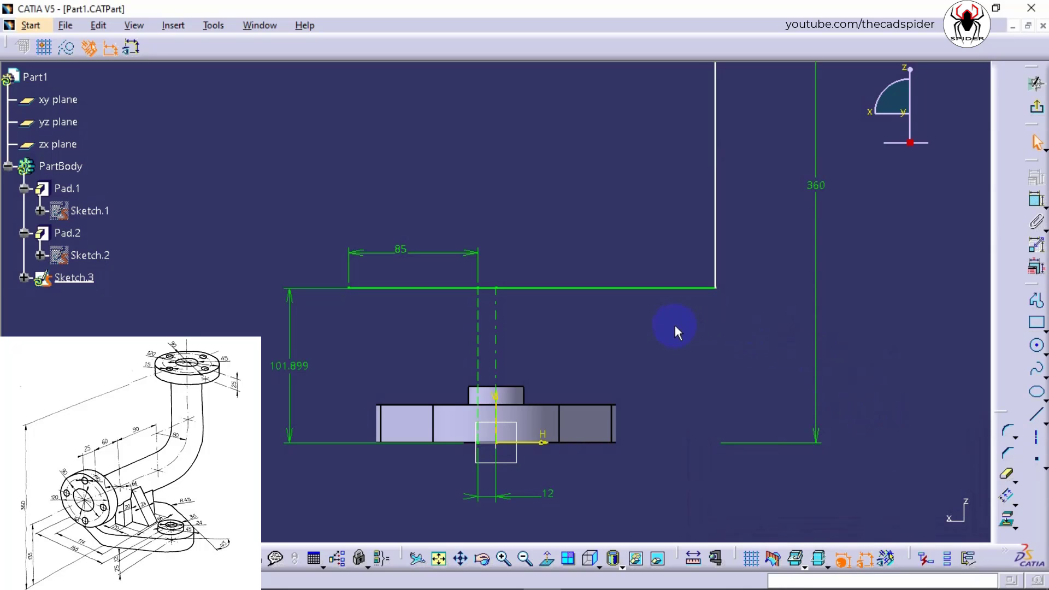
Step: Set the horizontal line's height above the plate's bottom edge to 135 mm
mouse_move(675, 327)
ctrl+middle_down()
mouse_move(667, 363)
mouse_move(684, 422)
ctrl+middle_up()
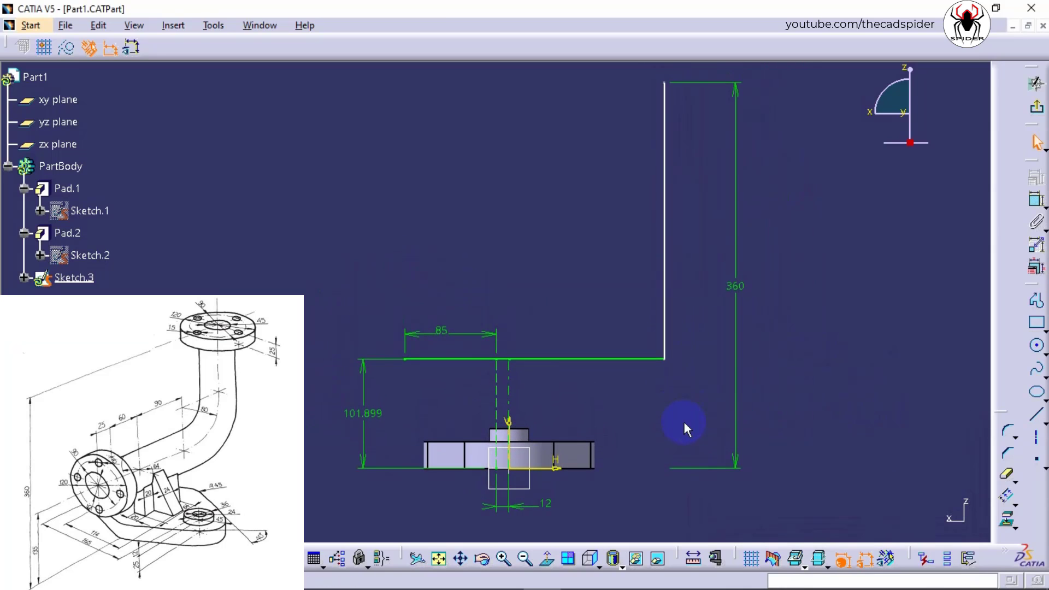
double_click(363, 413)
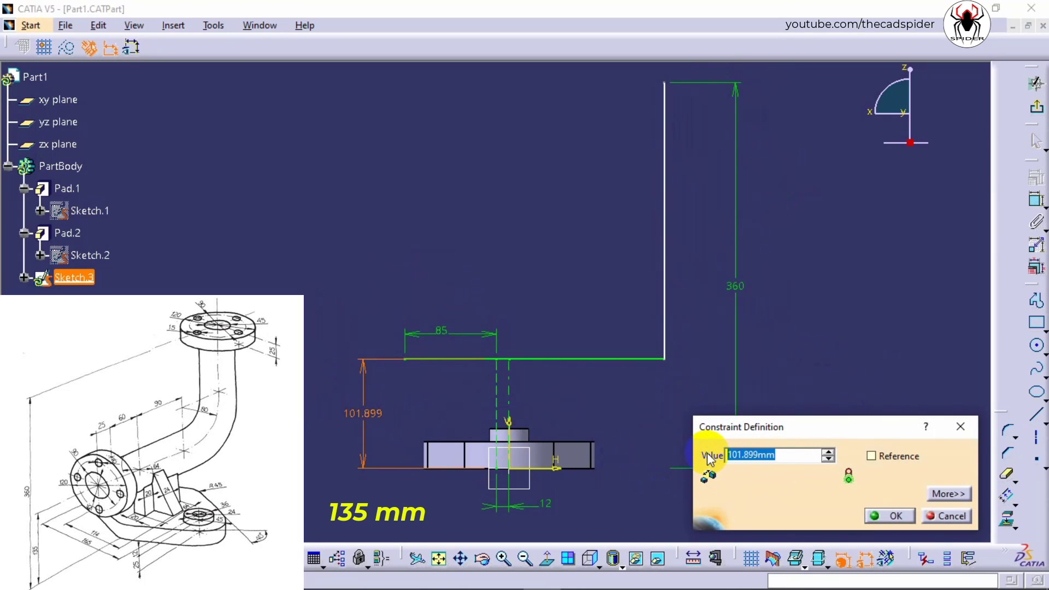
text(135)
key(Tab)
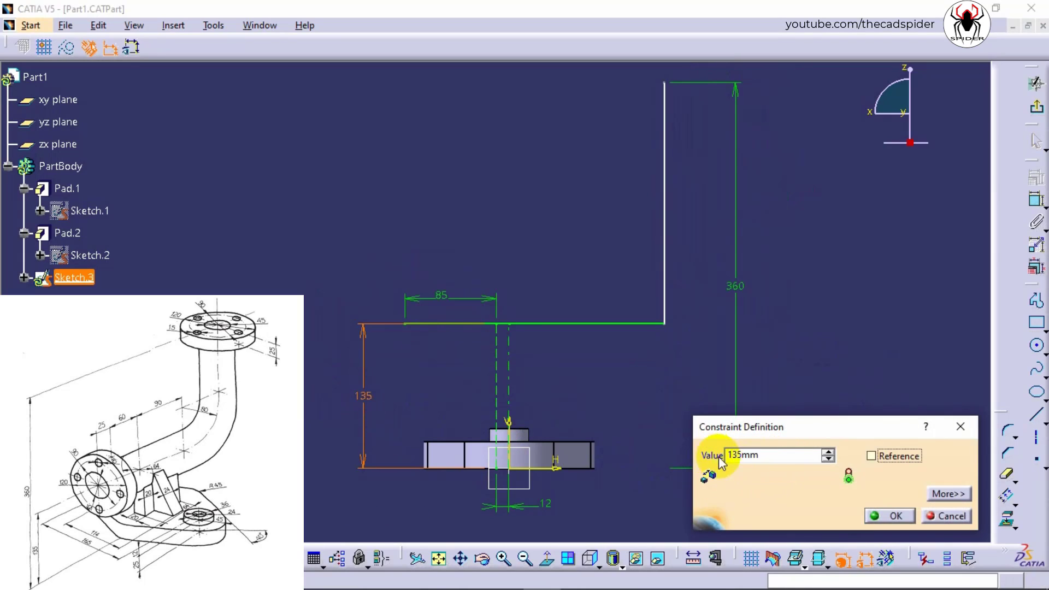
click(876, 514)
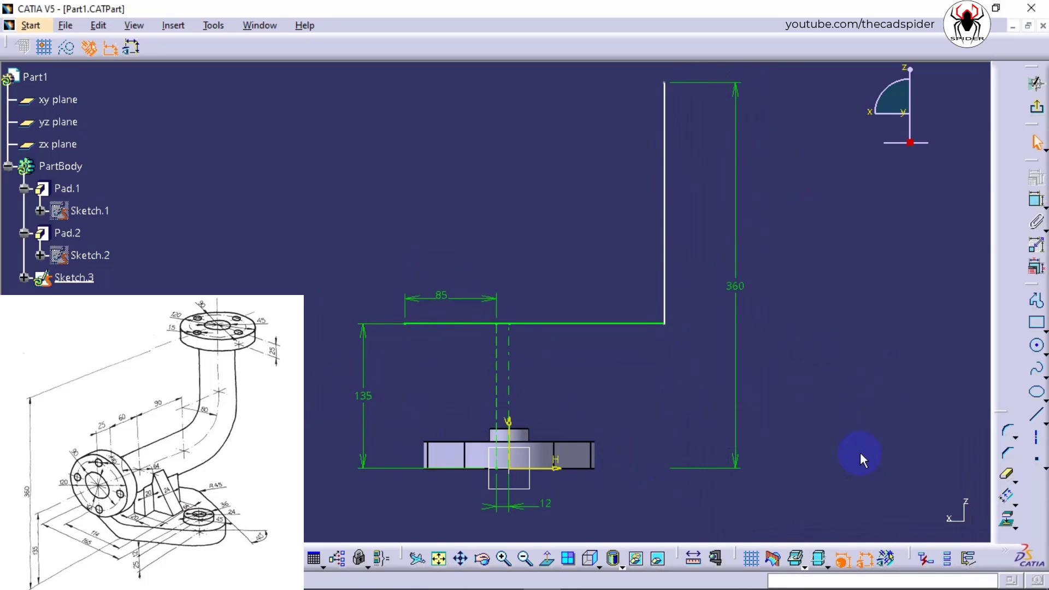
Step: Round the junction of the profile's horizontal and vertical lines with a corner and set its radius to 80 mm
click(1003, 431)
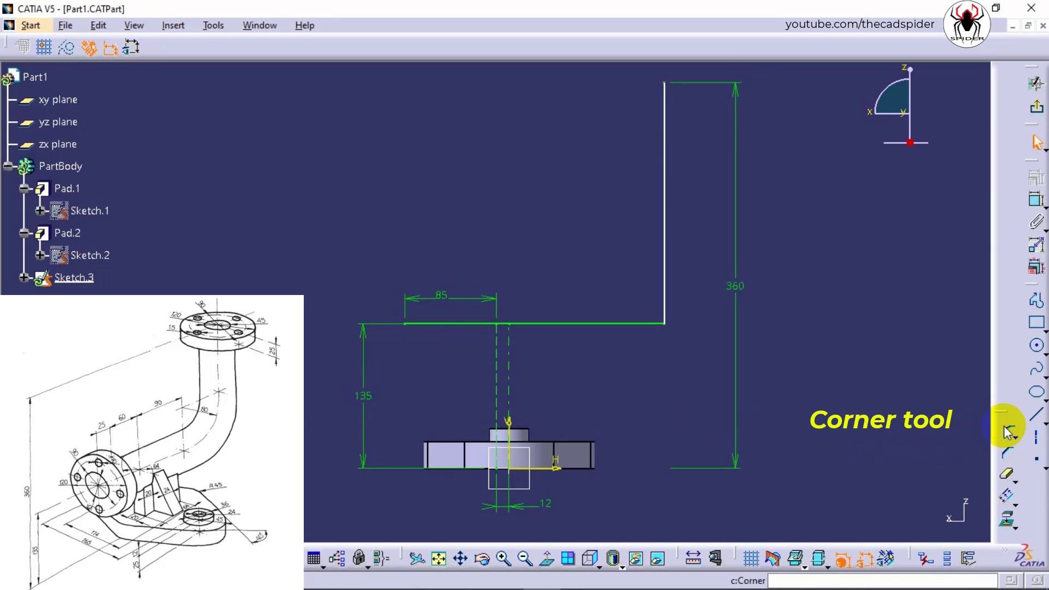
click(1007, 432)
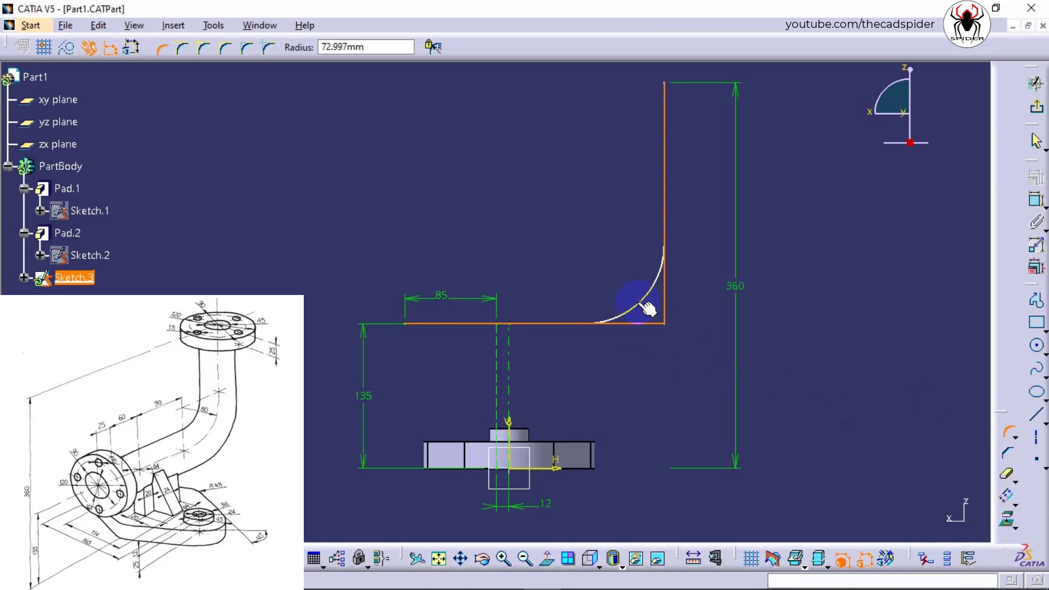
click(653, 313)
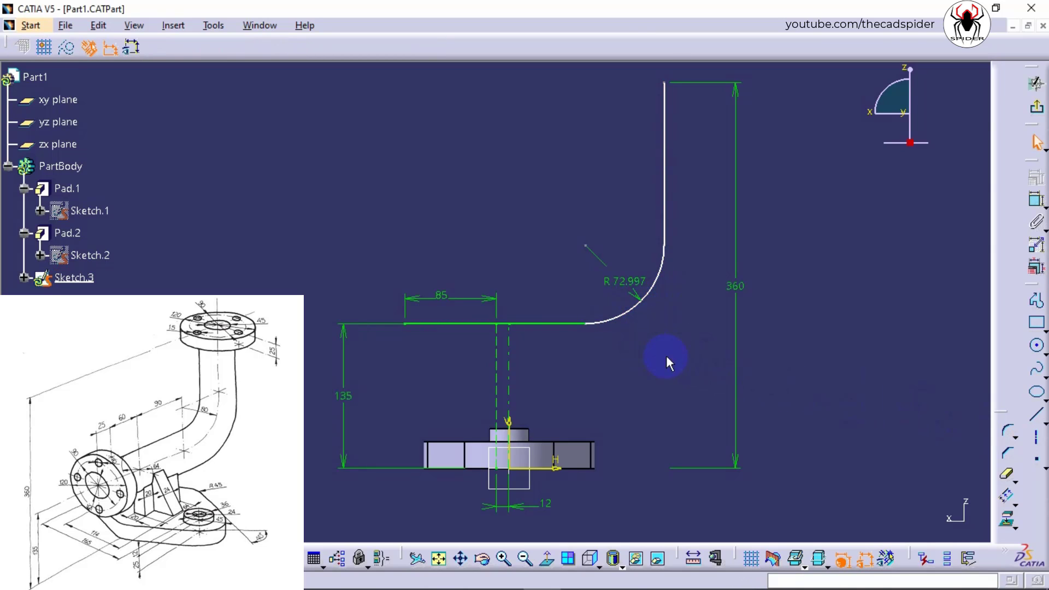
double_click(625, 283)
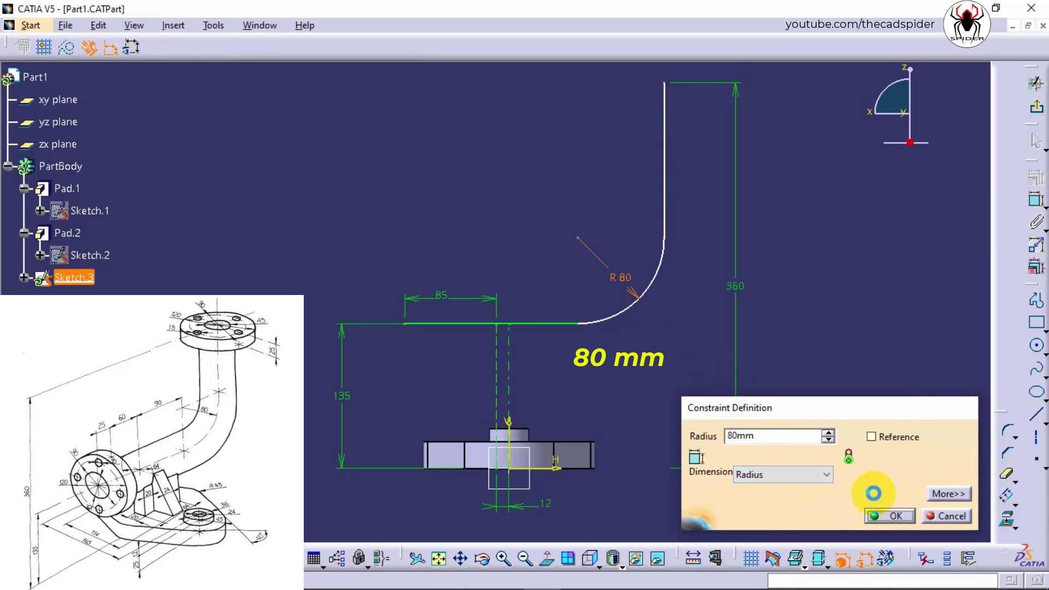
click(889, 516)
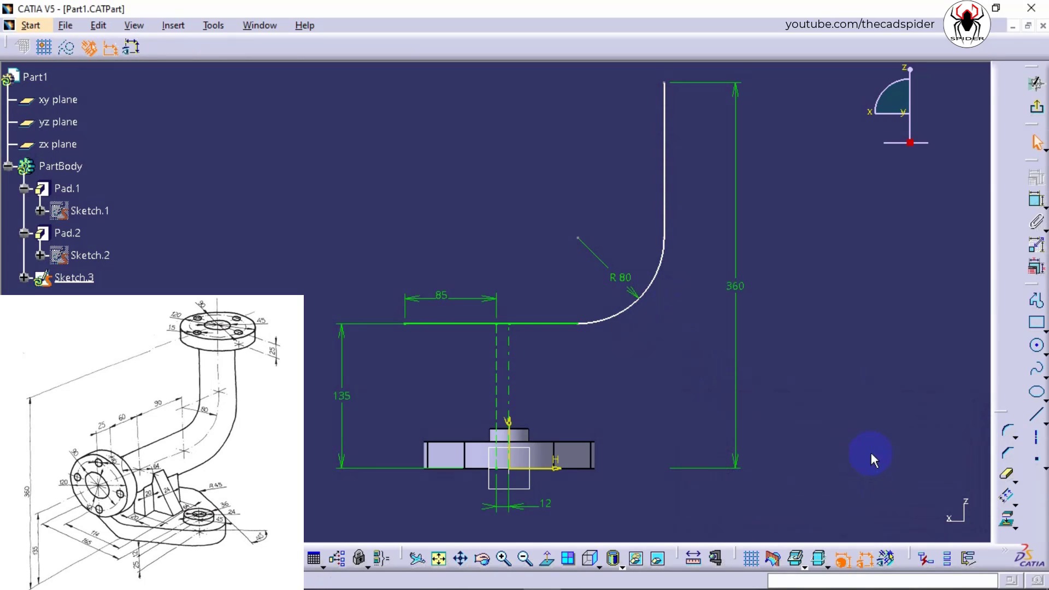
Step: Dimension the distance from the offset construction line's upper end to the start of the corner arc and set it to 90 mm
click(1035, 202)
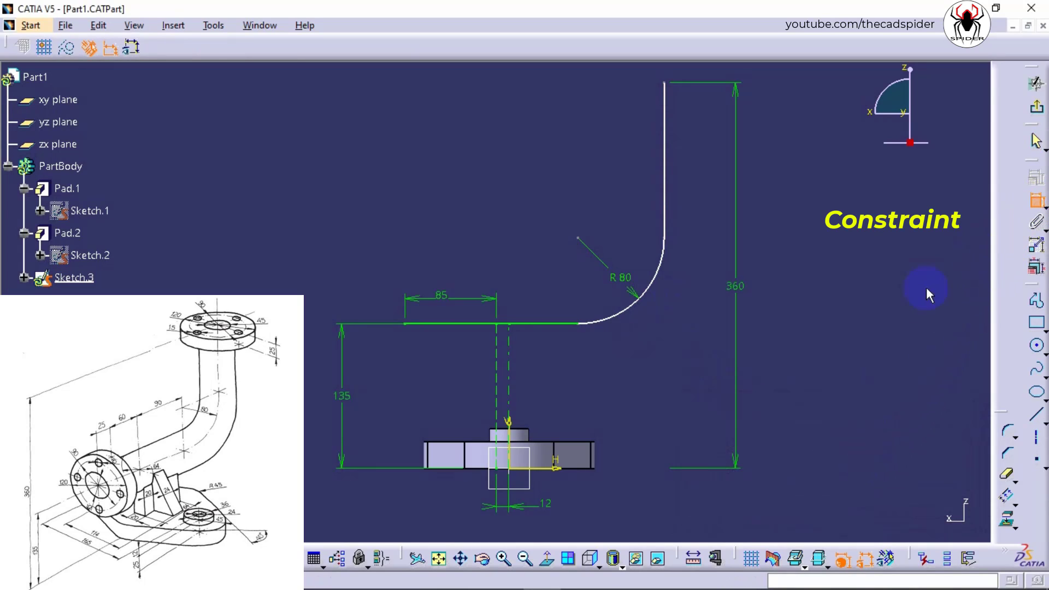
click(497, 325)
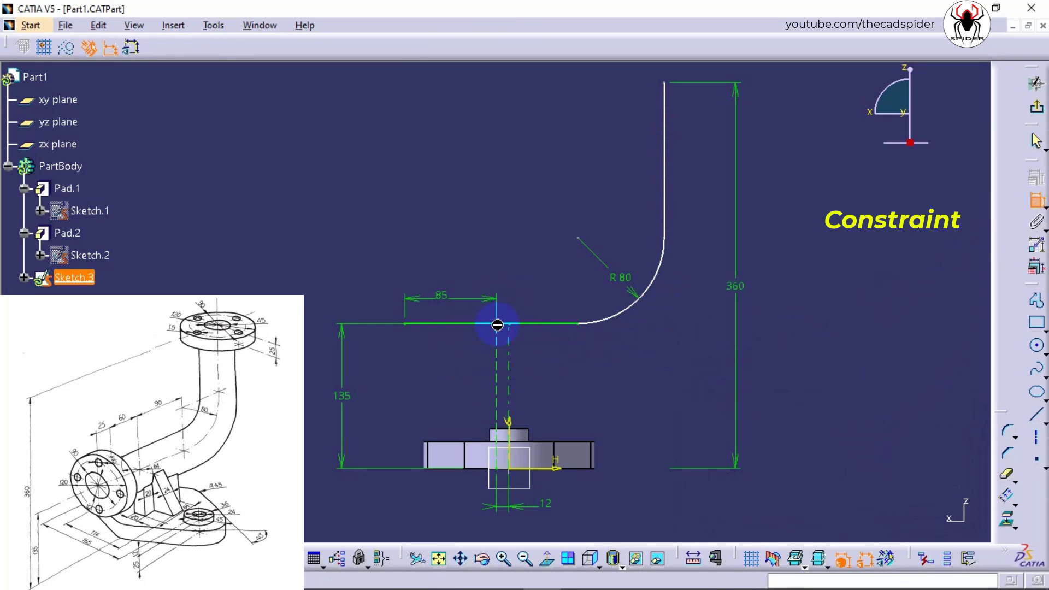
click(581, 324)
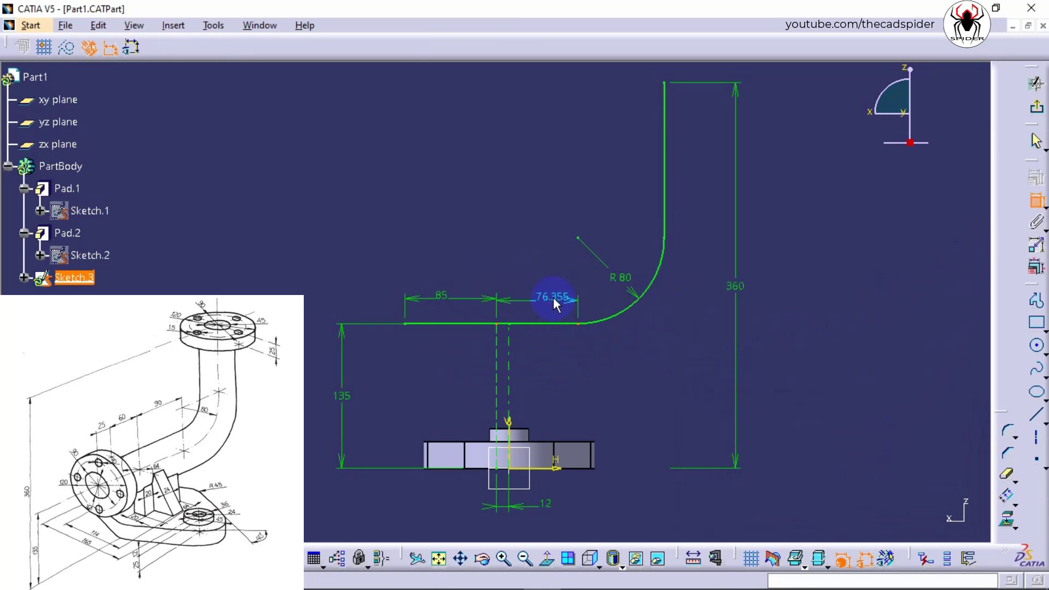
double_click(555, 299)
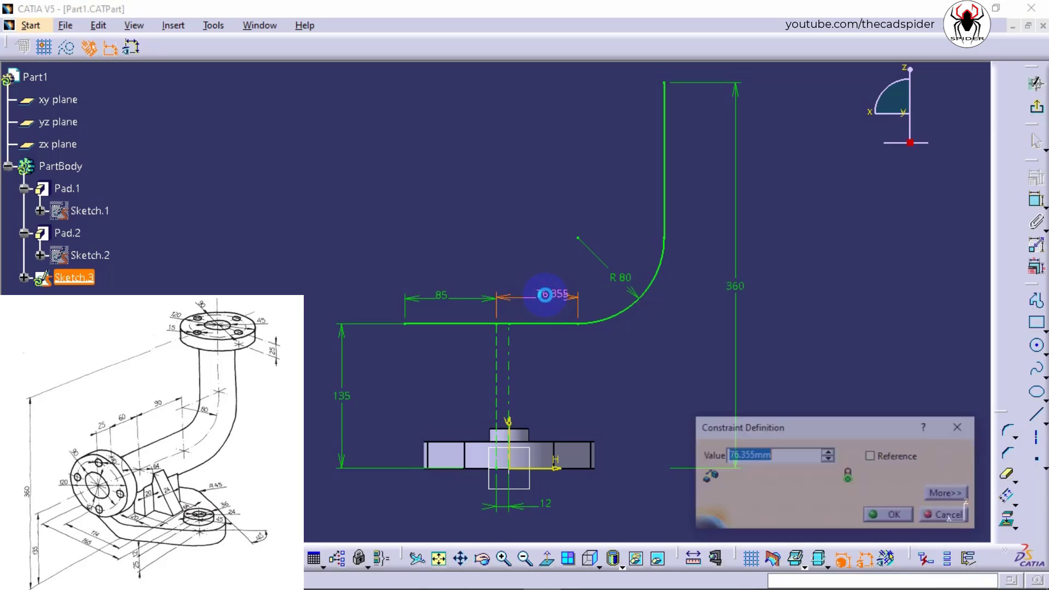
click(716, 460)
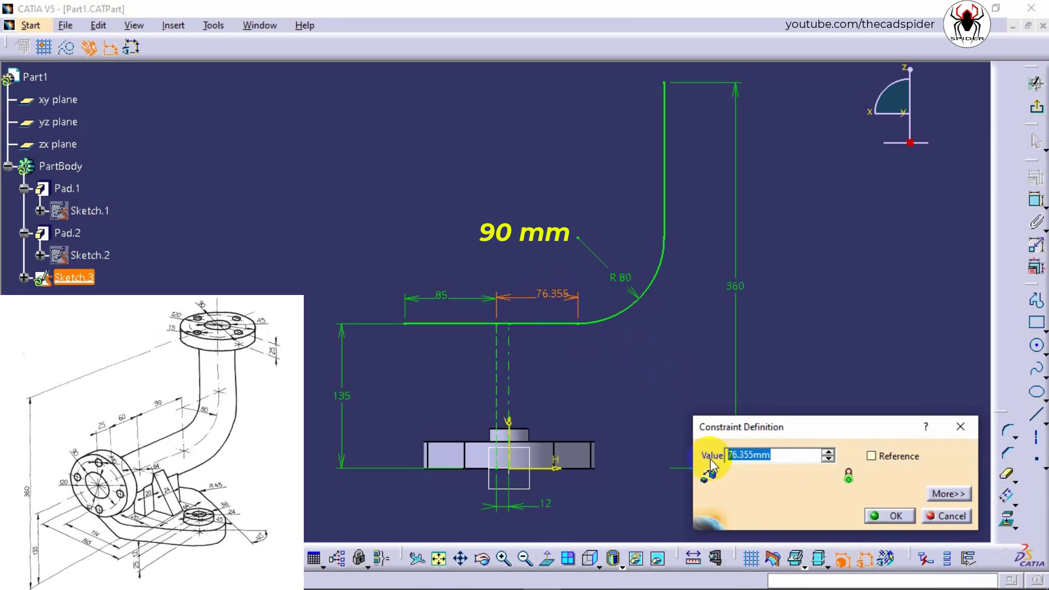
key(Tab)
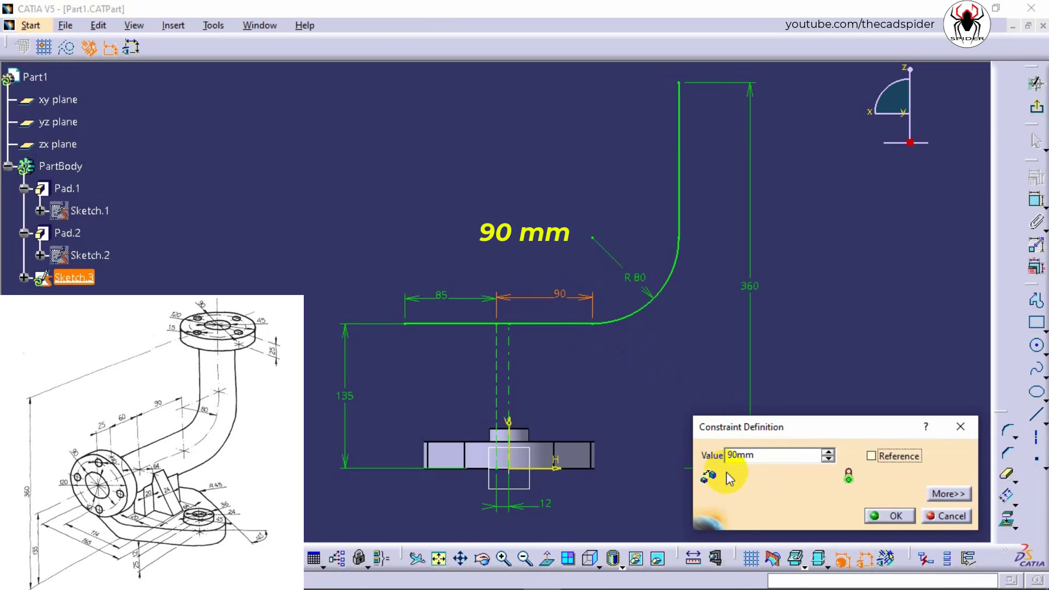
click(888, 516)
Step: Exit the finished centreline sketch to return to the 3D part and clear the selection
click(823, 436)
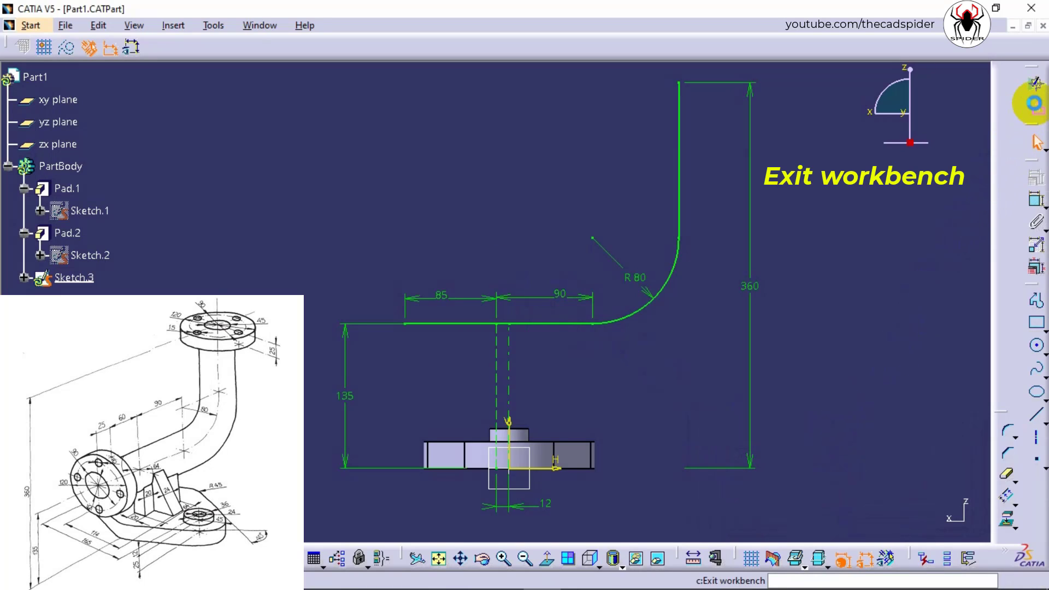
click(1033, 103)
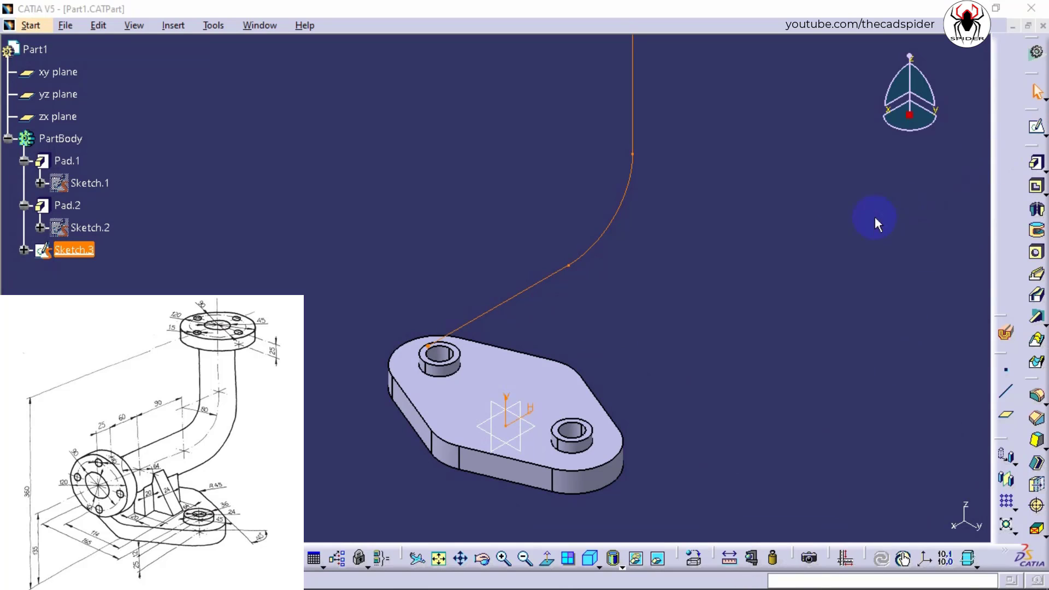
click(742, 270)
Step: Create a reference plane normal to the pipe centreline curve, passing through the centreline's upper endpoint
mouse_move(740, 215)
middle_down()
mouse_move(717, 240)
mouse_move(648, 230)
mouse_move(666, 197)
mouse_move(712, 261)
middle_up()
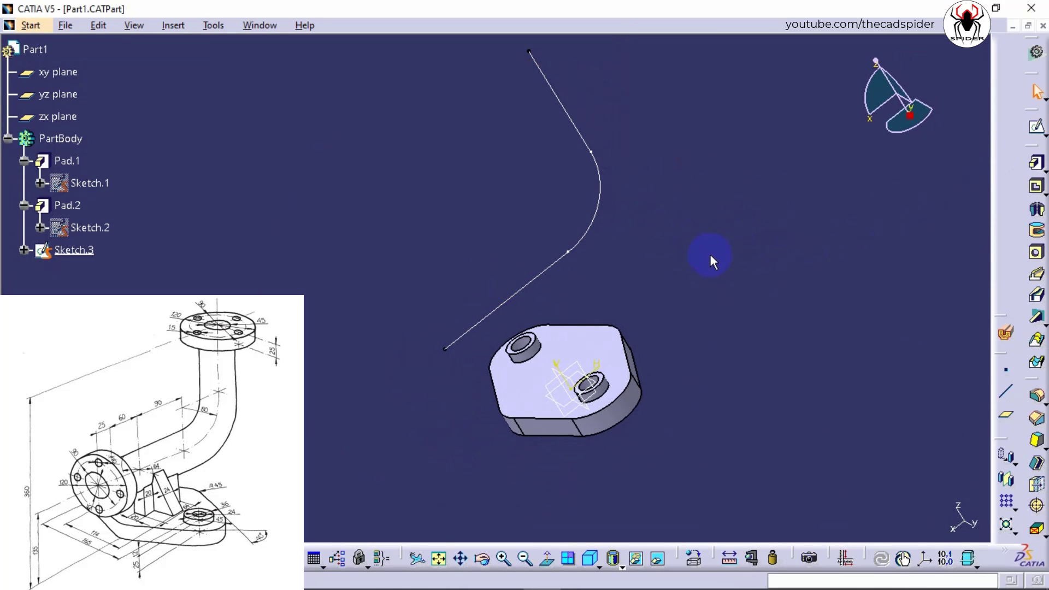
click(1006, 418)
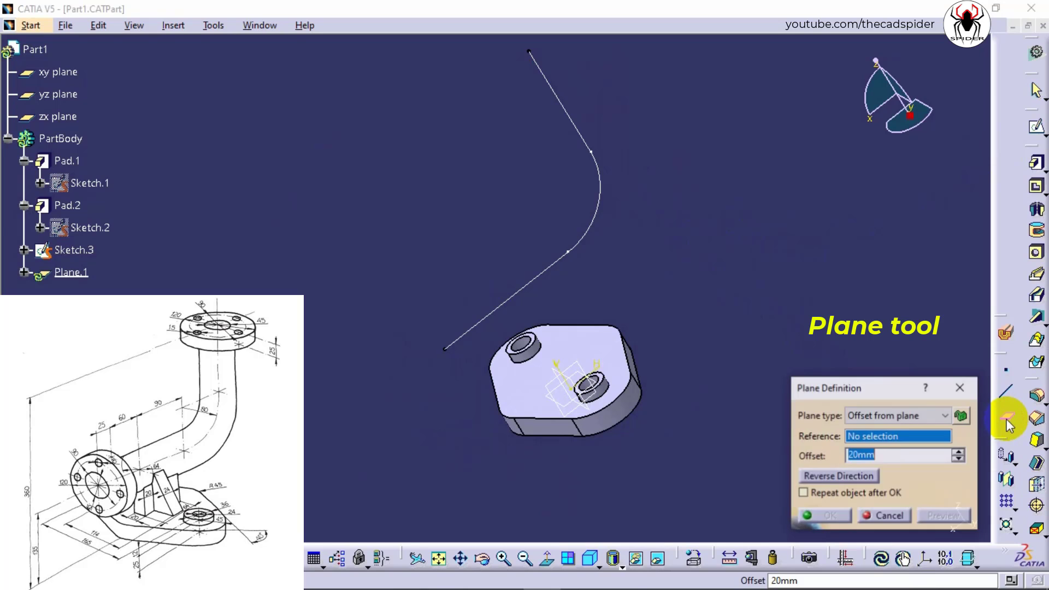
click(930, 417)
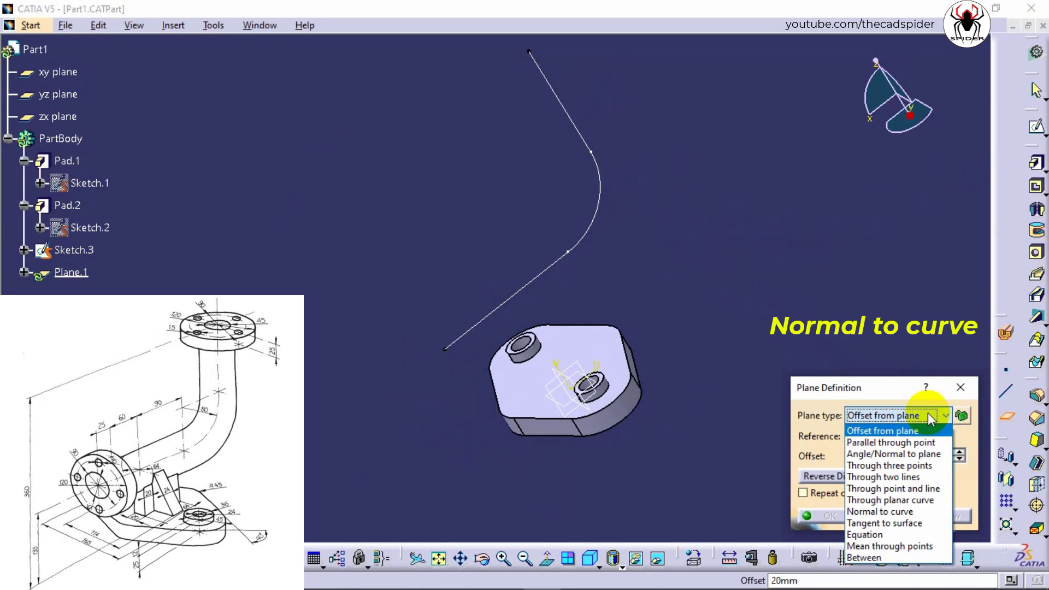
click(913, 516)
click(849, 424)
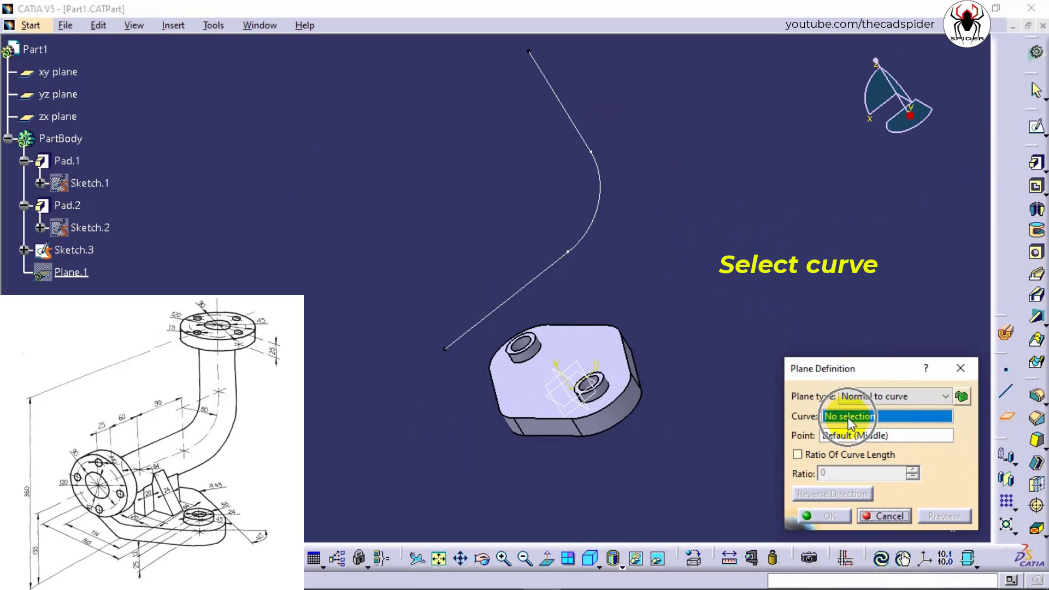
click(563, 109)
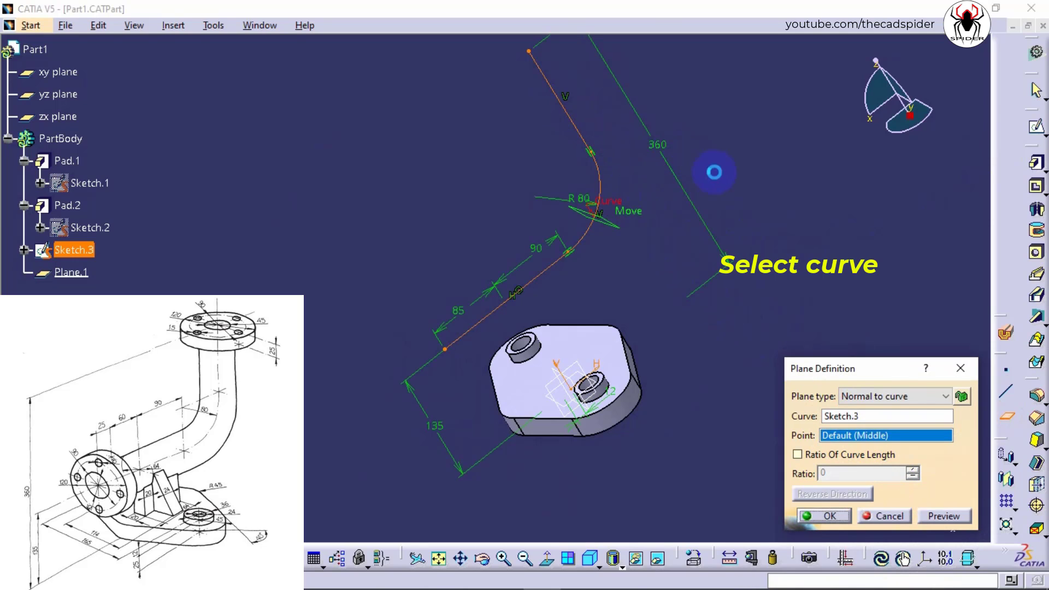
middle_drag(768, 192, 778, 229)
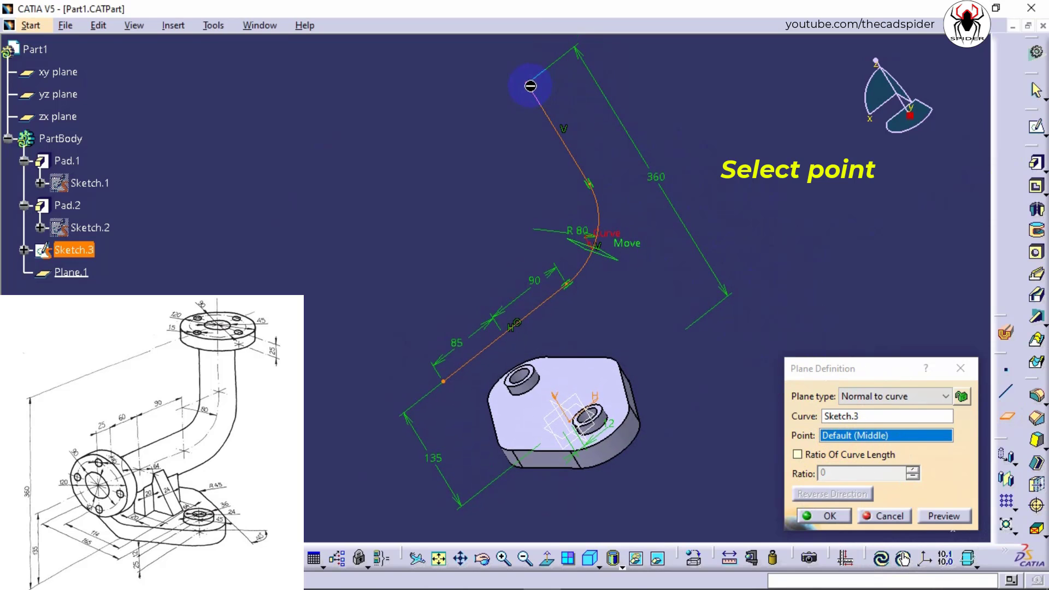
click(526, 83)
mouse_move(600, 131)
middle_down()
mouse_move(572, 164)
mouse_move(643, 218)
middle_up()
click(814, 516)
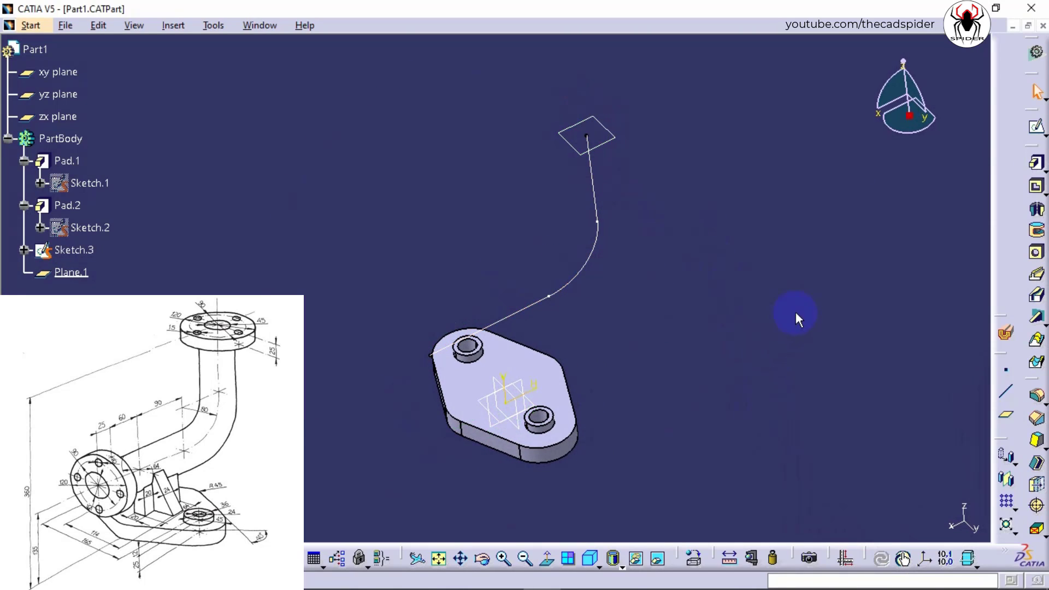
Step: Open a sketch on the new plane and draw two concentric circles about 54 mm and 25 mm in diameter beside the centreline's end
click(1036, 126)
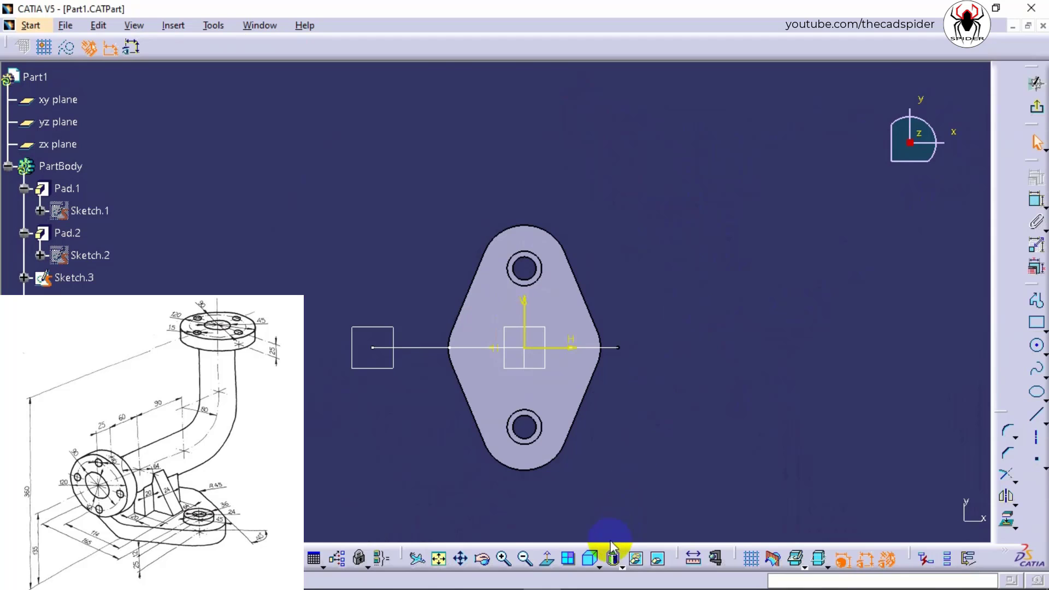
click(612, 556)
click(614, 533)
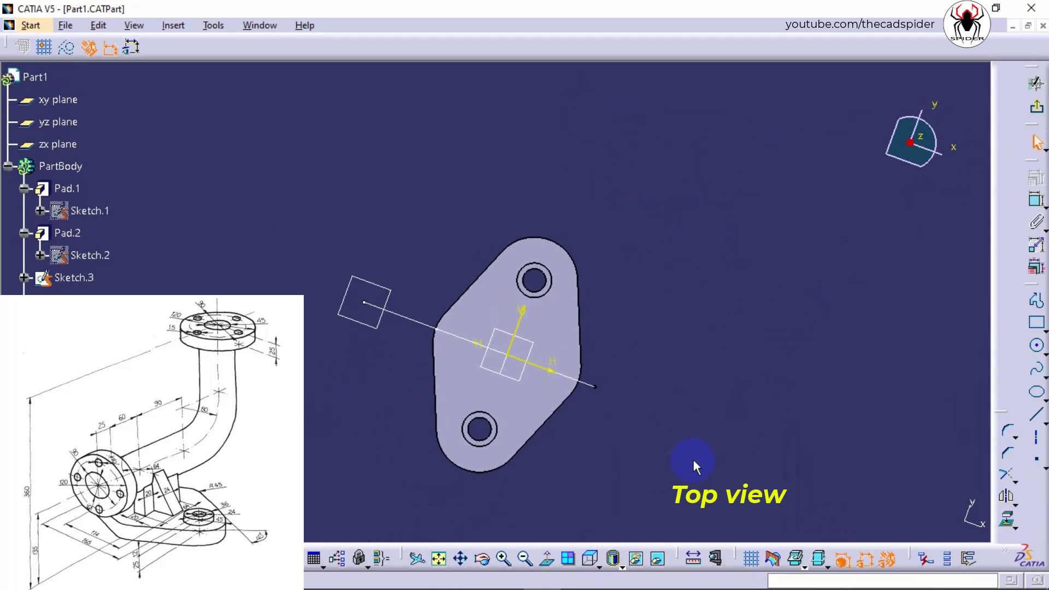
mouse_move(720, 291)
middle_down()
mouse_move(723, 260)
mouse_move(702, 256)
middle_up()
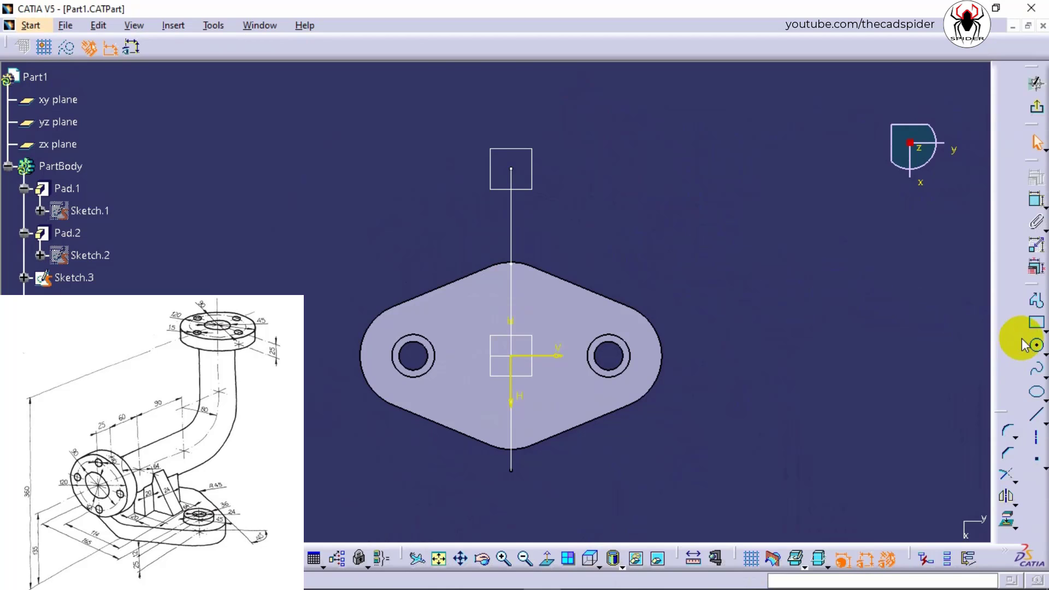
click(1036, 344)
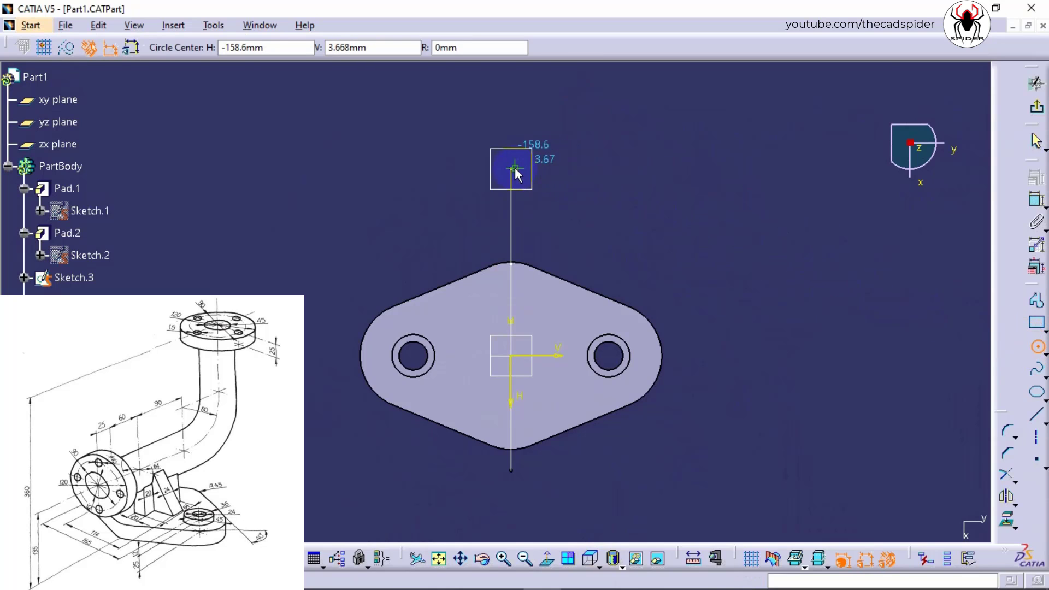
click(592, 171)
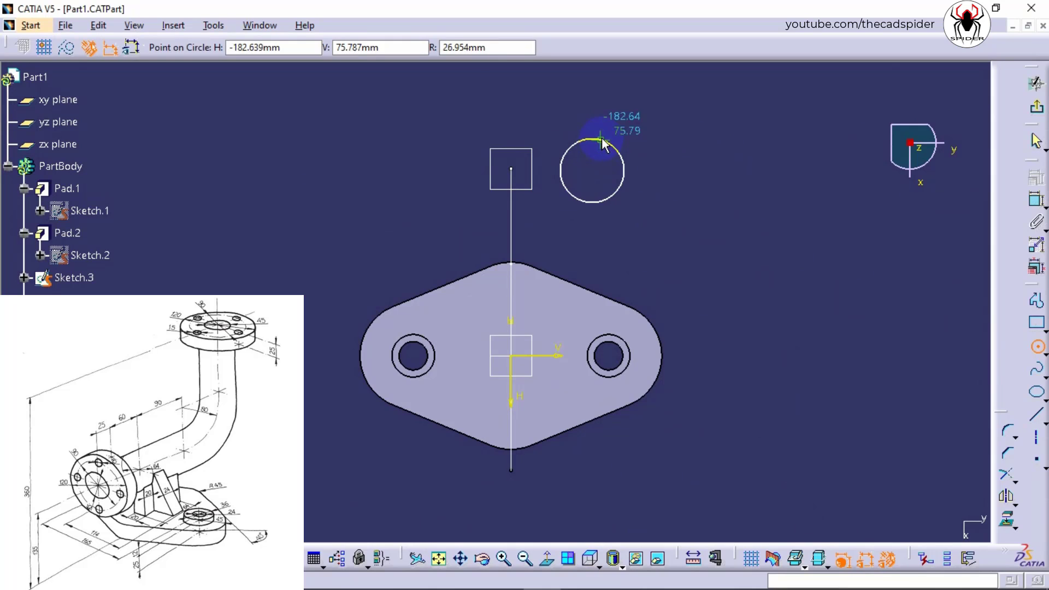
click(604, 141)
click(594, 164)
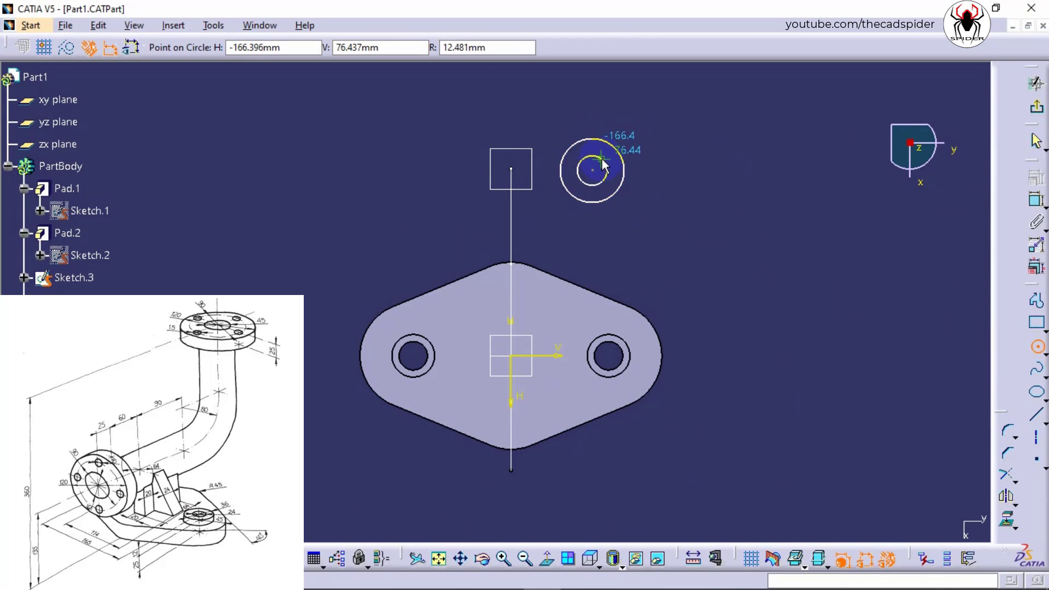
click(601, 159)
key(Escape)
Step: Add diameter dimensions to the inner and outer concentric circles
mouse_move(676, 219)
ctrl+middle_down()
mouse_move(676, 197)
mouse_move(679, 272)
mouse_move(726, 234)
mouse_move(693, 297)
mouse_move(742, 301)
ctrl+middle_up()
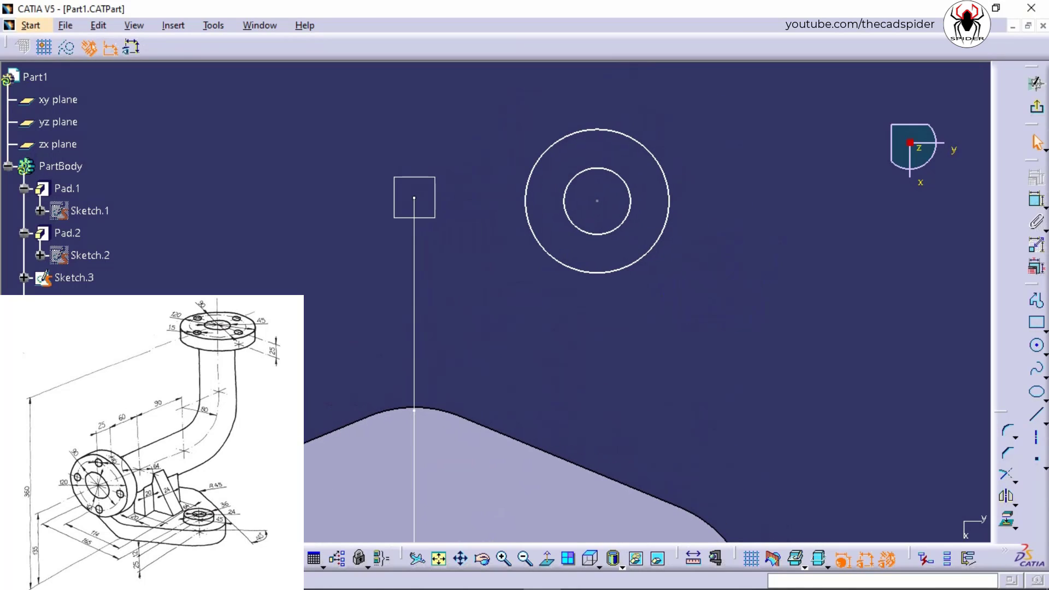
click(1036, 202)
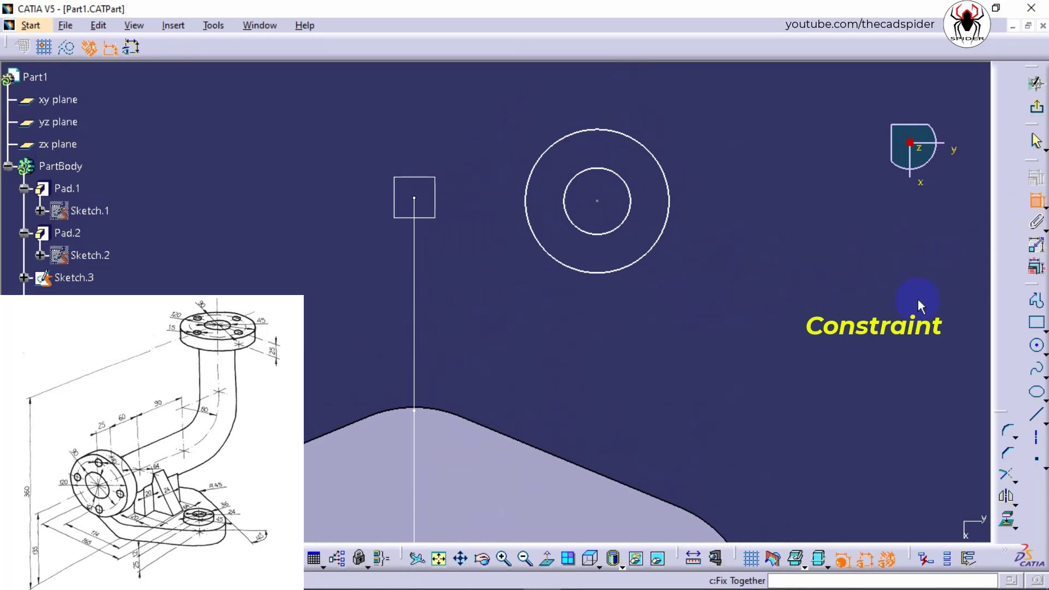
click(625, 220)
click(675, 285)
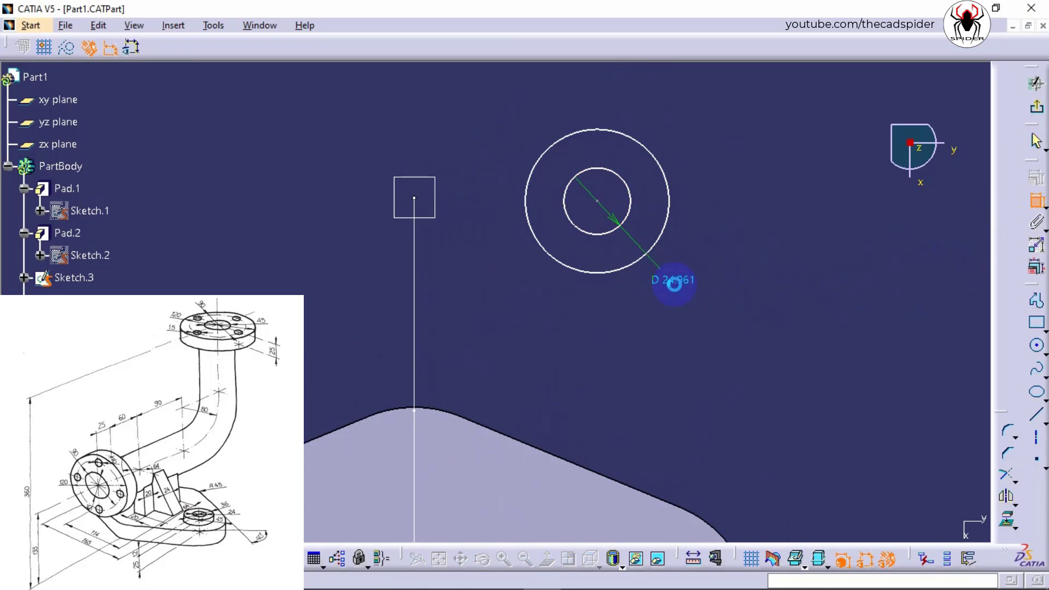
click(677, 212)
click(730, 179)
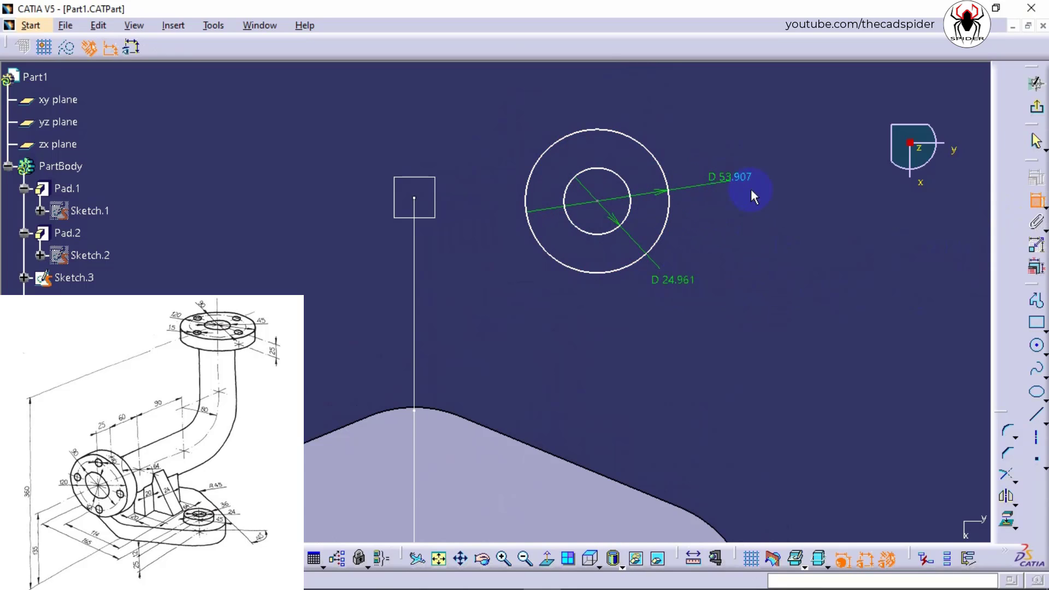
Step: Set the inner circle's diameter to 45 mm and the outer circle's diameter to 64 mm
double_click(695, 281)
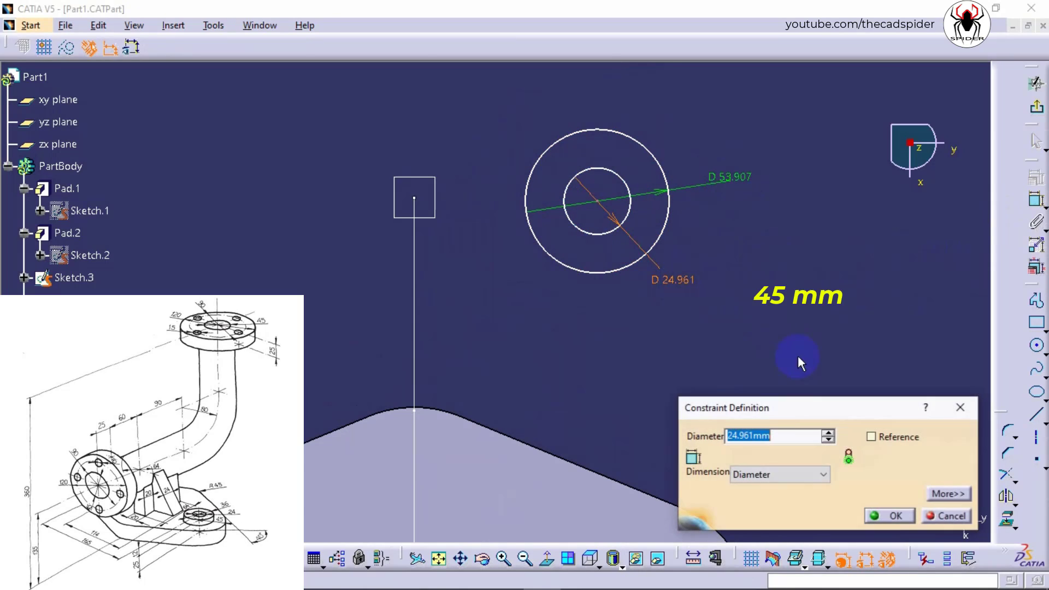
text(45)
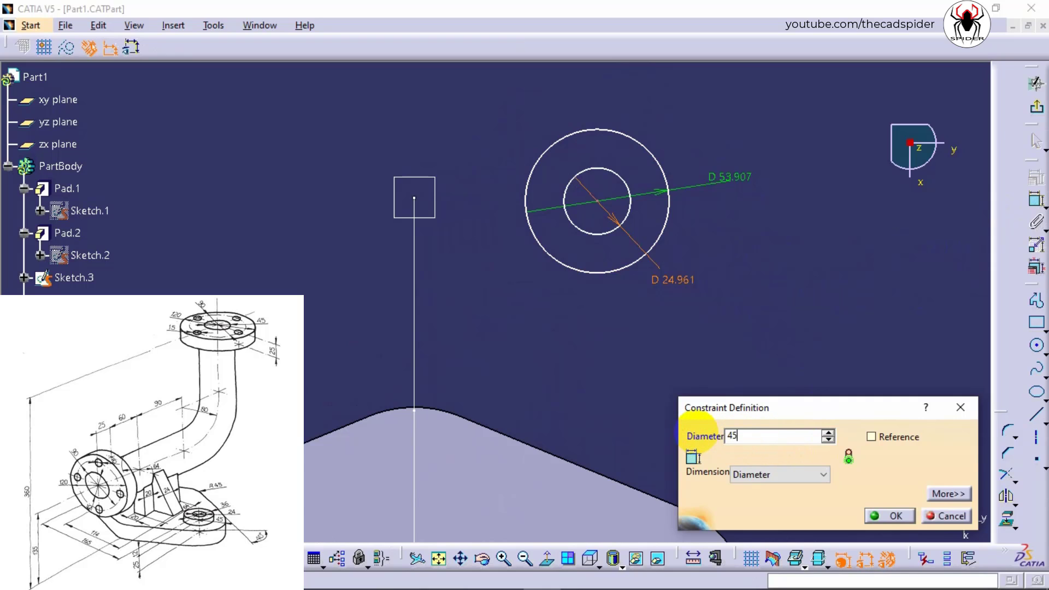
key(Return)
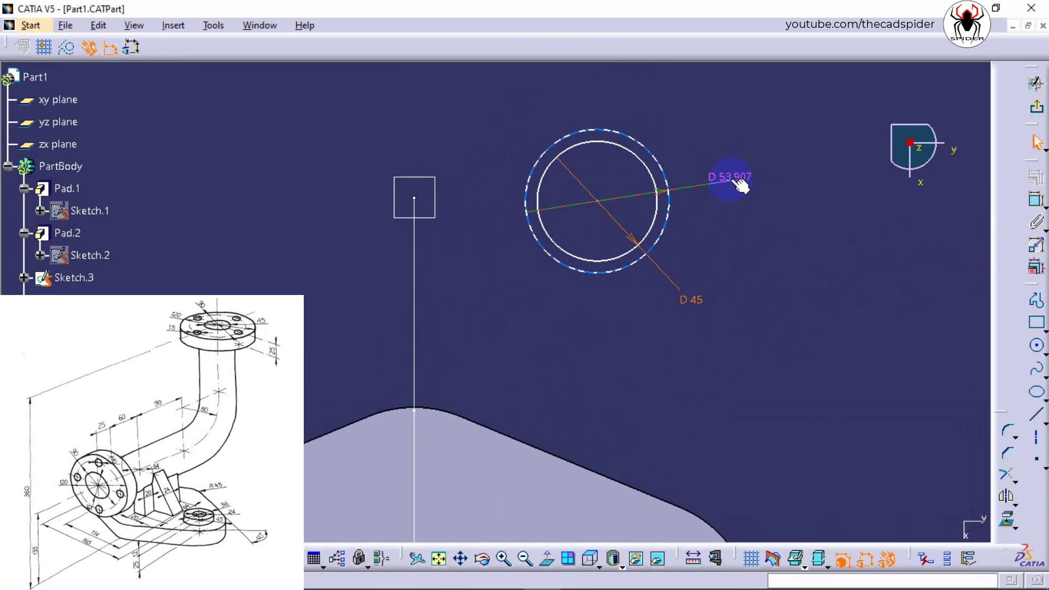
double_click(741, 185)
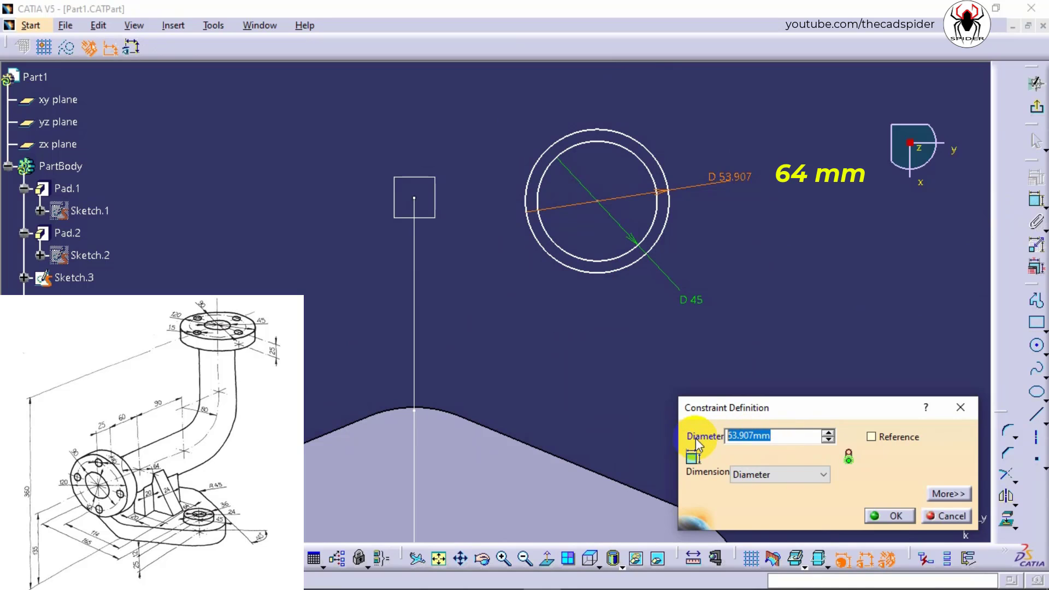
text(64mm)
key(Return)
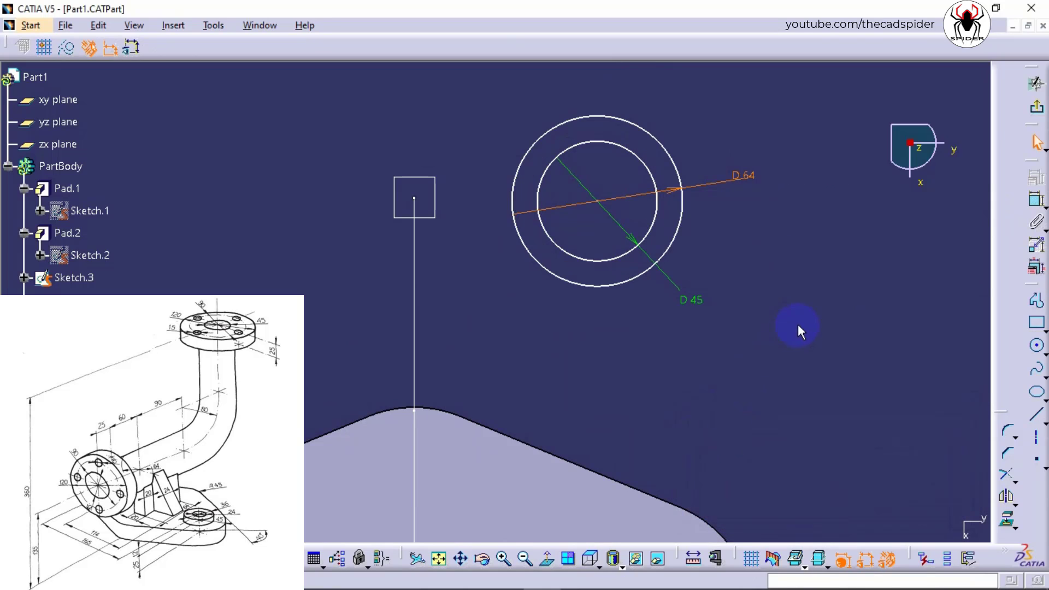
Step: Constrain the circles' common centre to be coincident with the upper endpoint of the pipe centreline
click(1036, 201)
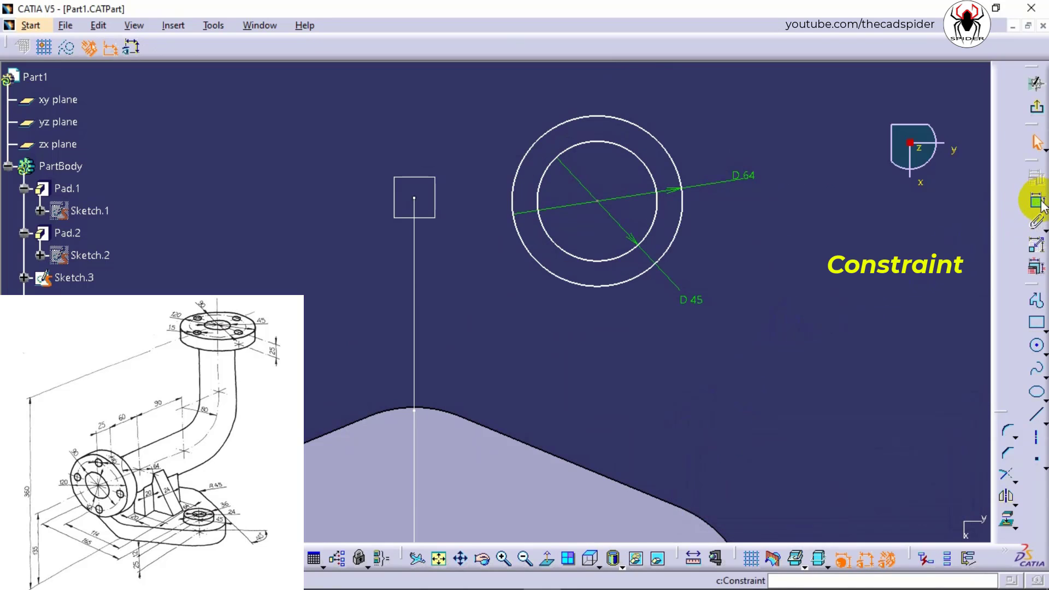
click(597, 200)
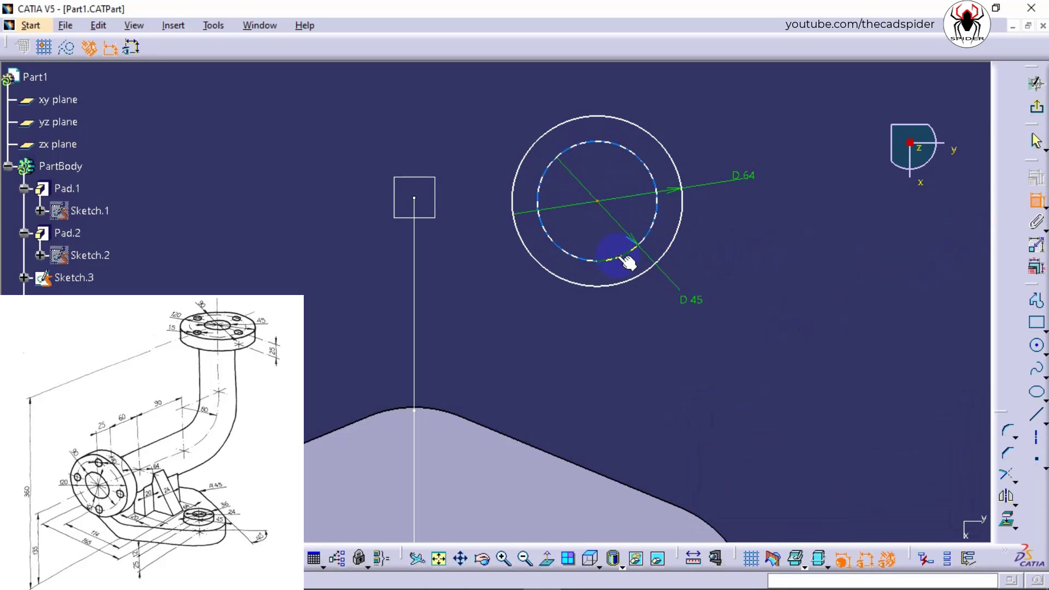
click(414, 197)
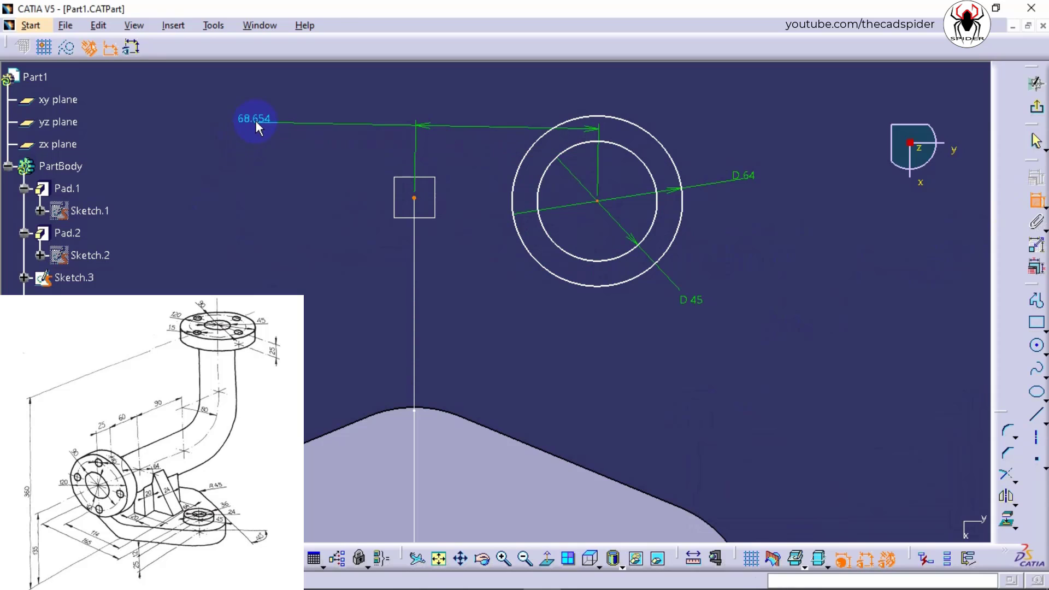
right_click(255, 120)
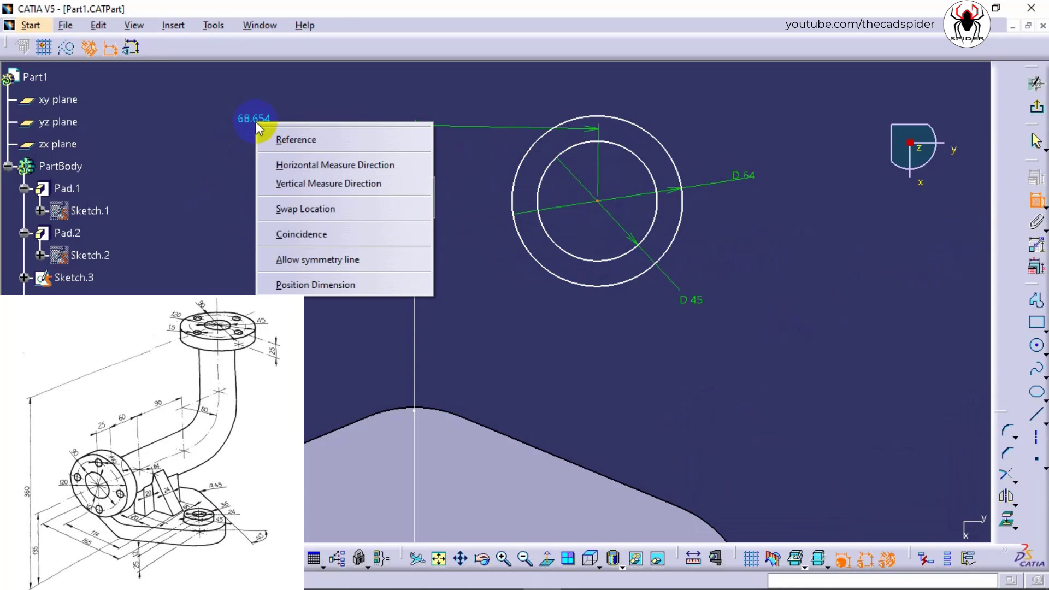
click(288, 234)
Step: Exit the finished pipe section sketch to return to the 3D part
middle_drag(620, 213, 643, 258)
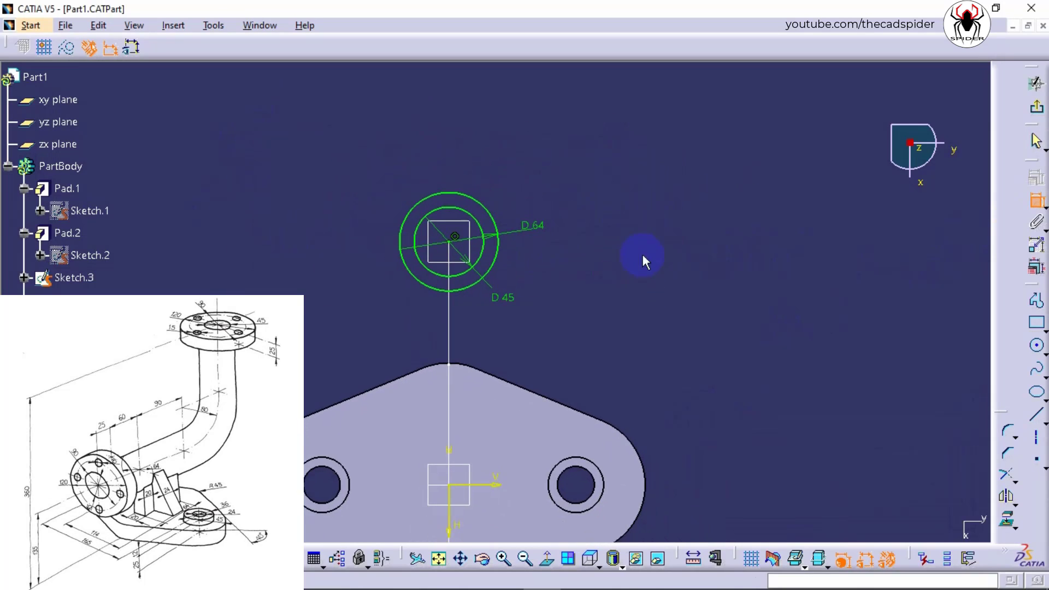
mouse_move(643, 351)
middle_down()
mouse_move(645, 280)
mouse_move(709, 257)
mouse_move(543, 370)
mouse_move(707, 342)
mouse_move(651, 211)
mouse_move(604, 321)
mouse_move(663, 199)
mouse_move(549, 333)
middle_up()
mouse_move(446, 317)
middle_down()
mouse_move(613, 264)
mouse_move(693, 298)
middle_up()
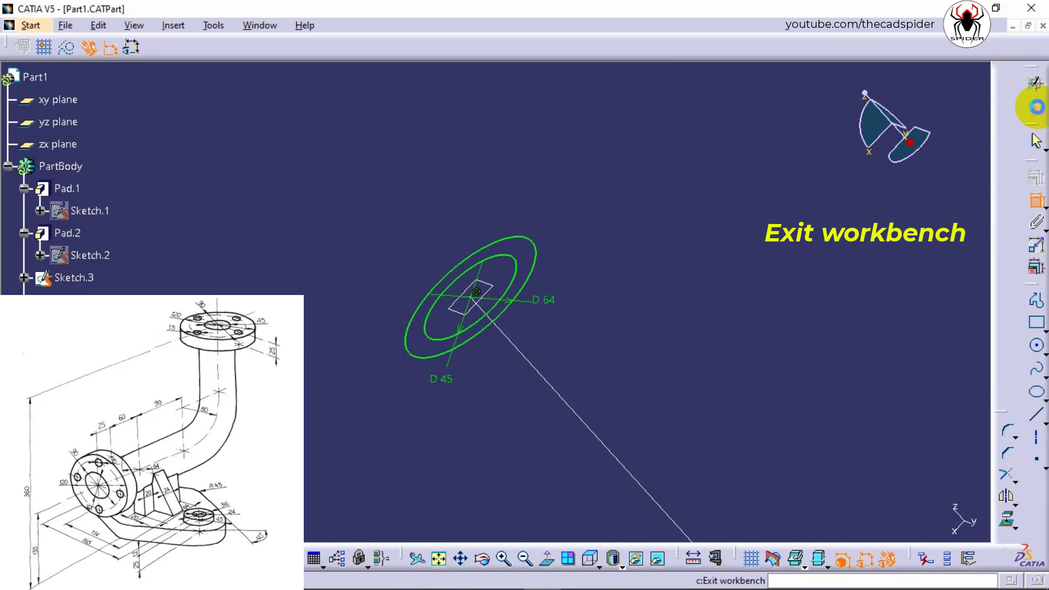
click(1036, 107)
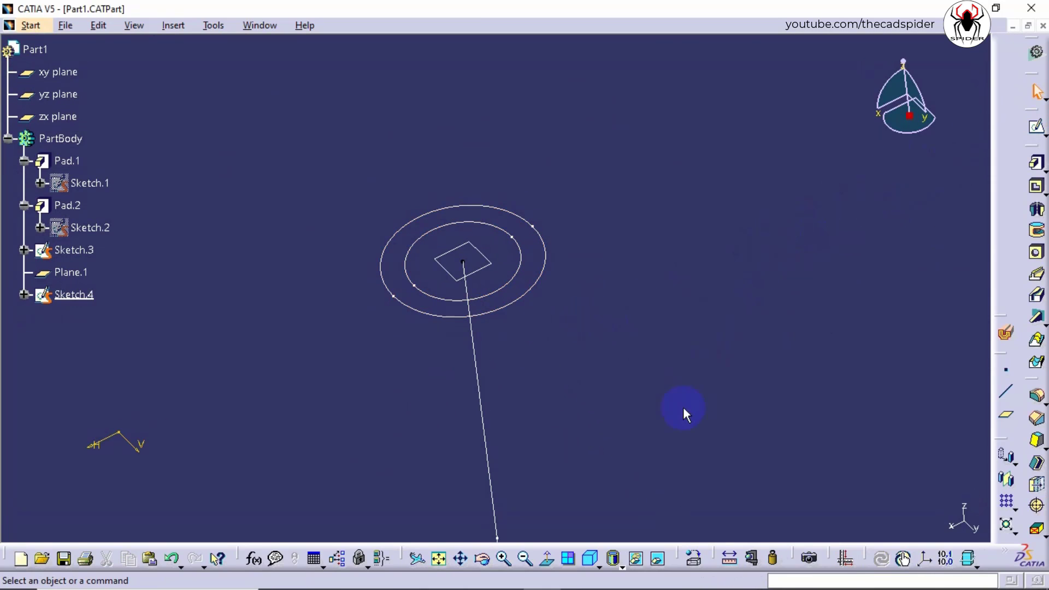
Step: Hide the reference plane at the upper end of the pipe centreline
click(590, 558)
click(438, 558)
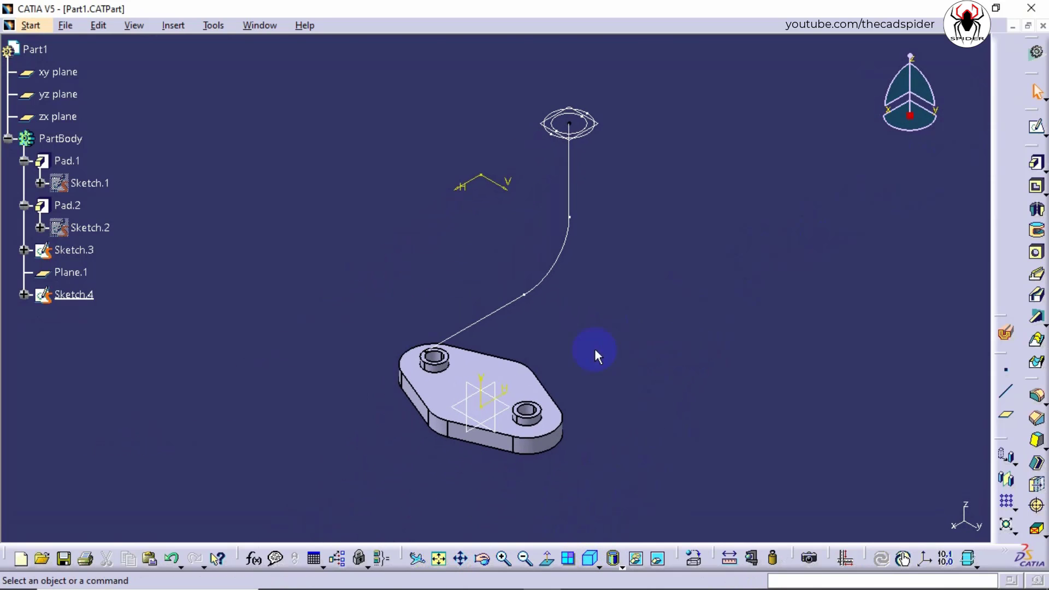
click(79, 273)
right_click(78, 273)
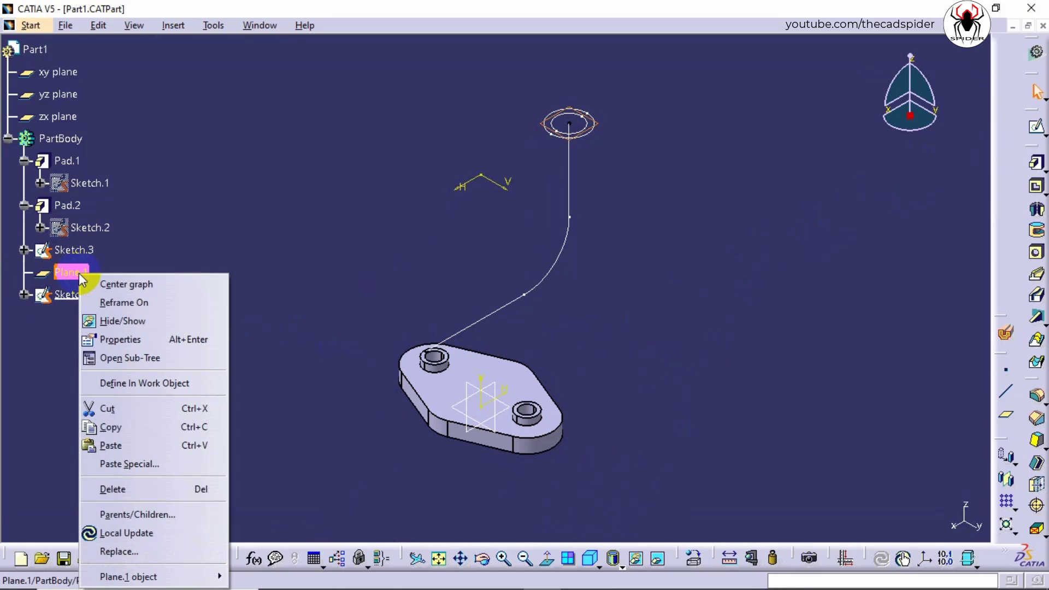
click(113, 321)
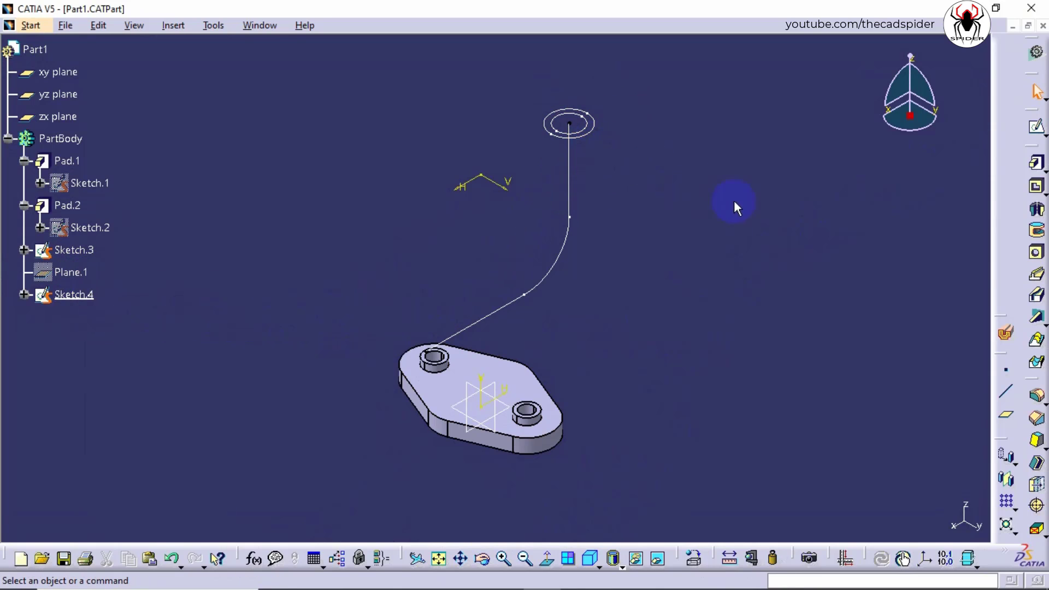
Step: Create a rib that sweeps the two-circle pipe section along the bent centreline sketch, keeping the Keep angle profile control
click(1036, 278)
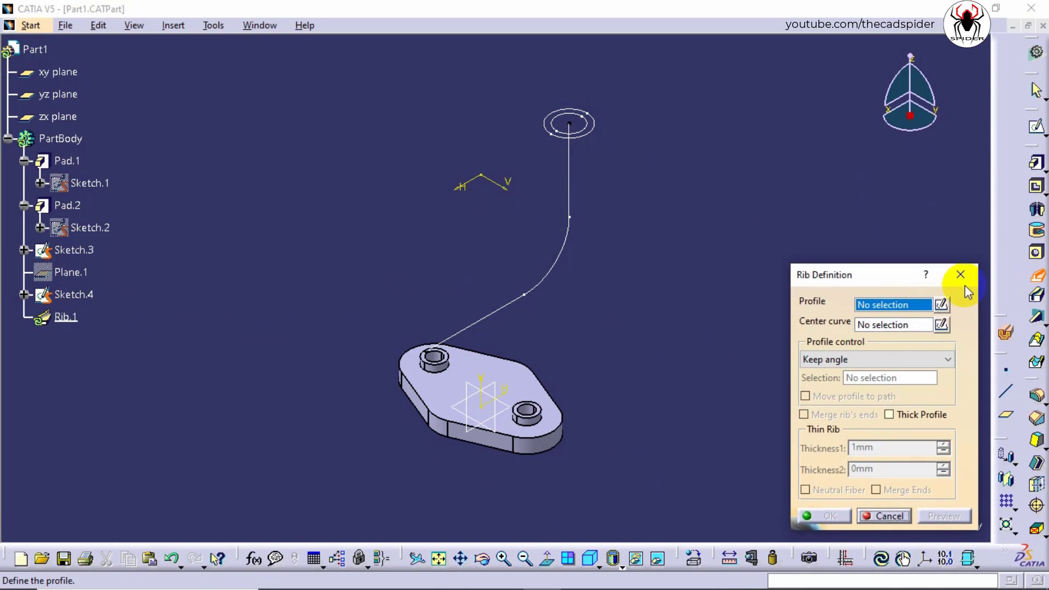
click(587, 138)
click(874, 326)
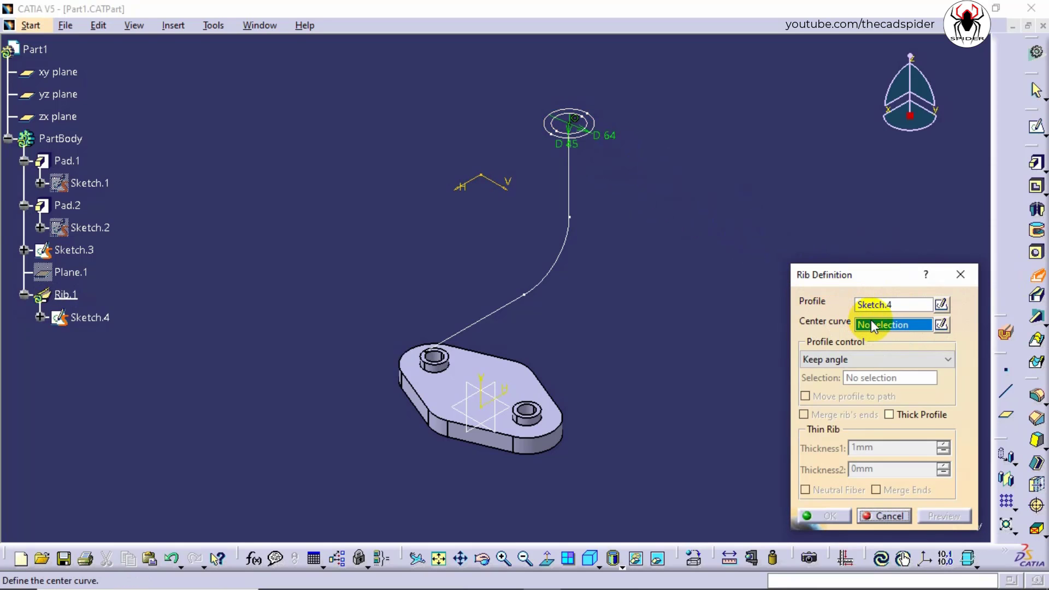
click(569, 207)
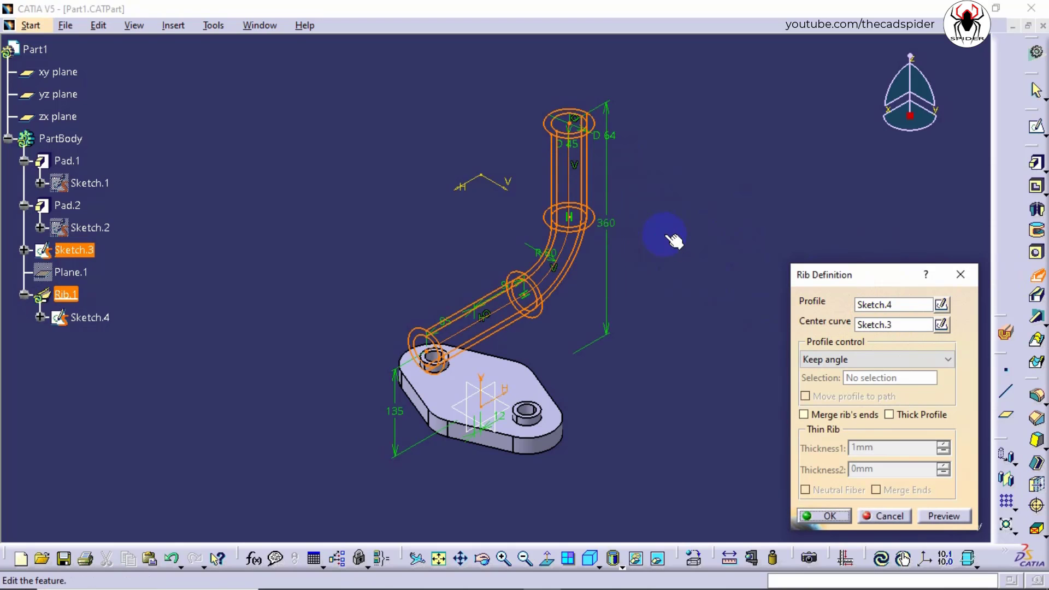
click(830, 515)
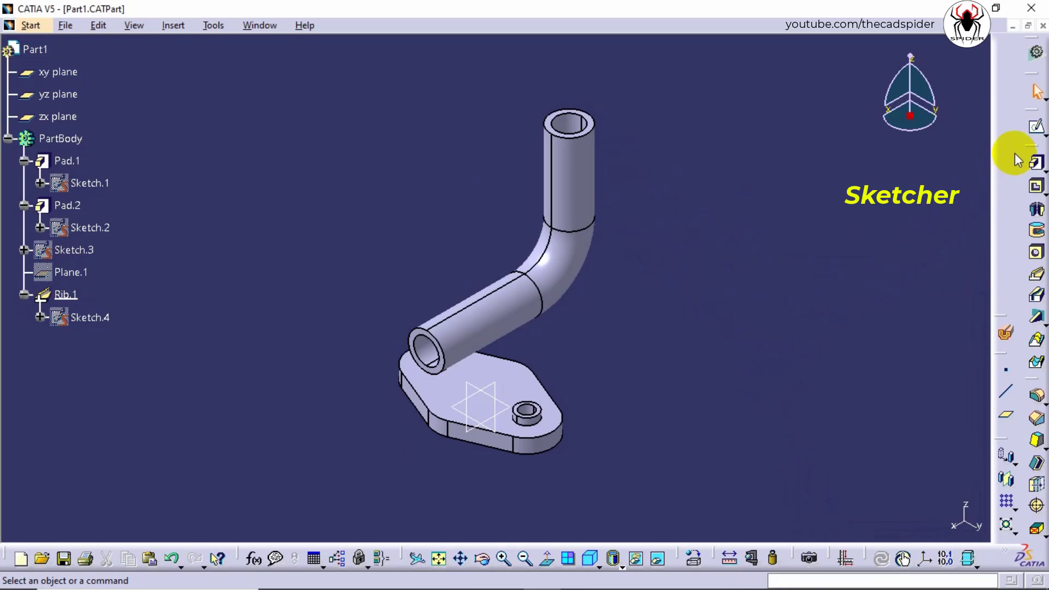
Step: Start a sketch on the annular face at the pipe's upper end and view it from the top
click(1037, 130)
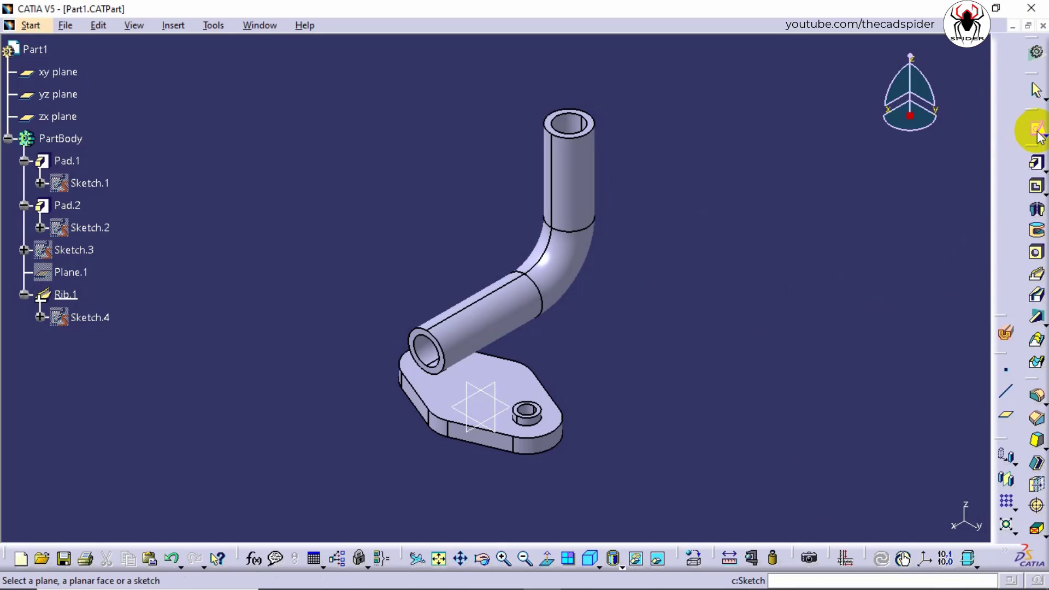
mouse_move(653, 173)
middle_down()
mouse_move(619, 304)
mouse_move(751, 191)
mouse_move(691, 230)
middle_up()
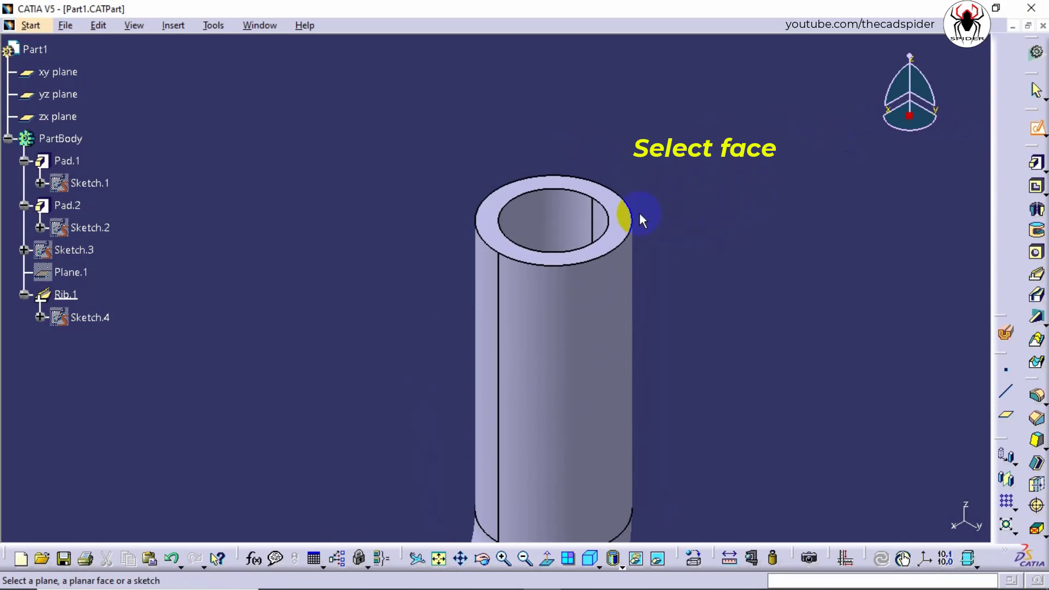
click(631, 220)
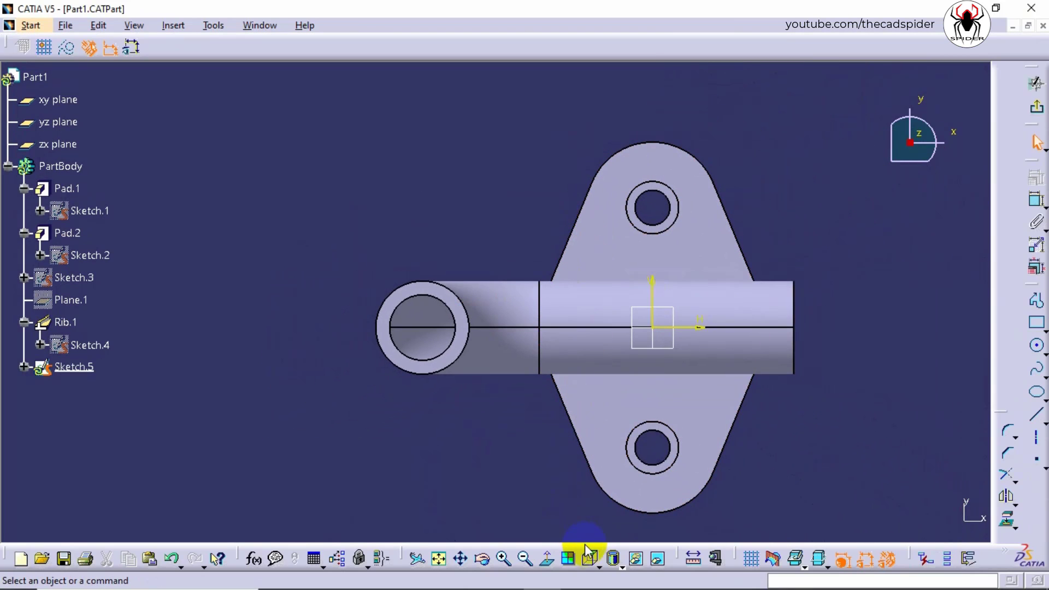
click(599, 560)
click(612, 532)
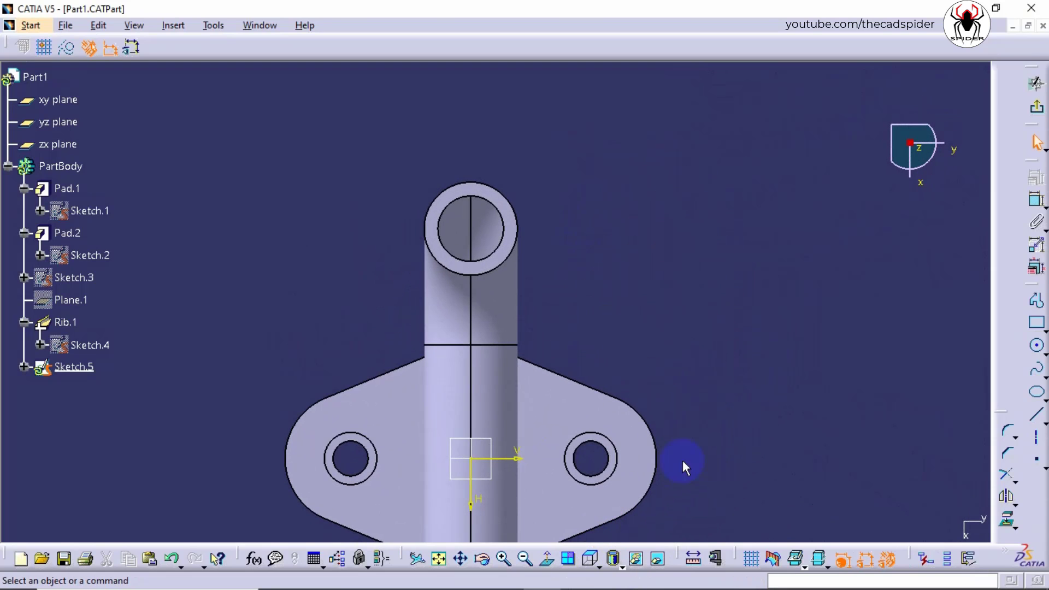
Step: Project the pipe's inner bore edge into the sketch as a 3D element
click(1007, 520)
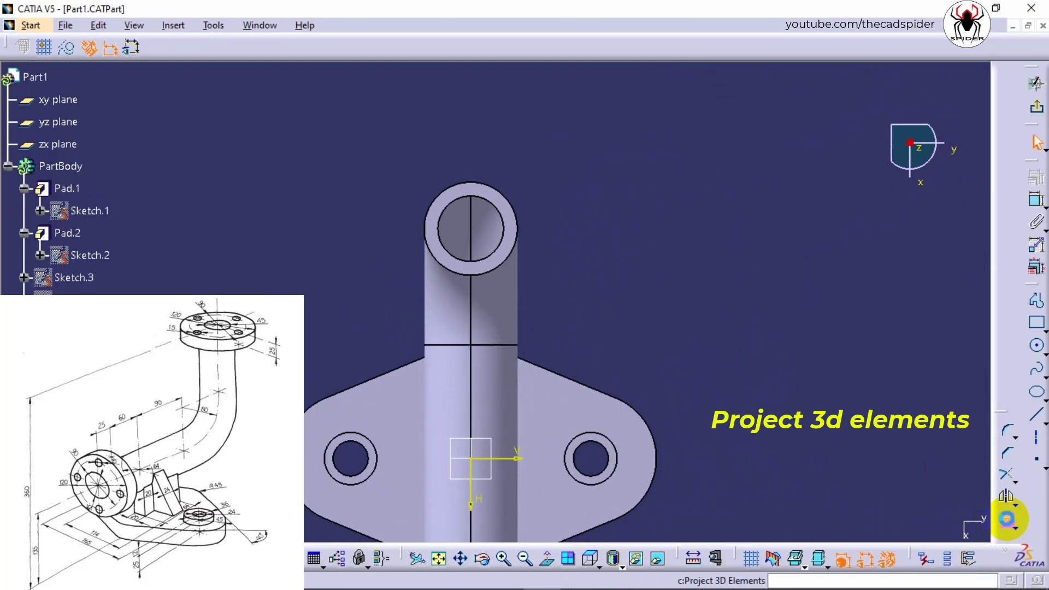
click(511, 239)
click(888, 516)
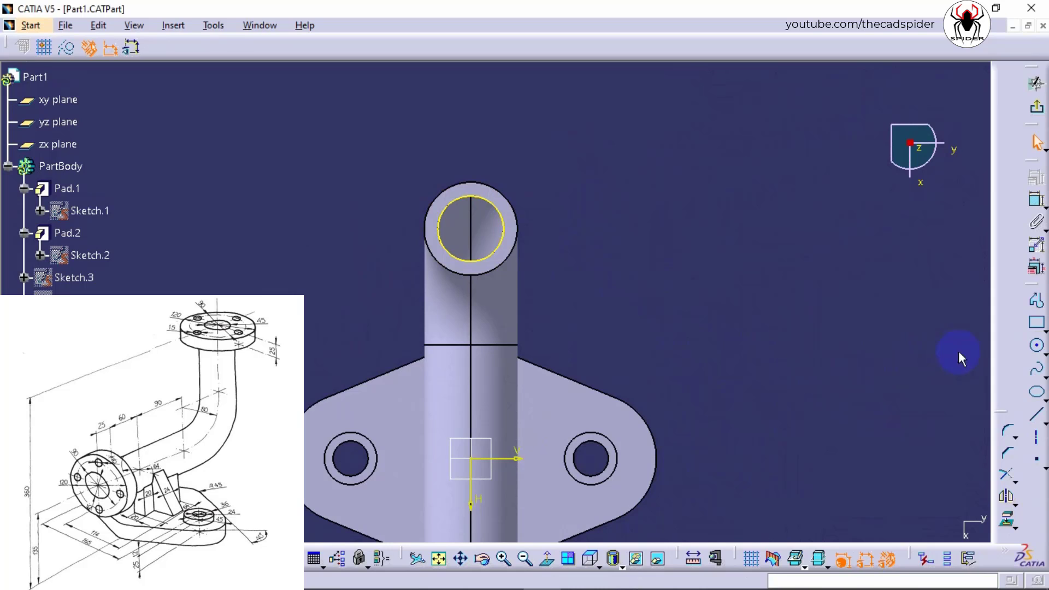
Step: Sketch two circles concentric with the pipe bore, about 87 mm and about 129 mm in diameter
click(1036, 346)
ctrl+middle_drag(702, 321, 613, 323)
click(514, 284)
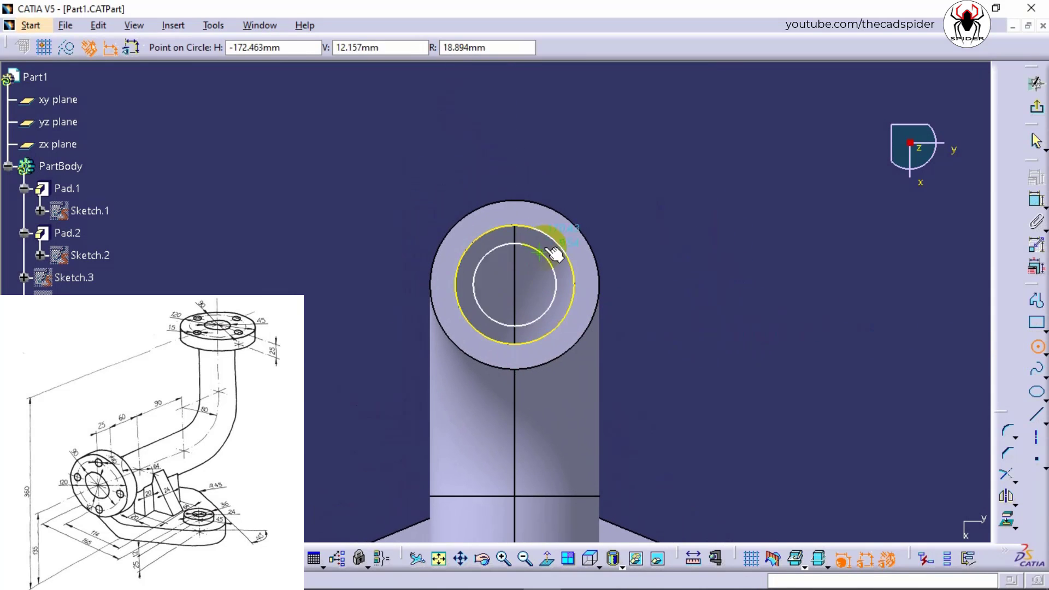
click(597, 201)
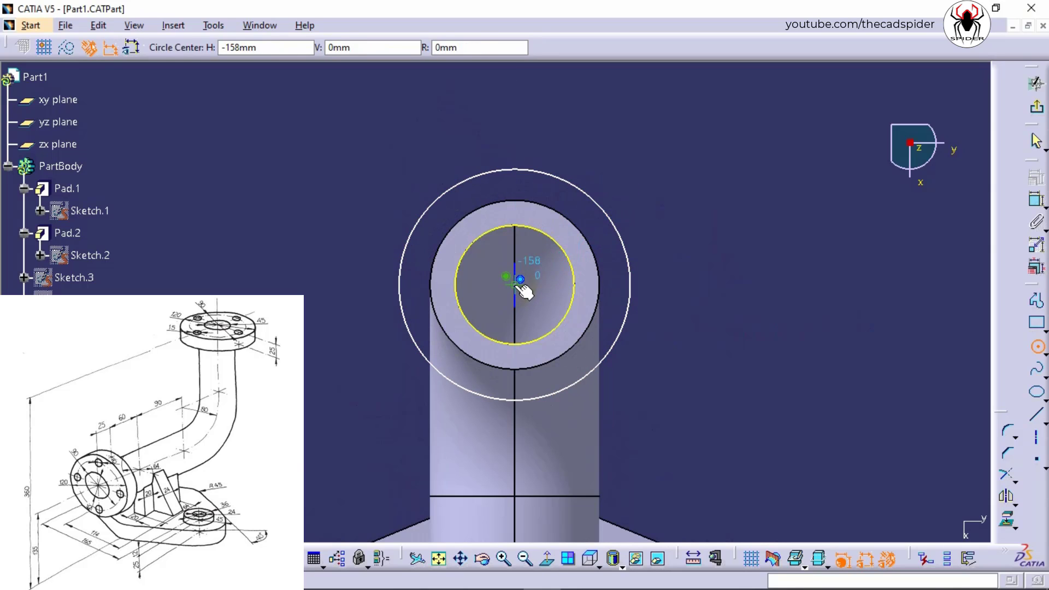
click(522, 287)
click(632, 159)
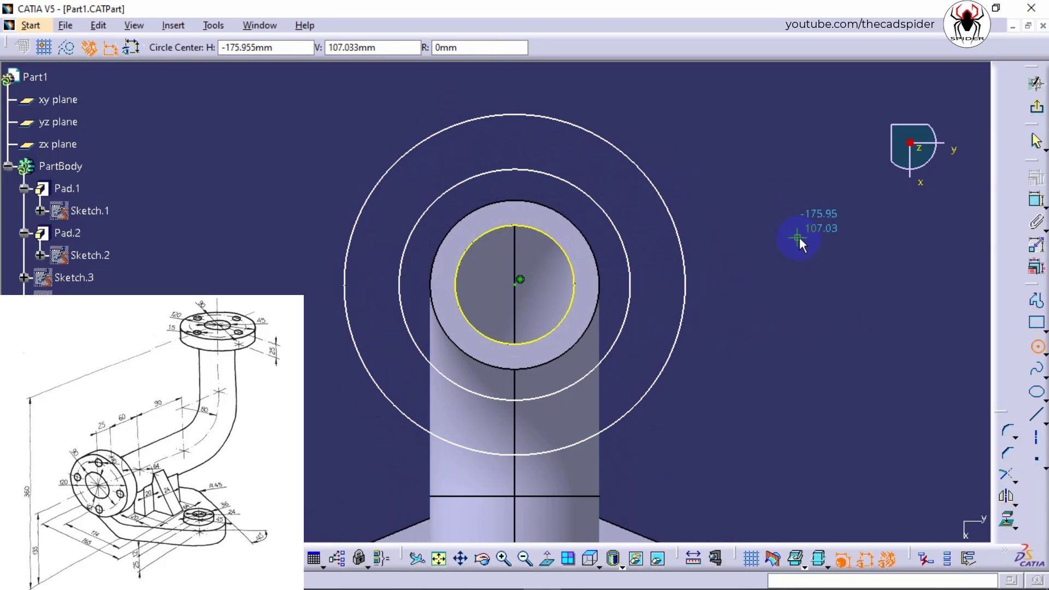
key(Escape)
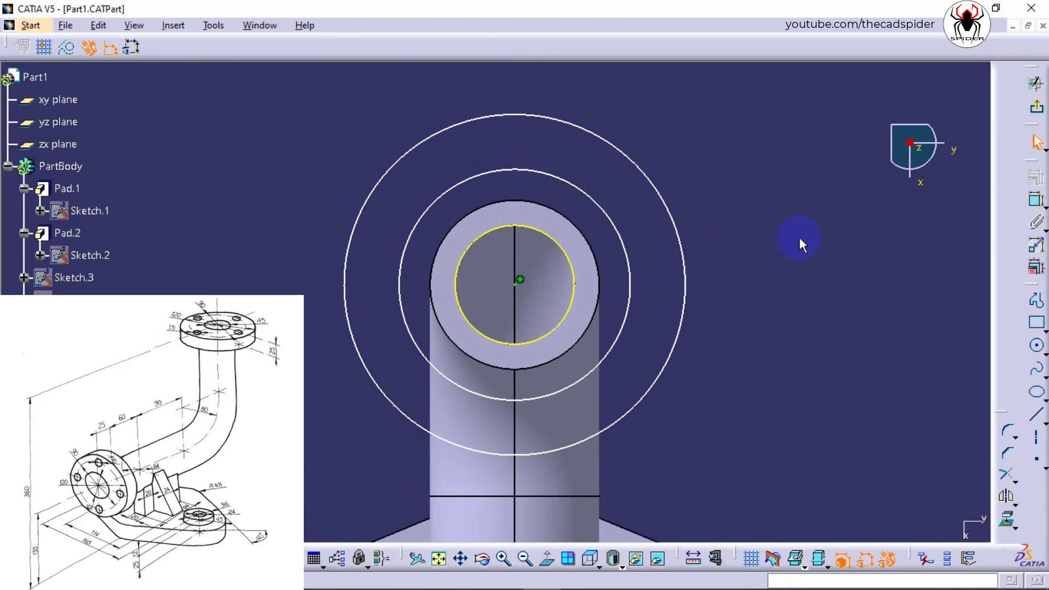
Step: Add diameter dimensions to both sketched circles around the pipe end
click(1035, 200)
click(629, 291)
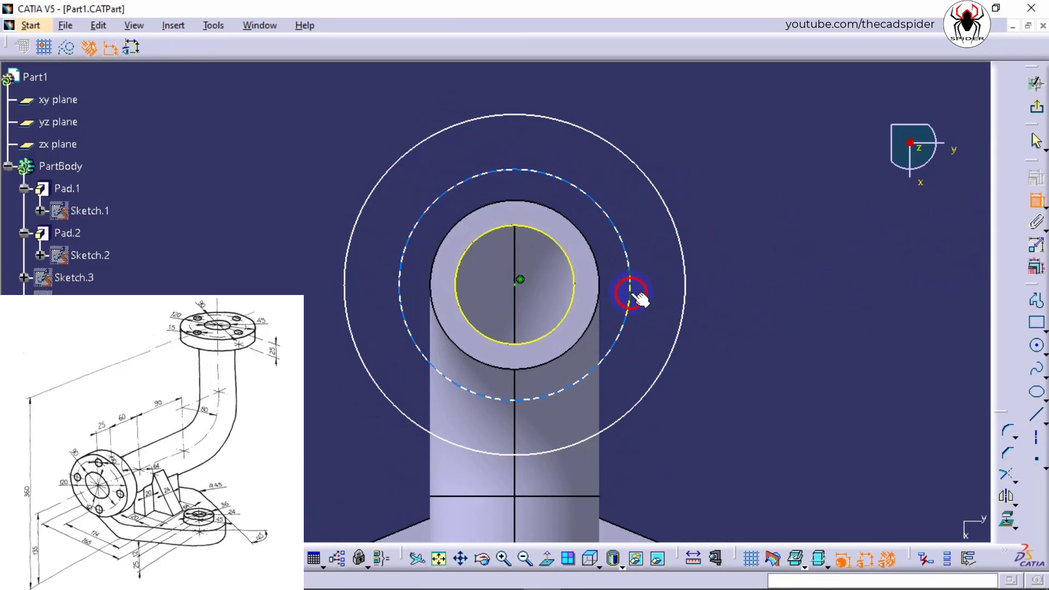
click(764, 410)
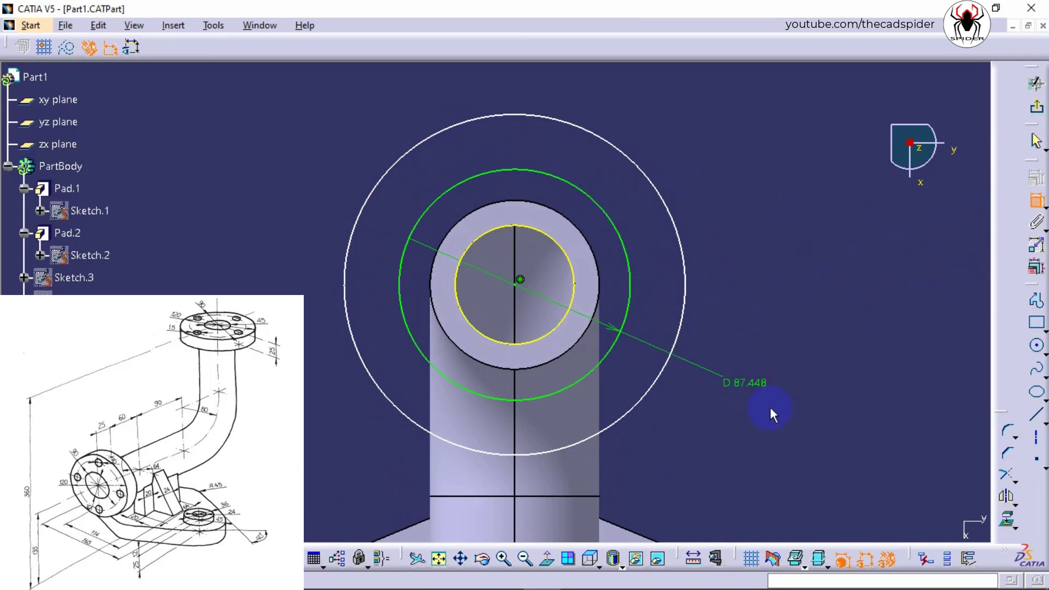
click(682, 266)
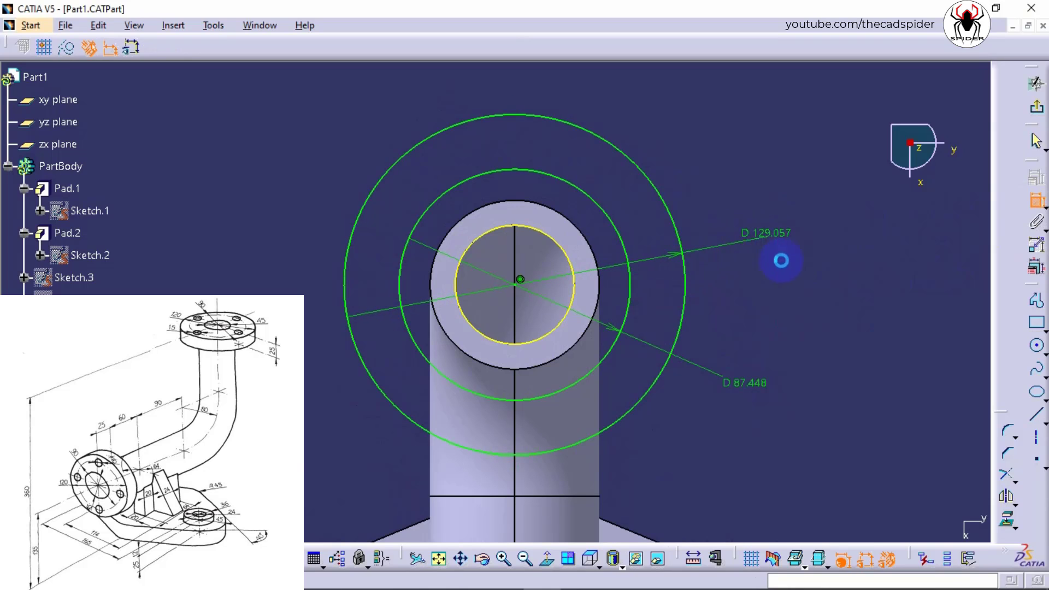
Step: Set the diameter of the smaller sketched circle around the pipe to 90 mm
double_click(738, 383)
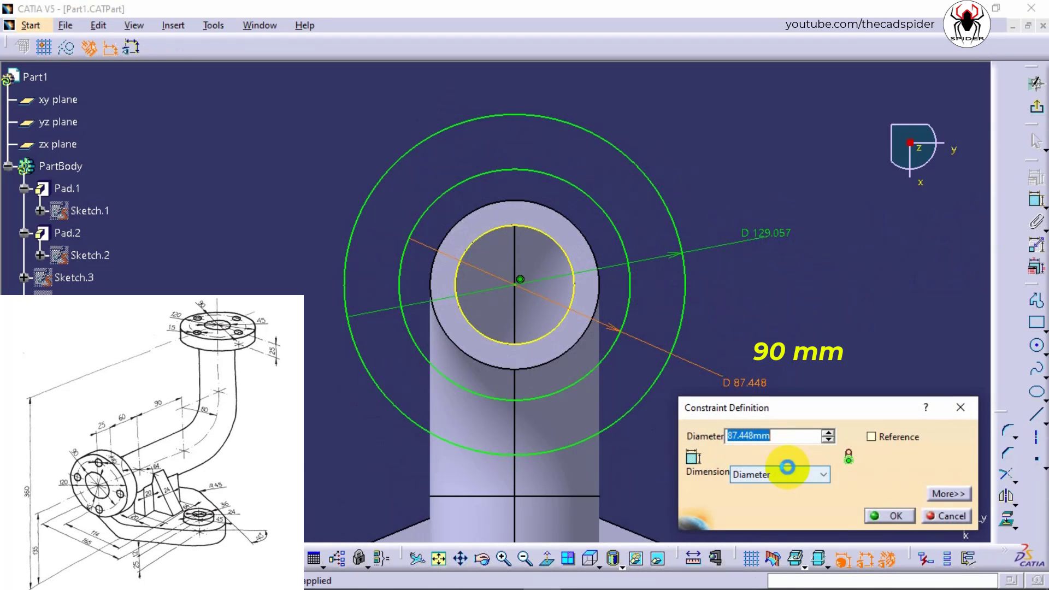
text(90)
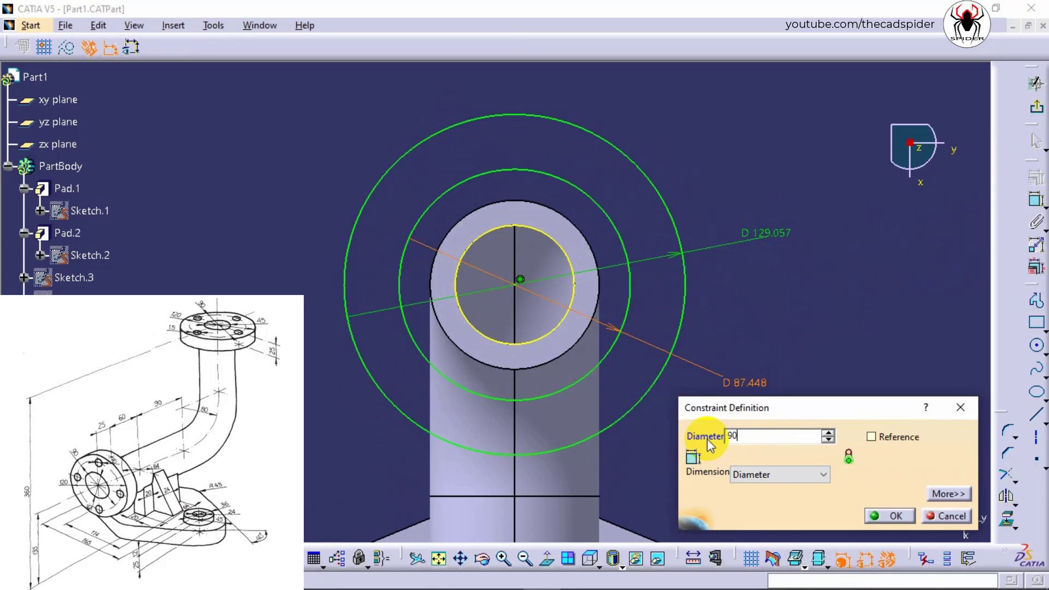
key(Return)
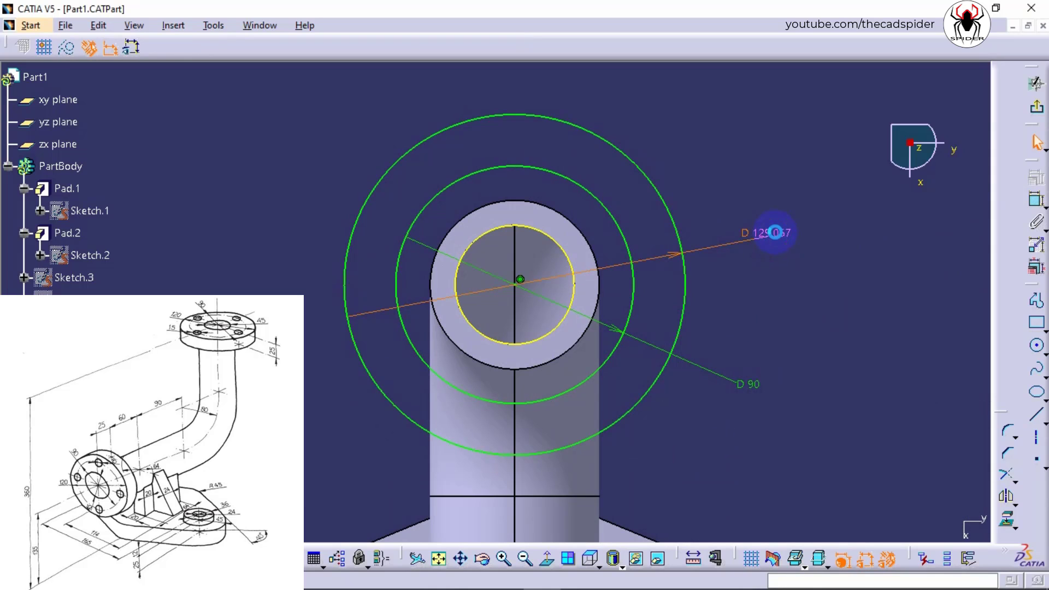
Step: Open the outermost circle's diameter dimension for editing
double_click(775, 232)
click(700, 446)
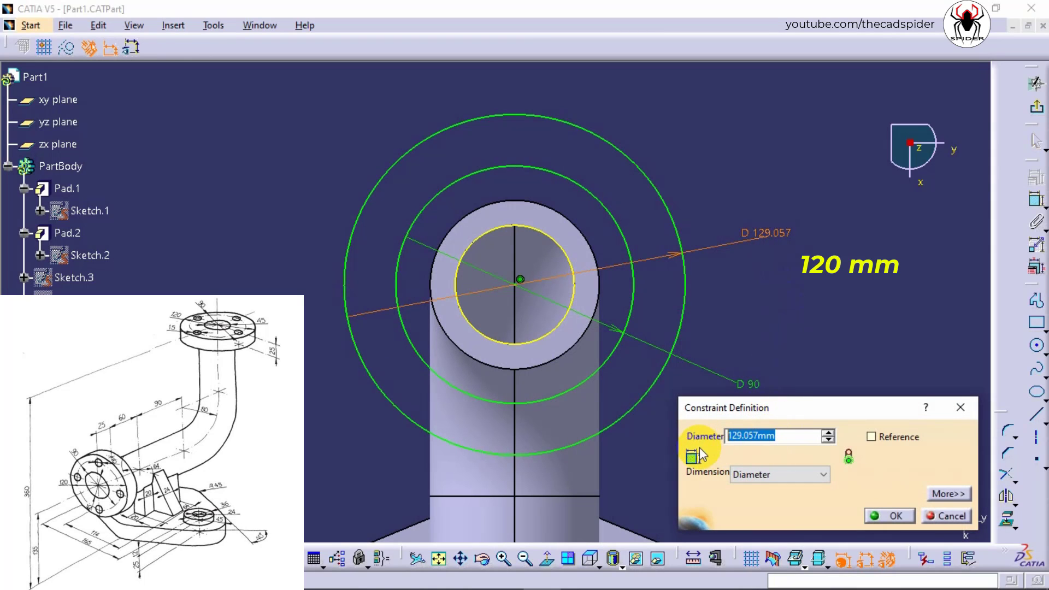
Step: Set the outer circle's diameter to 120 mm and convert the 90 mm circle into a construction element
key(Return)
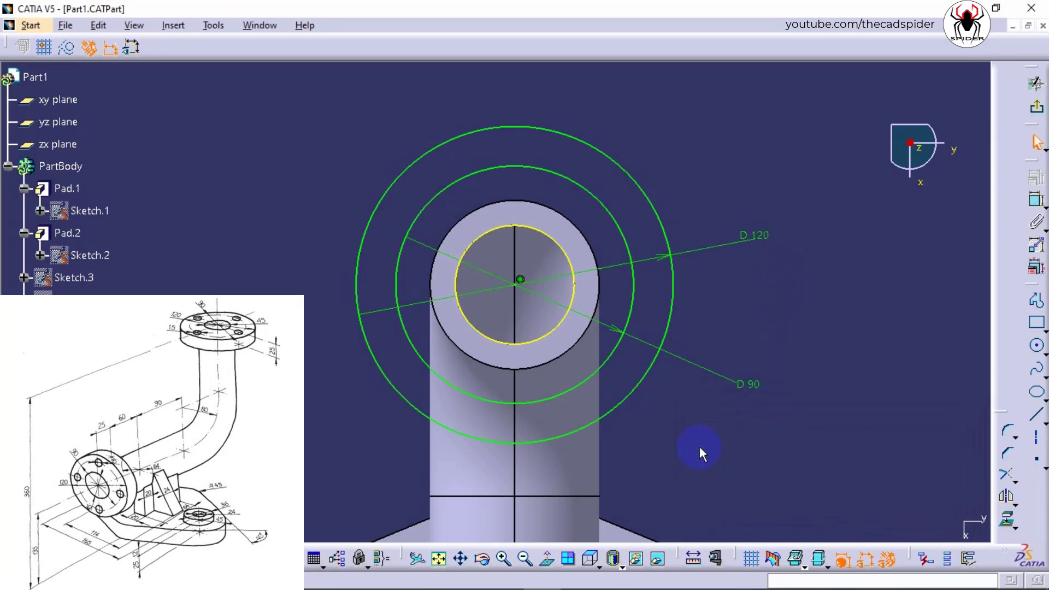
right_click(612, 214)
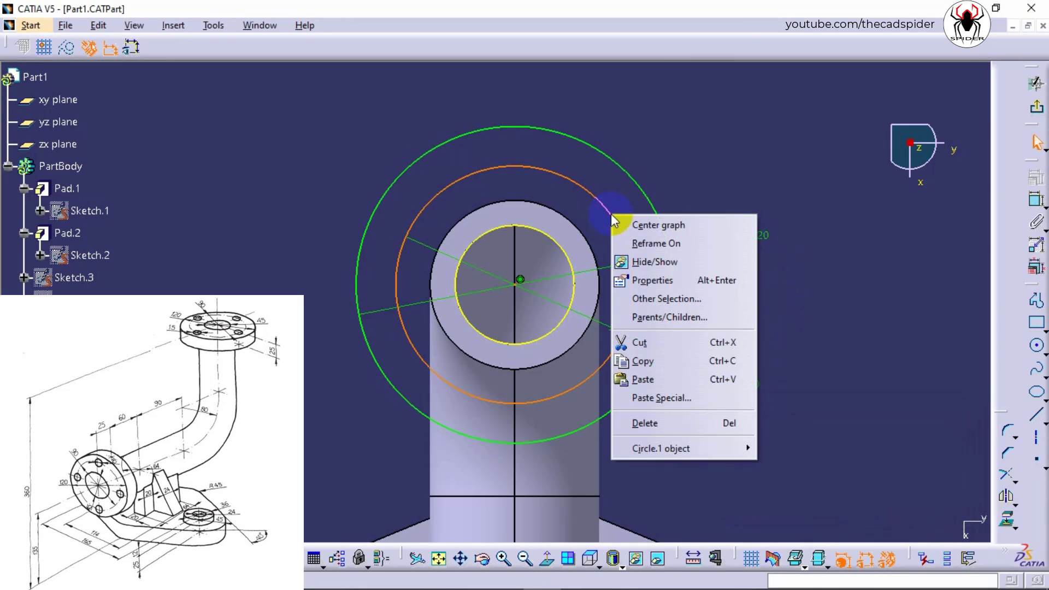
mouse_move(683, 448)
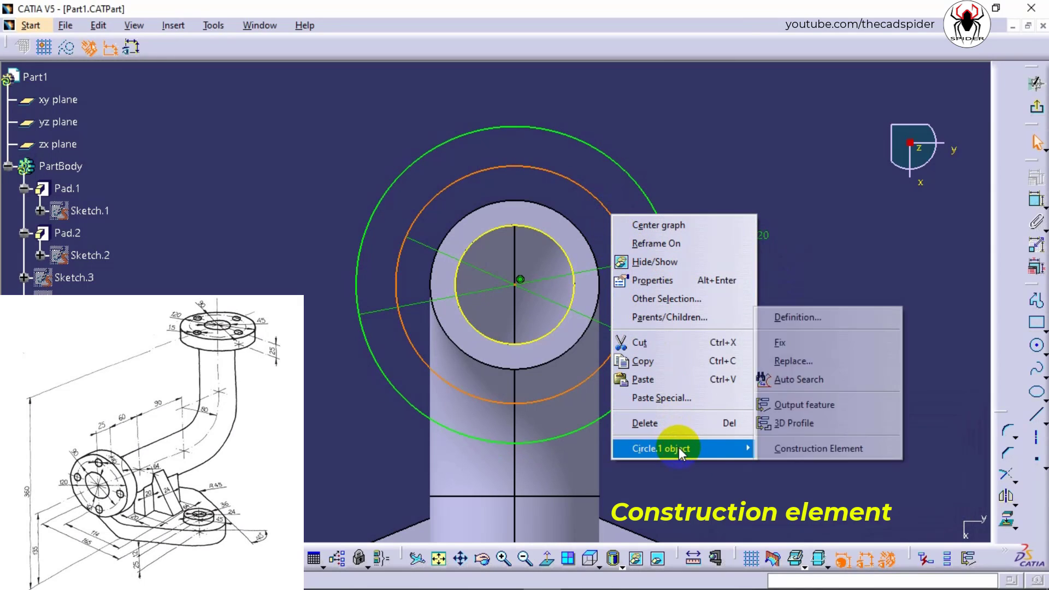
click(801, 449)
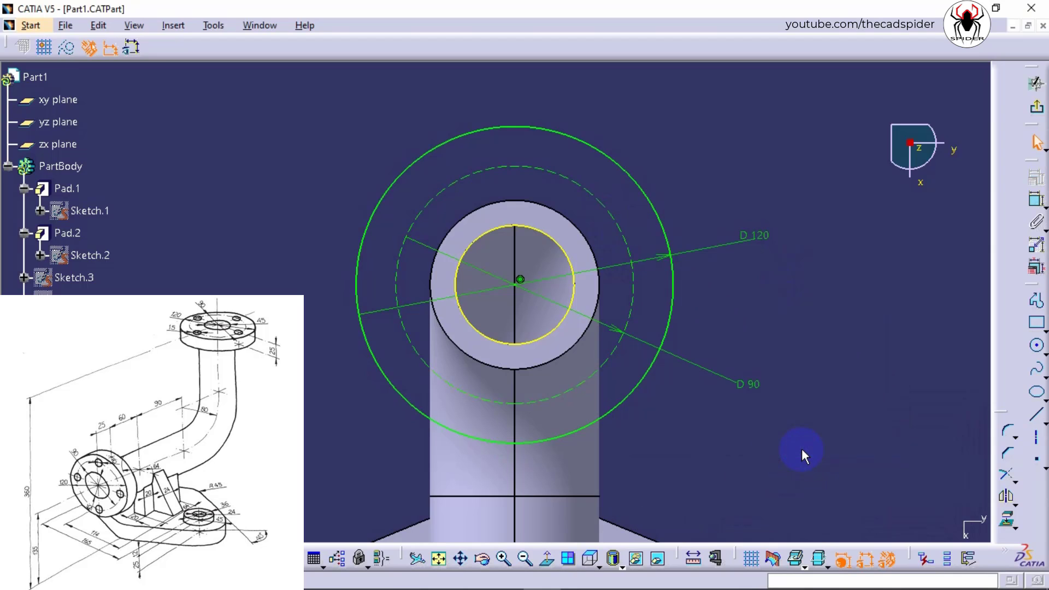
Step: Draw a vertical axis from the flange centre up to the construction circle and sketch a circle about 16 mm in diameter centred on its end
click(1036, 437)
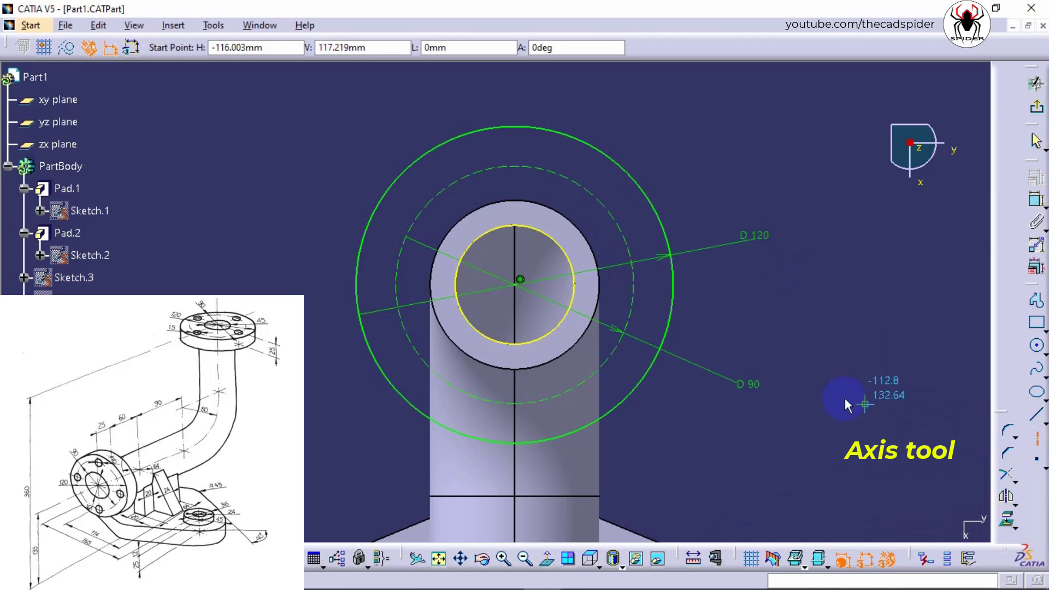
click(520, 280)
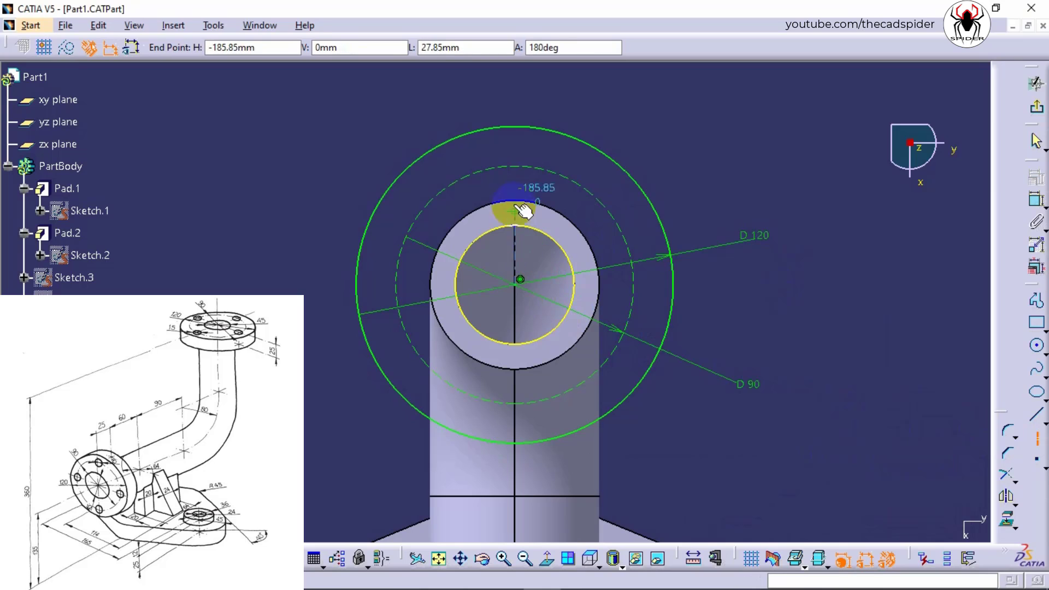
click(515, 165)
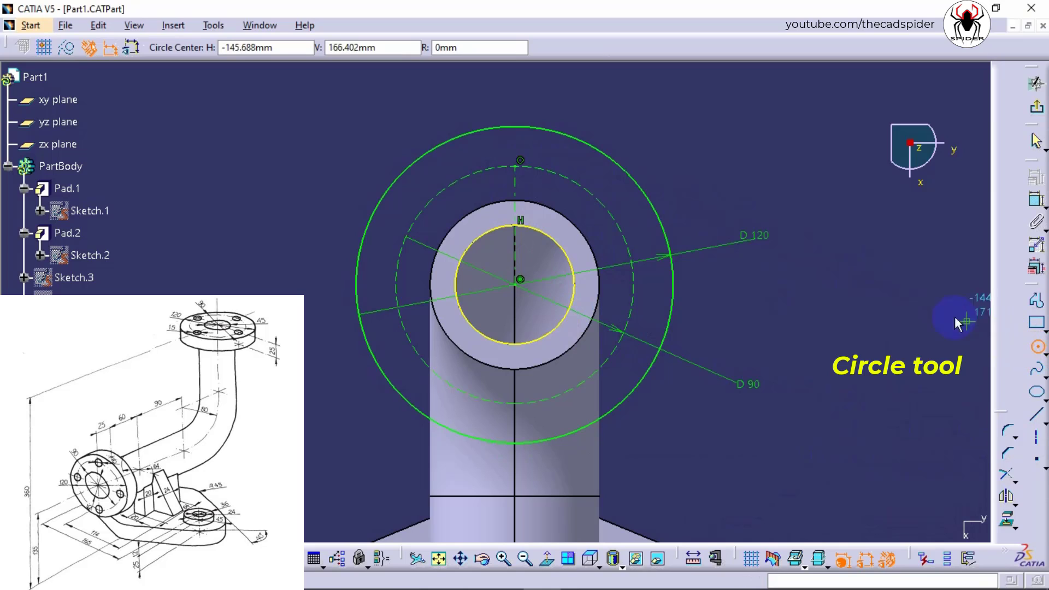
click(521, 160)
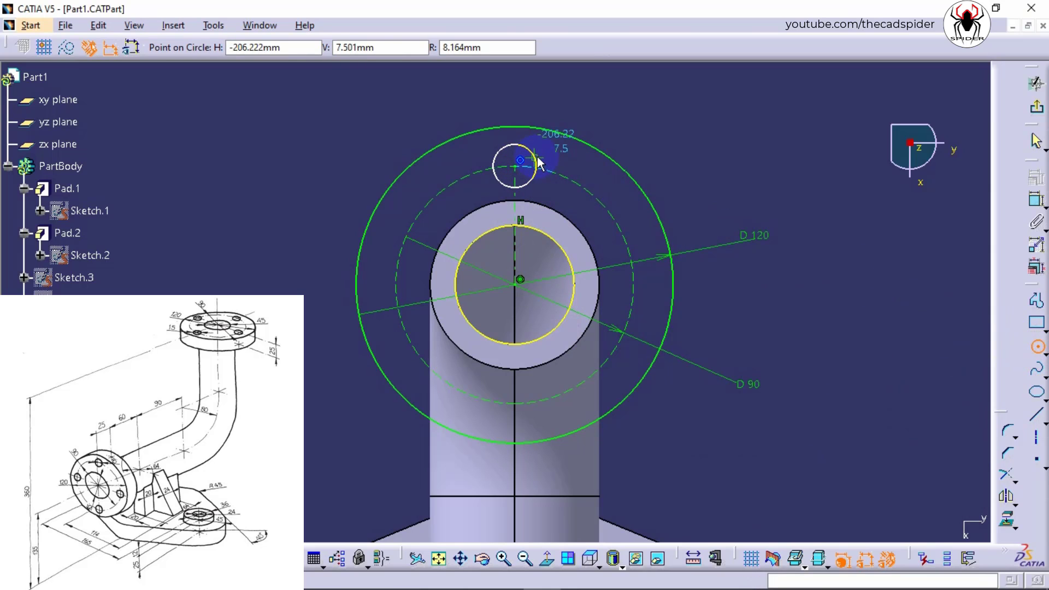
click(542, 161)
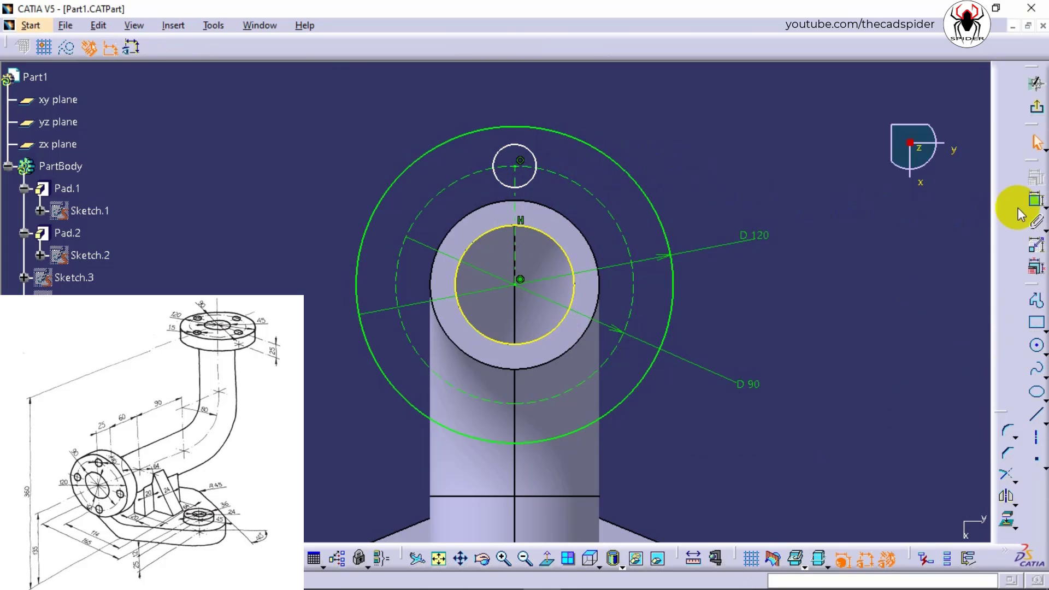
Step: Constrain the small circle's diameter to 15 mm and exit the sketch
click(1035, 200)
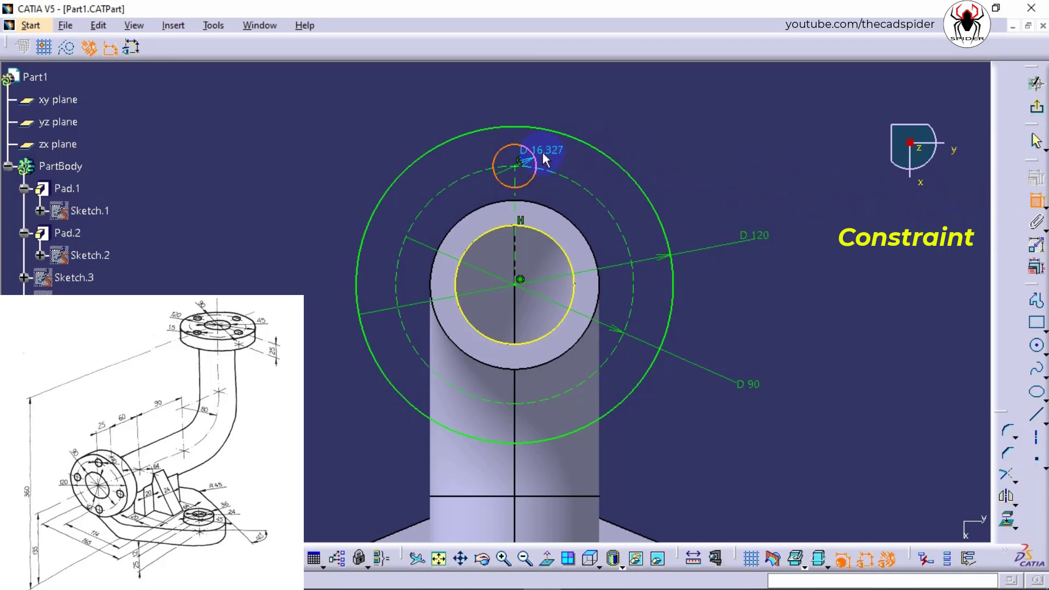
double_click(572, 108)
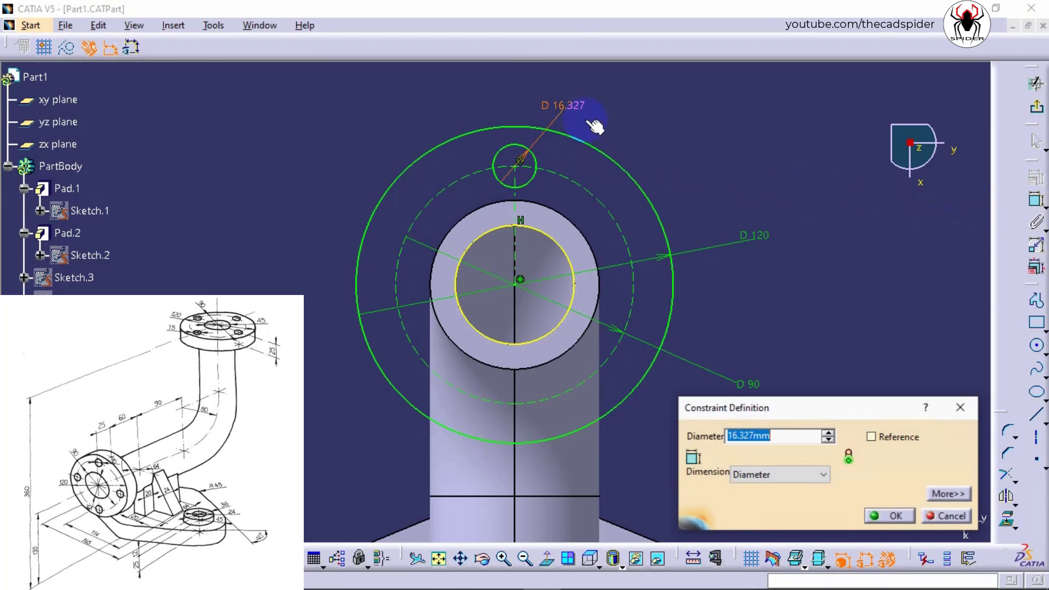
text(15)
key(Return)
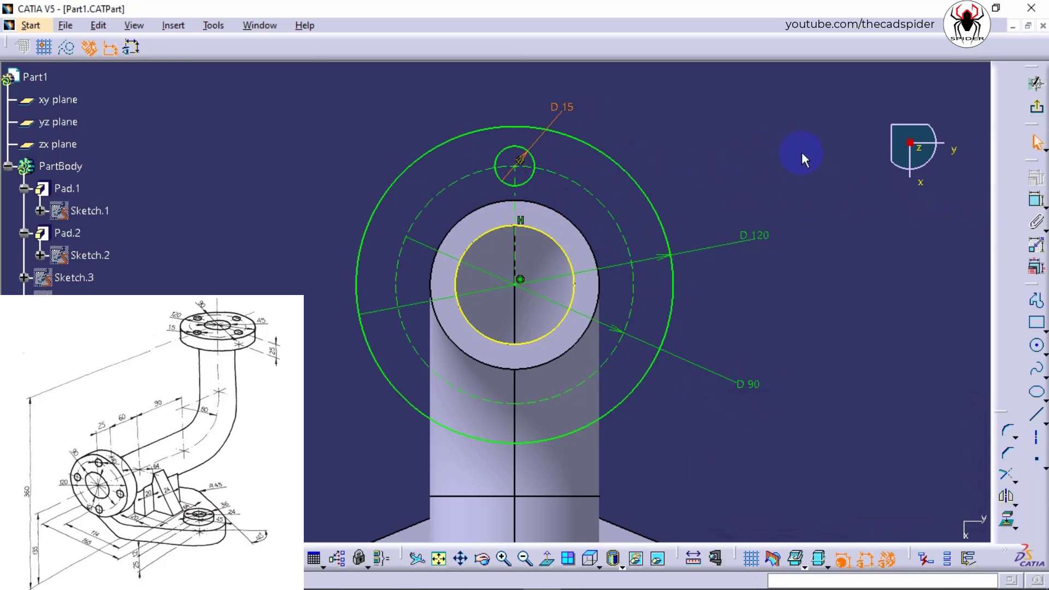
click(1036, 109)
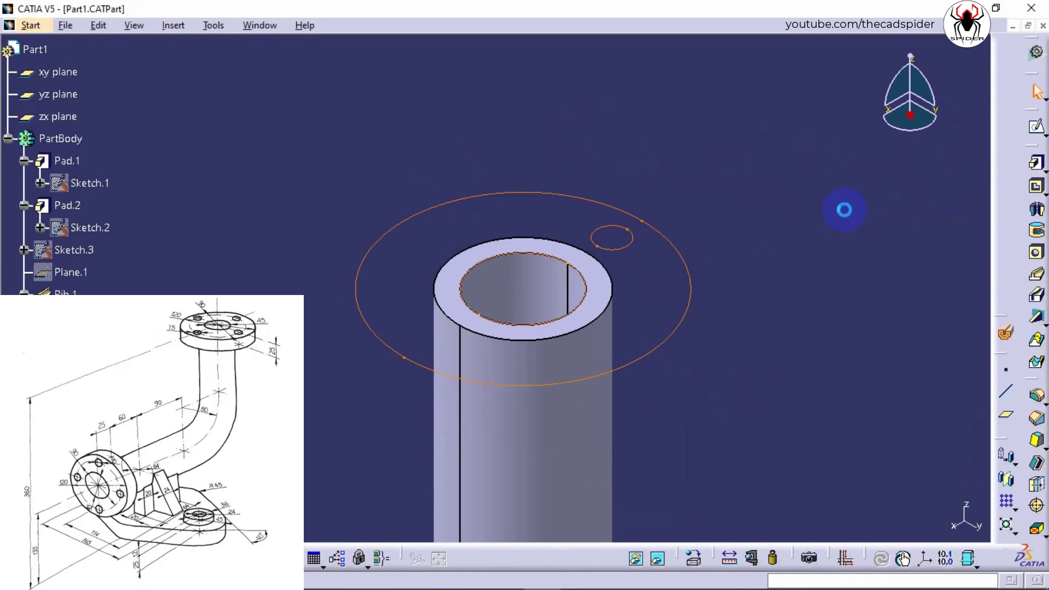
Step: Start a Pad using only the 120 mm outer circle and the inner bore circle as profile sub-elements, and preview it
click(1036, 167)
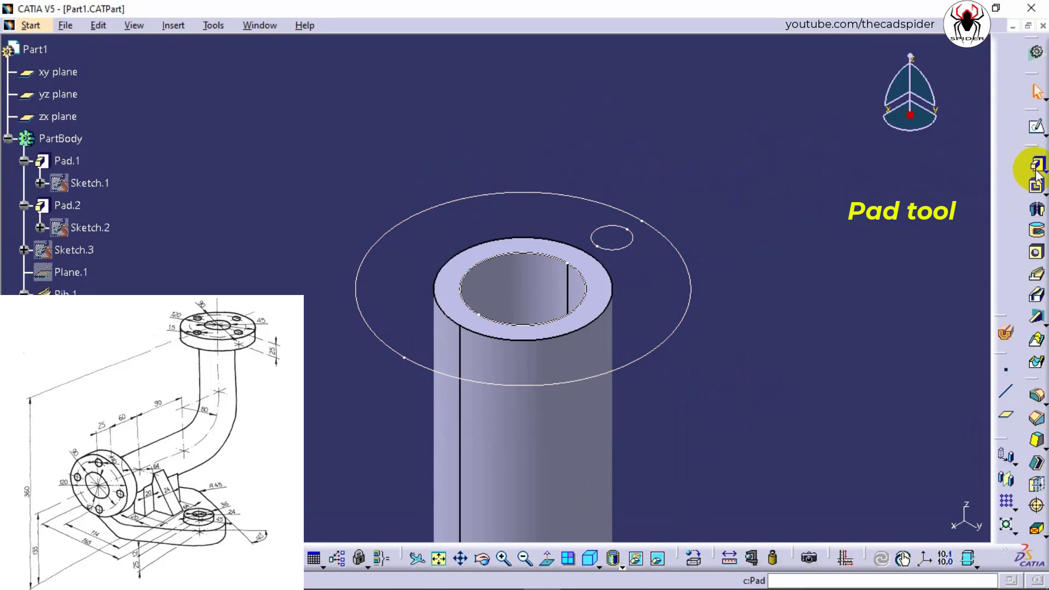
click(1036, 174)
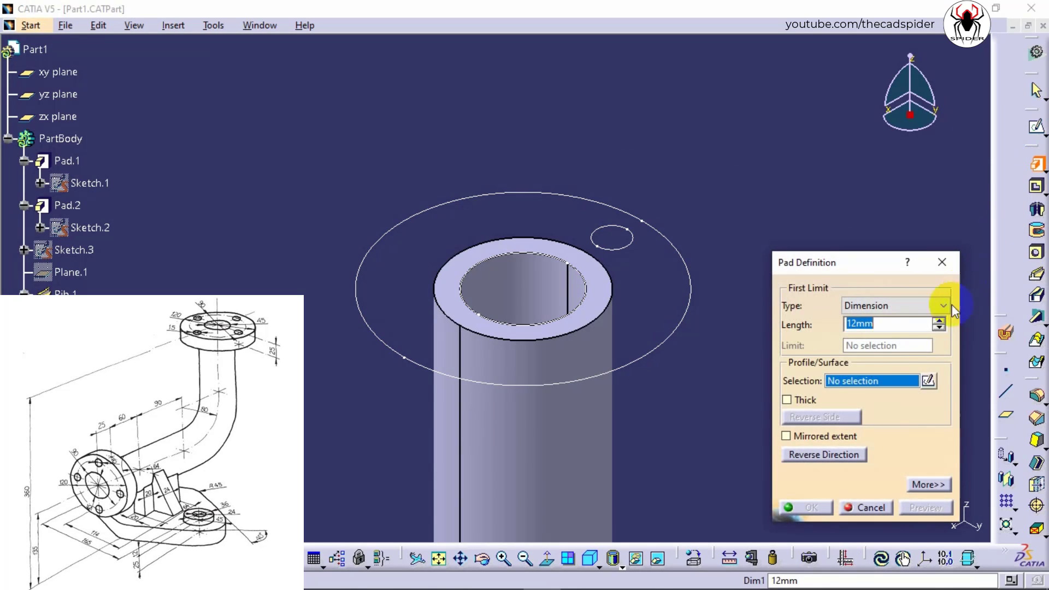
right_click(855, 386)
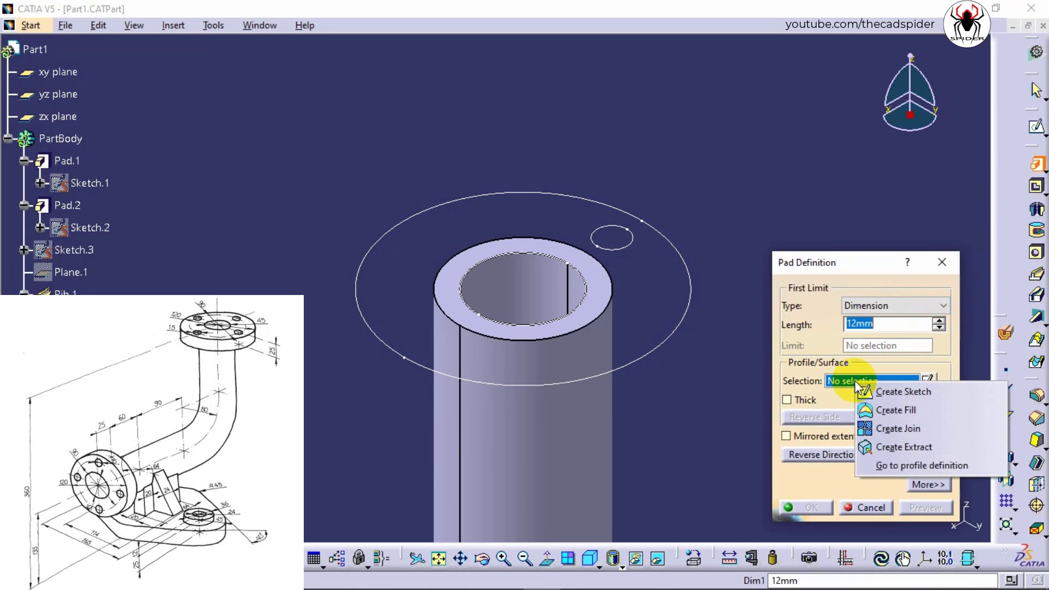
click(889, 464)
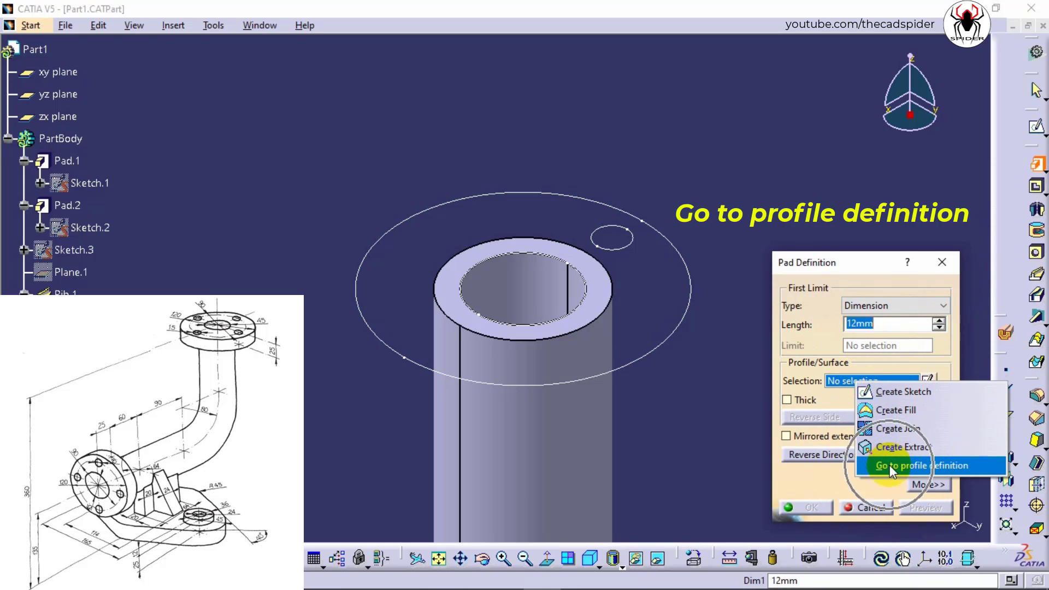
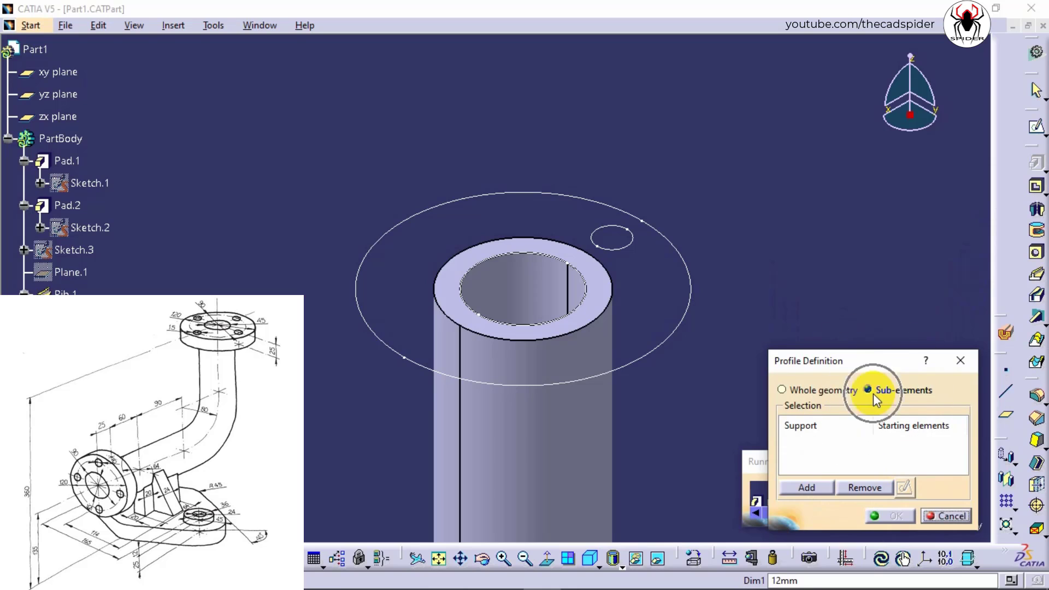
click(686, 326)
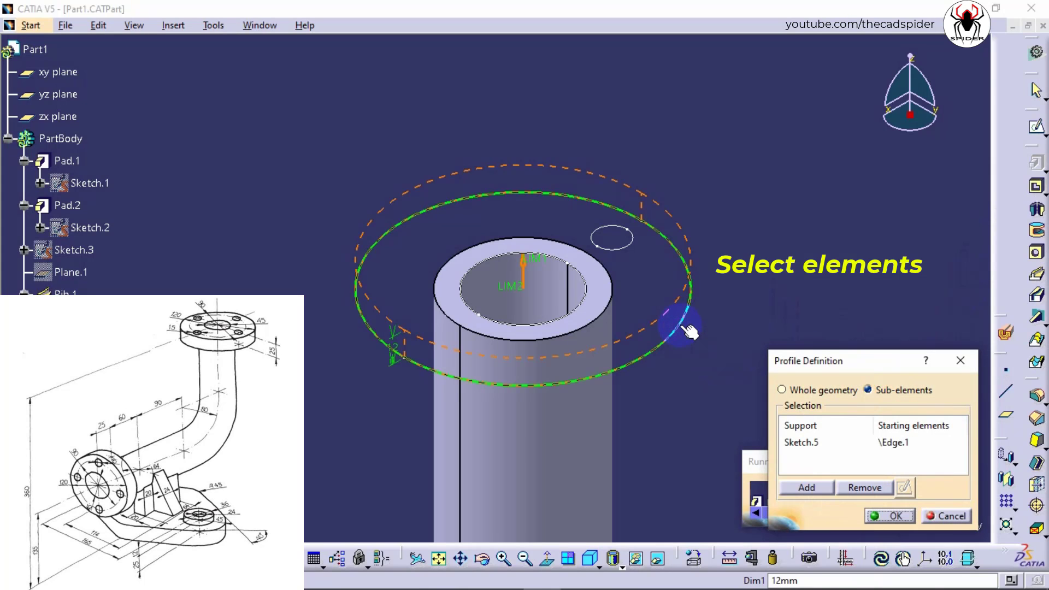
click(587, 286)
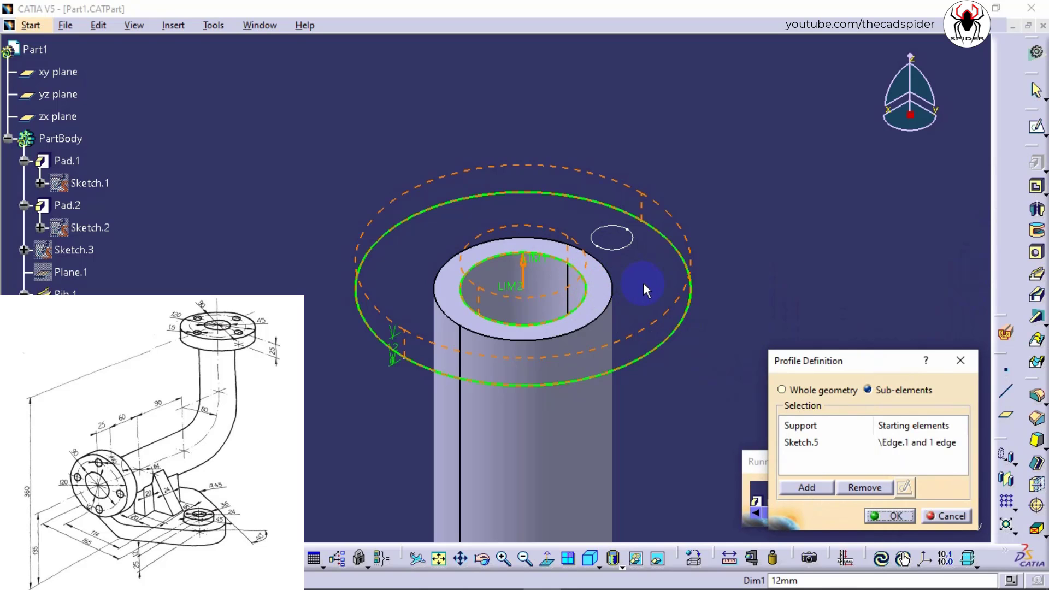
click(885, 515)
click(913, 506)
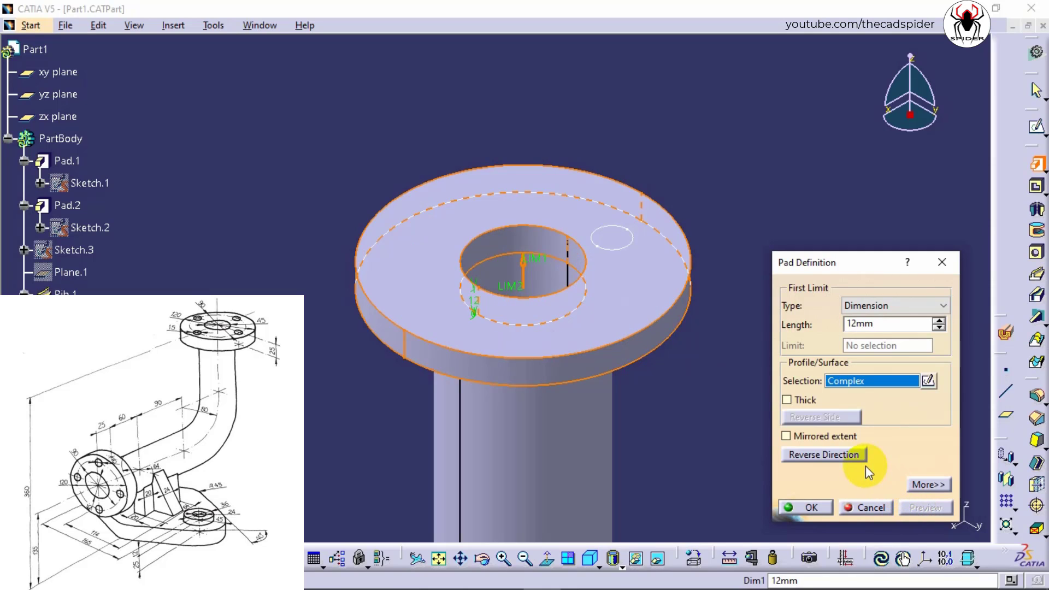
Step: Reverse the flange pad's direction so it extends down along the pipe, set its length to 25 mm, and create it
click(846, 455)
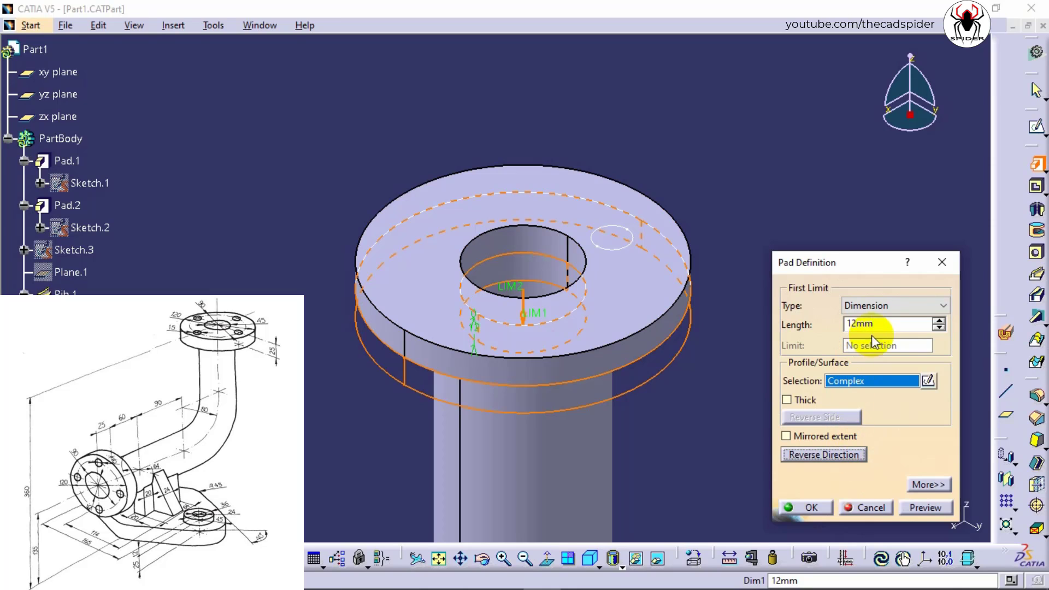
double_click(845, 323)
text(25)
key(Return)
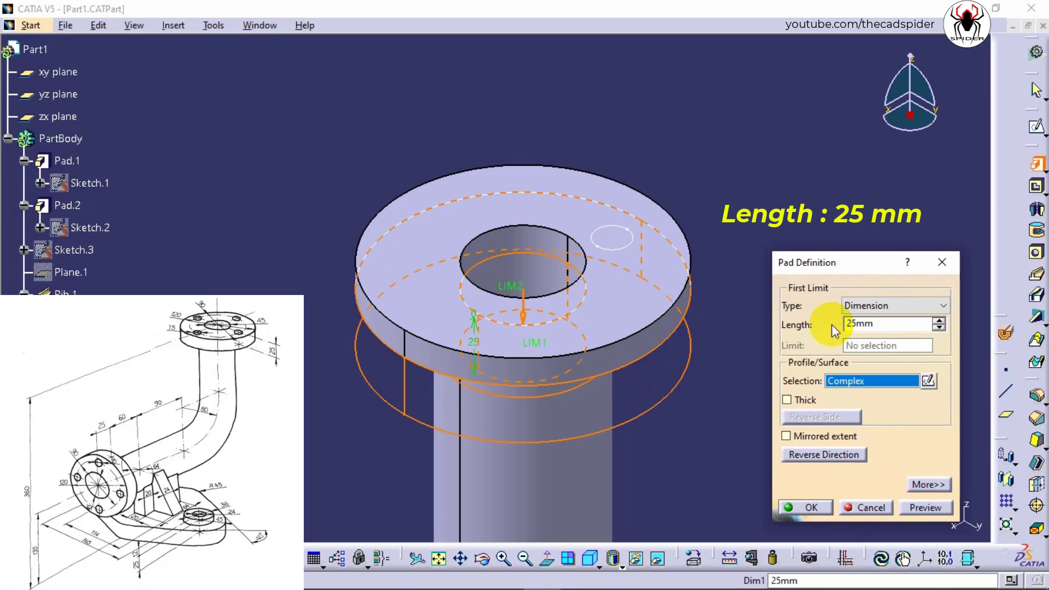
click(921, 505)
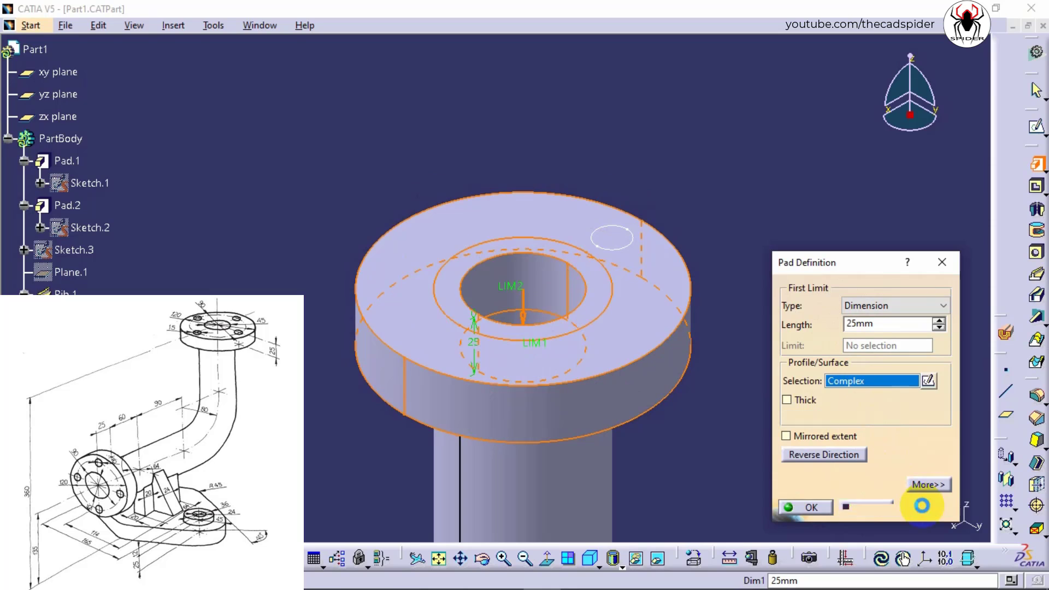
click(815, 506)
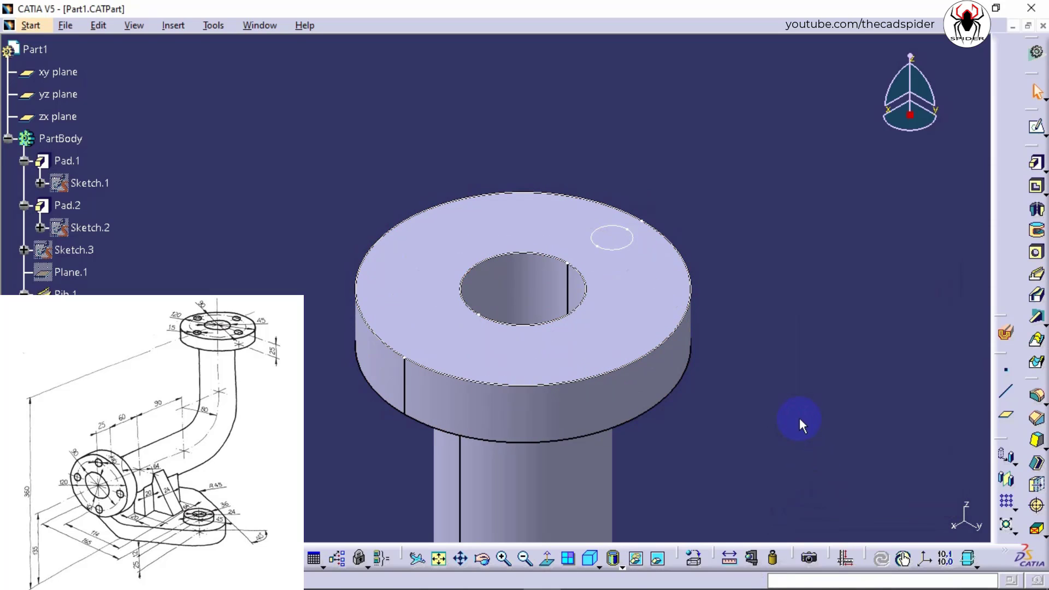
Step: Start a Pocket using only the 15 mm bolt-hole circle of the flange sketch as its profile sub-element
click(1036, 188)
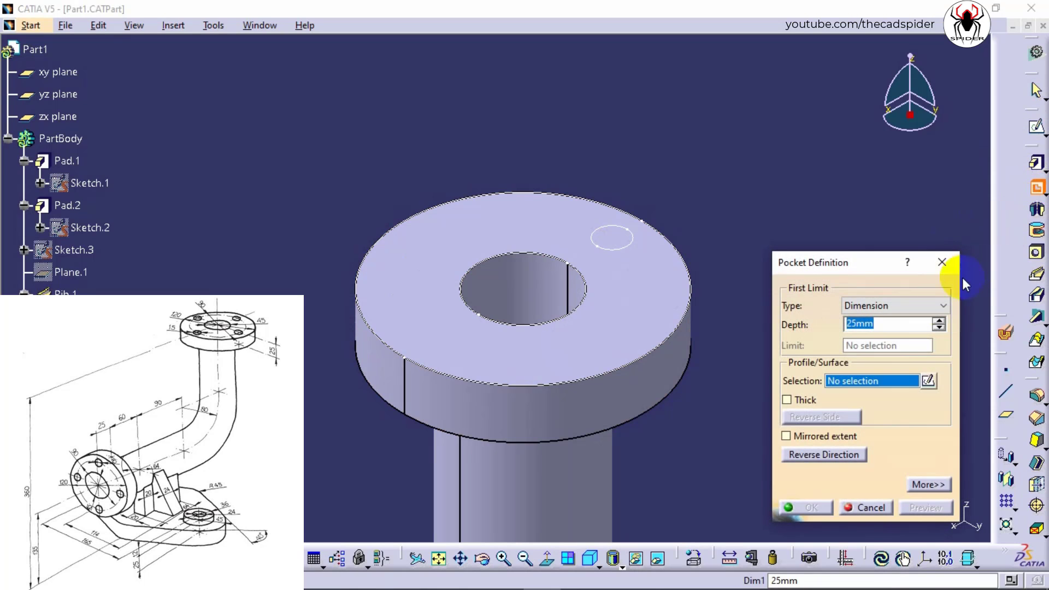
click(856, 382)
right_click(856, 385)
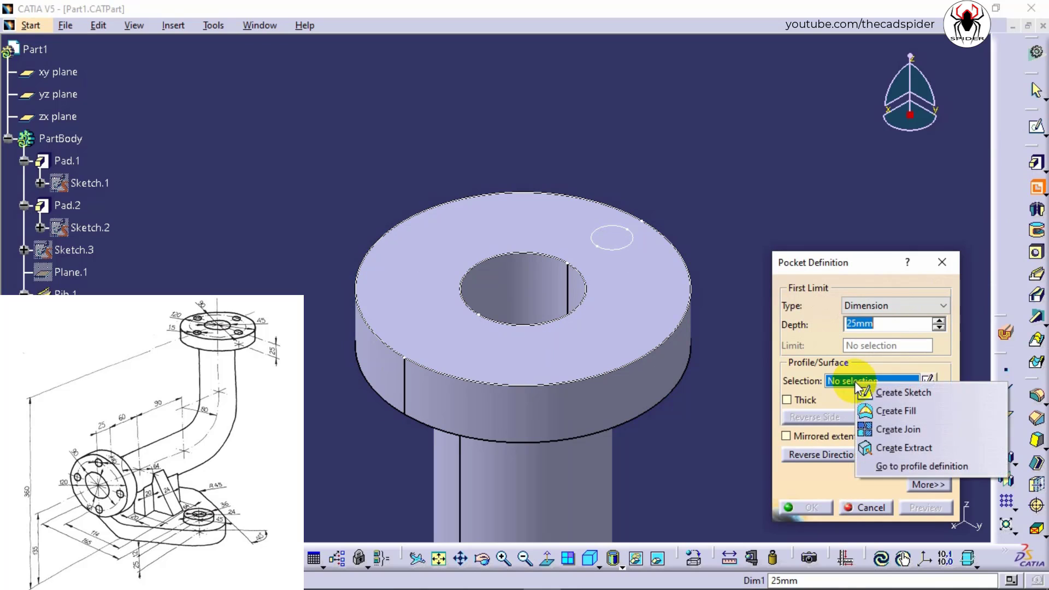
click(897, 466)
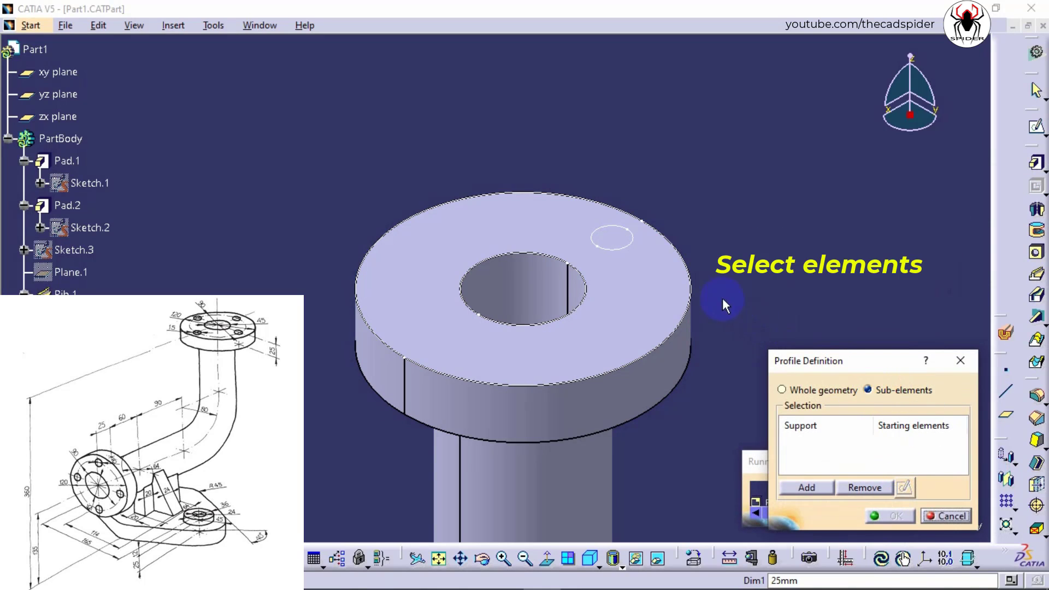
click(628, 241)
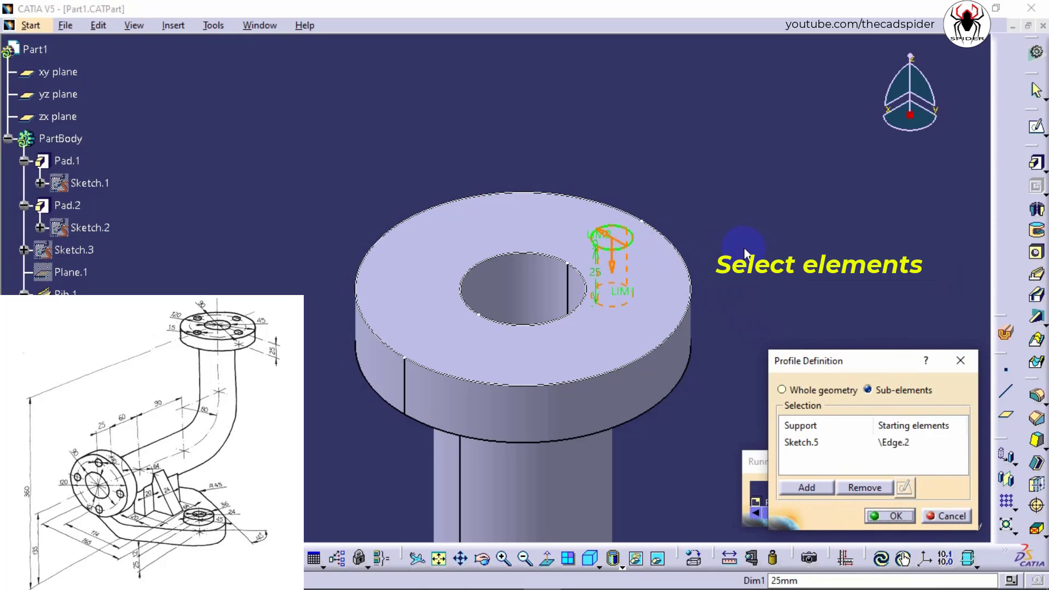
click(880, 515)
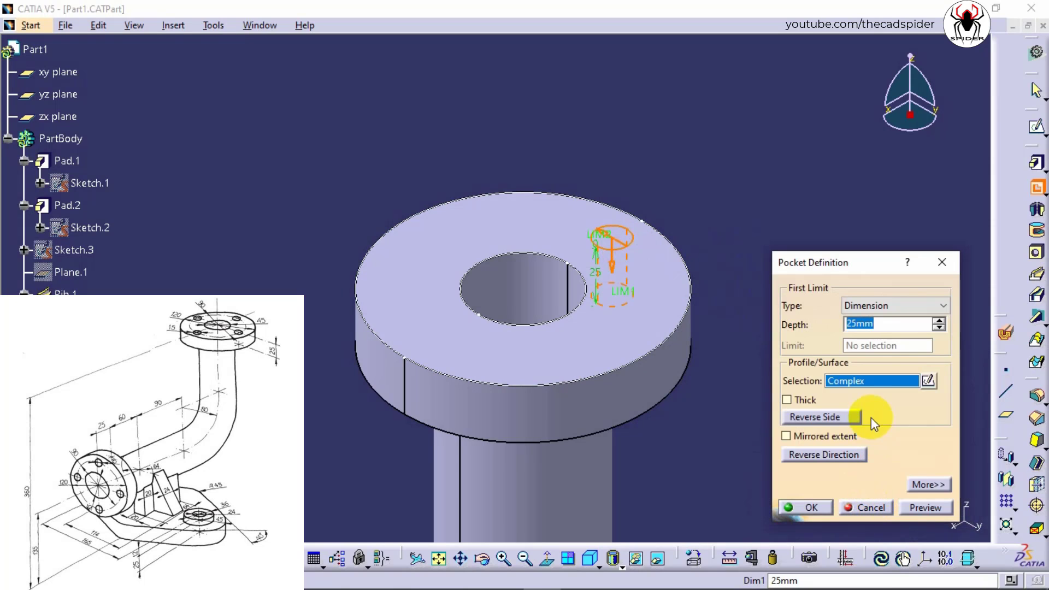
Step: Set the bolt-hole pocket's limit type to Up to next, preview and create it, and fit the whole part in view
click(868, 310)
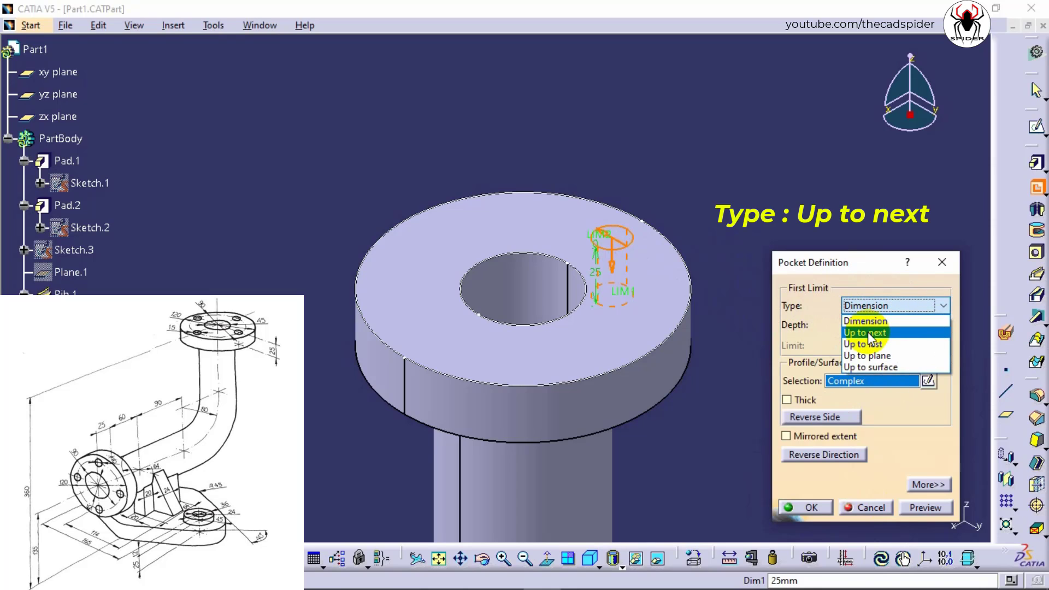
click(868, 334)
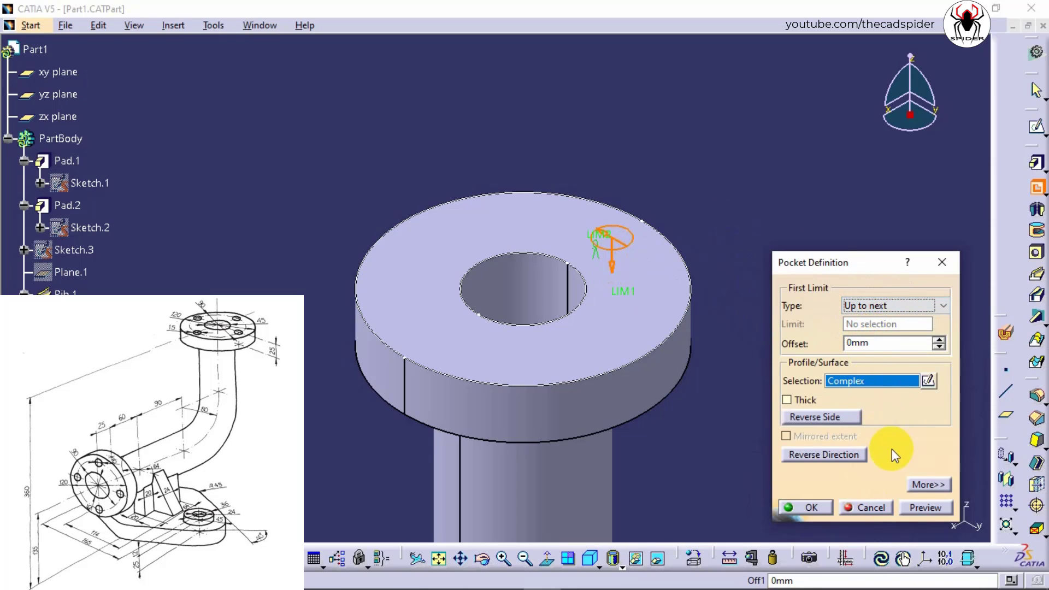
click(924, 506)
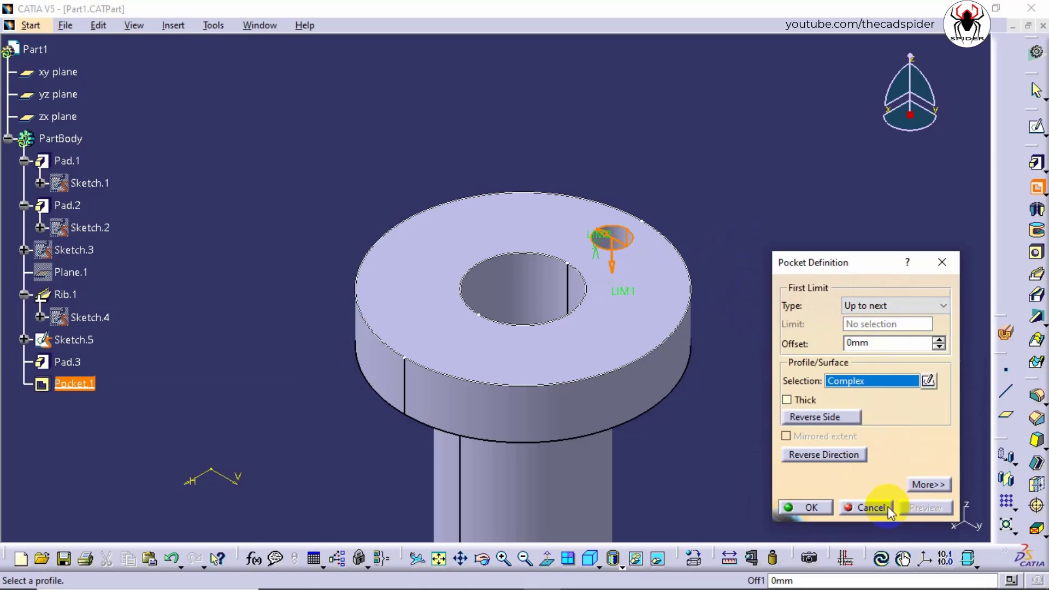
click(807, 507)
middle_drag(752, 401, 562, 293)
click(590, 559)
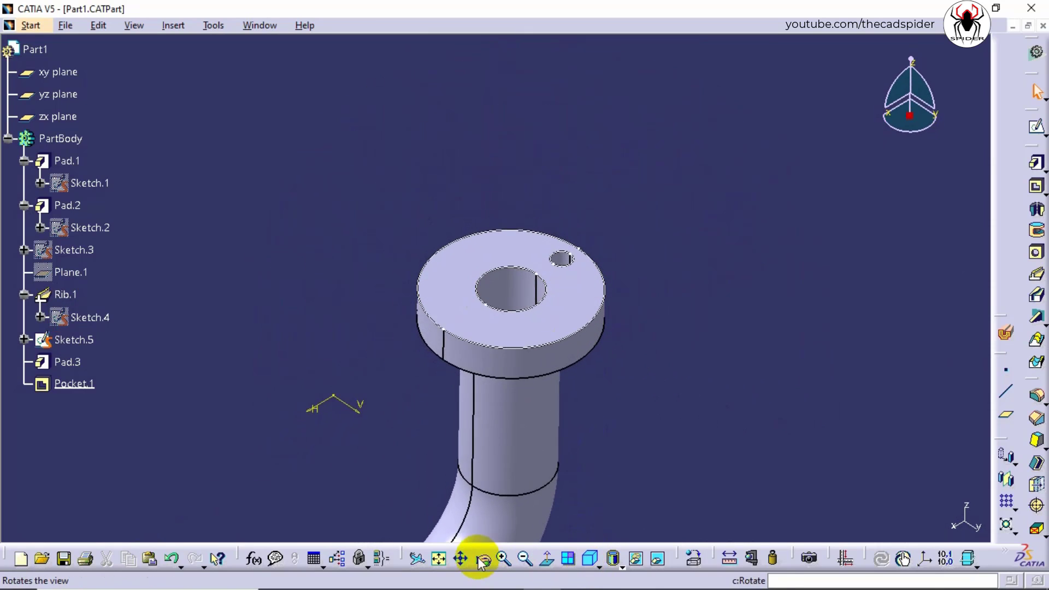
click(439, 558)
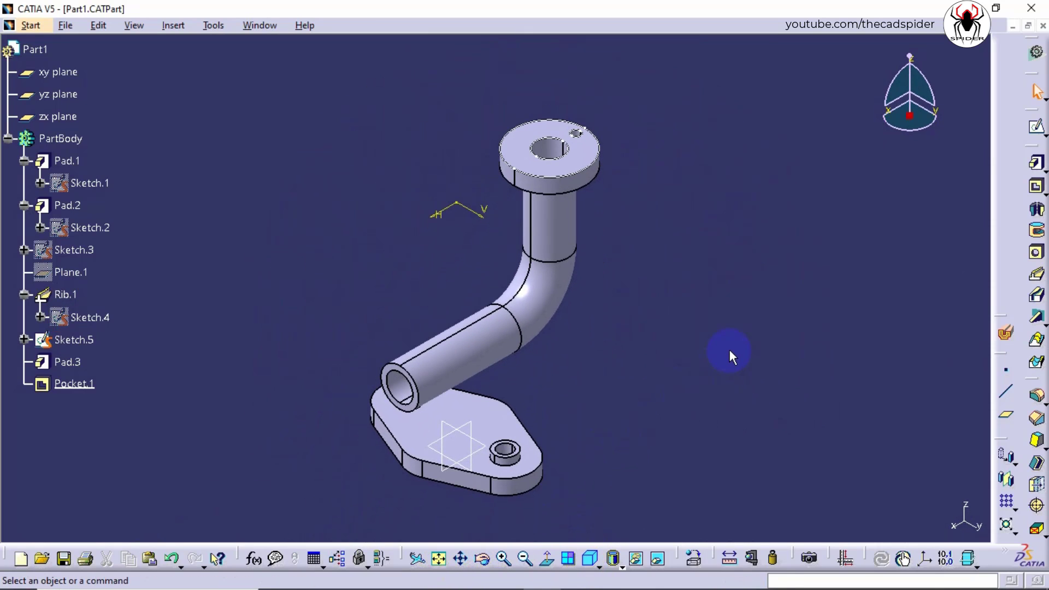
Step: Hide the upper flange's sketch, Sketch.5, in the specification tree
right_click(74, 340)
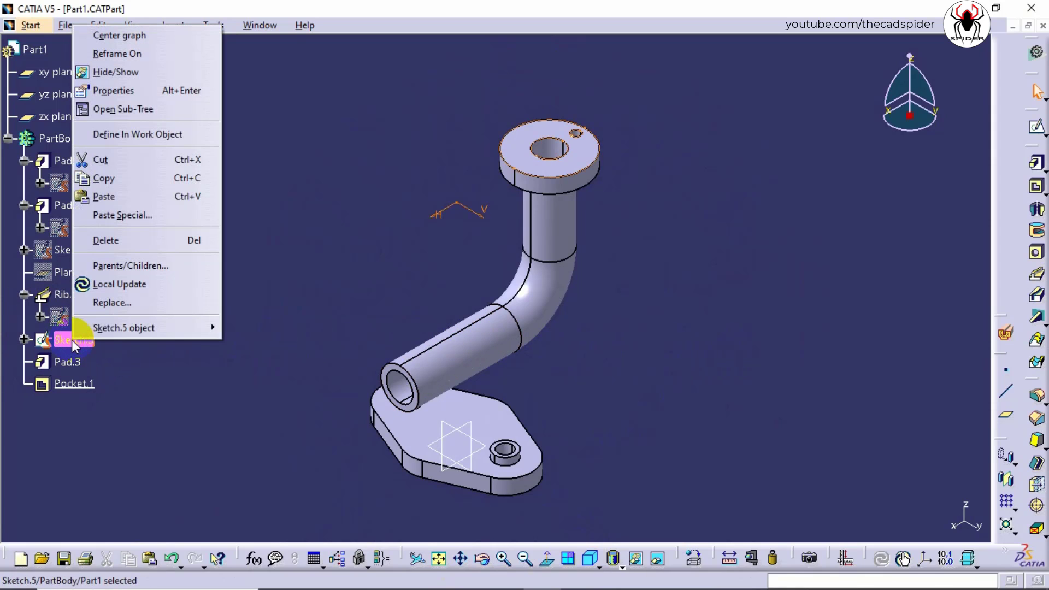
click(133, 71)
mouse_move(554, 230)
middle_down()
mouse_move(498, 316)
mouse_move(613, 185)
mouse_move(639, 213)
mouse_move(703, 215)
middle_up()
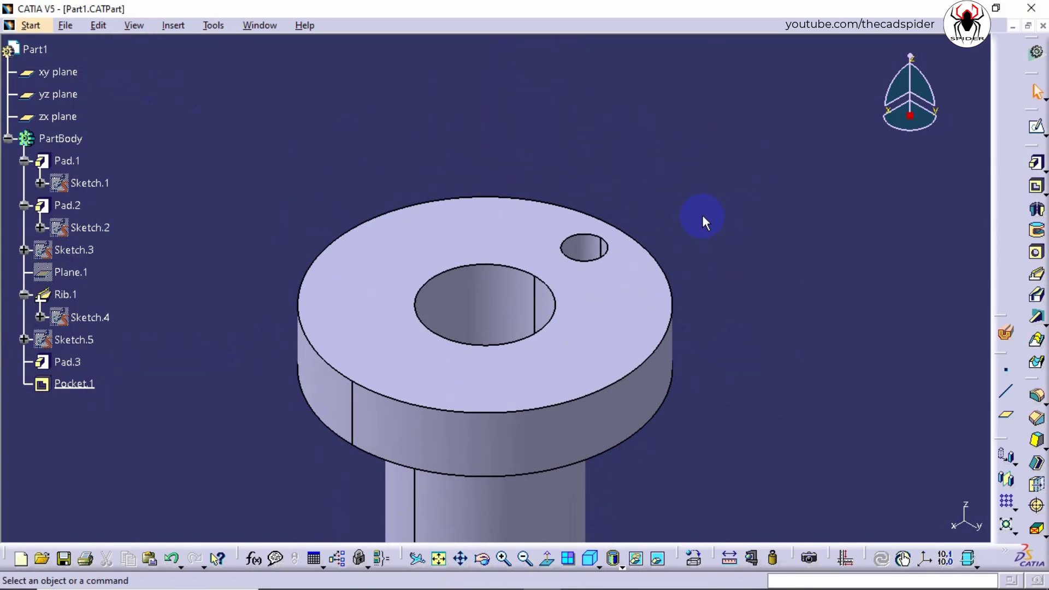
Step: Start a Circular Pattern with Complete crown parameters and 4 instances
click(179, 30)
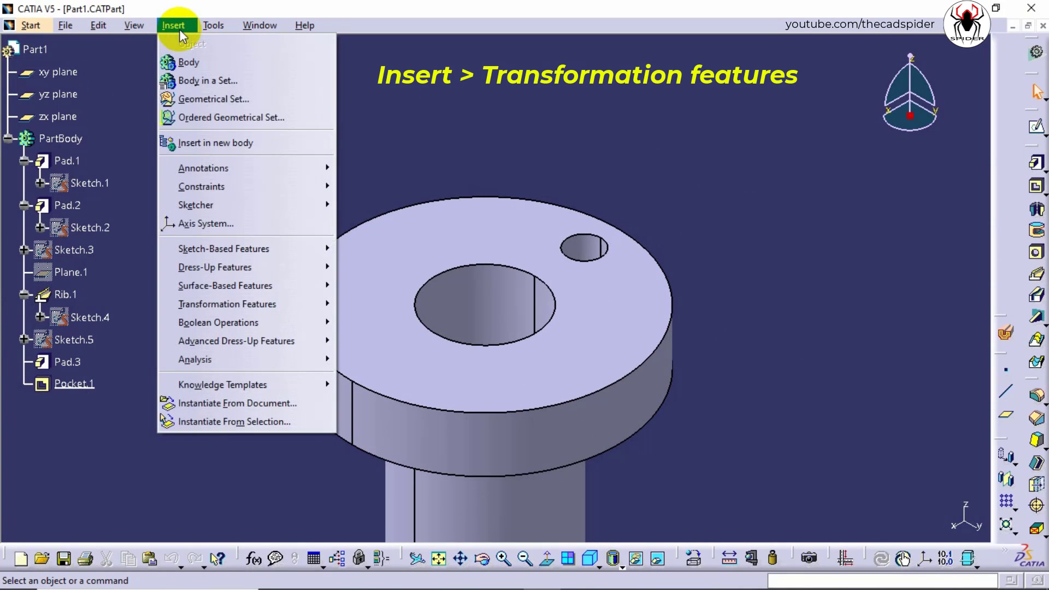
mouse_move(188, 304)
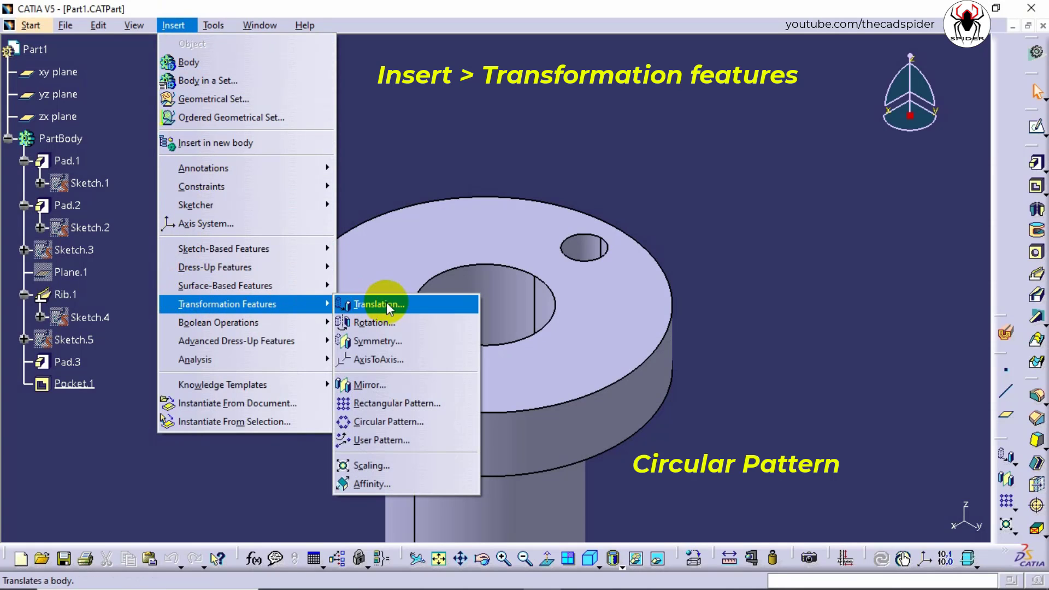
click(405, 421)
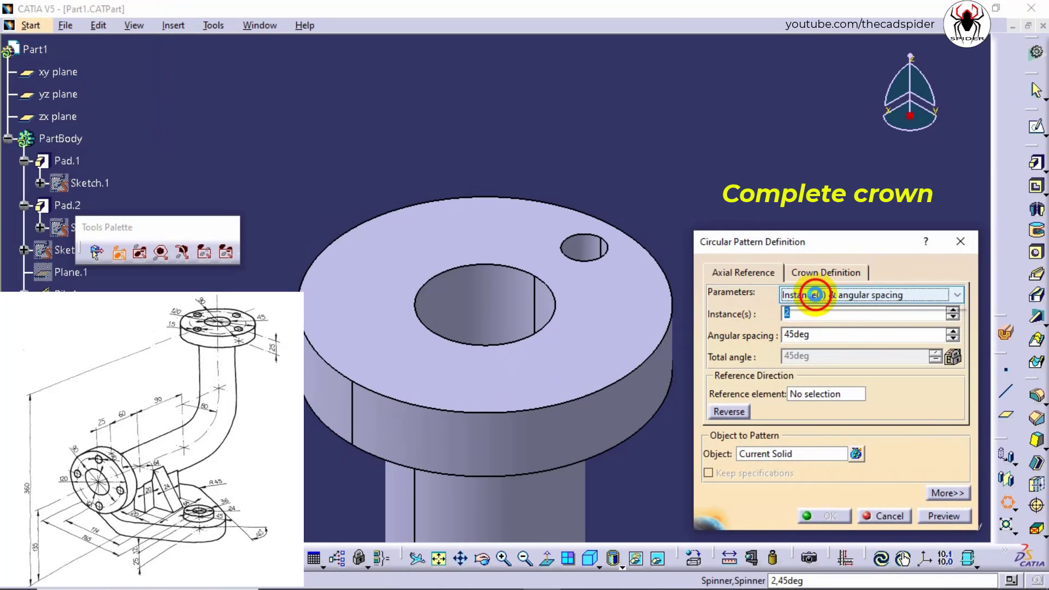
click(814, 295)
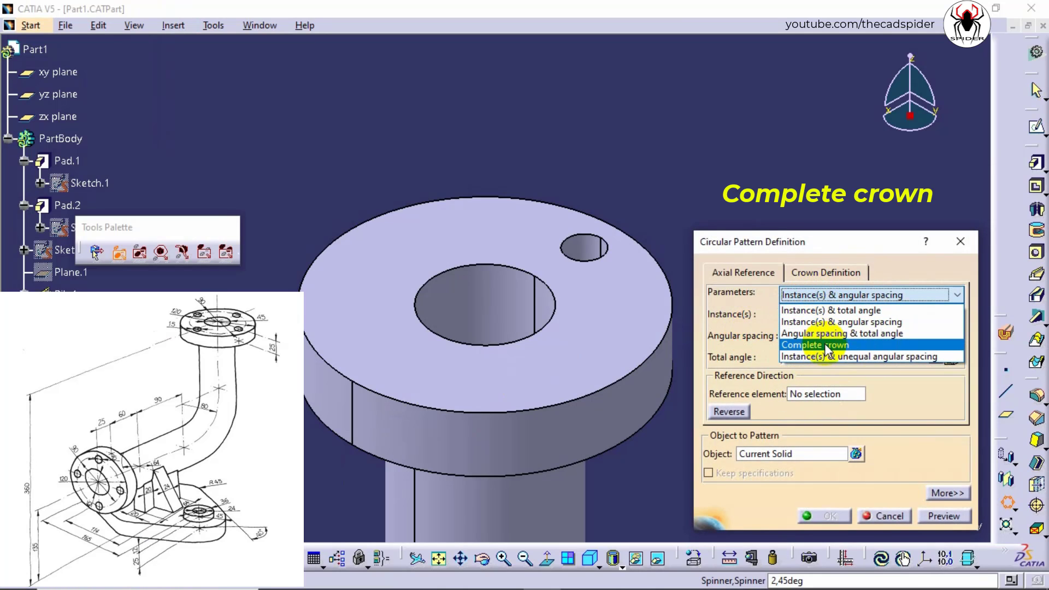
click(825, 345)
click(810, 309)
drag(809, 310, 772, 313)
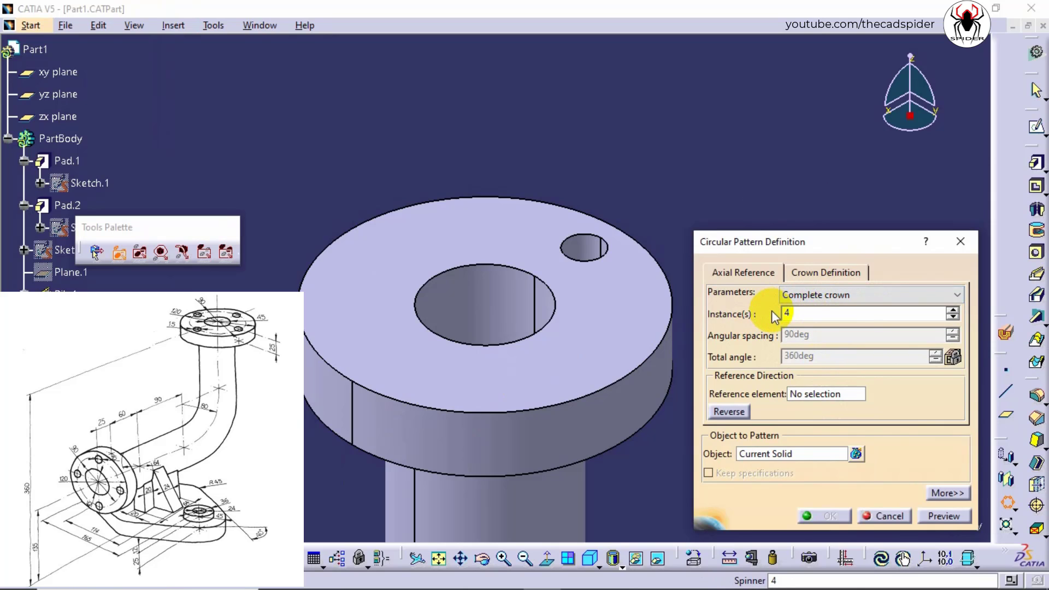
Step: Pattern the upper flange's bolt-hole pocket around the cylindrical face of the pipe bore and create the circular pattern
click(778, 455)
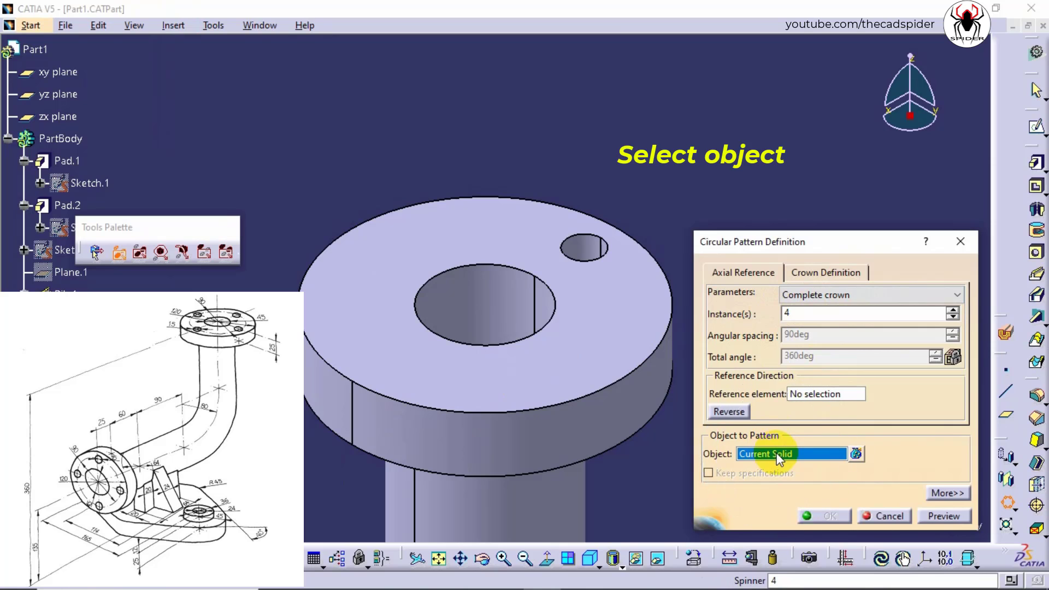
click(576, 243)
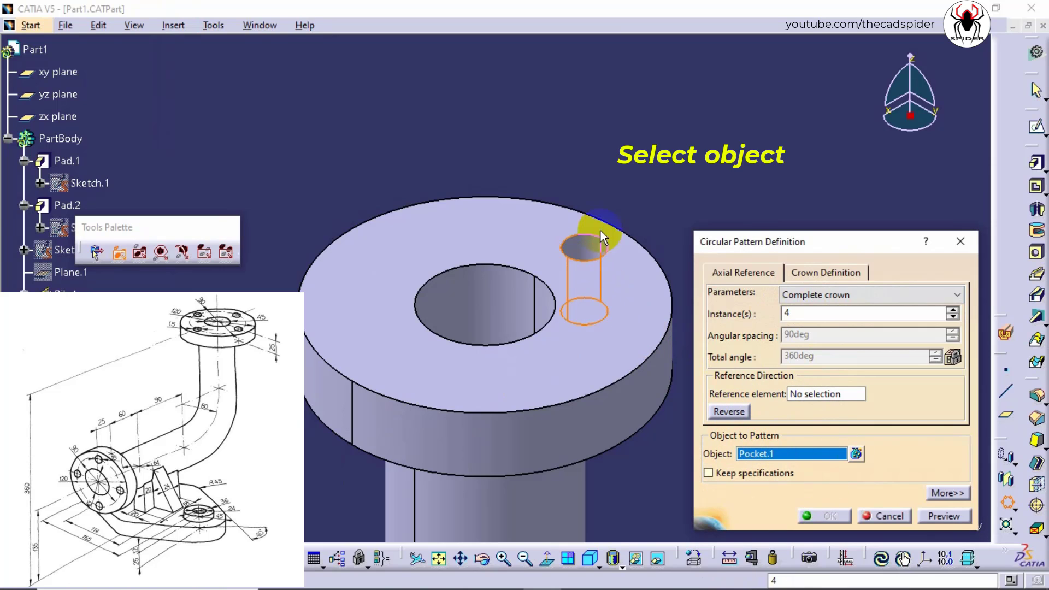
click(816, 397)
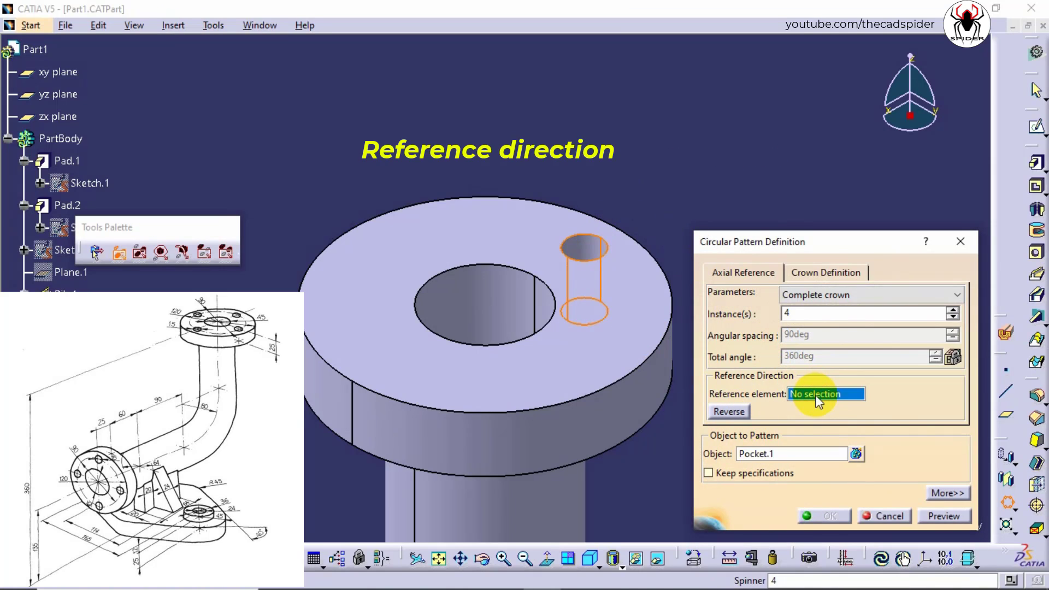
click(501, 306)
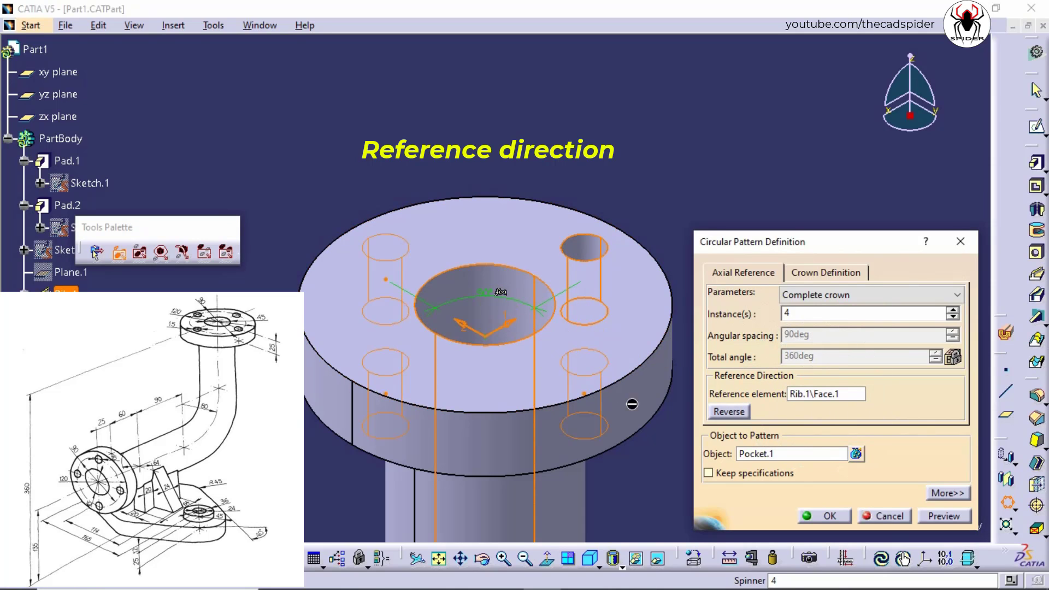
click(819, 515)
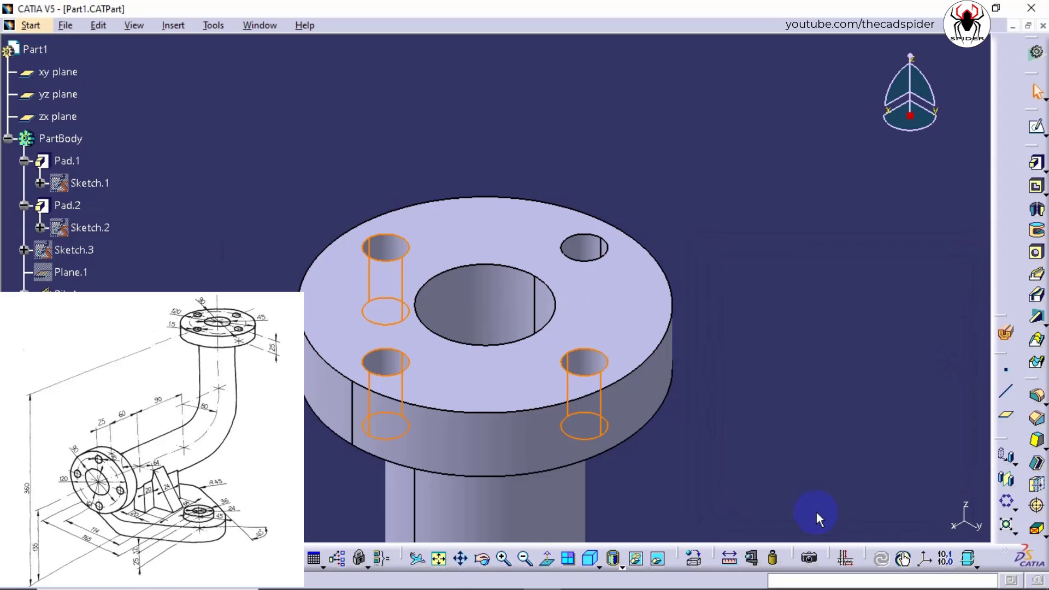
click(800, 414)
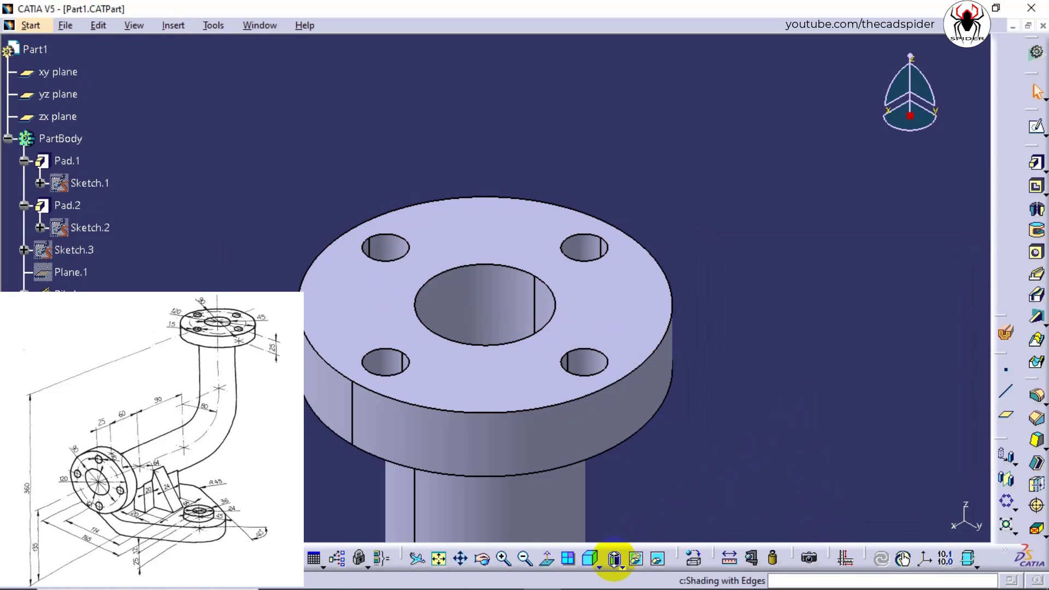
Step: Examine the upper flange's bolt holes from several angles and in top view, and return to an isometric view of the whole part
click(599, 567)
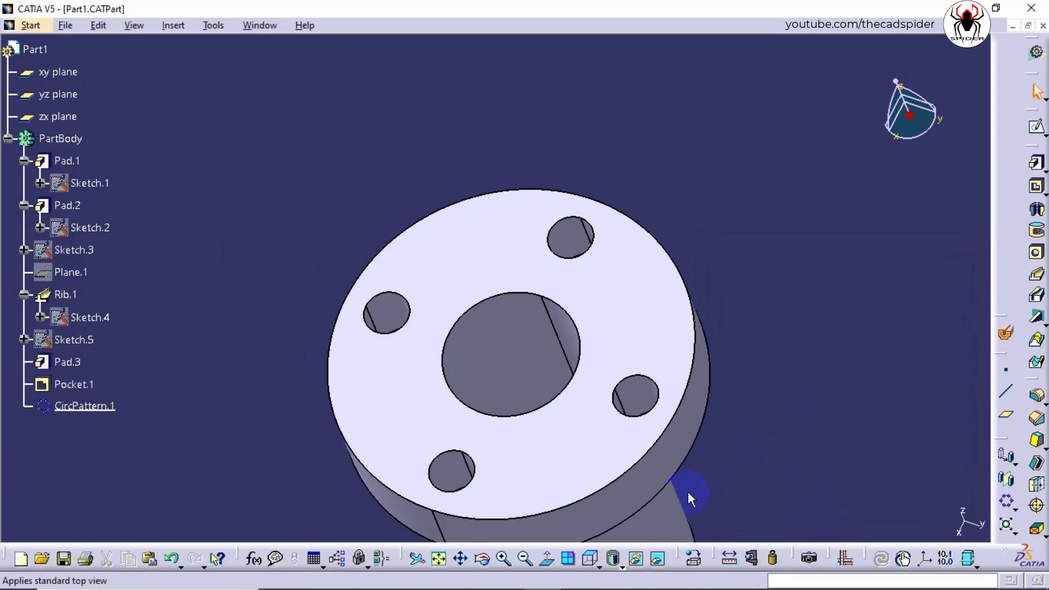
middle_drag(817, 462, 733, 330)
ctrl+middle_drag(748, 226, 702, 305)
middle_drag(728, 398, 740, 288)
click(599, 566)
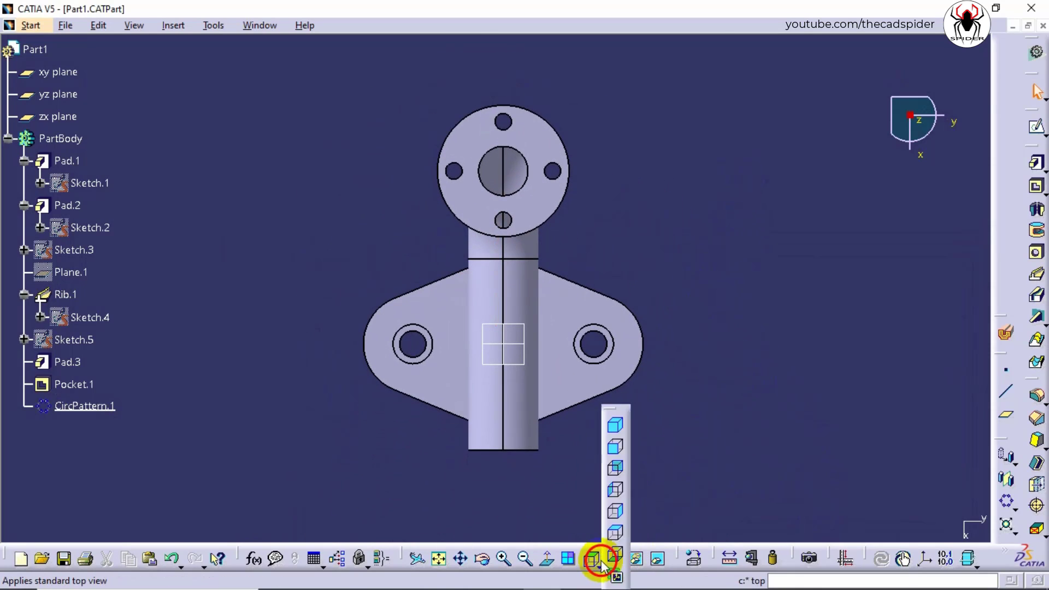
click(599, 566)
click(599, 566)
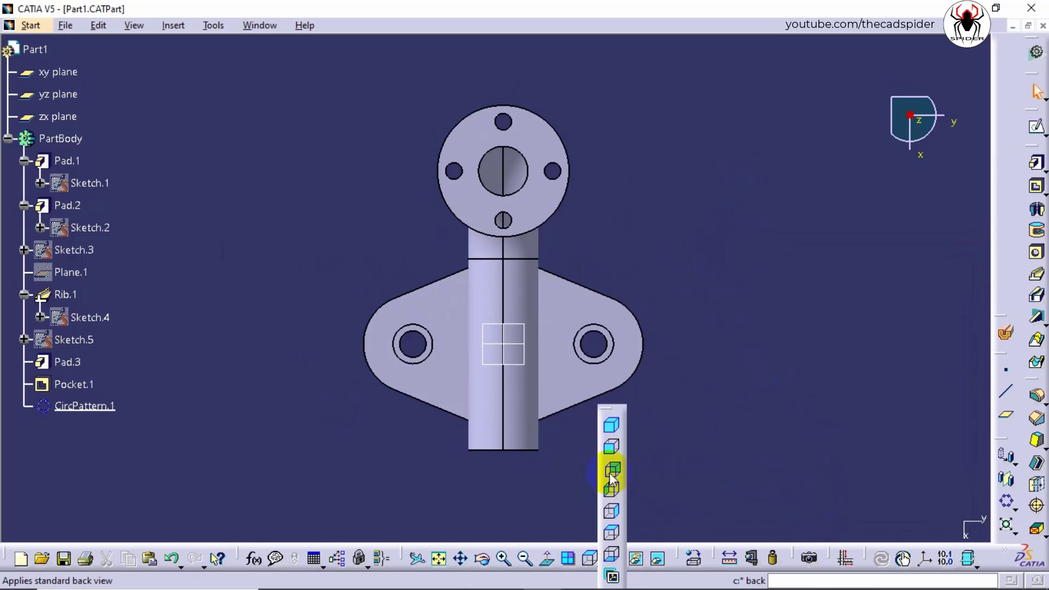
click(611, 426)
click(440, 558)
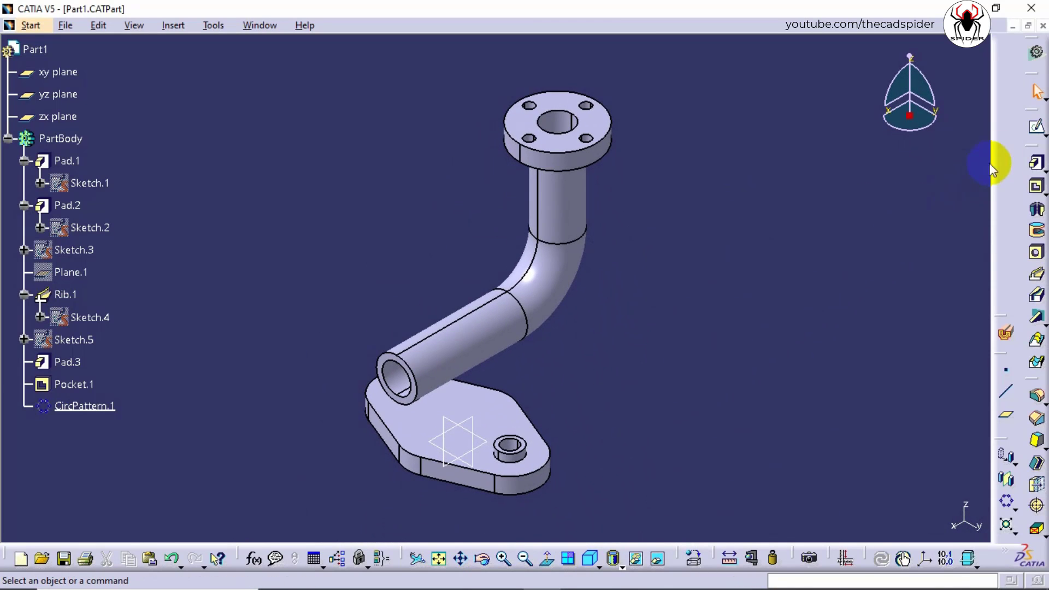
Step: Open a sketch on the end face of the lower pipe and project the pipe's inner bore edge into it
click(1033, 132)
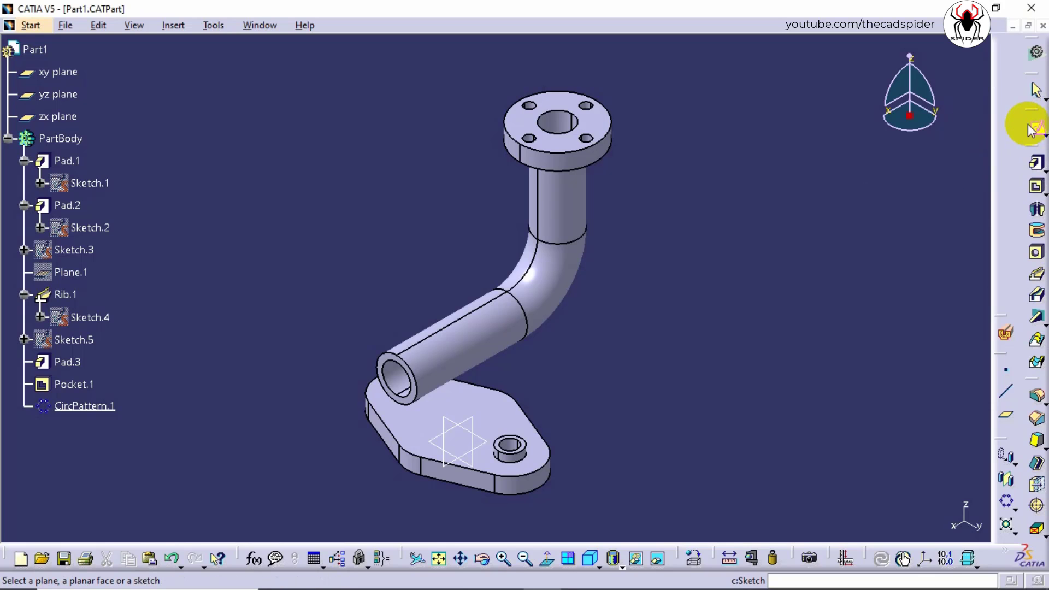
middle_drag(480, 398, 615, 176)
click(600, 234)
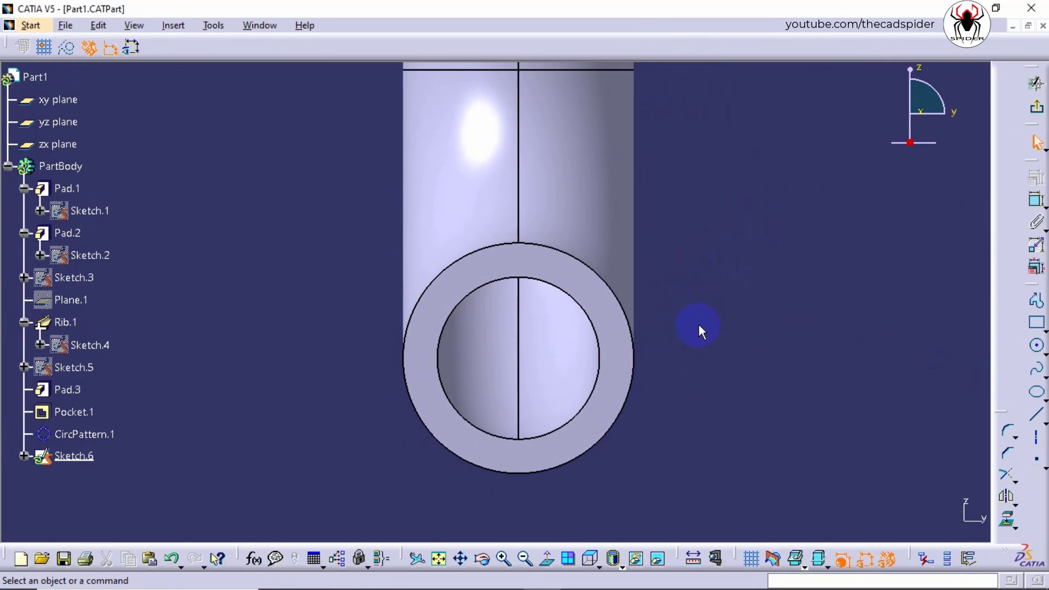
click(1007, 519)
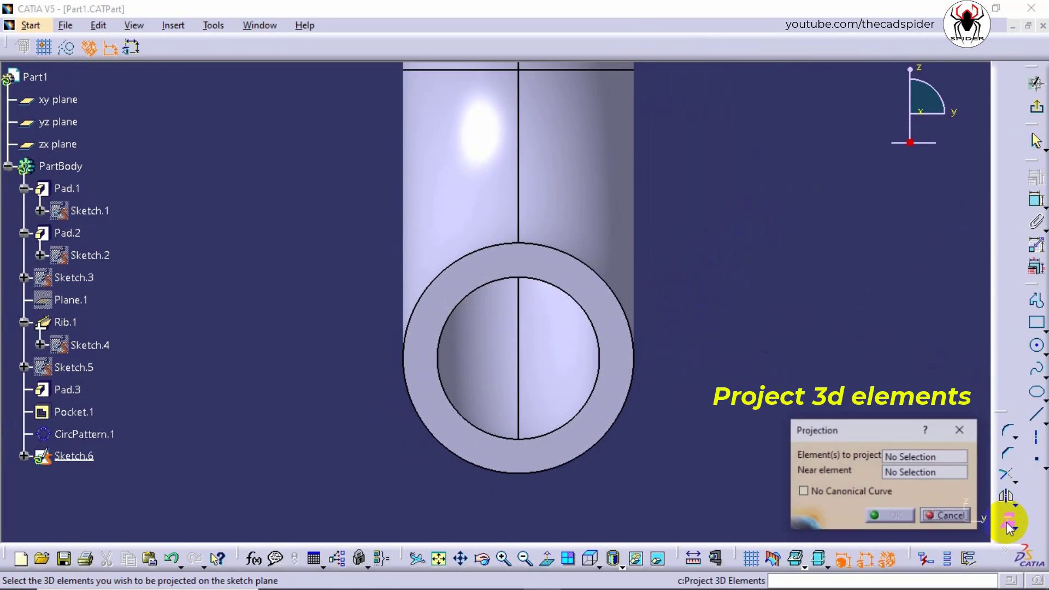
click(593, 389)
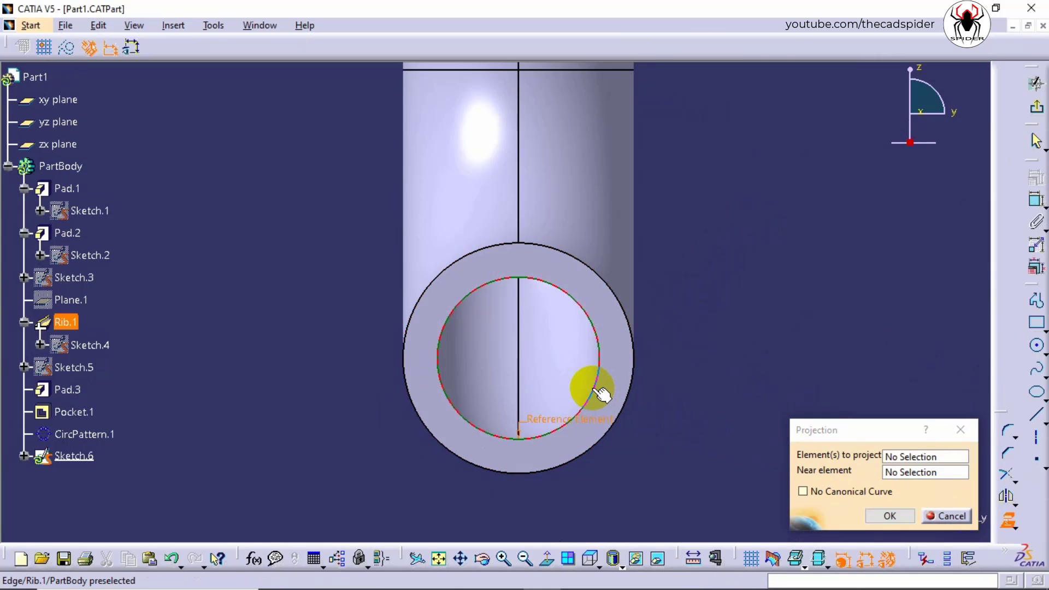
click(891, 516)
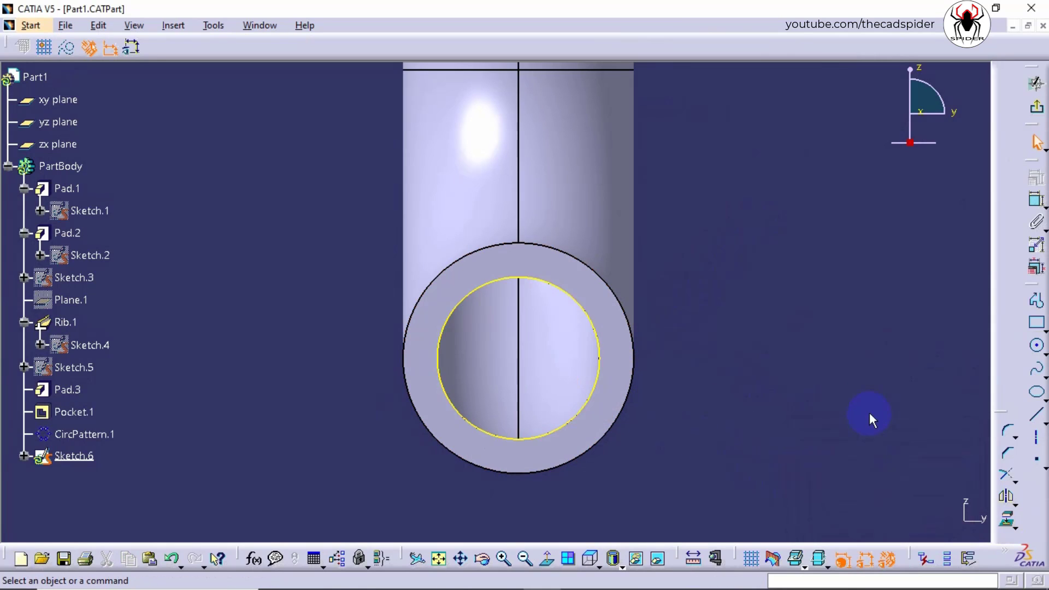
Step: Sketch two circles concentric with the bore outside the pipe, about 78 mm and about 111 mm in diameter
click(1034, 345)
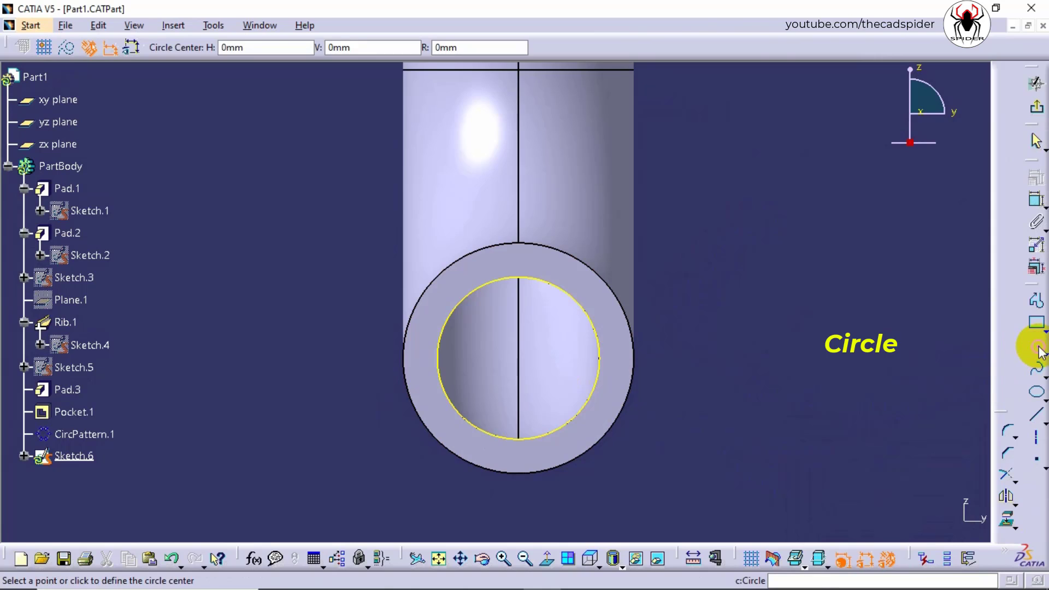
click(525, 361)
click(638, 278)
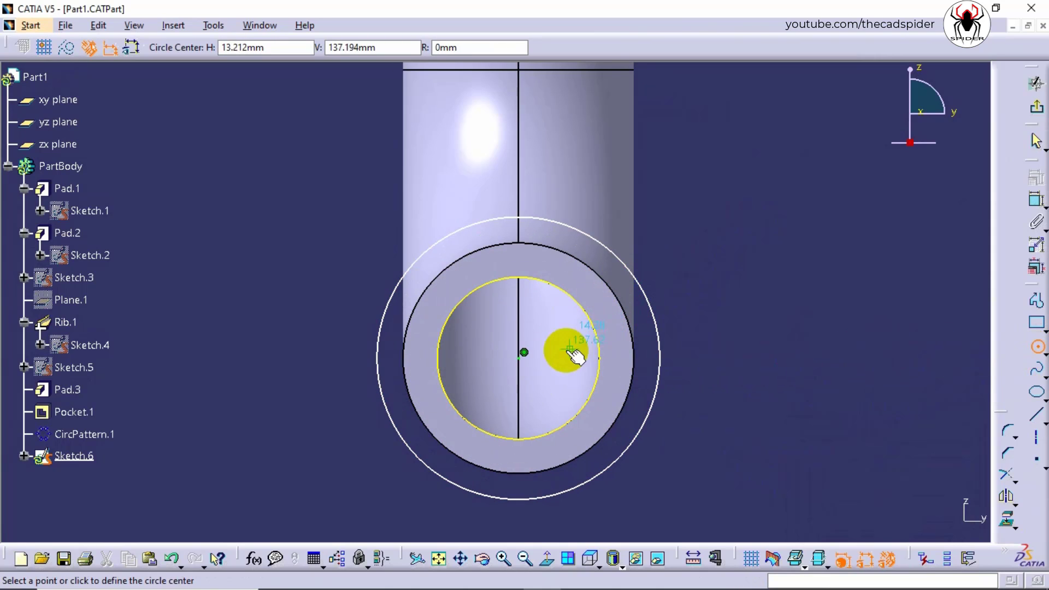
click(526, 360)
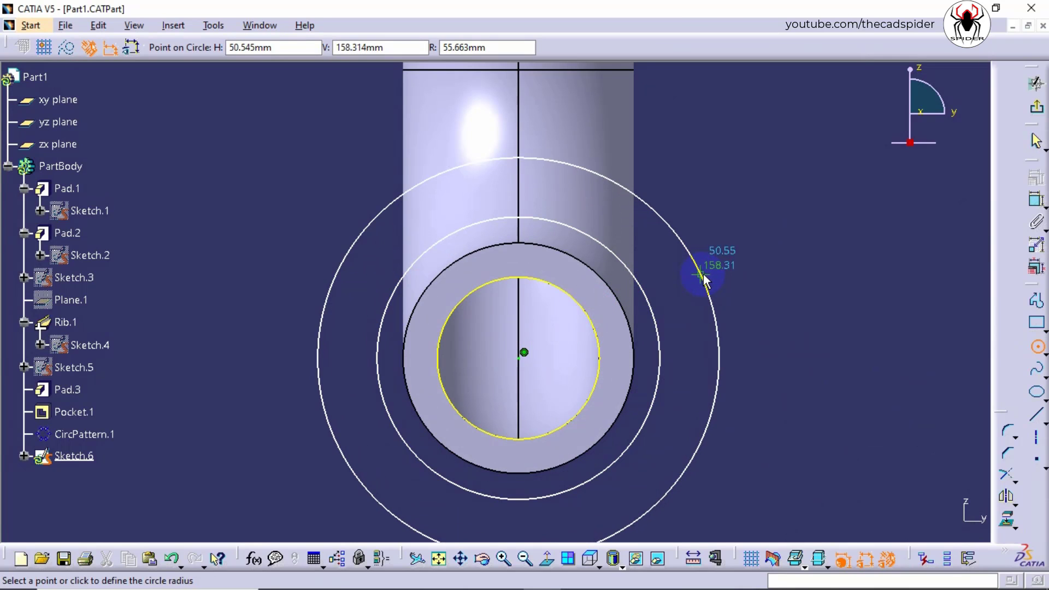
click(705, 275)
key(Escape)
middle_drag(789, 357, 788, 304)
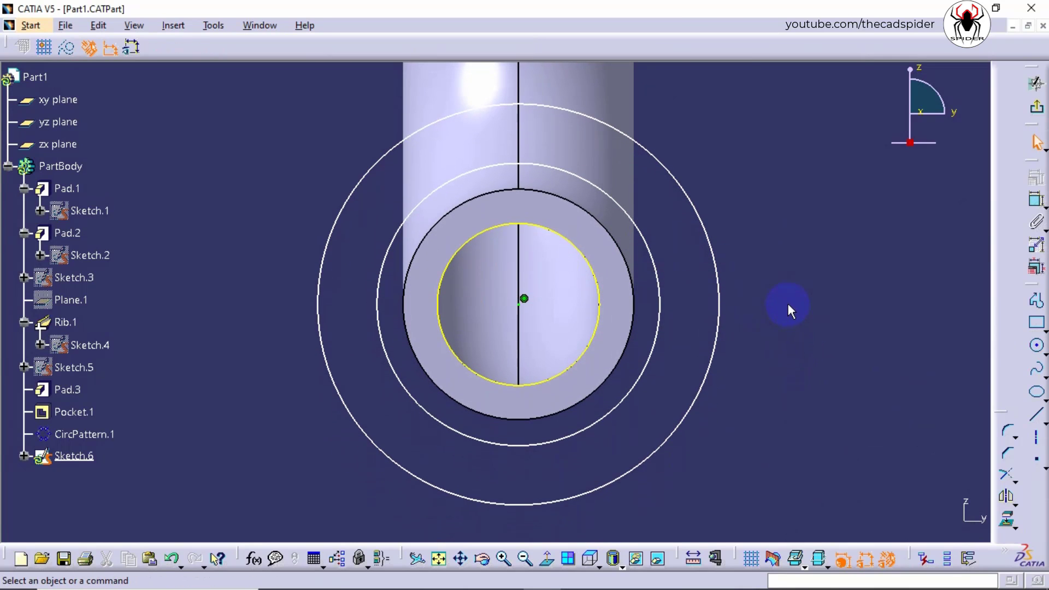
Step: Add diameter dimensions to both concentric circles around the pipe end
click(1039, 204)
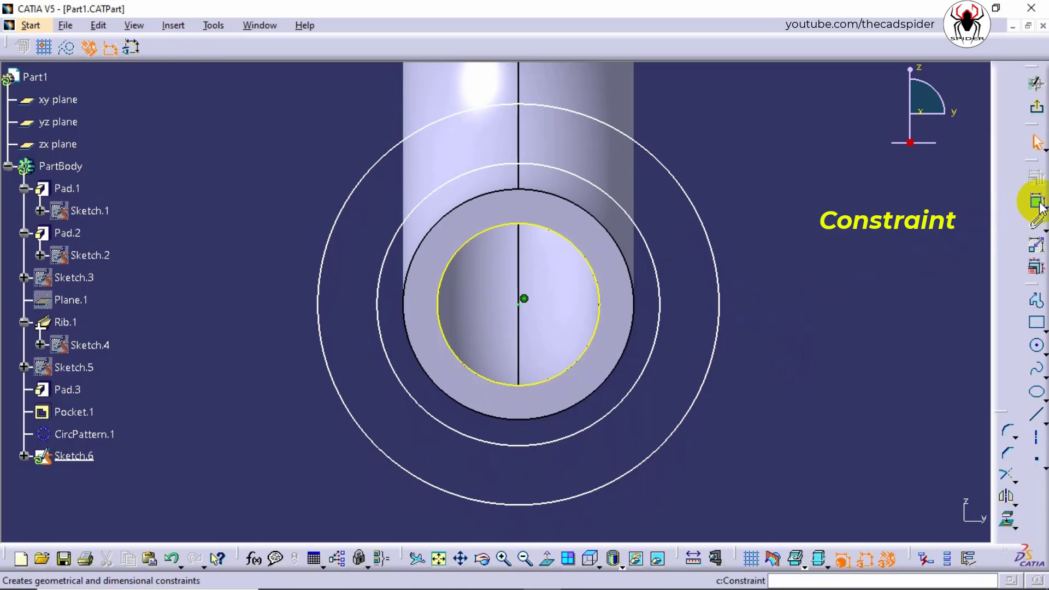
click(659, 319)
click(771, 234)
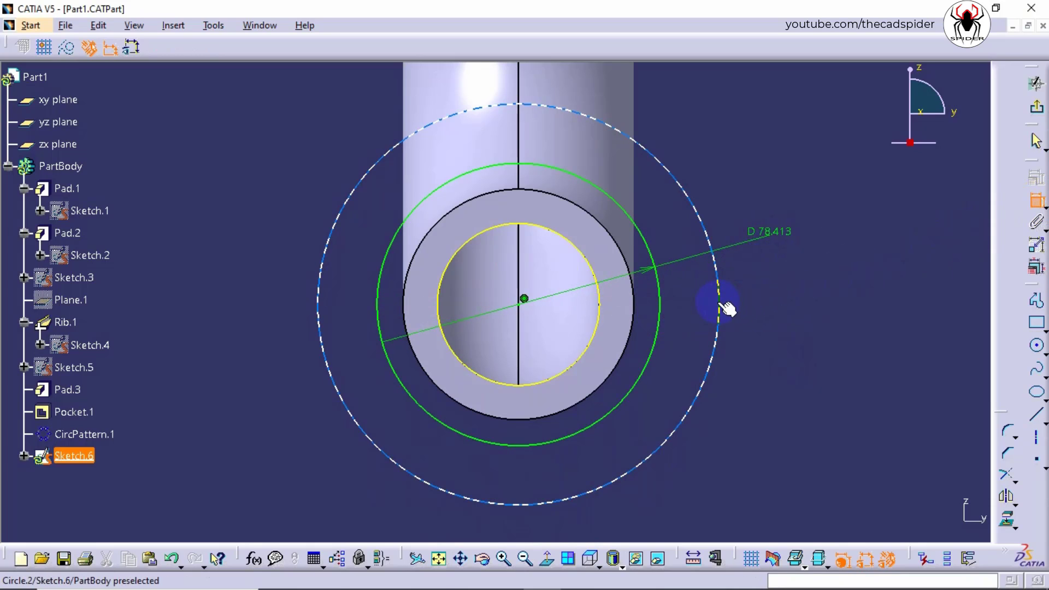
click(720, 301)
click(842, 299)
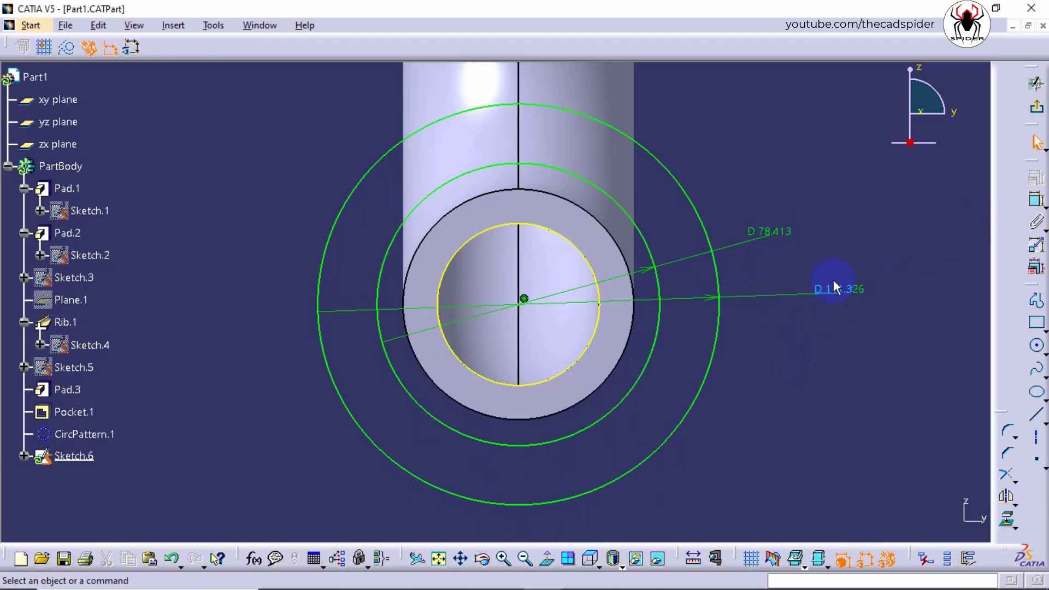
Step: Set the smaller circle's diameter to 90 mm and the outer circle's to 120 mm, and move the 120 mm dimension clear below
double_click(779, 233)
drag(786, 436, 722, 438)
key(Return)
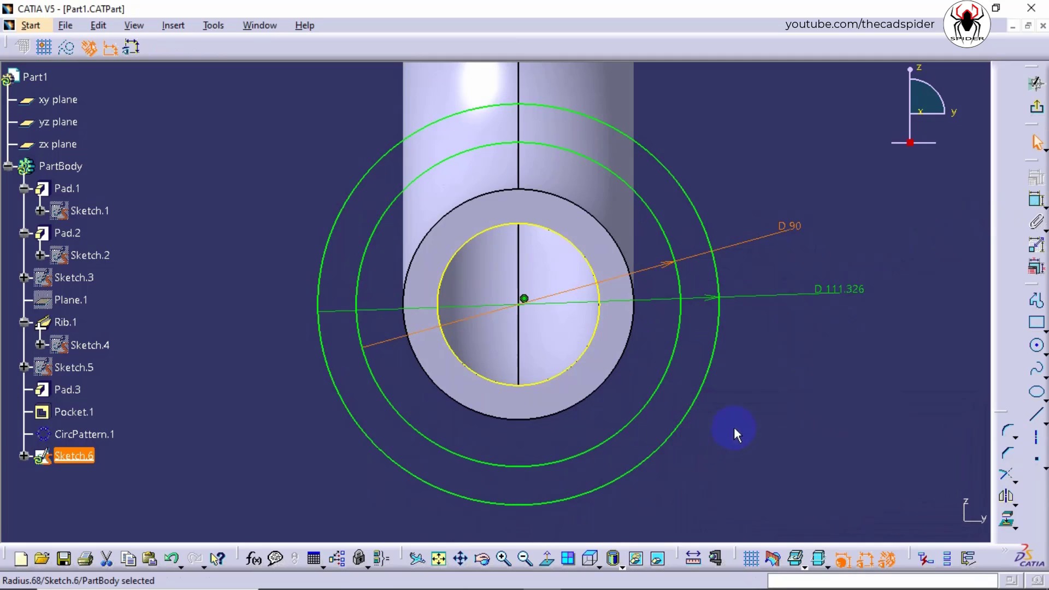
double_click(845, 302)
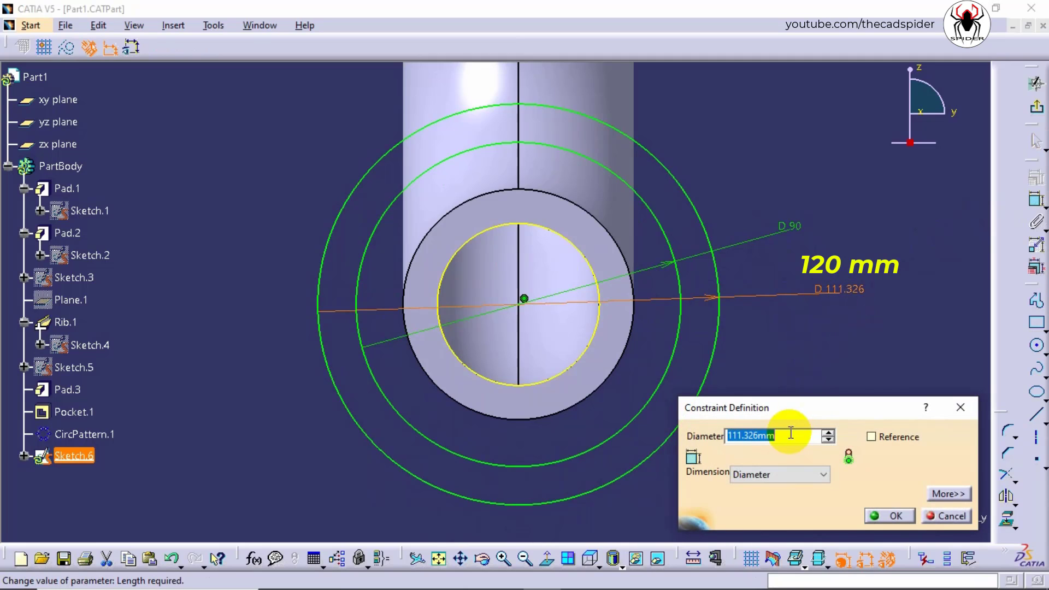
drag(787, 435, 677, 445)
text(120)
key(Return)
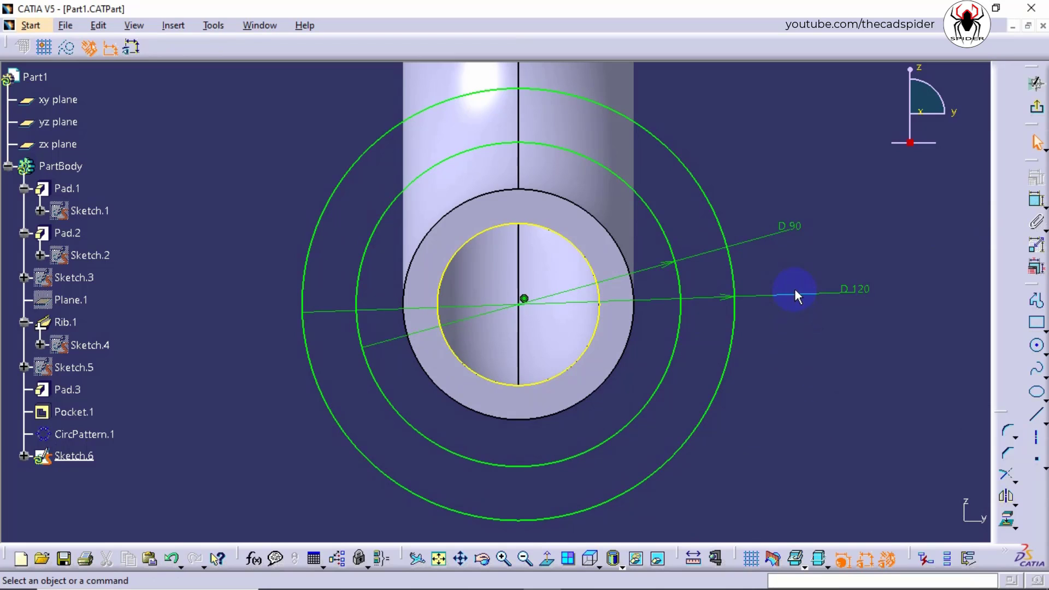
drag(795, 303, 704, 478)
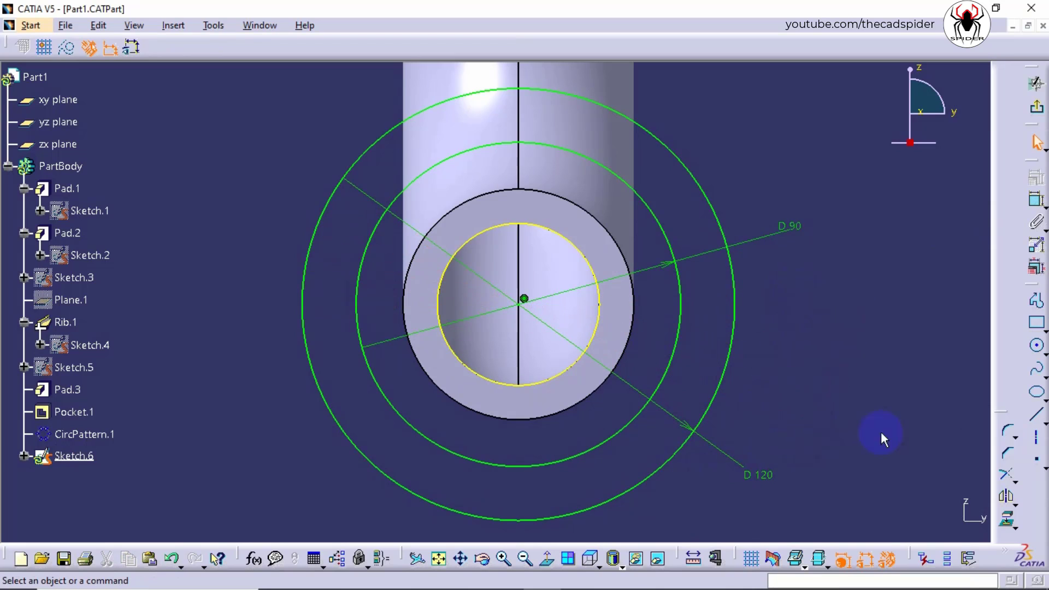
Step: Draw a horizontal axis from the bore centre to the 90 mm circle and sketch a circle about 13 mm in diameter at its end
click(1037, 440)
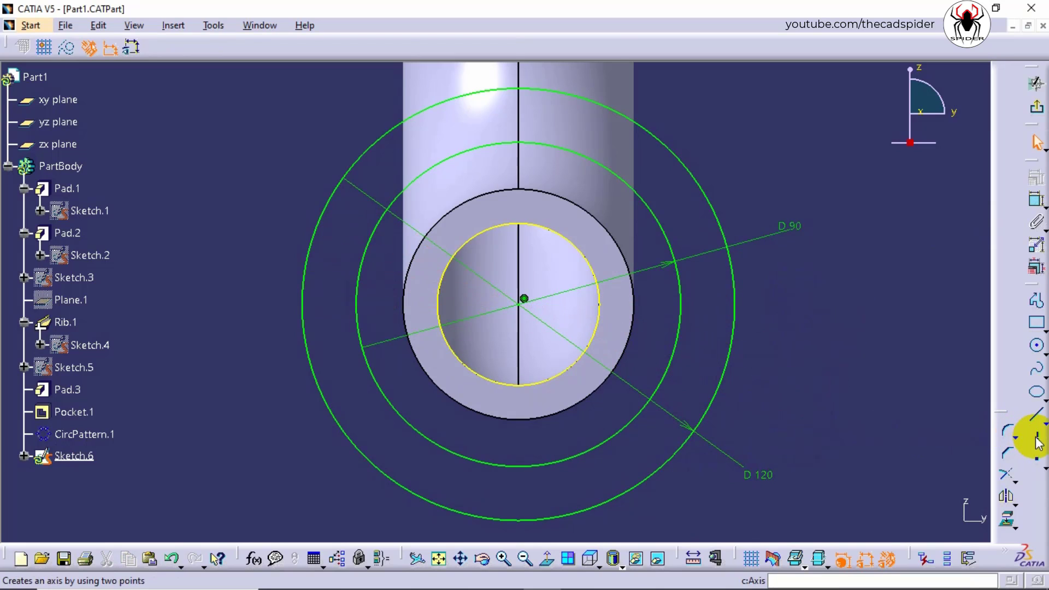
click(524, 299)
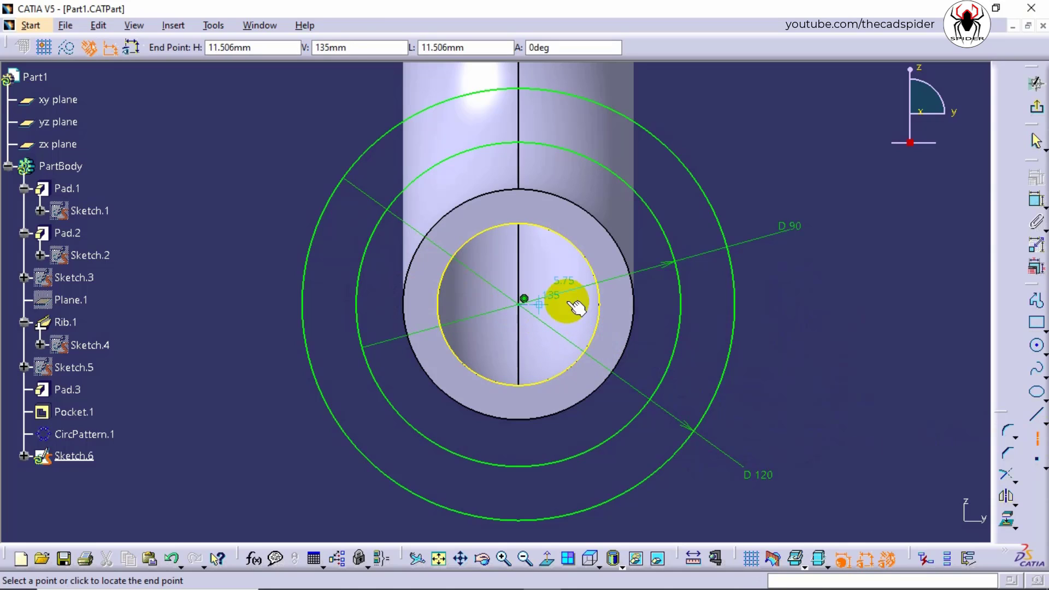
click(683, 303)
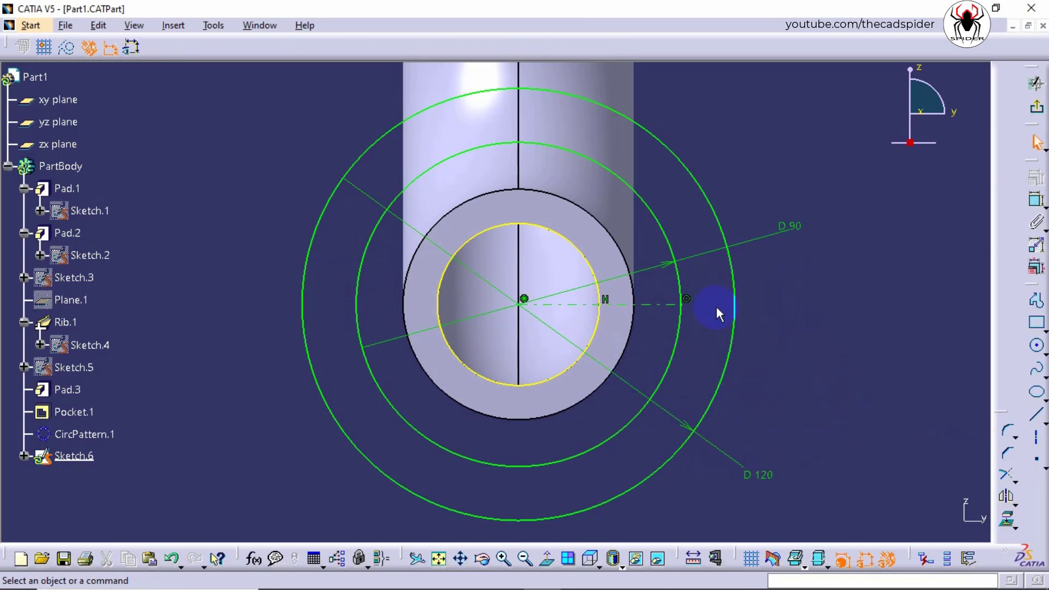
click(1036, 344)
click(680, 304)
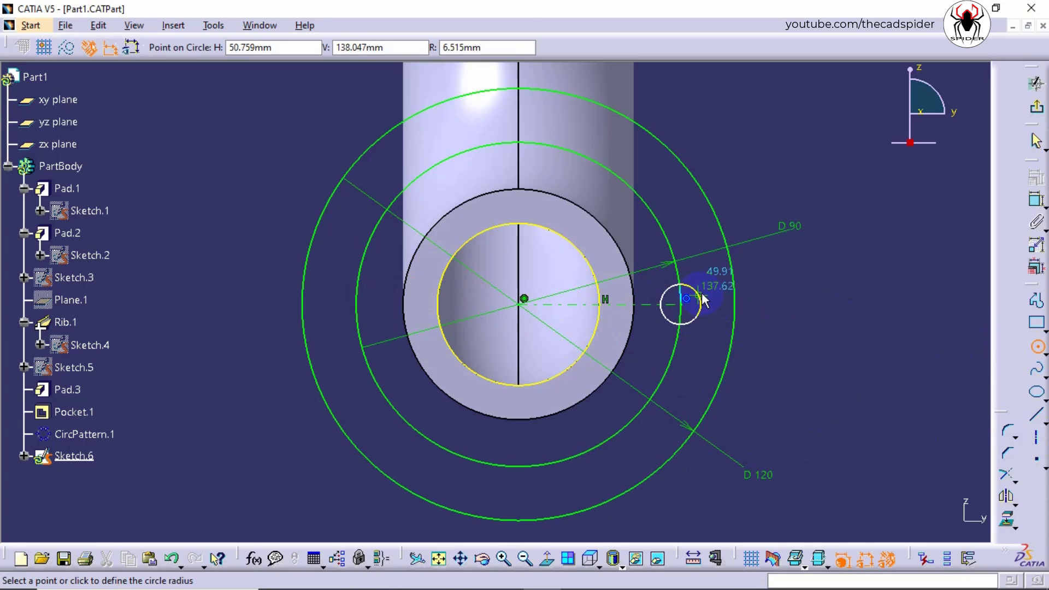
click(704, 304)
Step: Dimension the small bolt-hole circle and set its diameter to 15 mm
click(1034, 200)
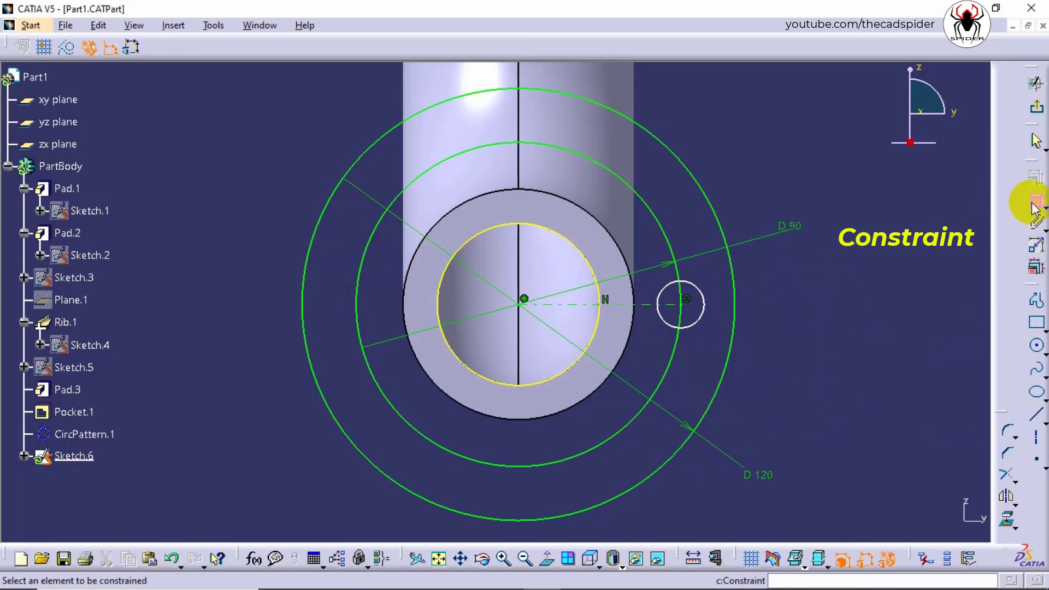
click(702, 313)
click(760, 367)
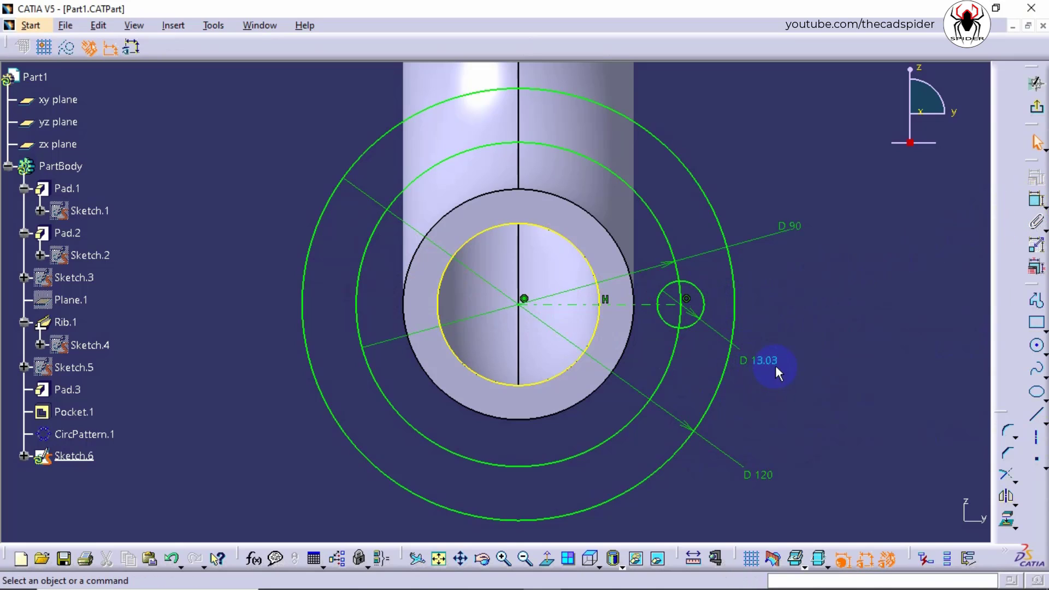
double_click(765, 361)
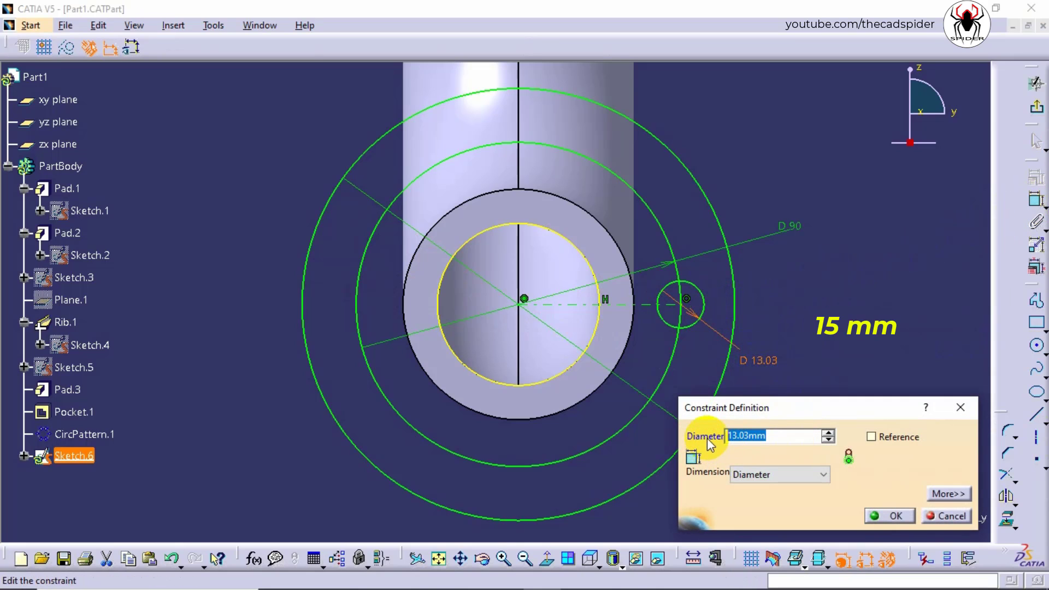
text(15)
key(Return)
click(826, 428)
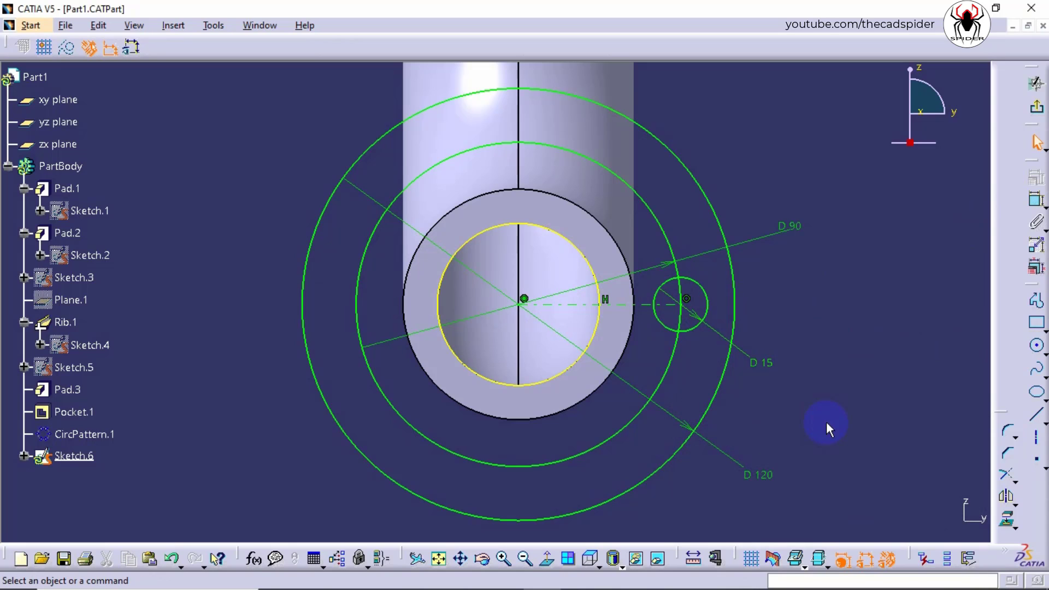
Step: Convert the 90 mm circle to a construction element and exit the sketch
click(675, 356)
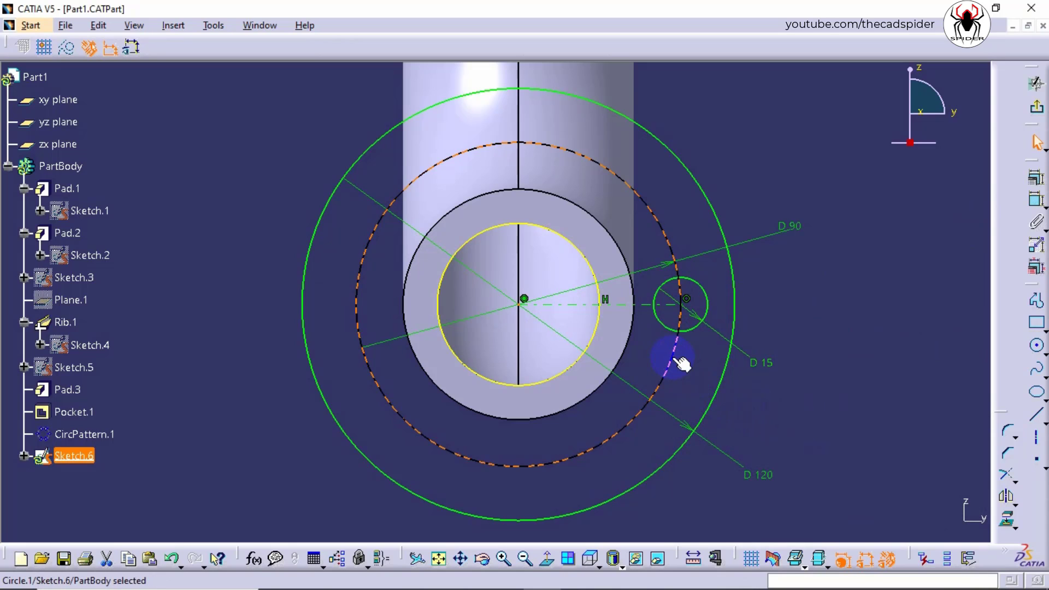
right_click(674, 356)
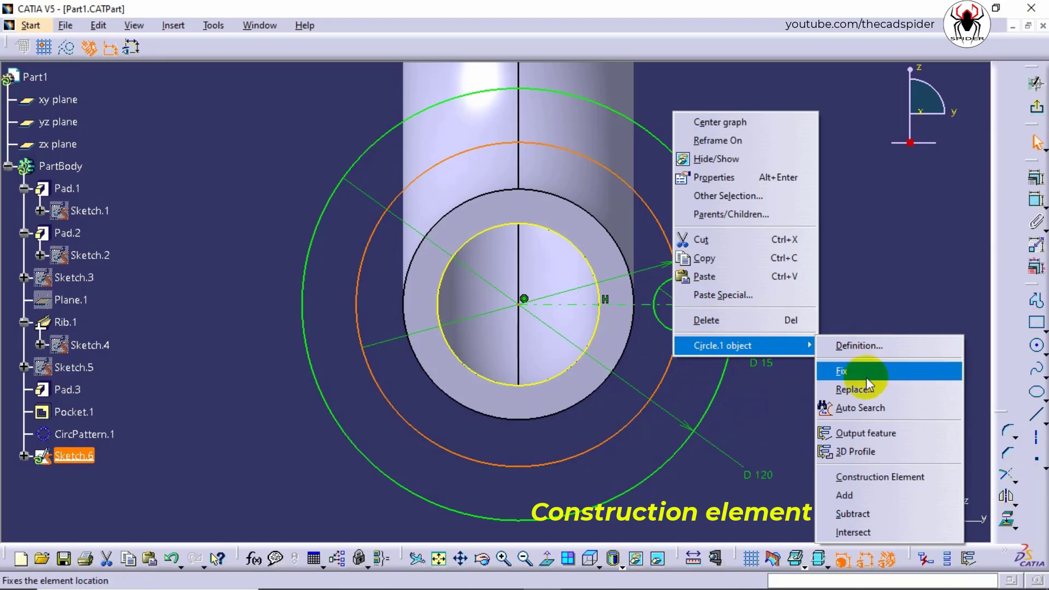
click(857, 485)
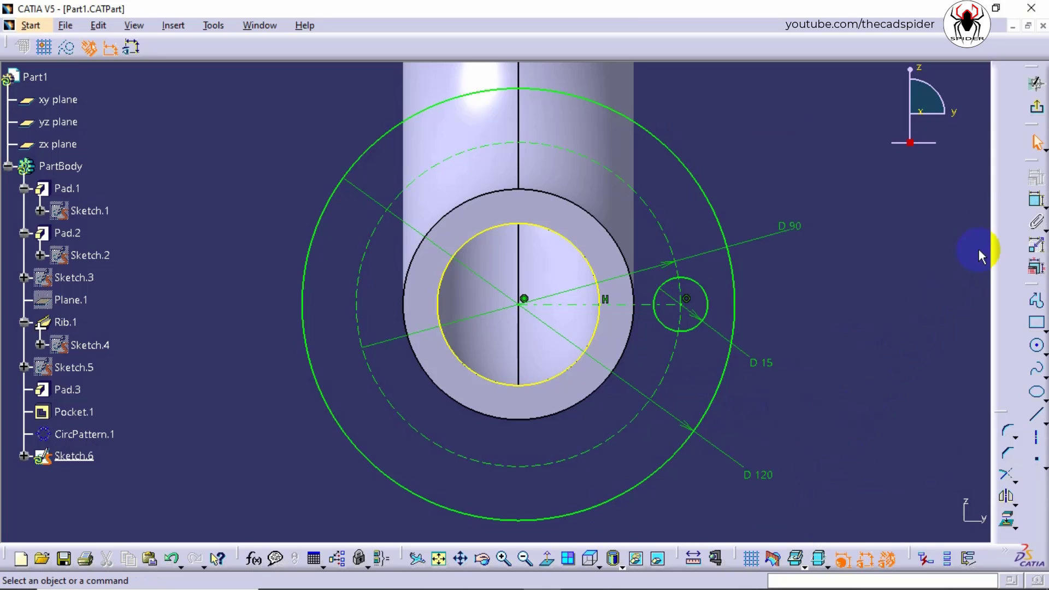
click(1035, 109)
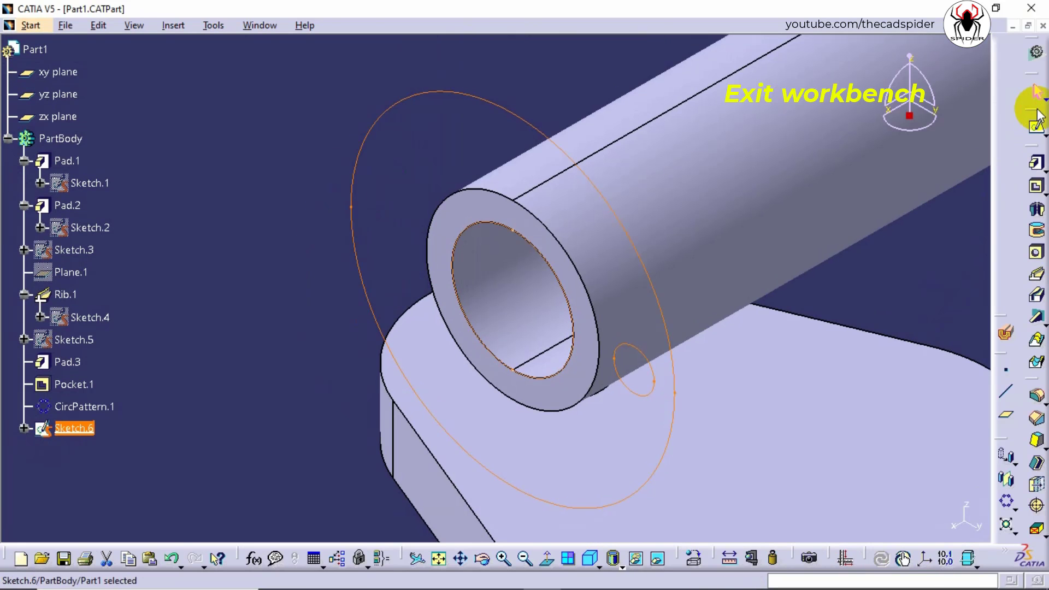
click(943, 241)
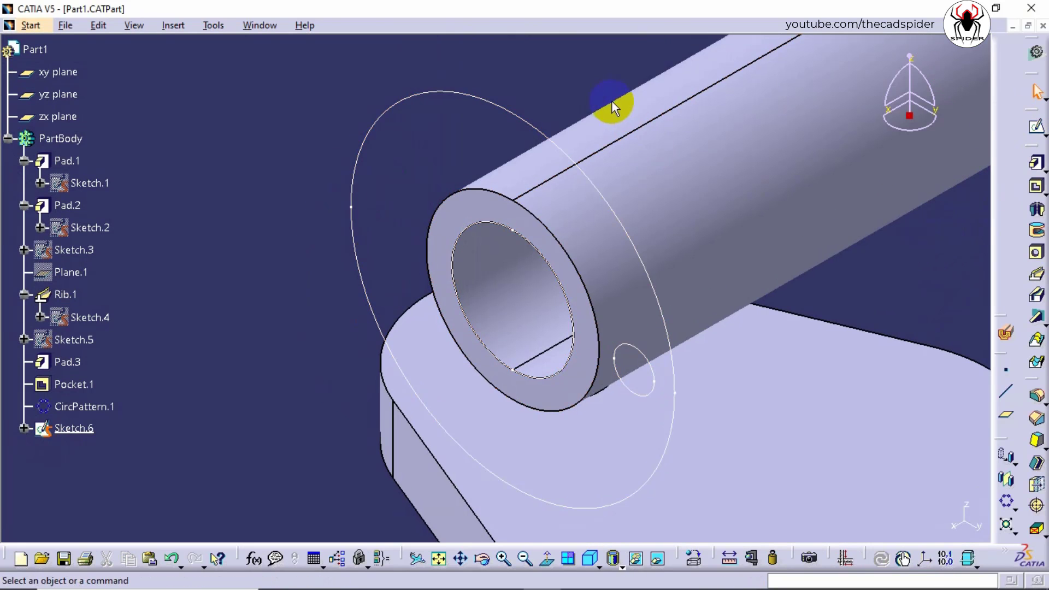
Step: Pad only the 120 mm circle and the bore circle of the flange sketch by 25 mm, reversed so it extends back along the pipe
ctrl+middle_drag(613, 103, 634, 192)
middle_drag(825, 313, 763, 281)
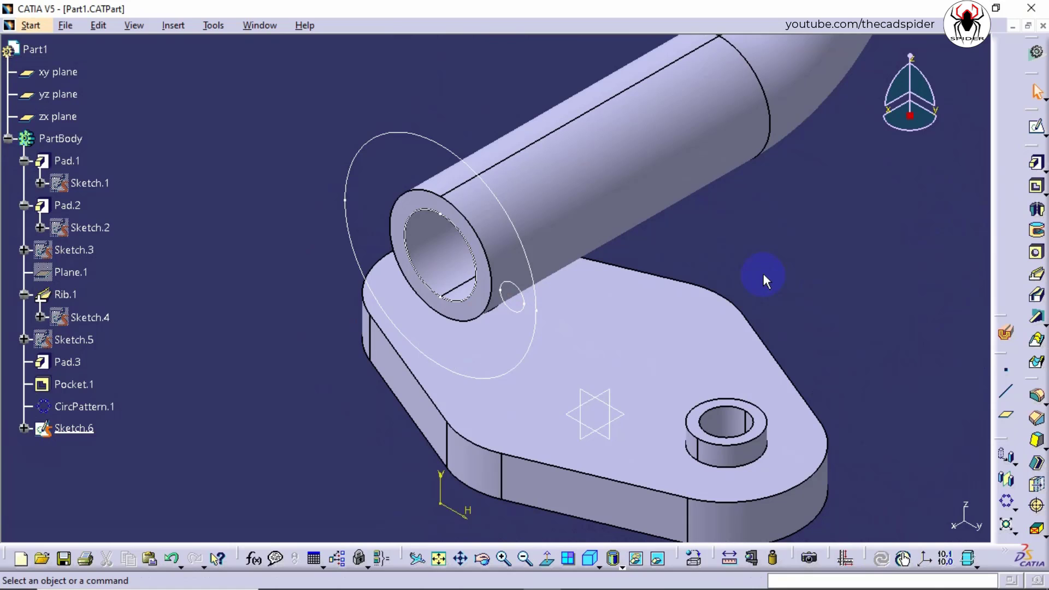
click(1033, 162)
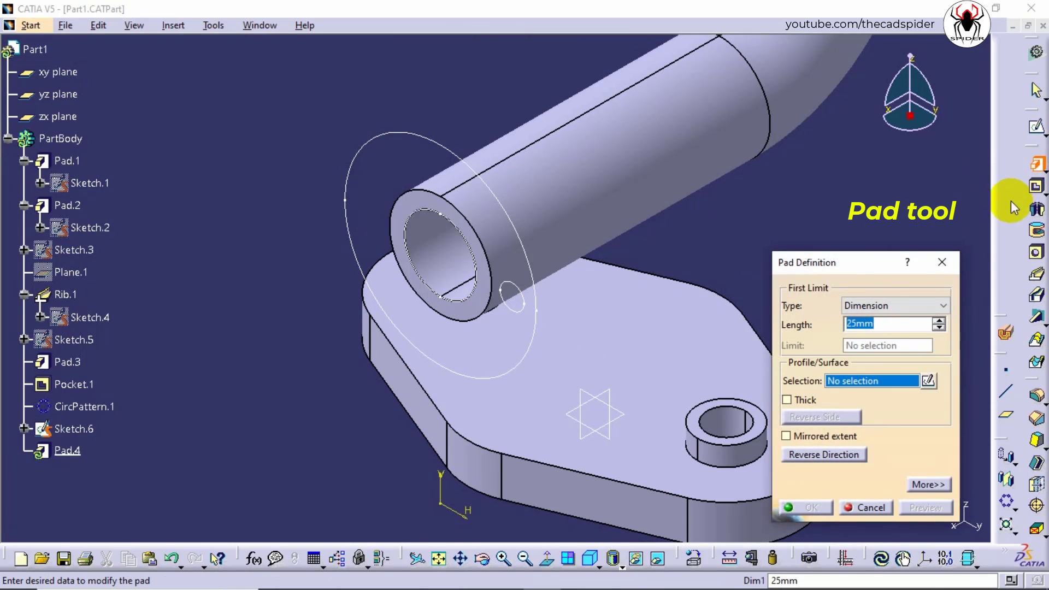
right_click(855, 380)
click(886, 461)
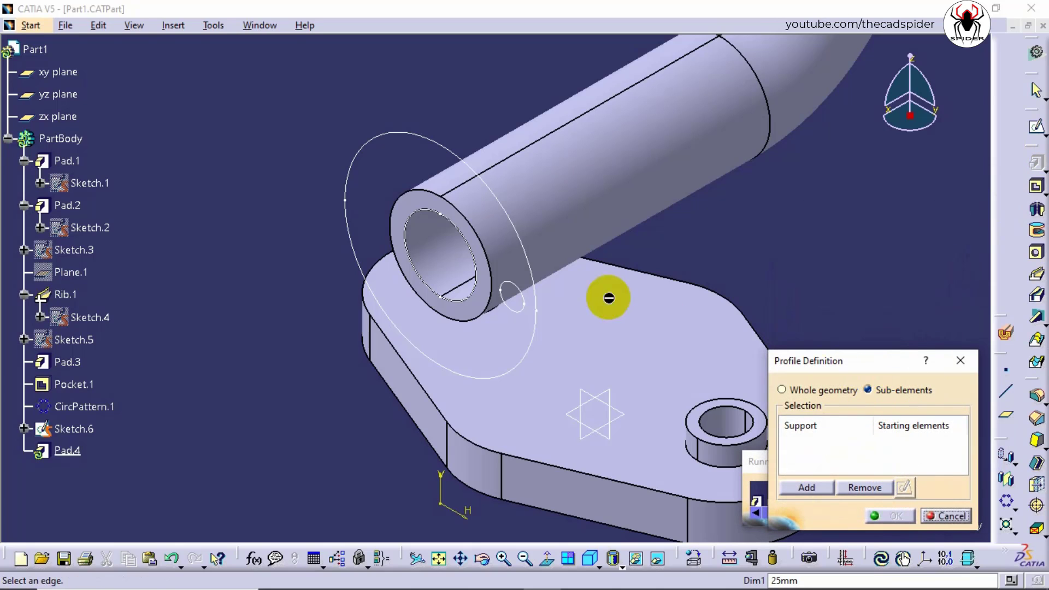
click(362, 162)
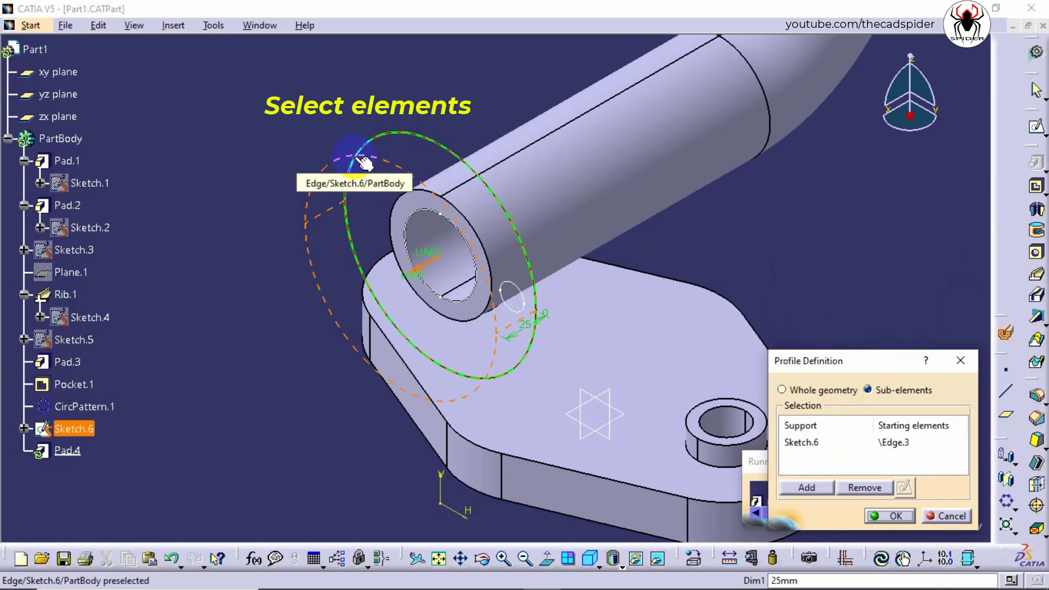
click(427, 220)
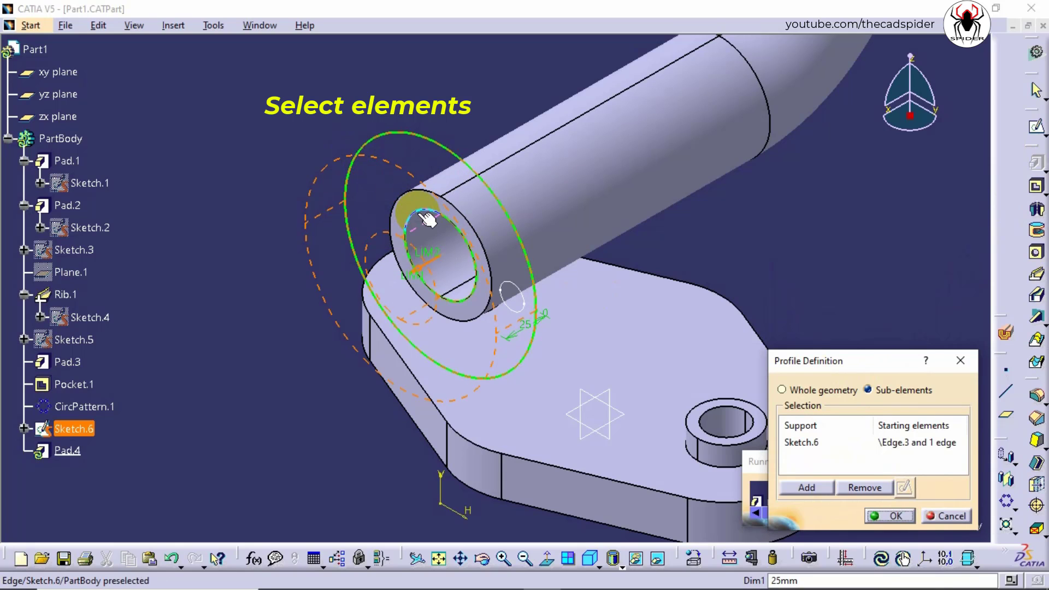
click(888, 516)
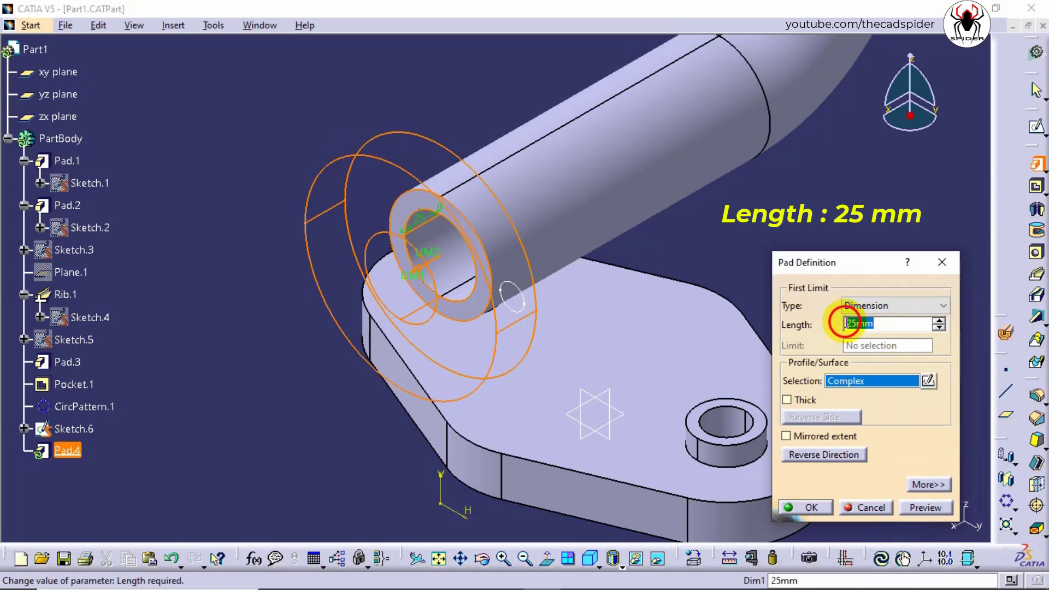
click(814, 455)
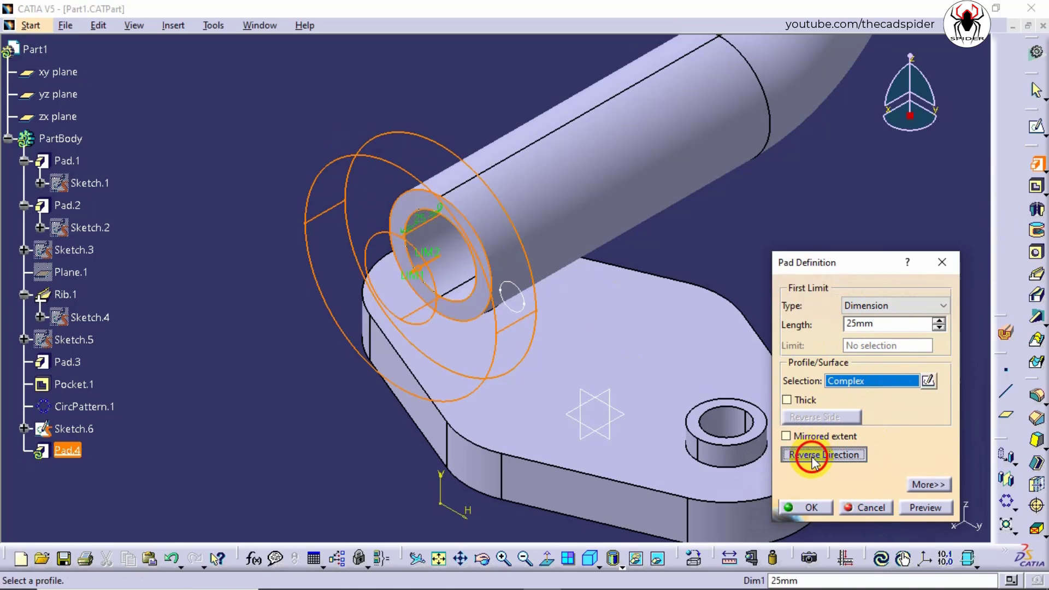
click(922, 507)
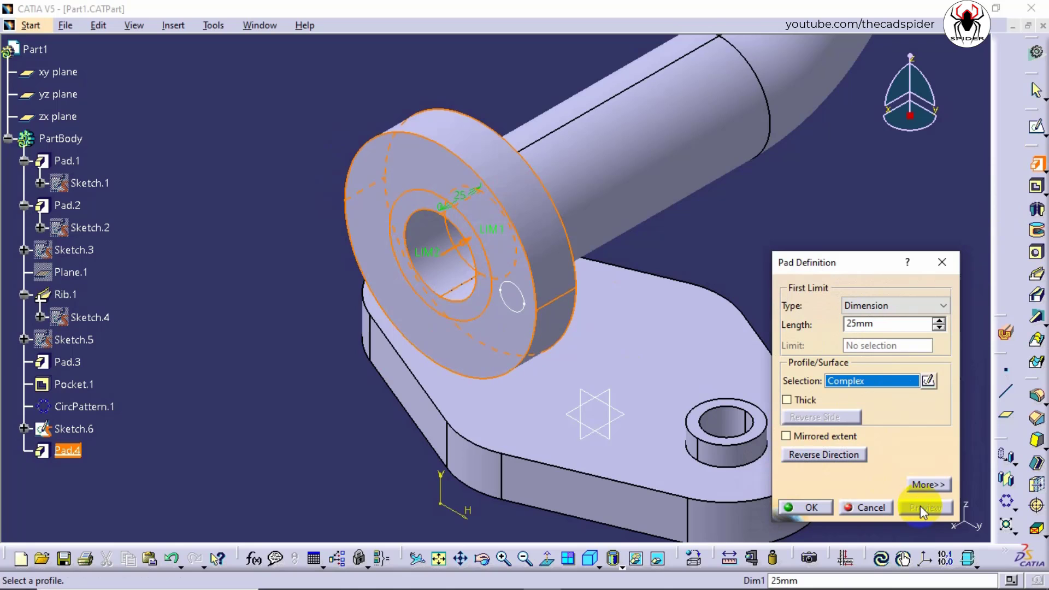
click(808, 507)
click(832, 355)
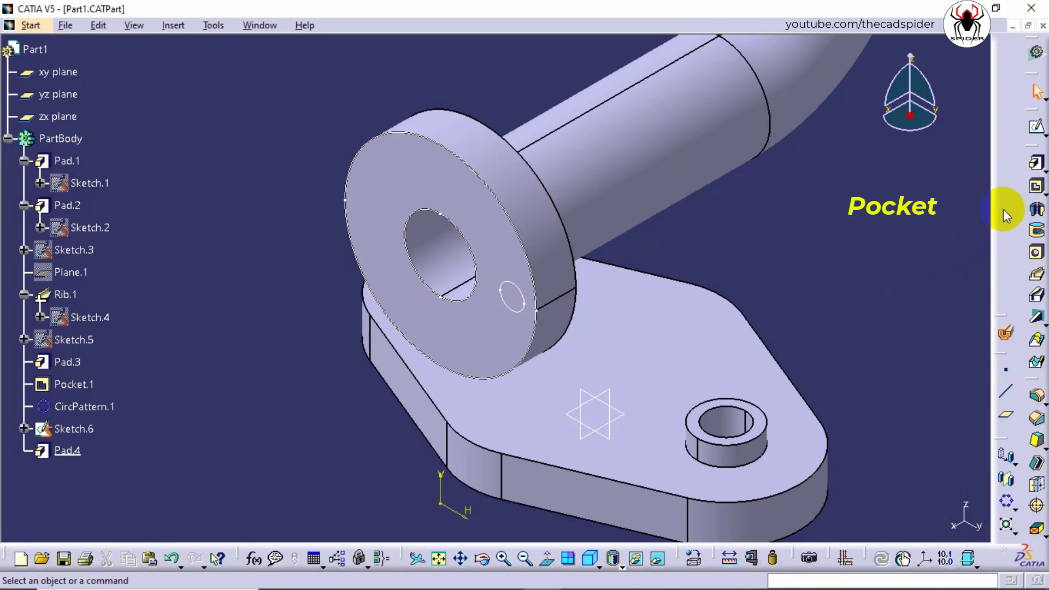
Step: Cut the 15 mm circle through the flange with an Up to next pocket, and hide the flange sketch
click(1035, 186)
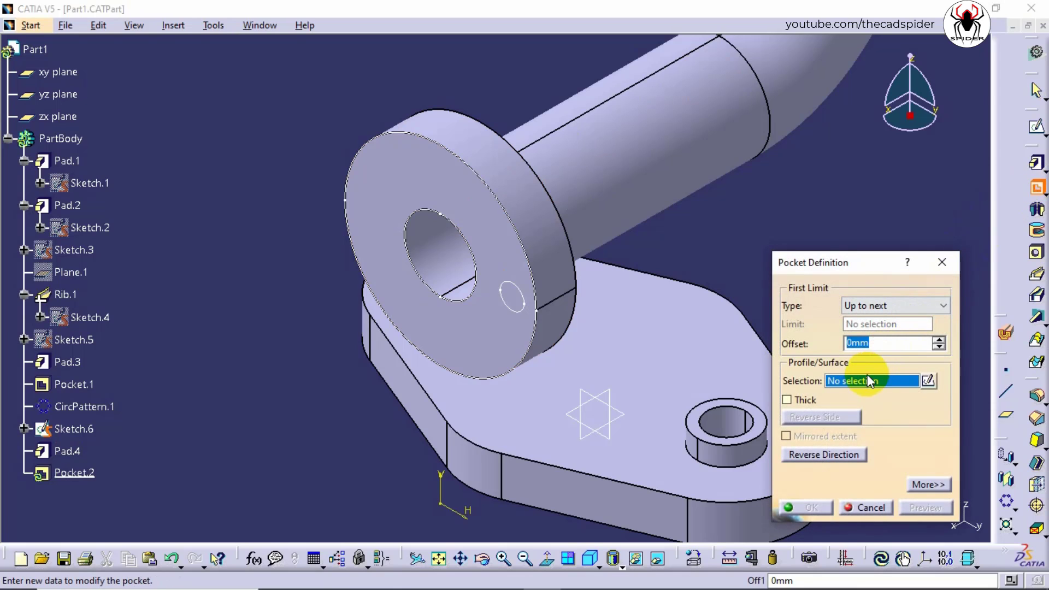
right_click(865, 382)
click(897, 463)
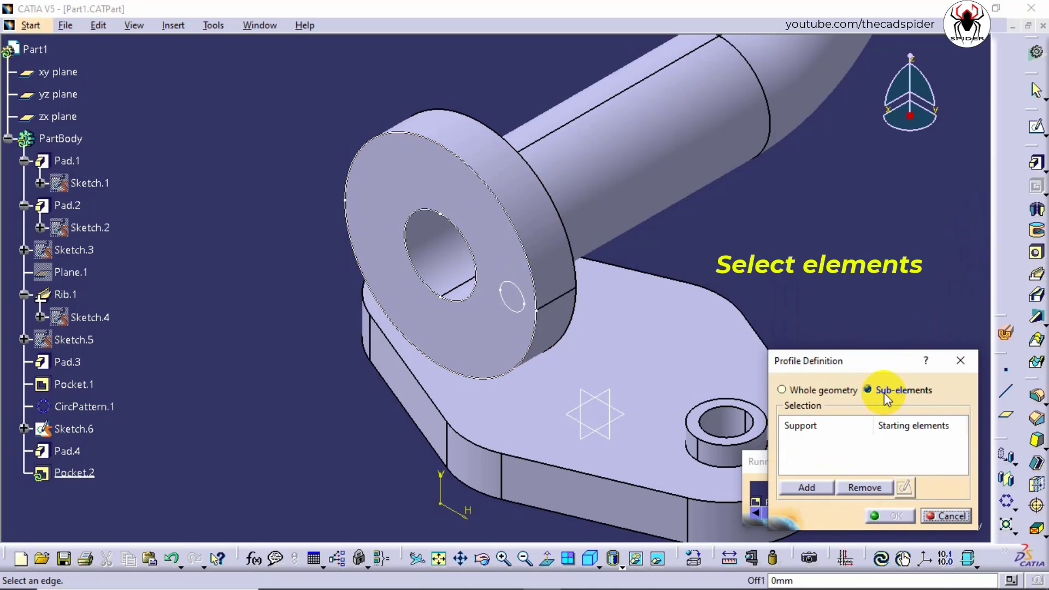
click(521, 321)
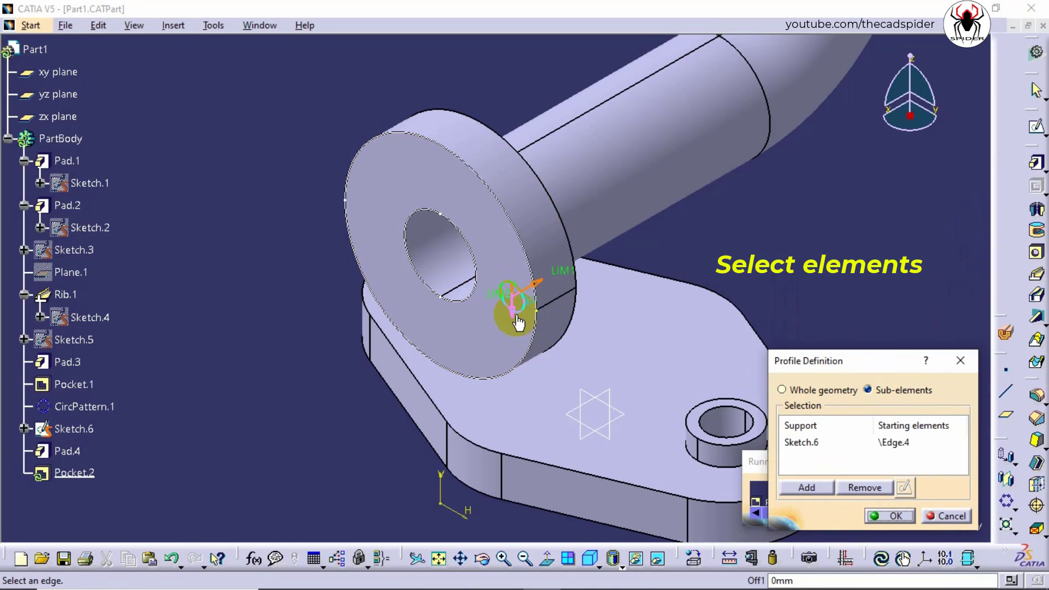
click(885, 515)
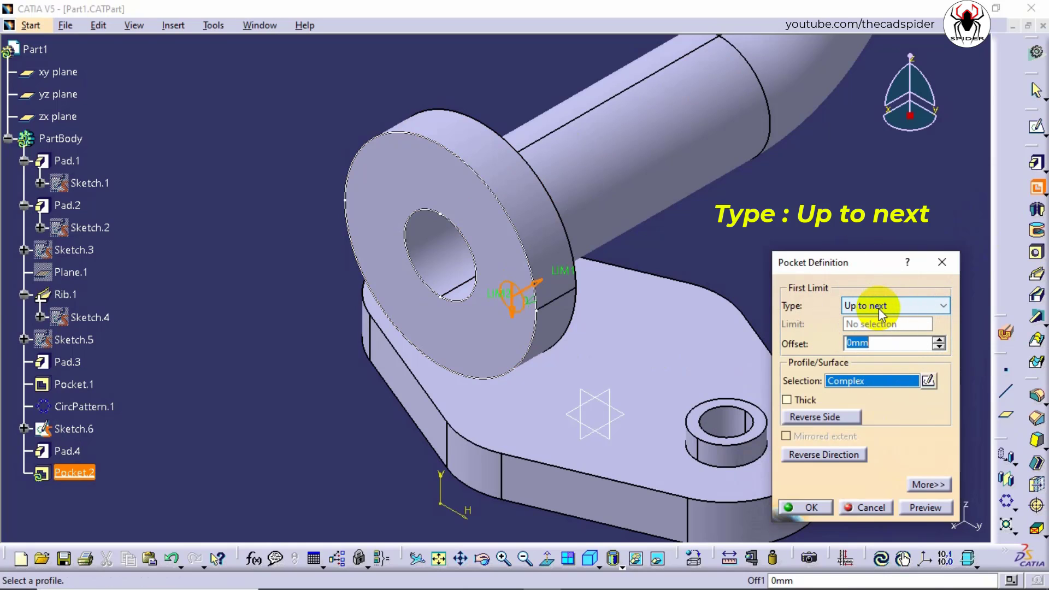
click(923, 508)
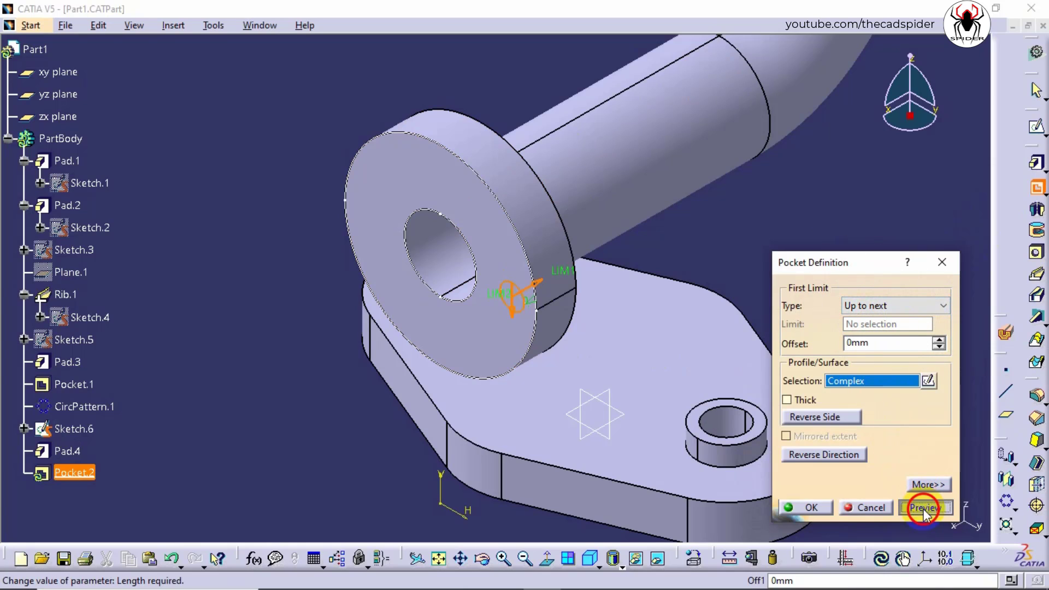
click(812, 507)
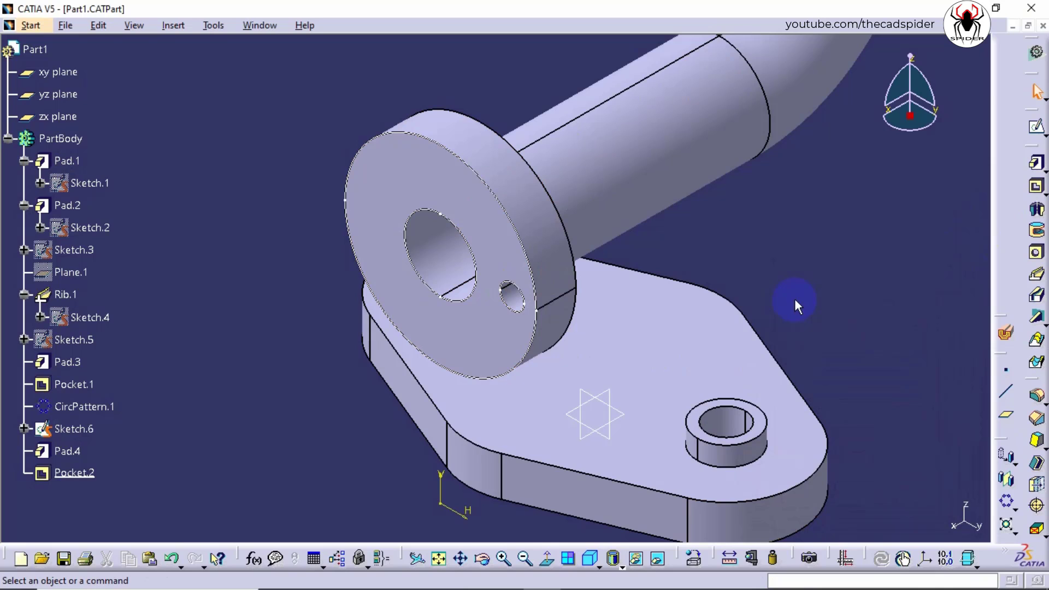
right_click(106, 432)
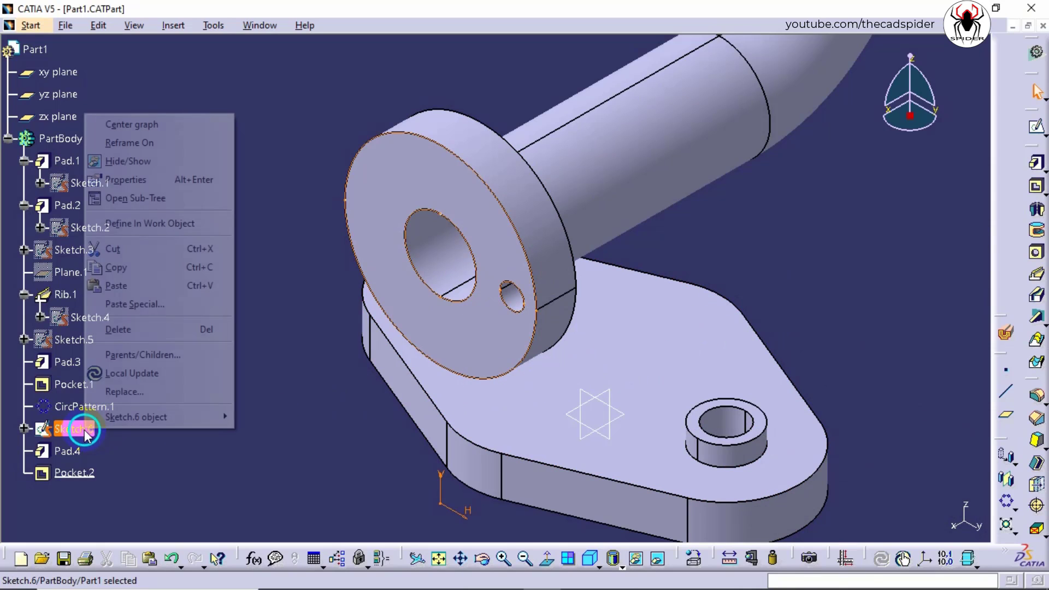
click(167, 160)
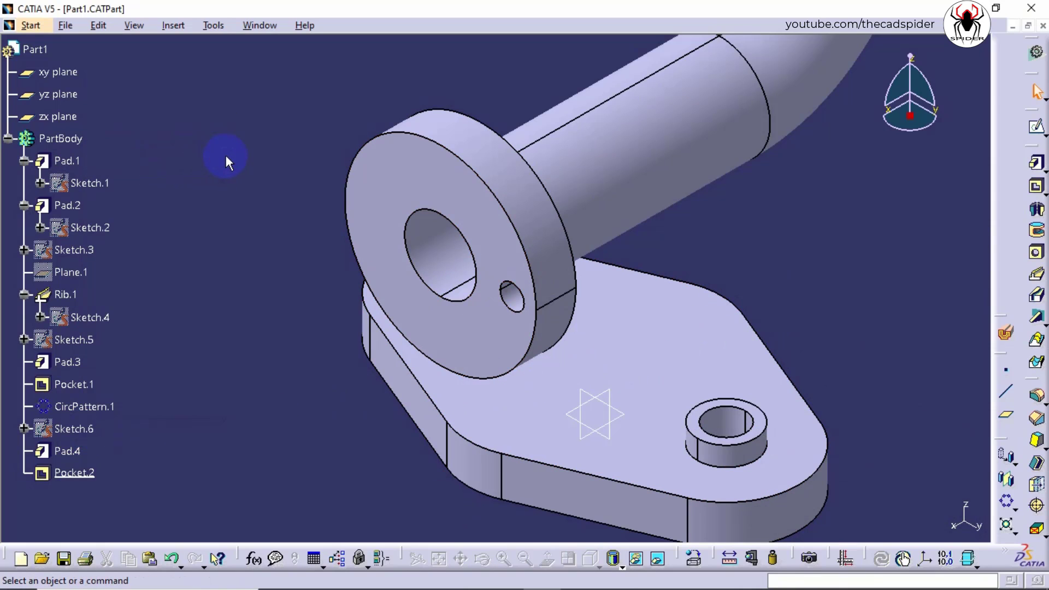
Step: Create a circular pattern of the 15 mm flange hole with complete crown and 4 instances, using the pipe's inner bore face as reference direction
click(174, 26)
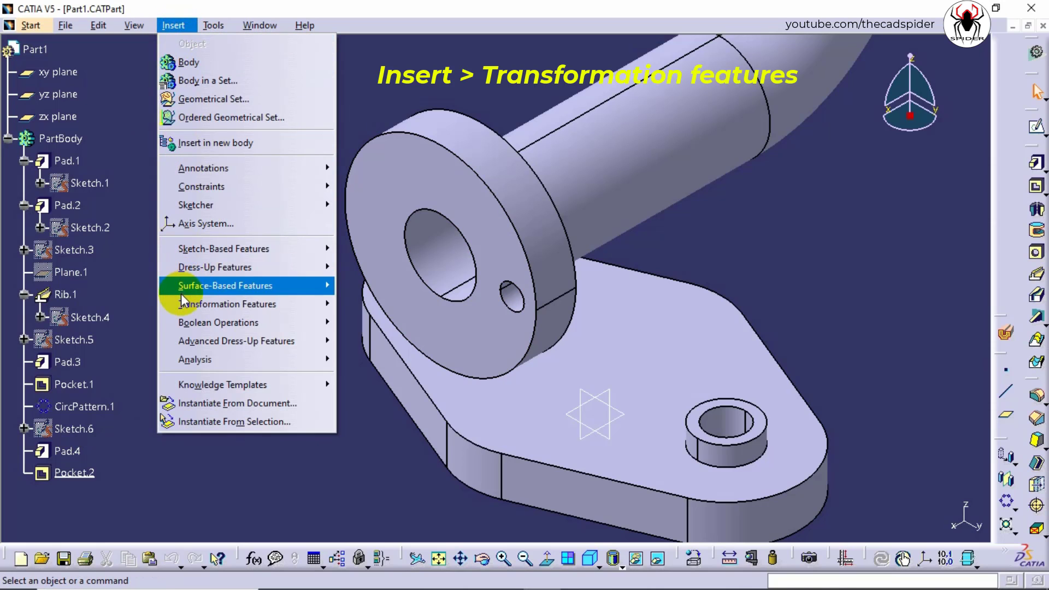
mouse_move(185, 305)
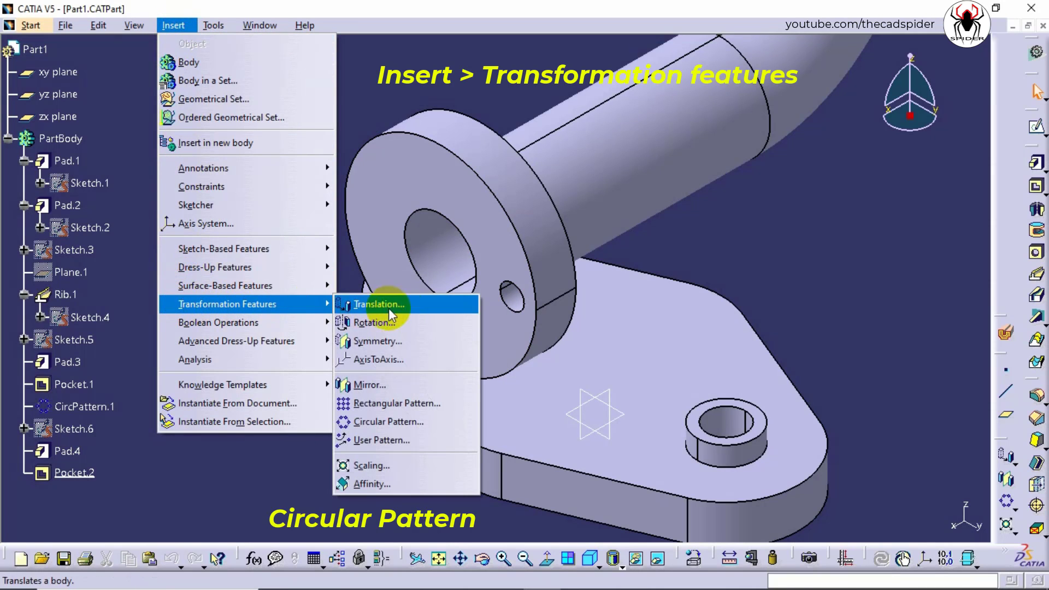
click(402, 423)
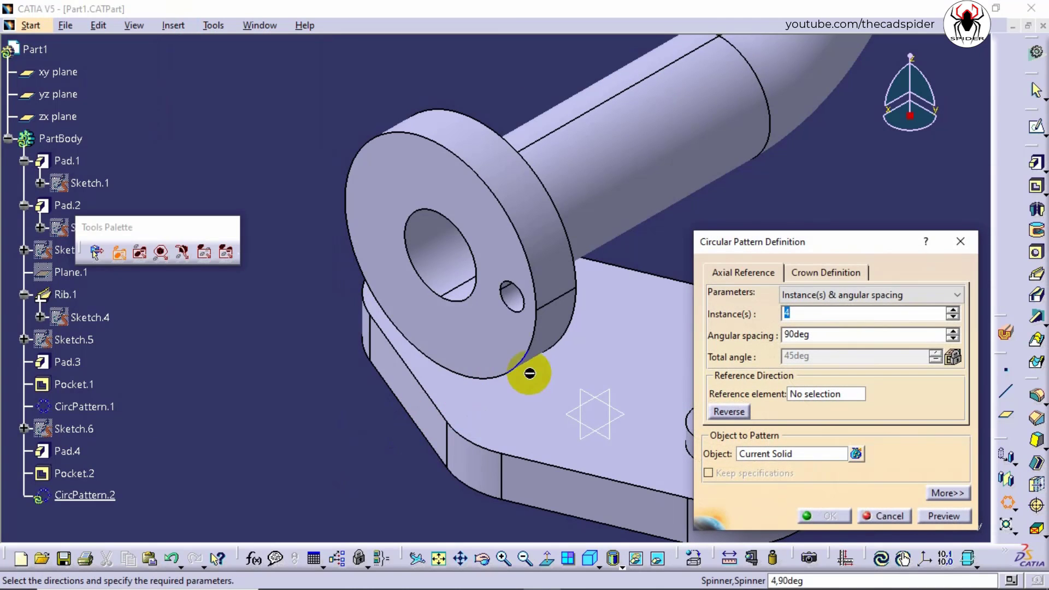
click(797, 295)
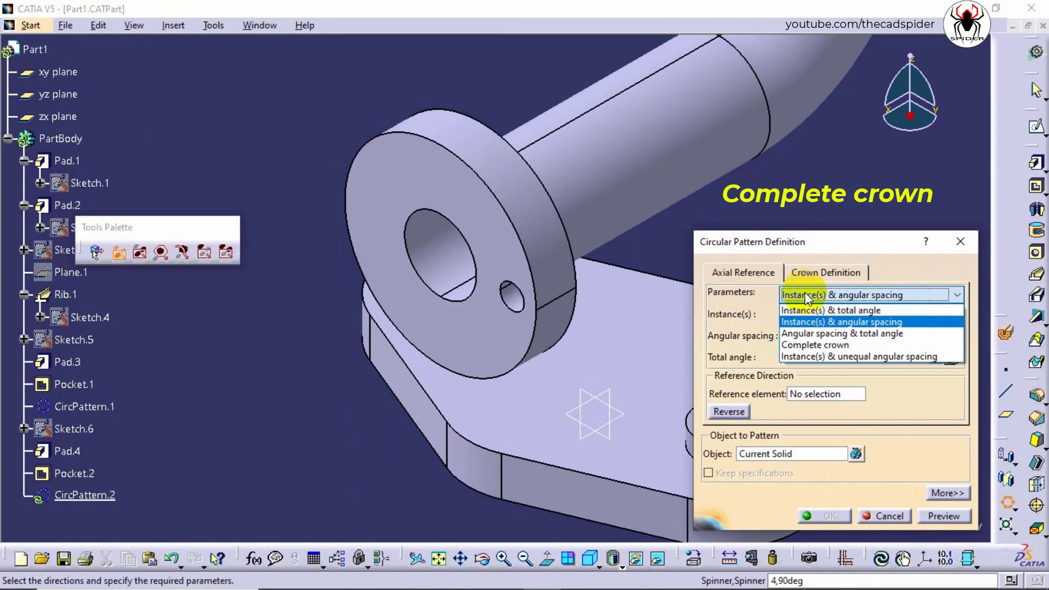
click(808, 345)
double_click(784, 312)
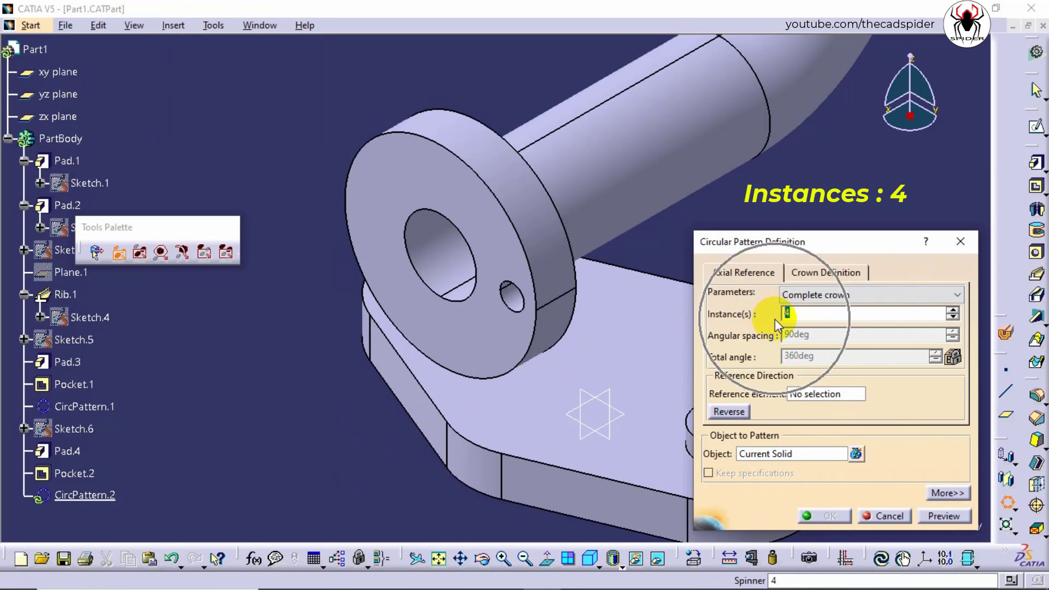
click(806, 452)
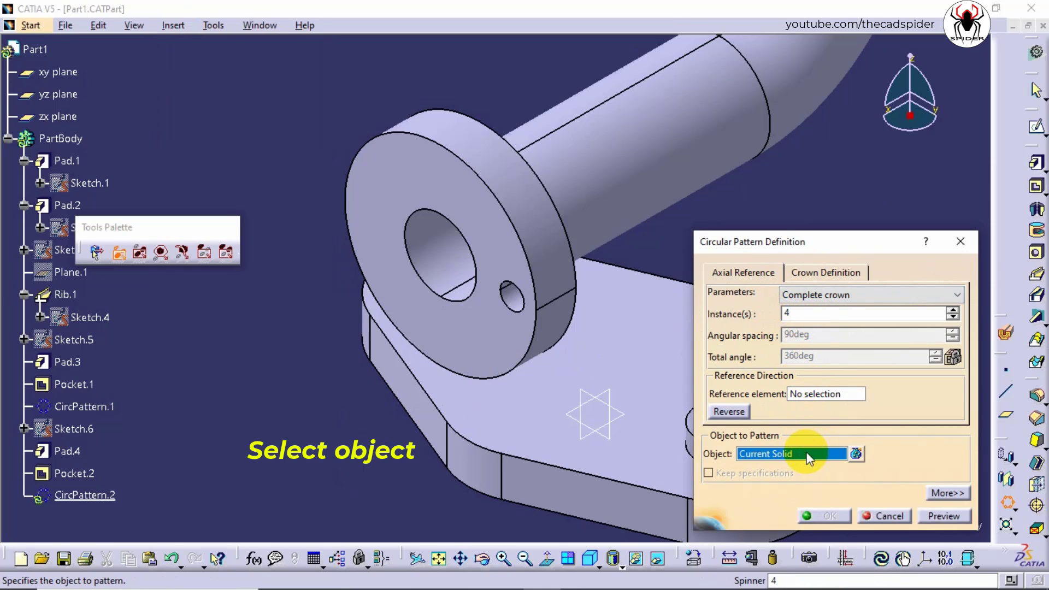
click(536, 309)
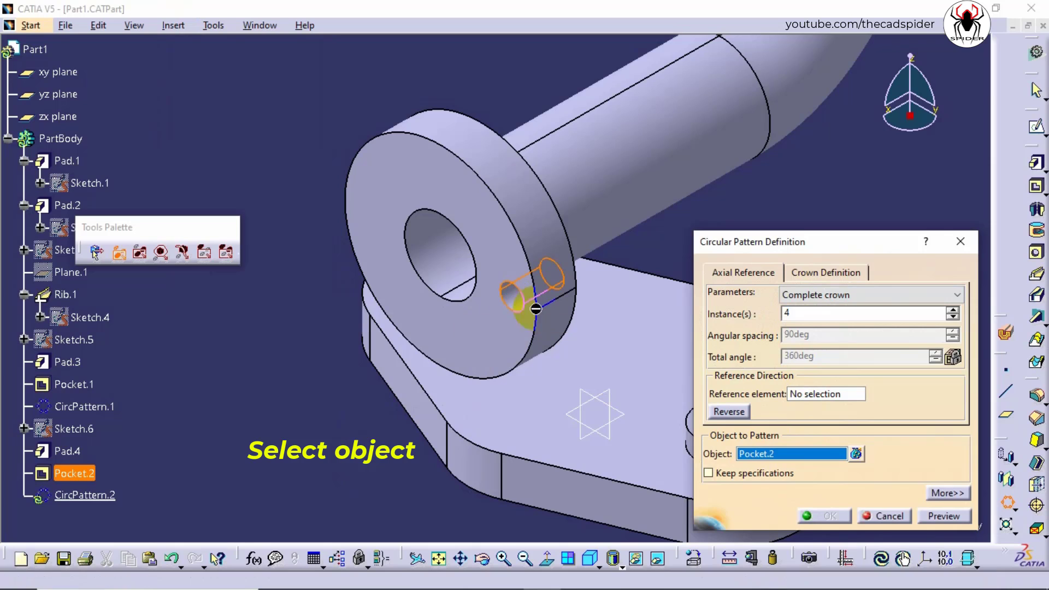
click(799, 393)
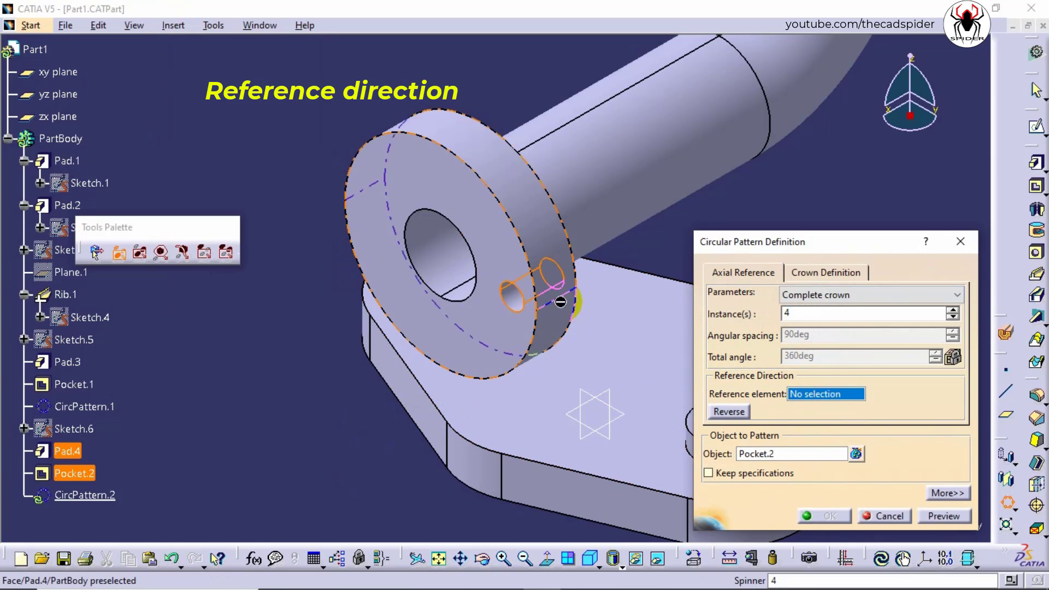
click(421, 247)
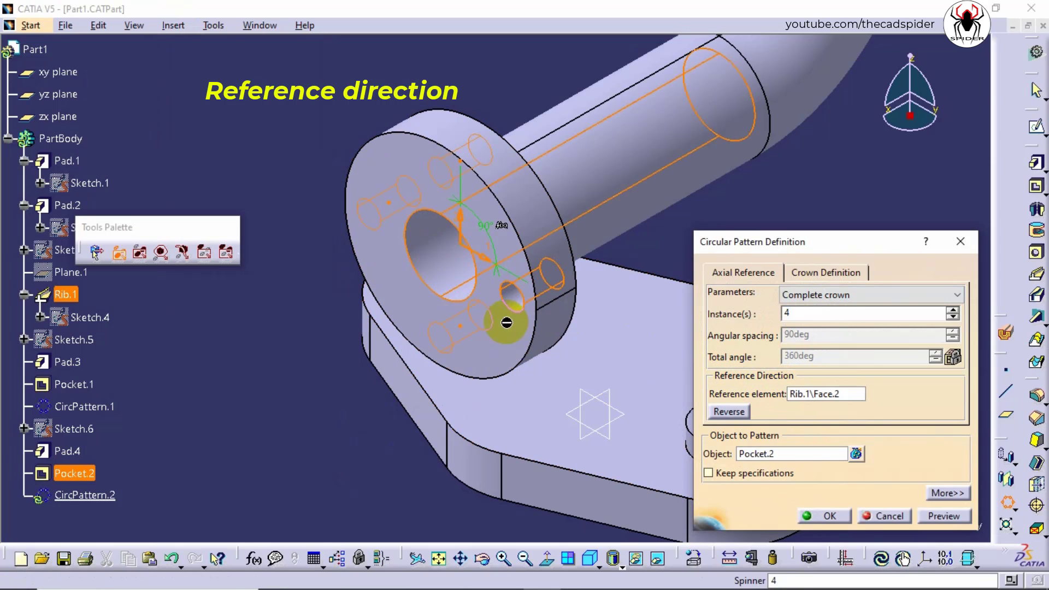
click(809, 511)
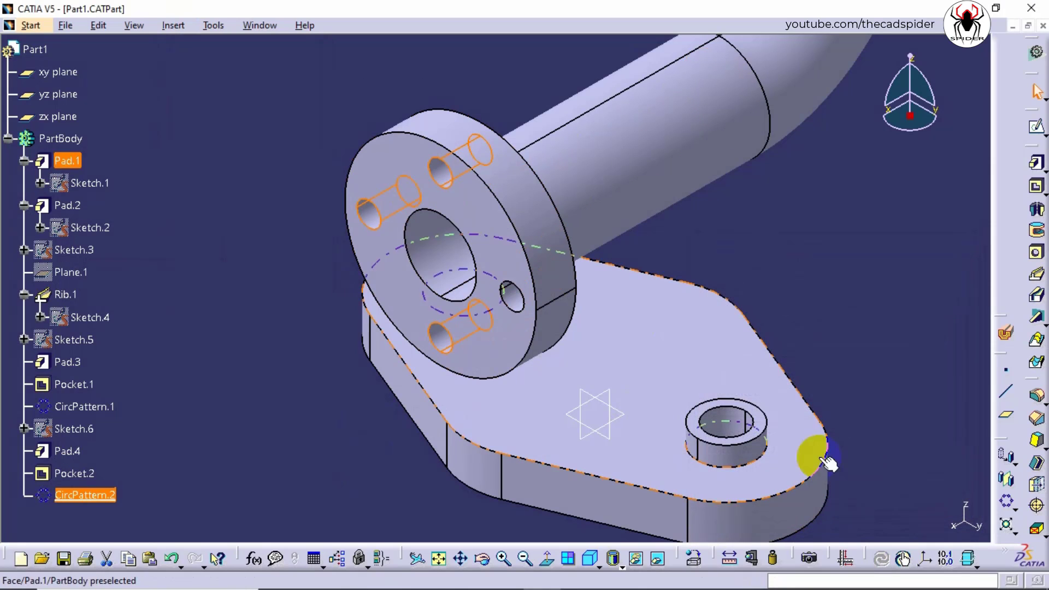
click(858, 313)
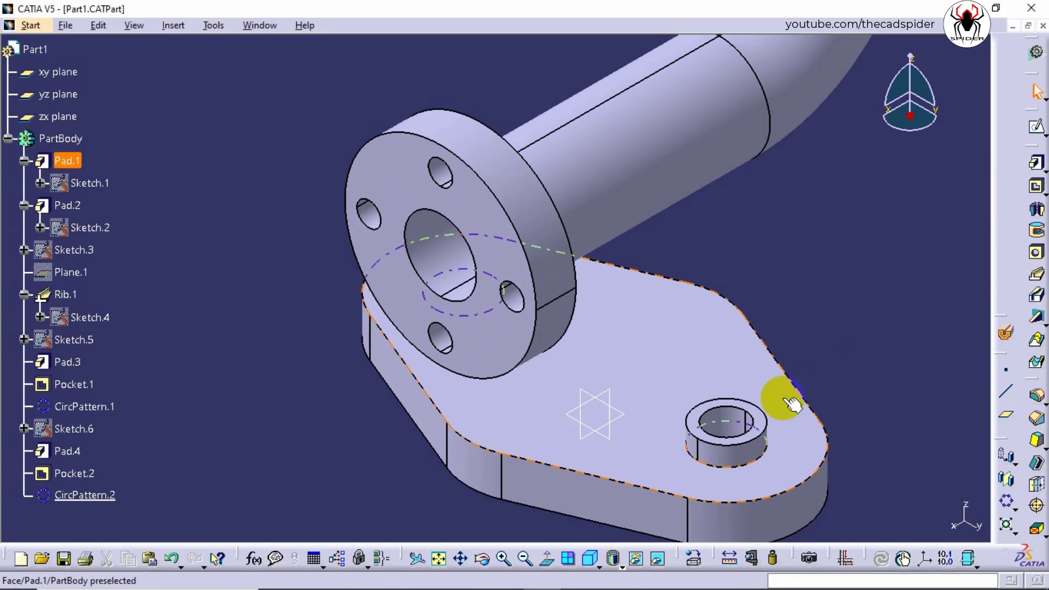
Step: Open a new sketch on the top face of the base plate
click(599, 564)
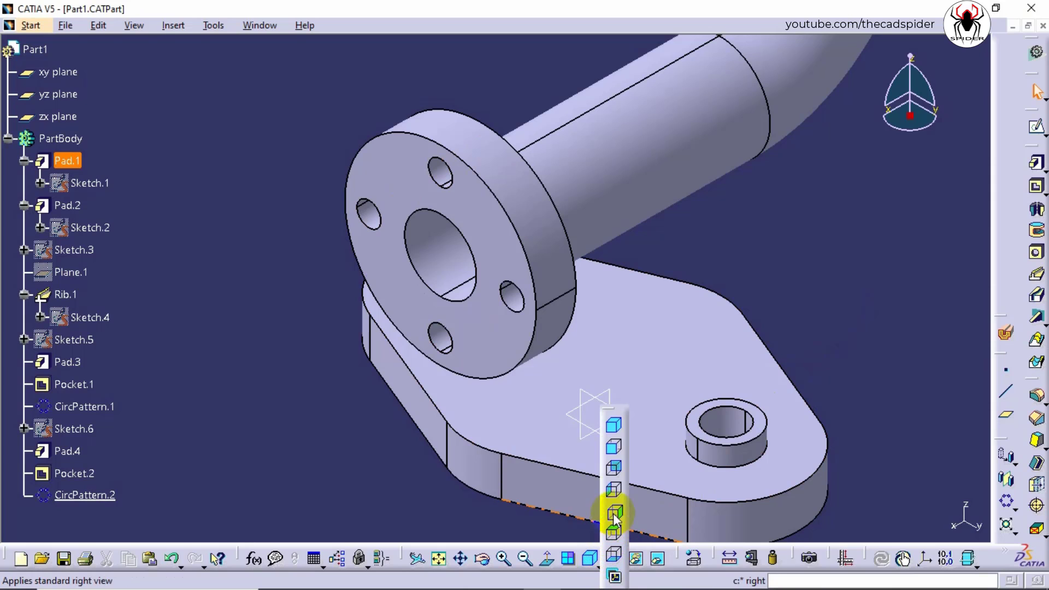
click(617, 449)
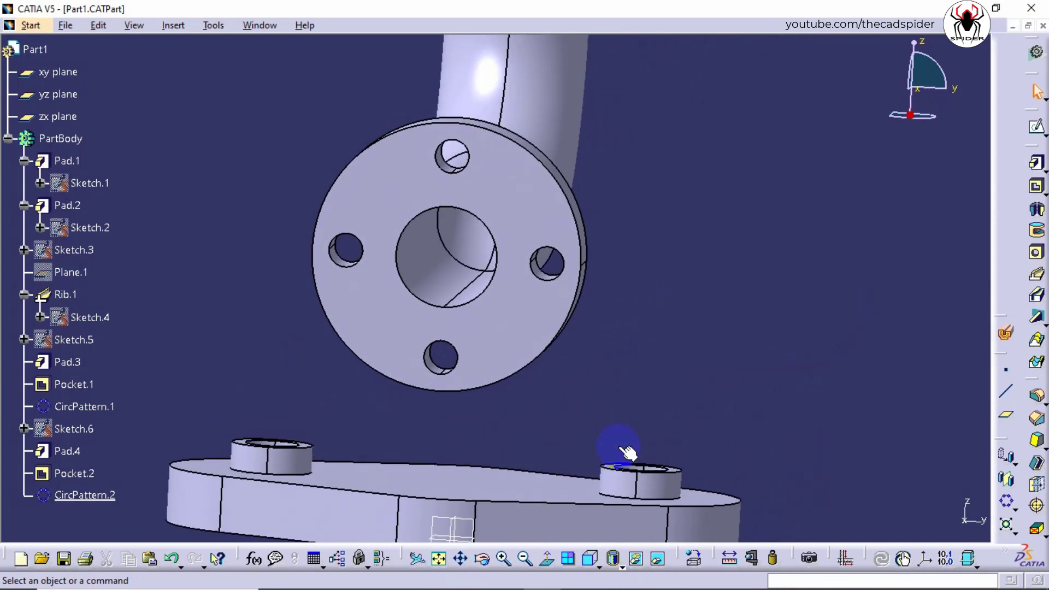
click(599, 562)
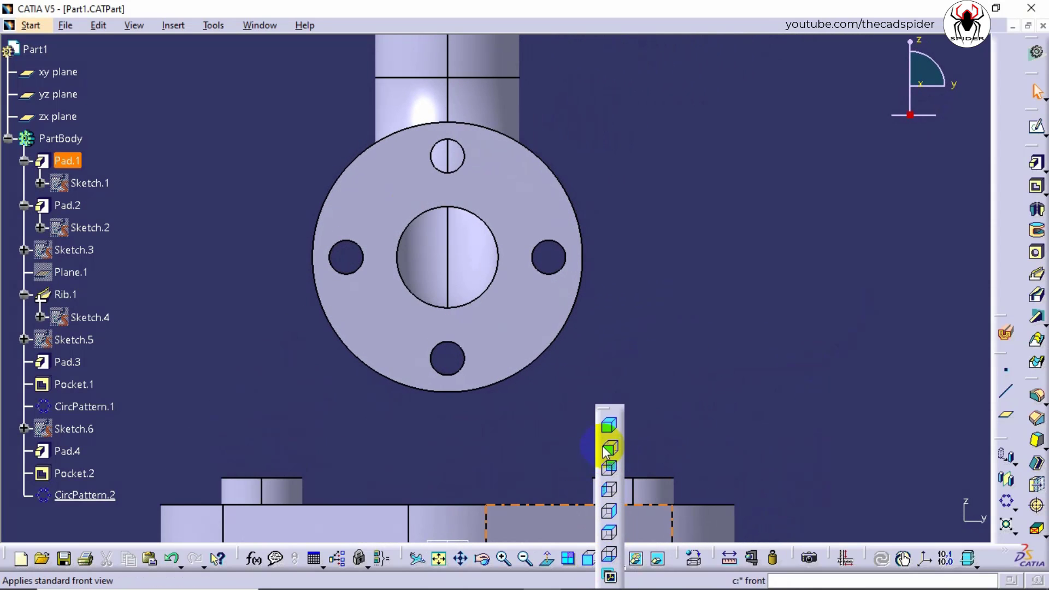
click(611, 428)
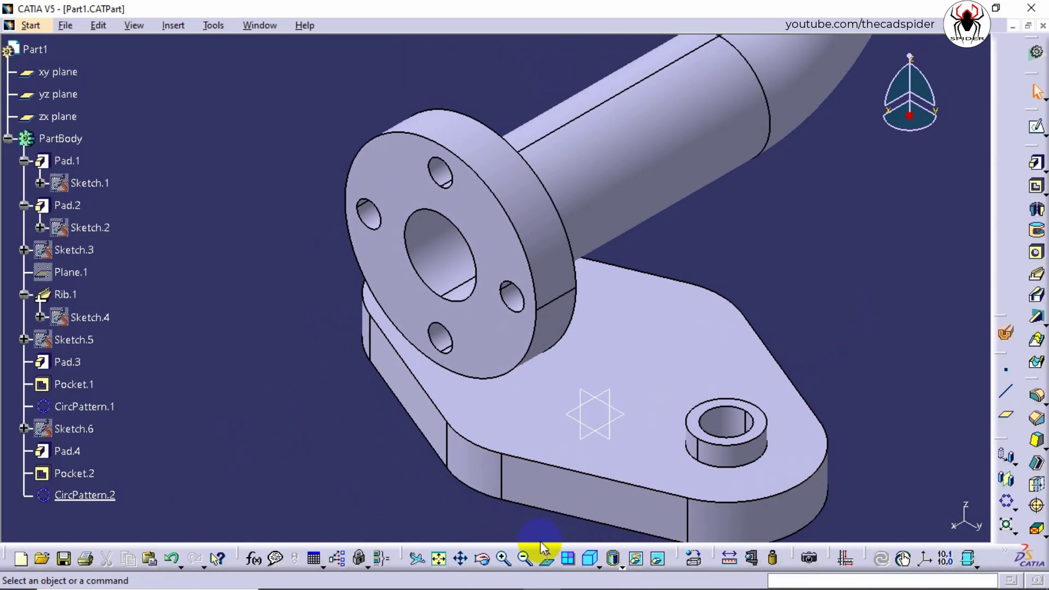
click(439, 558)
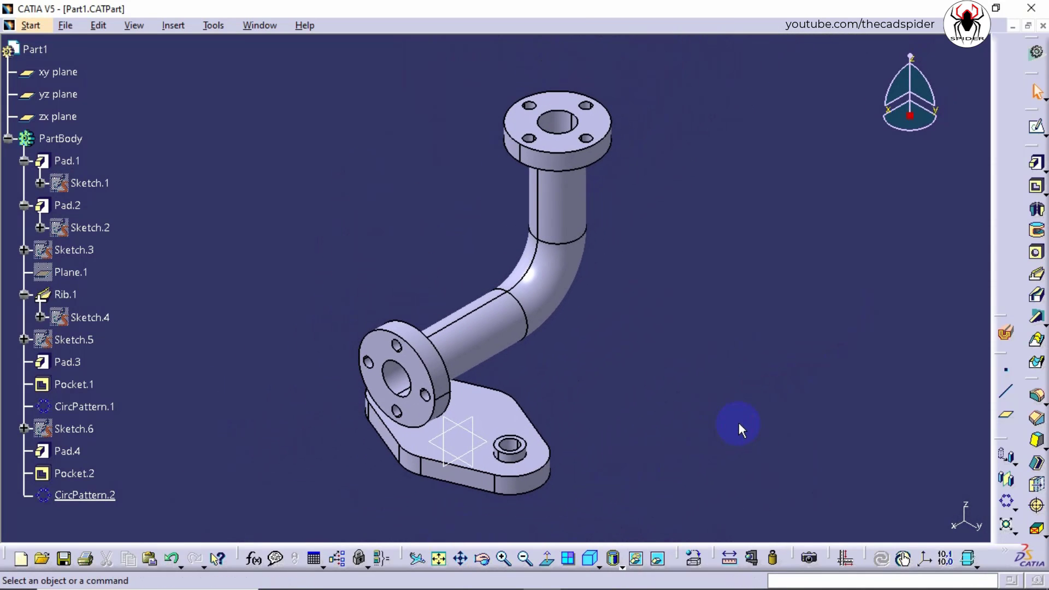
click(1036, 129)
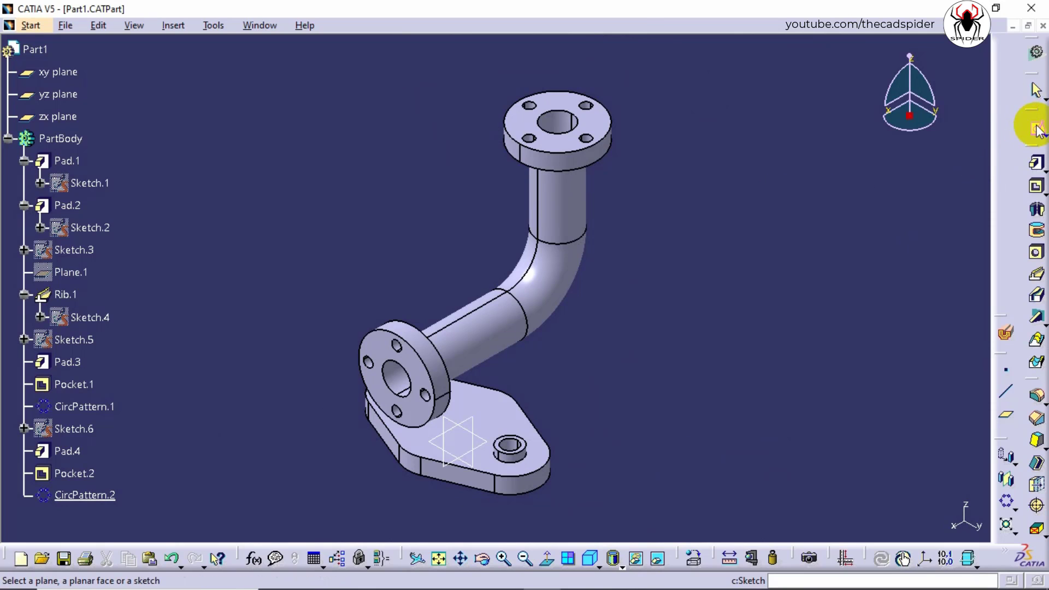
click(511, 405)
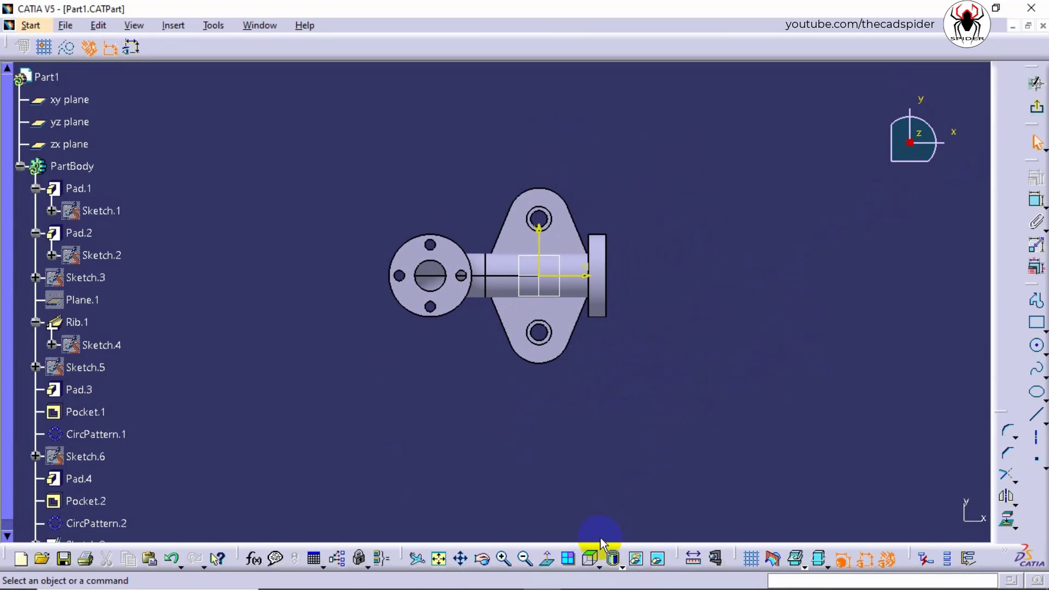
Step: Orient the sketch to the standard top view and switch the display to wireframe
click(599, 564)
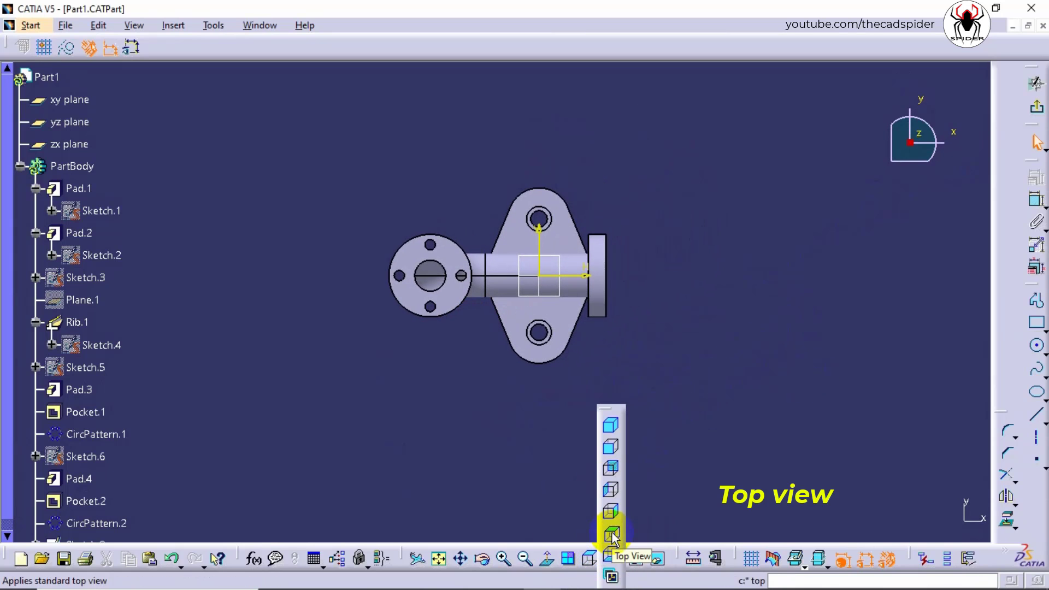
click(612, 538)
ctrl+middle_drag(642, 441, 643, 382)
middle_drag(746, 425, 723, 398)
middle_drag(781, 446, 769, 430)
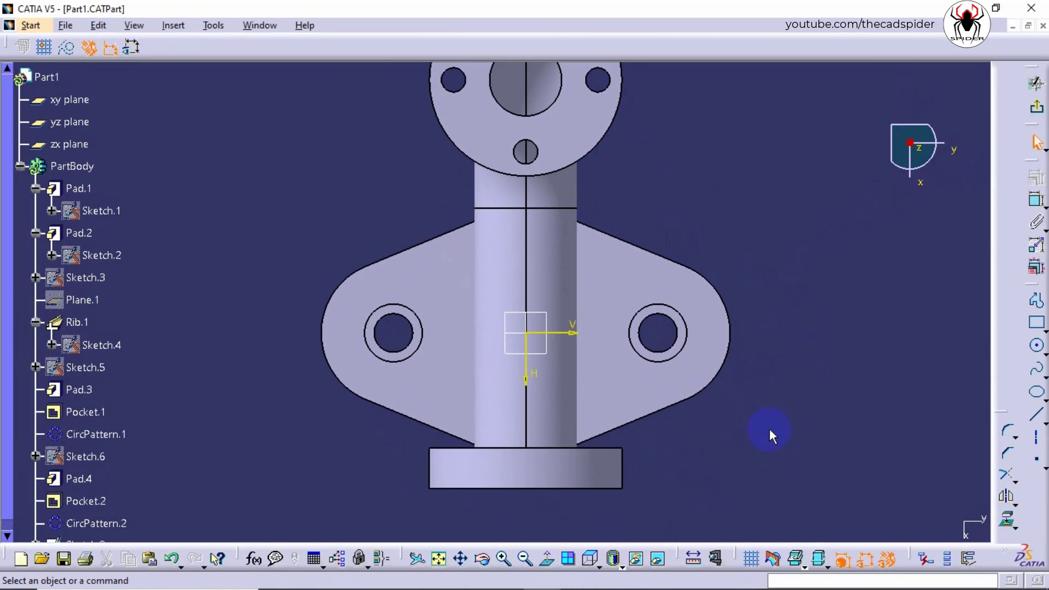
click(614, 558)
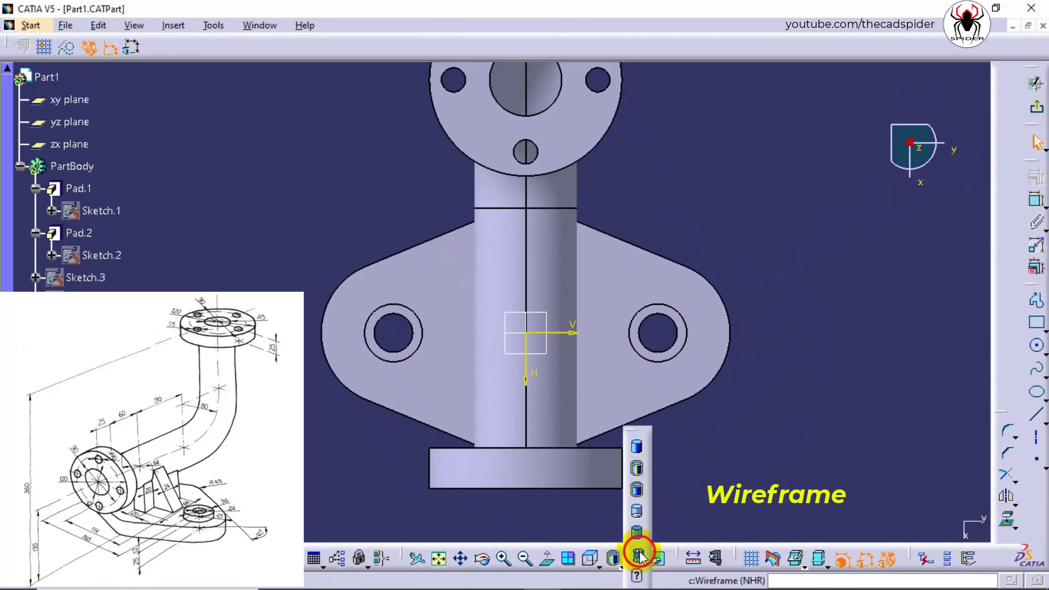
click(635, 549)
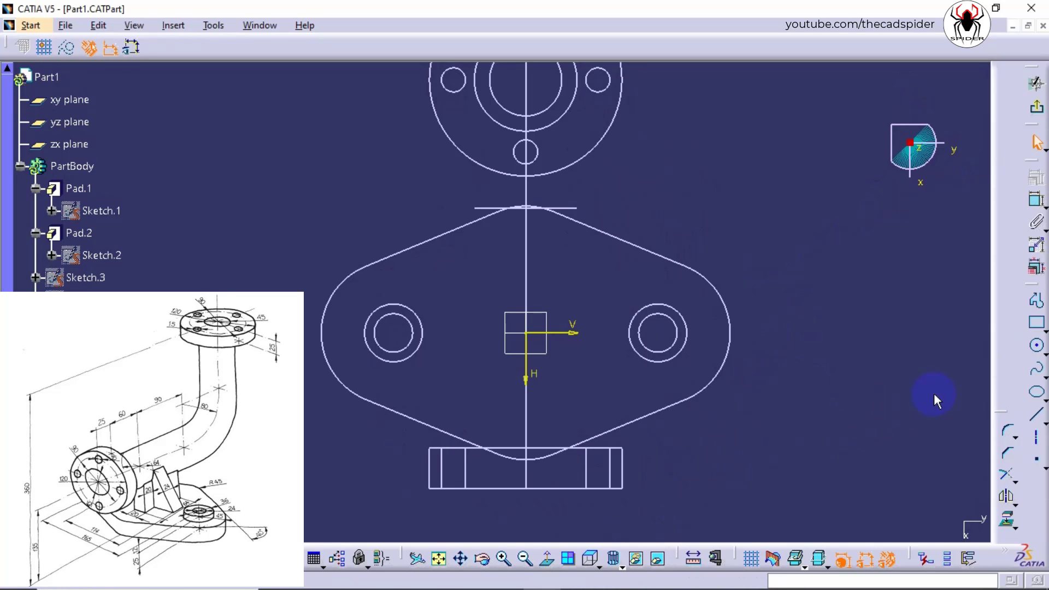
Step: Sketch a centered rectangle at the origin, about 91 mm along the H axis and about 44 mm along the V axis
click(1036, 323)
click(1042, 328)
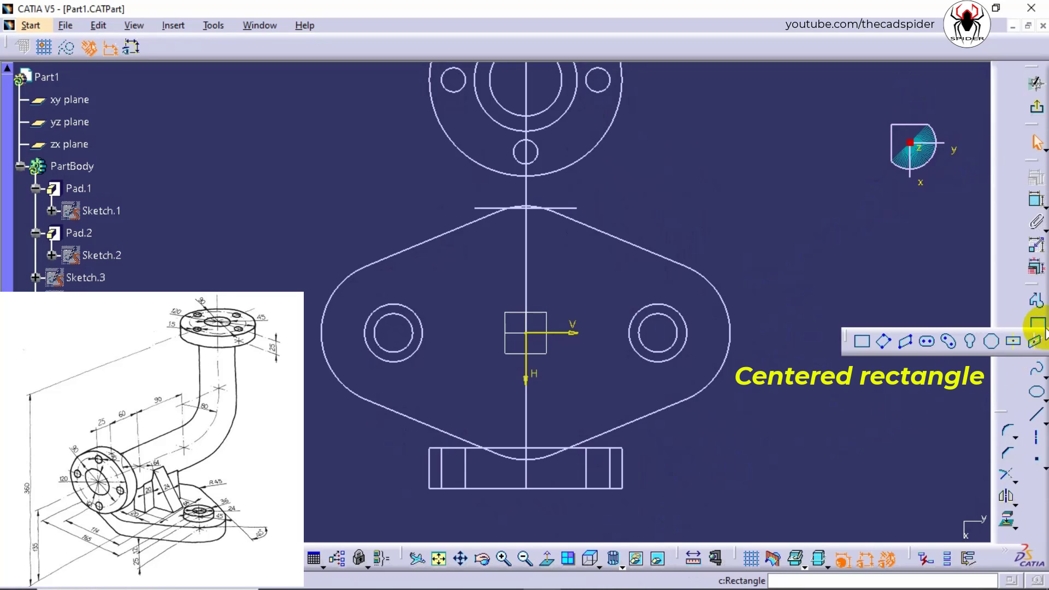
click(1012, 344)
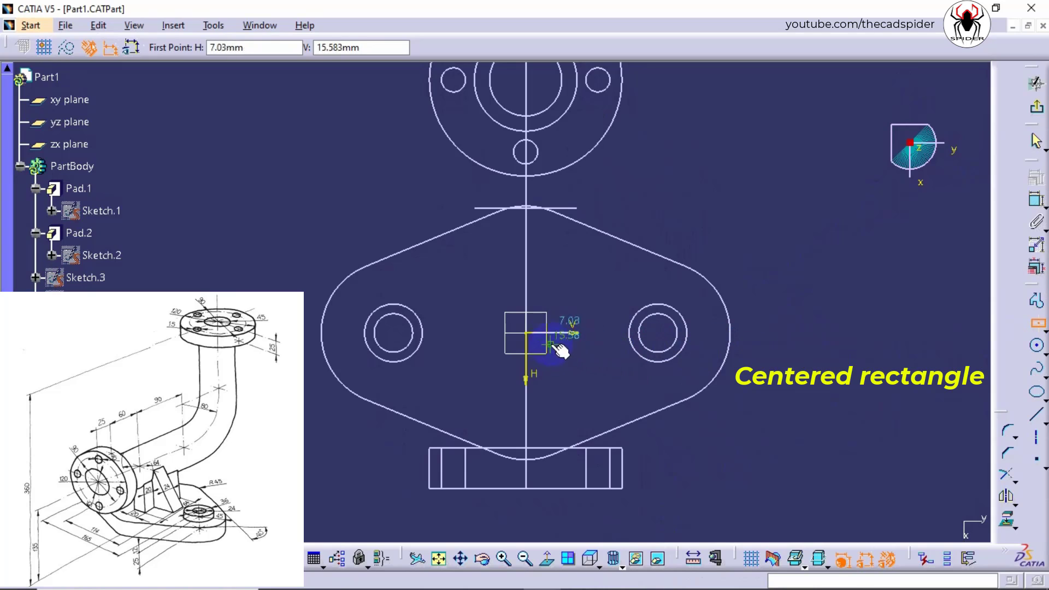
click(531, 336)
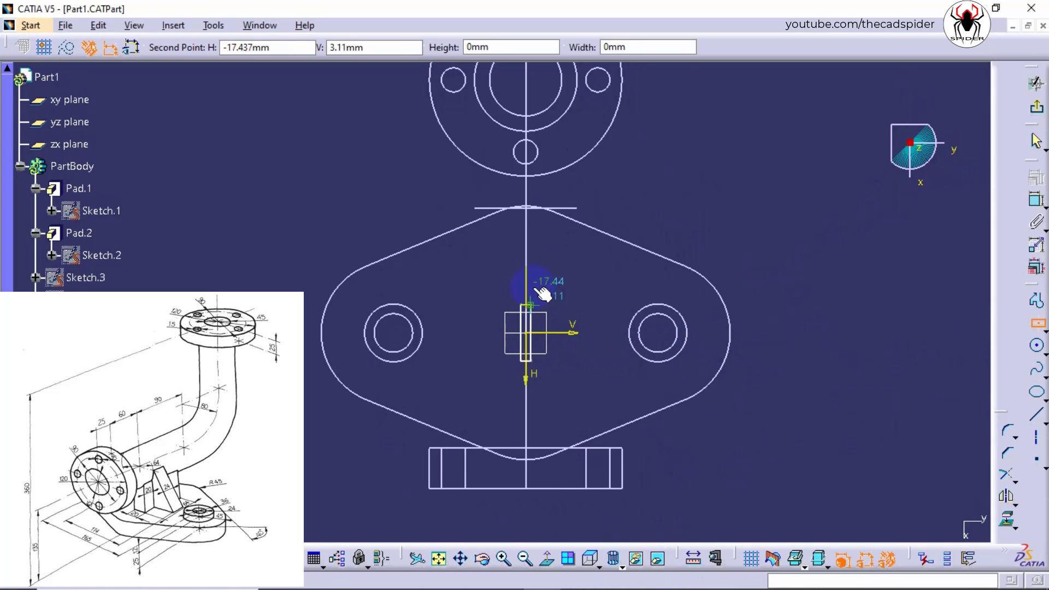
click(561, 261)
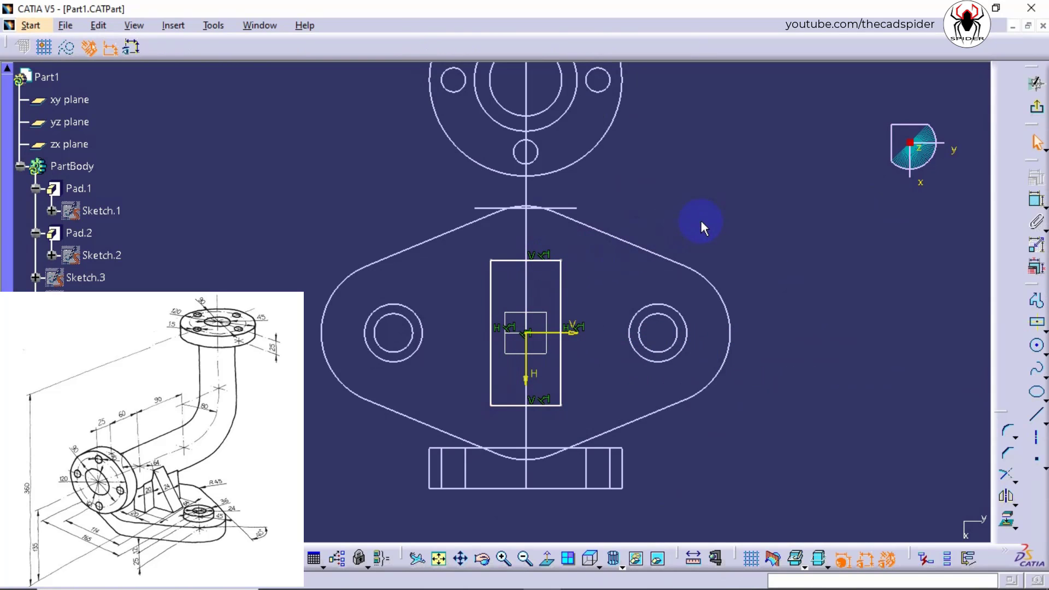
Step: Dimension the rectangle's long side along the H axis and set it to 64 mm
click(1036, 201)
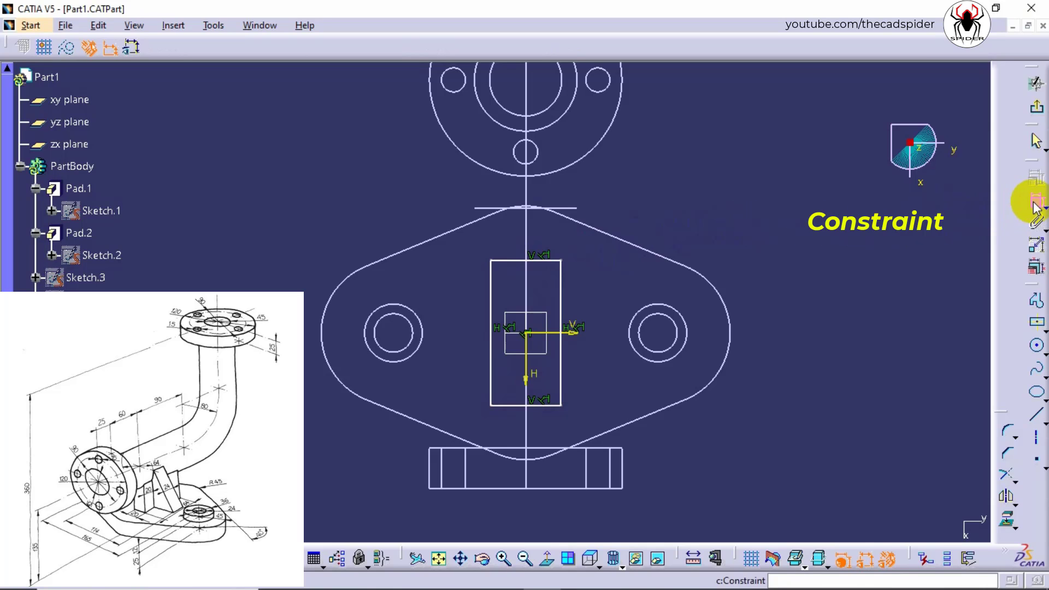
click(562, 293)
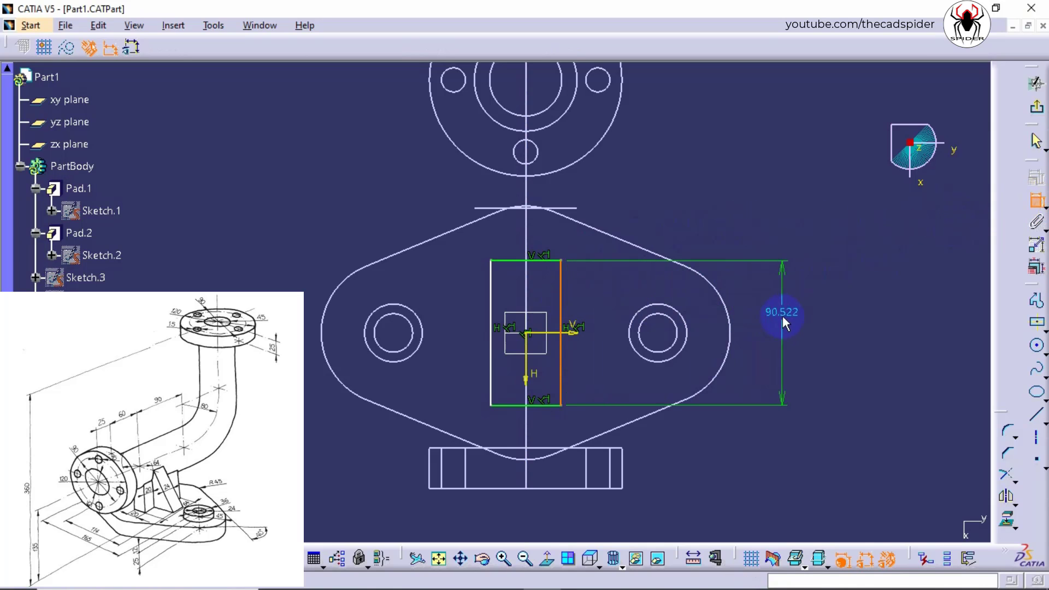
click(776, 322)
double_click(781, 322)
click(709, 456)
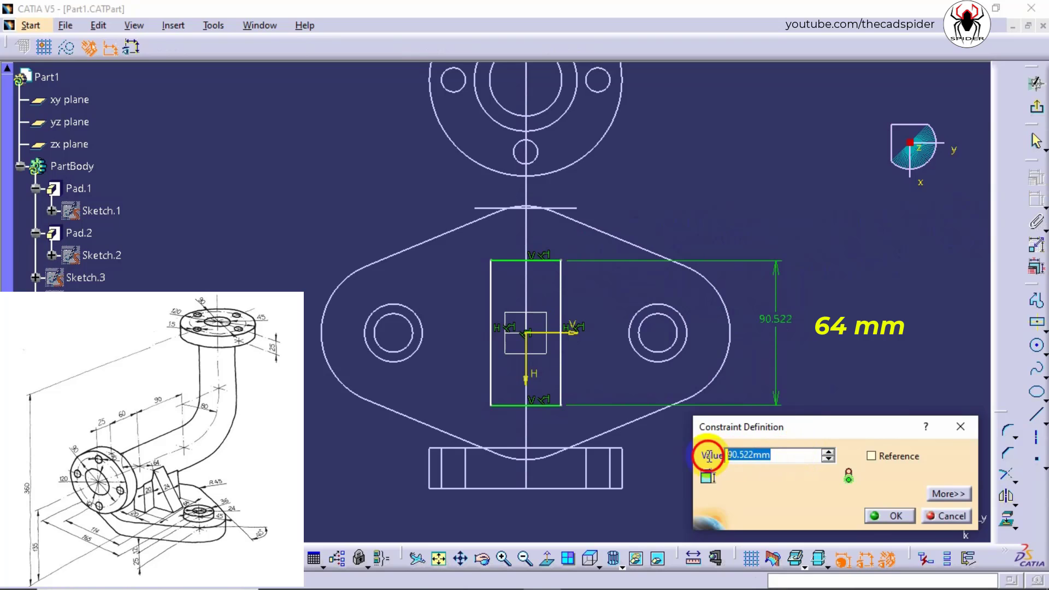
key(Tab)
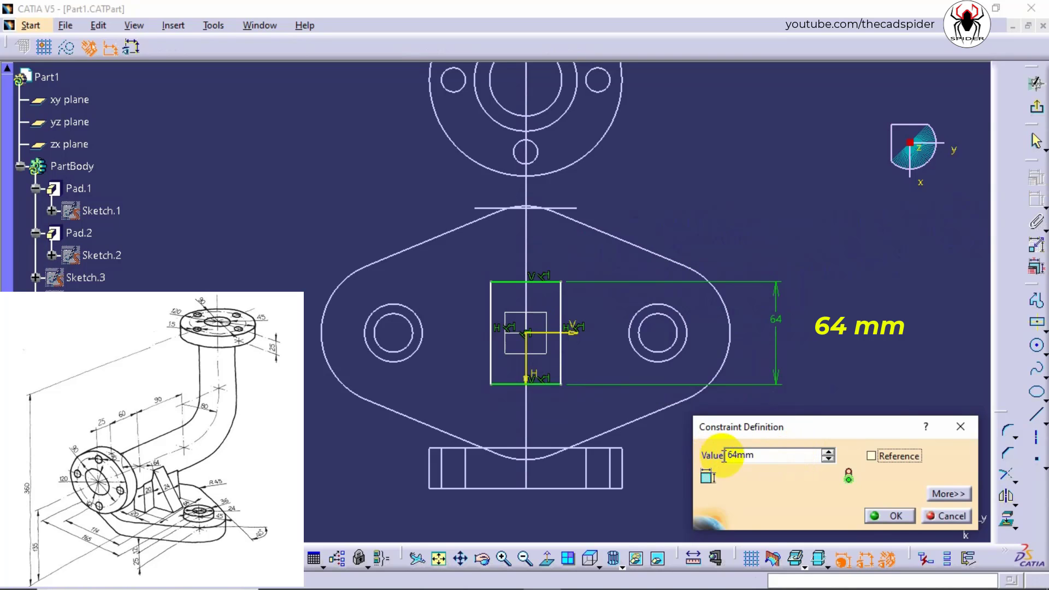
click(889, 519)
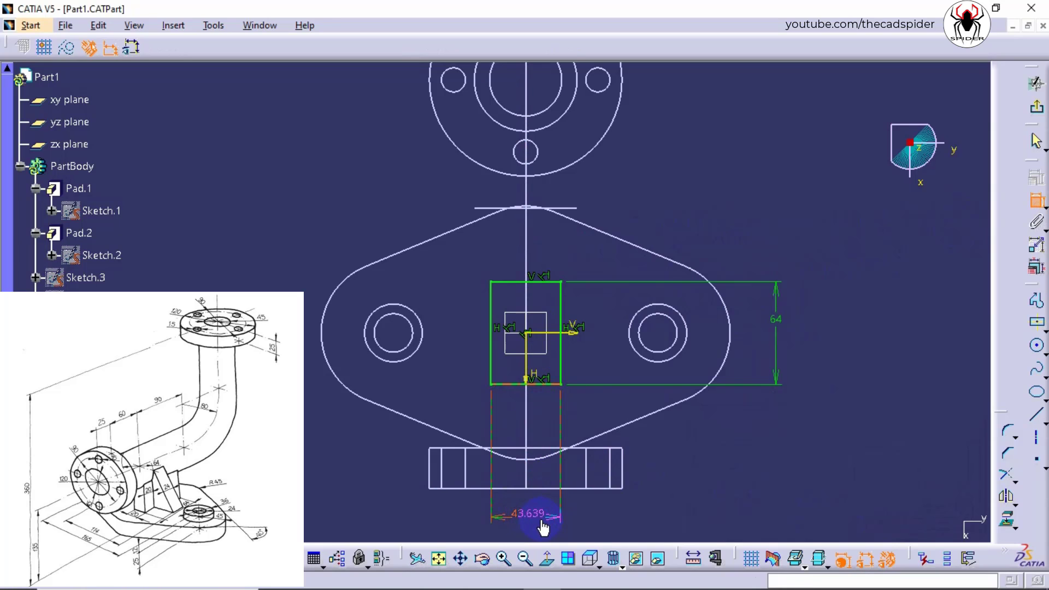
Step: Set the rectangle's short side along the V axis to 20 mm
double_click(532, 512)
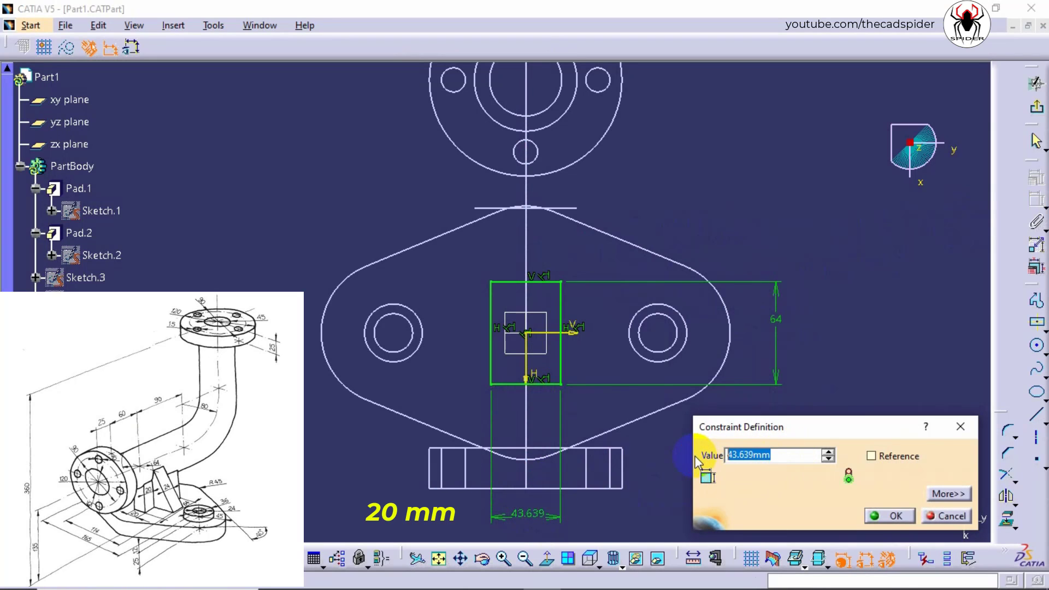
text(20)
key(Tab)
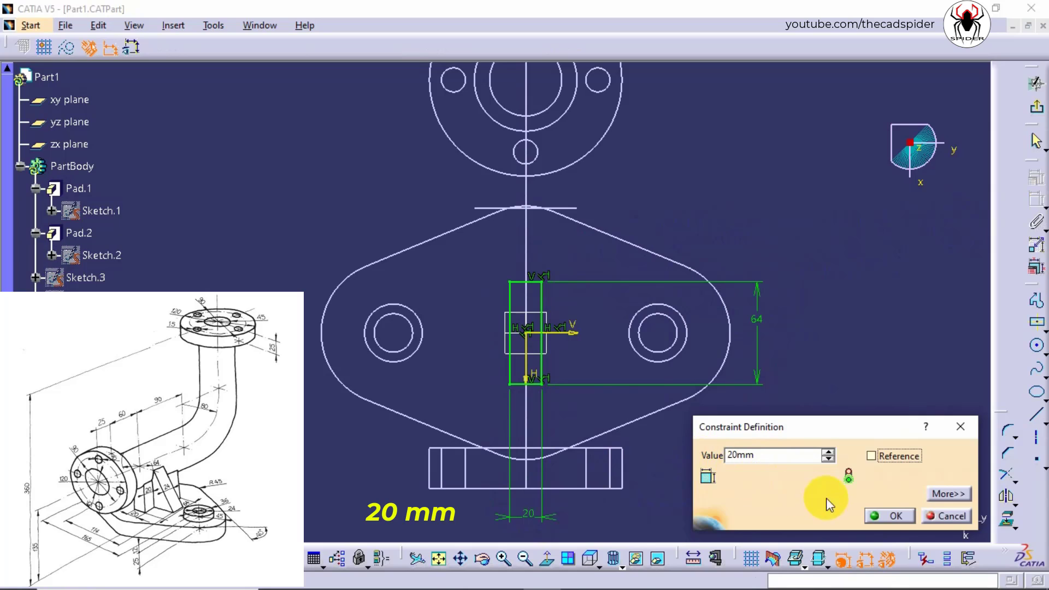
click(889, 515)
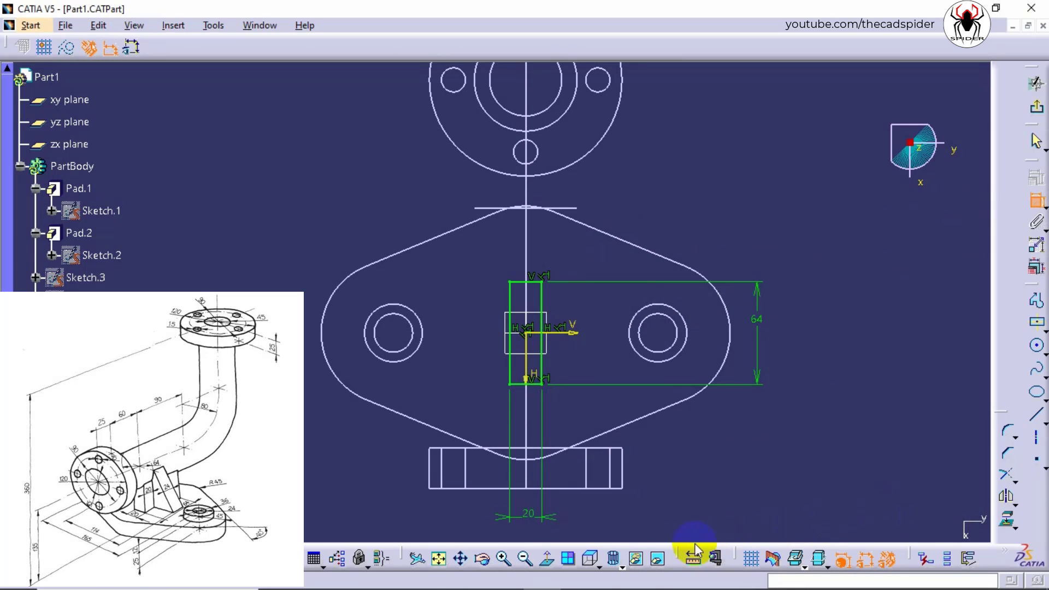
Step: Restore the shaded-with-edges display and exit the rectangle sketch
click(614, 558)
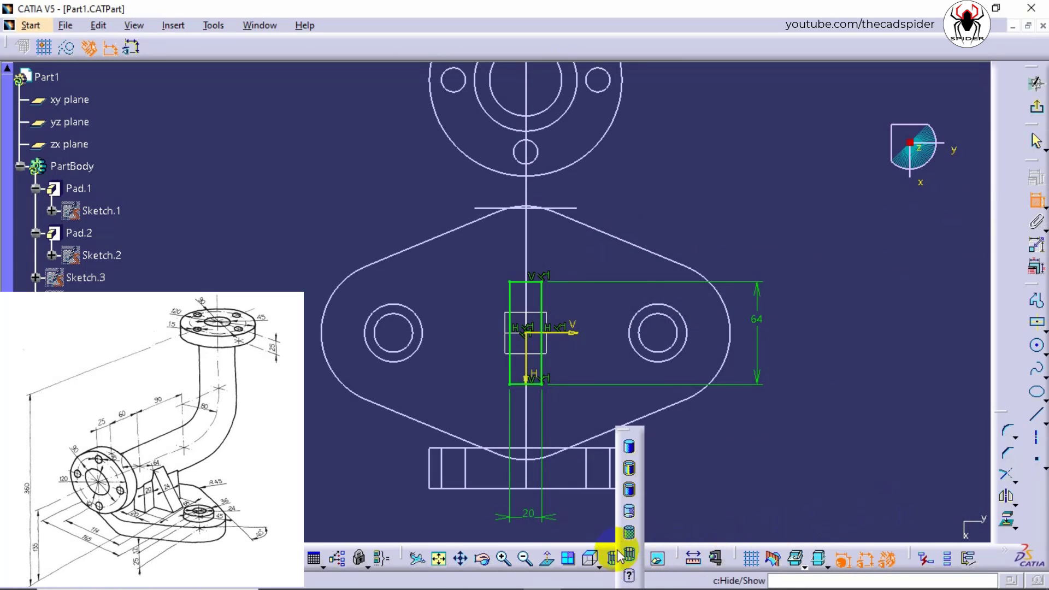
click(630, 469)
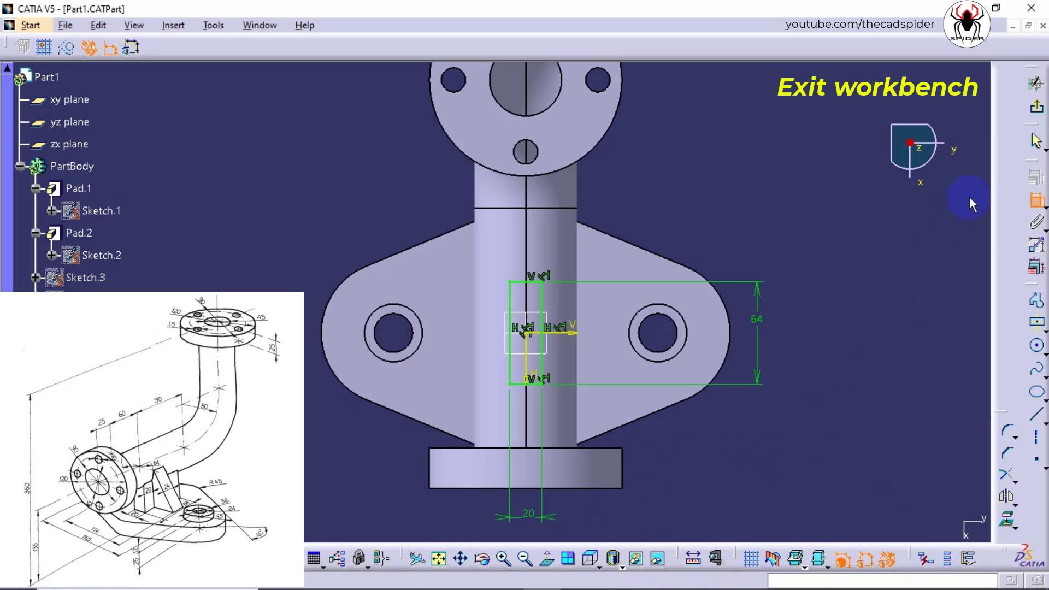
click(1036, 108)
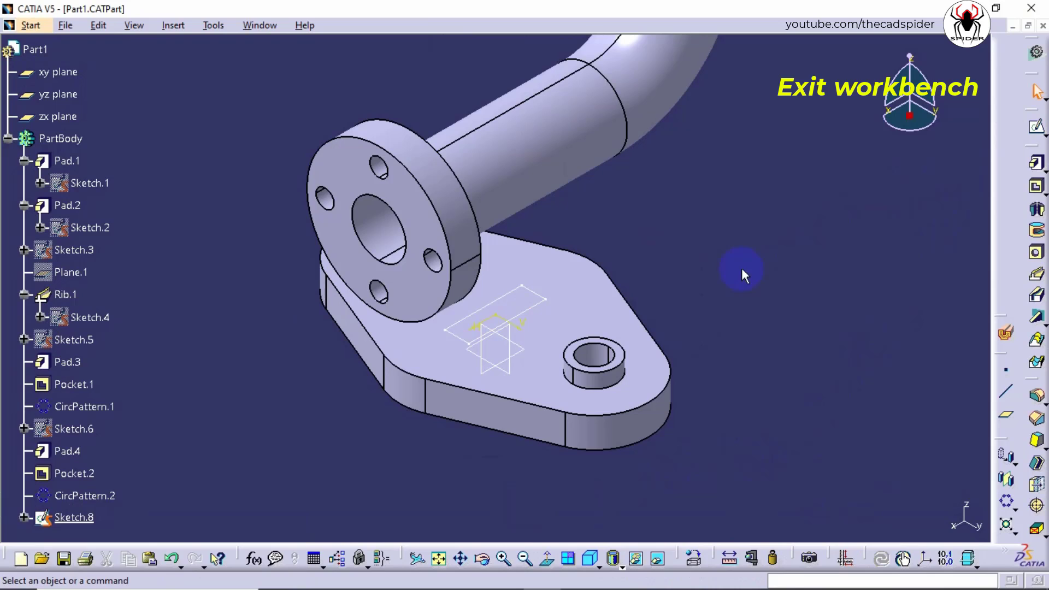
Step: Pad the 64 x 20 mm rectangle sketch with the Up to next limit so it extends from the plate to the pipe
click(1037, 170)
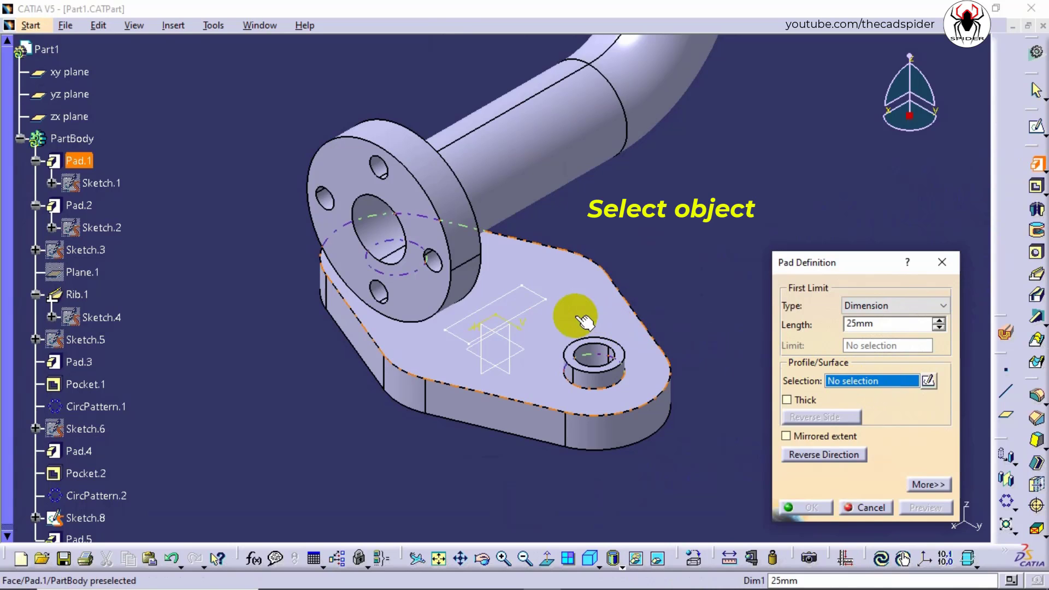
click(544, 303)
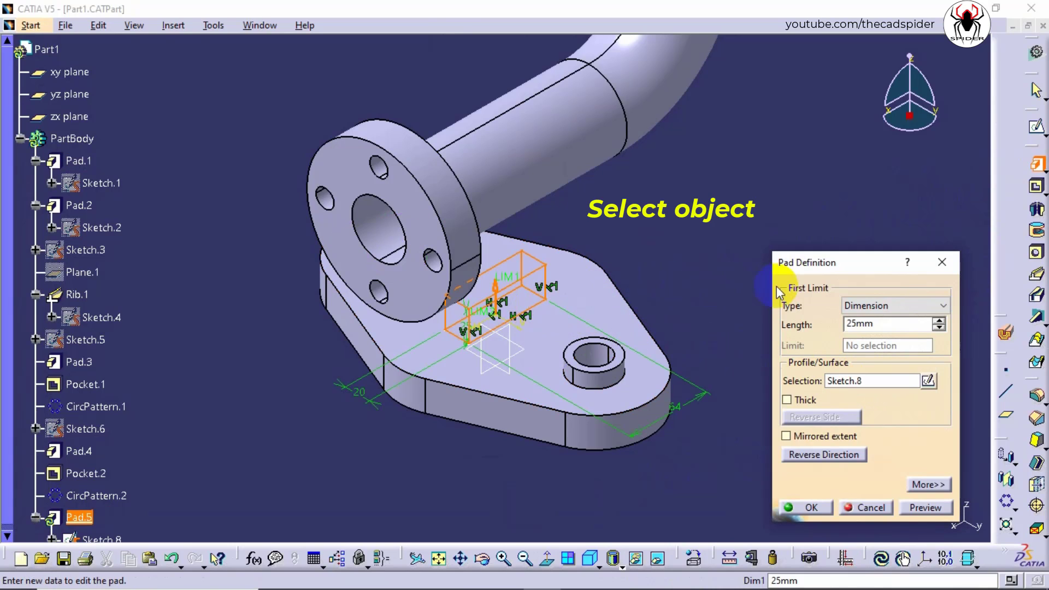
click(890, 305)
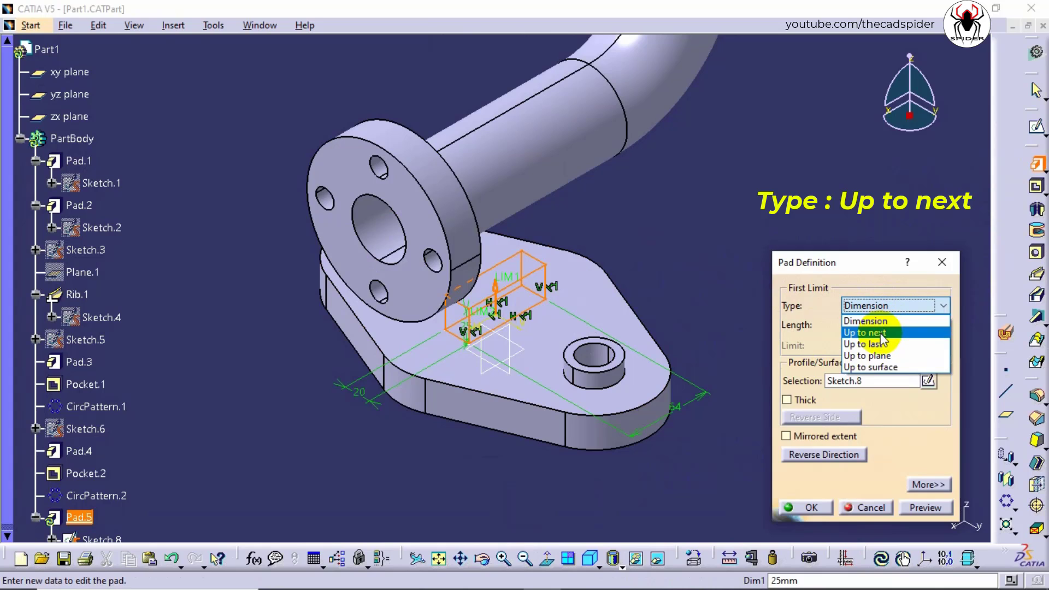
click(880, 333)
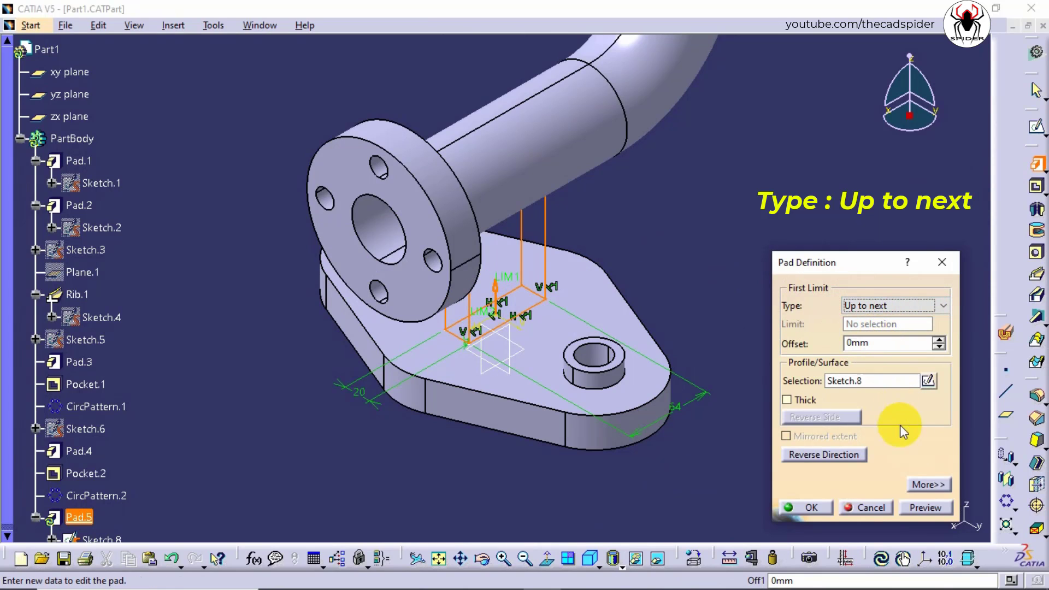
click(929, 508)
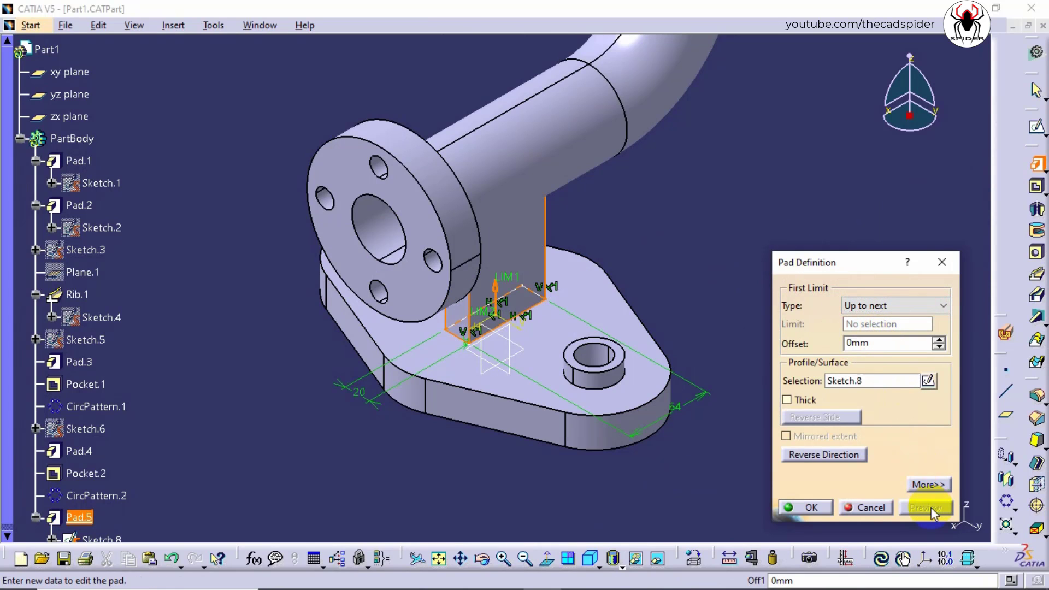
click(809, 507)
Step: Examine the new support under the pipe from the side and at an angle, and return to a fitted isometric view
click(595, 566)
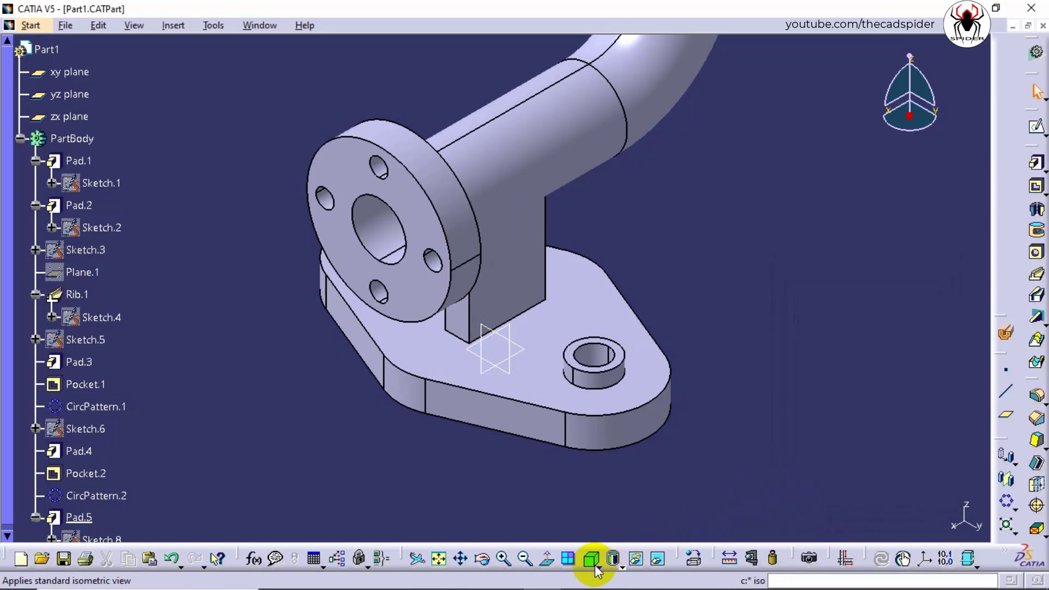
drag(594, 565, 611, 527)
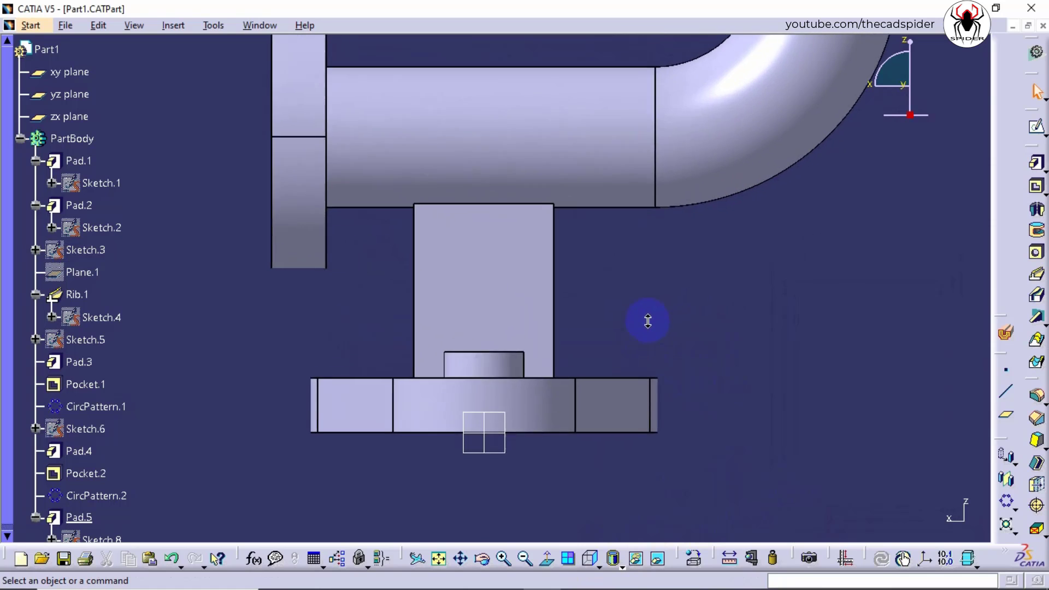
middle_drag(648, 321, 648, 306)
middle_drag(486, 227, 520, 200)
middle_drag(561, 138, 566, 327)
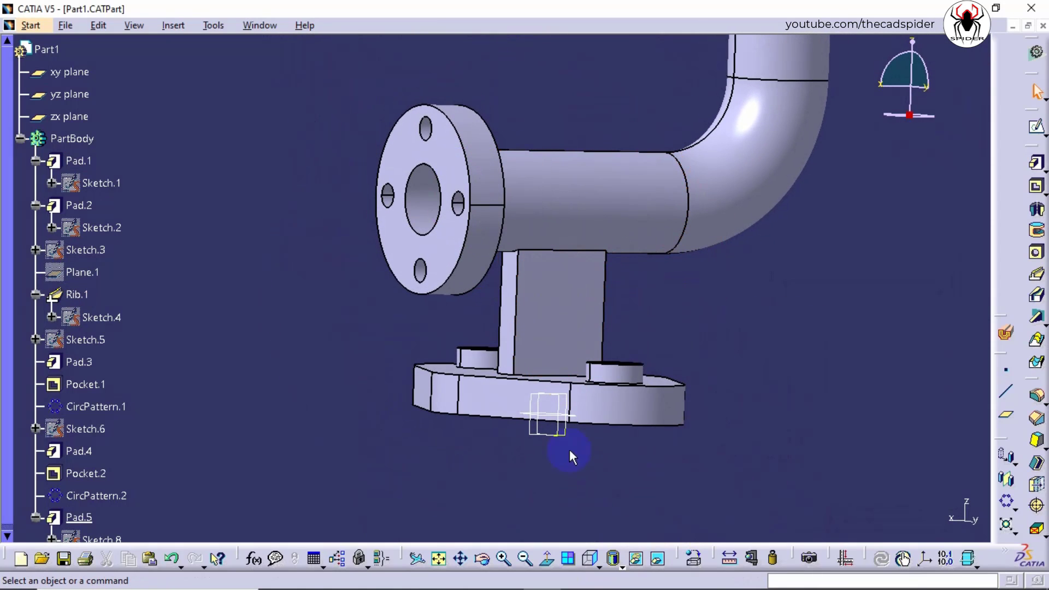
click(596, 565)
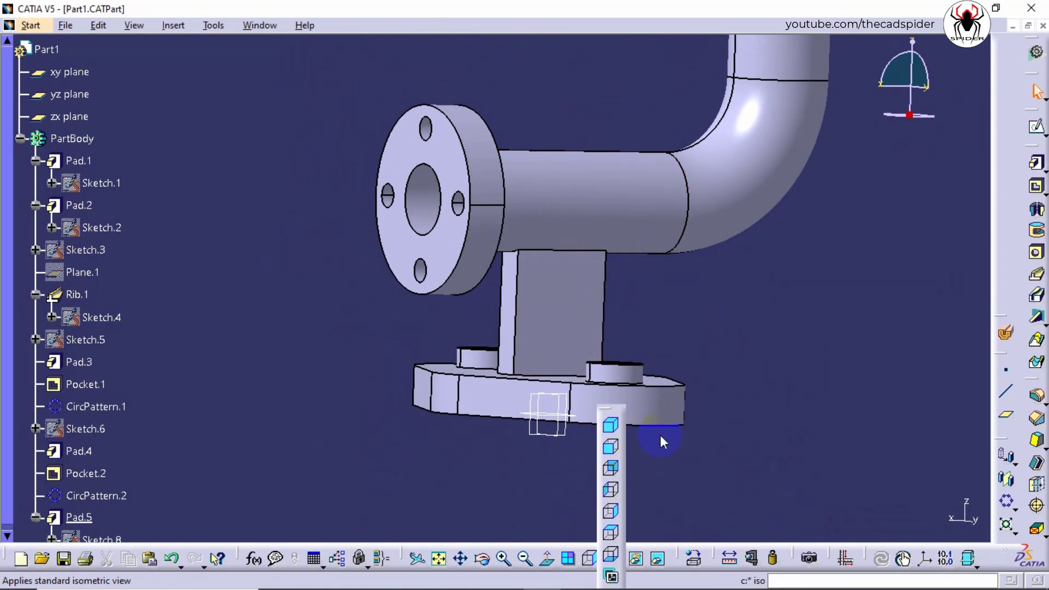
click(461, 558)
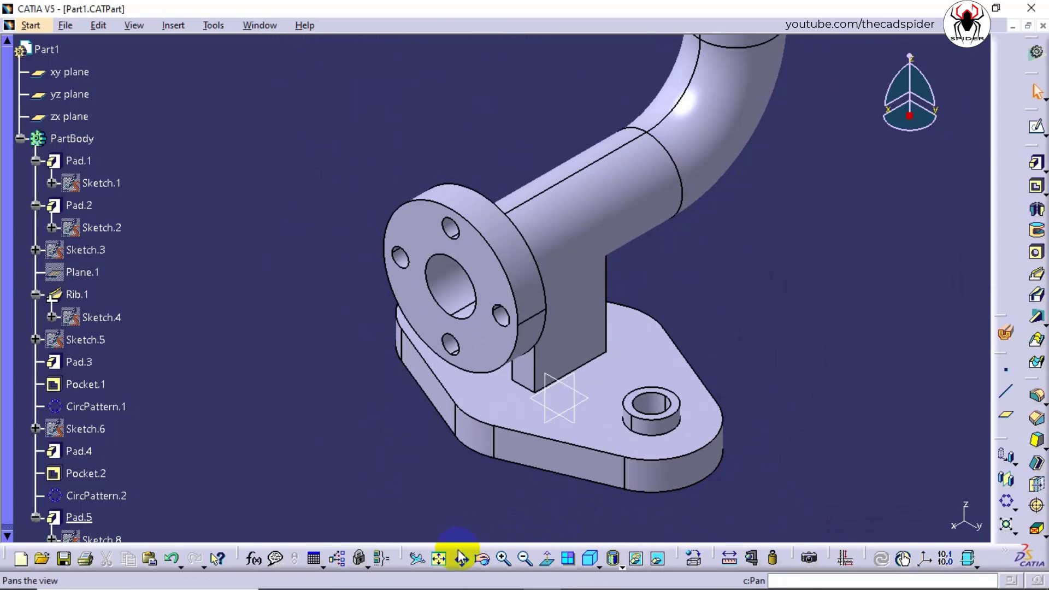
click(439, 558)
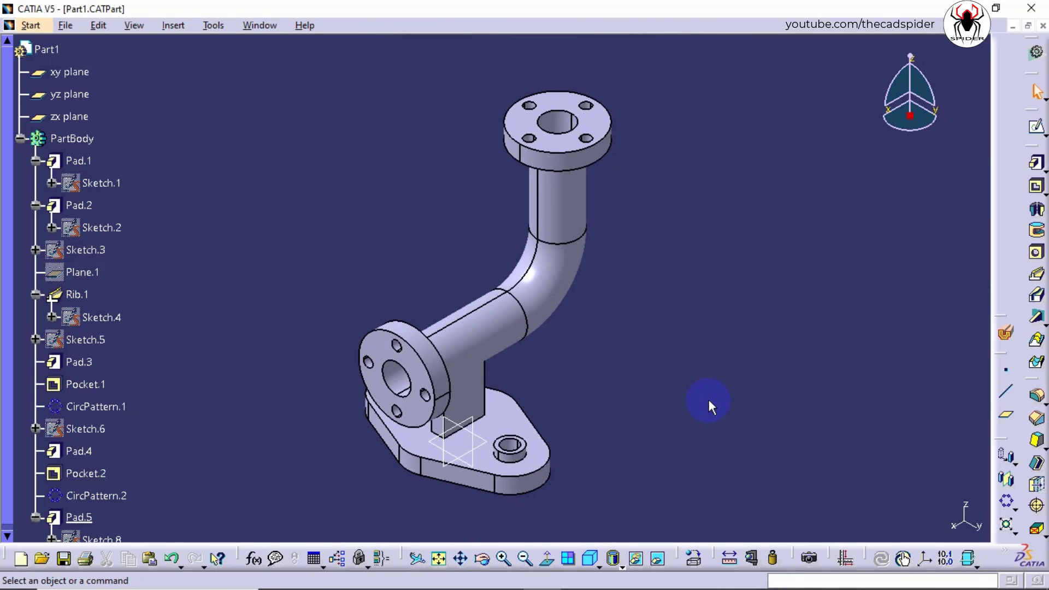
Step: Start a sketch on the yz plane in the standard front view and cut the part by the sketch plane
click(1034, 127)
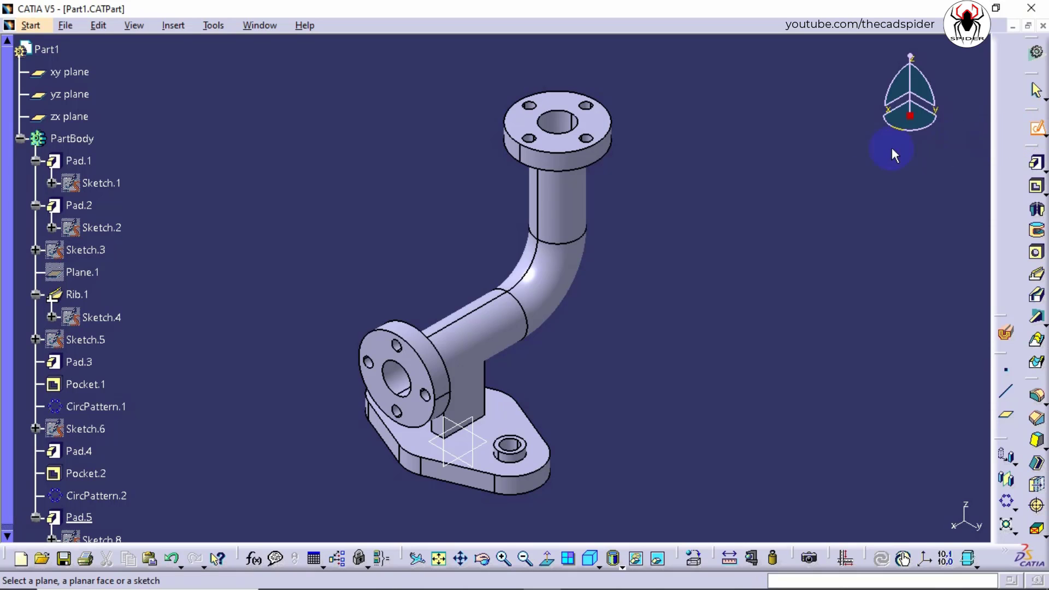
click(82, 95)
mouse_move(649, 310)
middle_down()
mouse_move(669, 260)
mouse_move(722, 197)
middle_up()
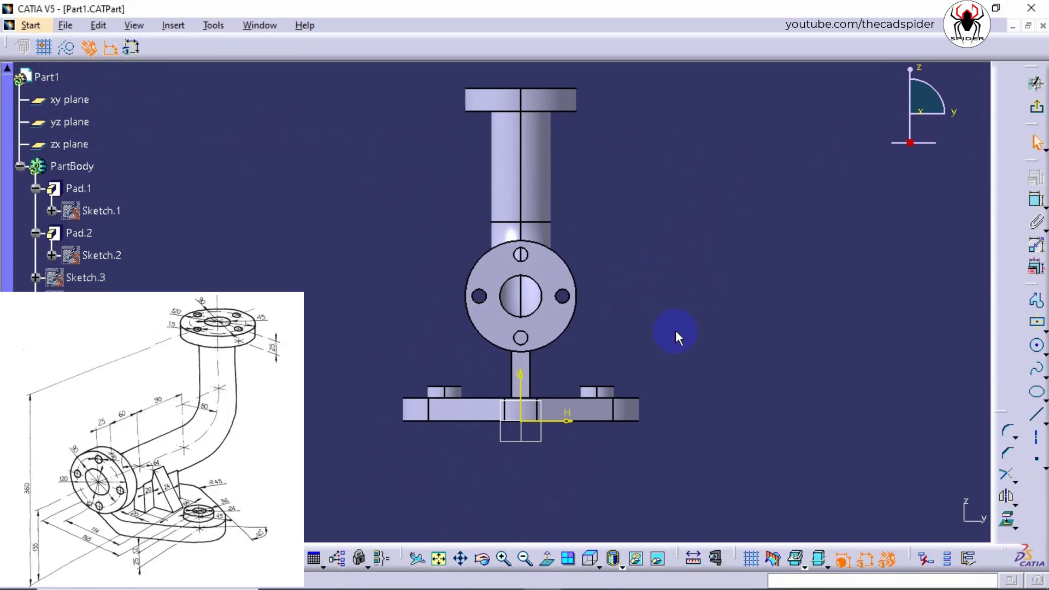
click(592, 560)
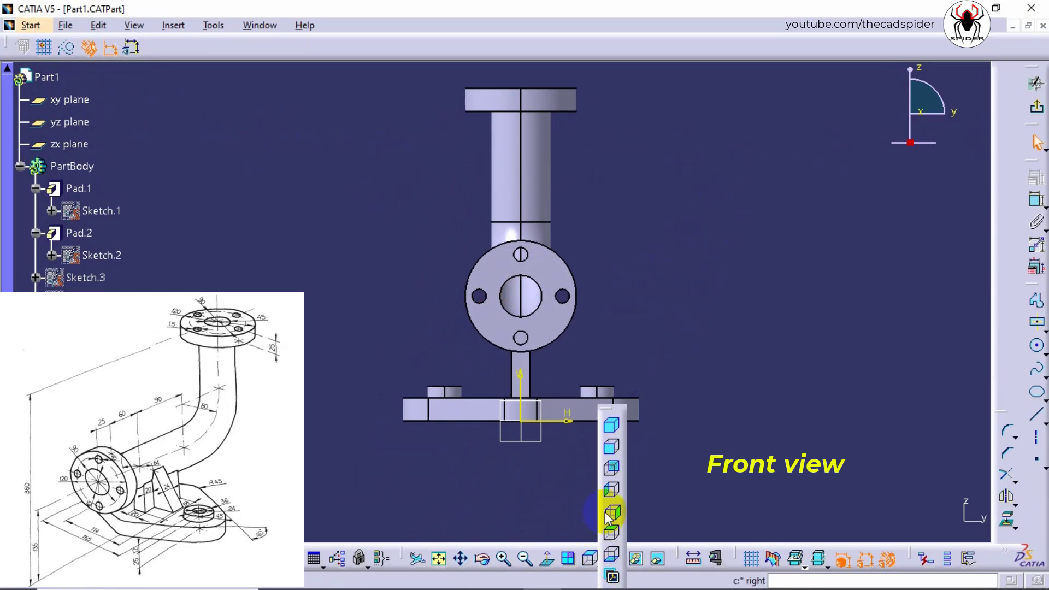
click(612, 449)
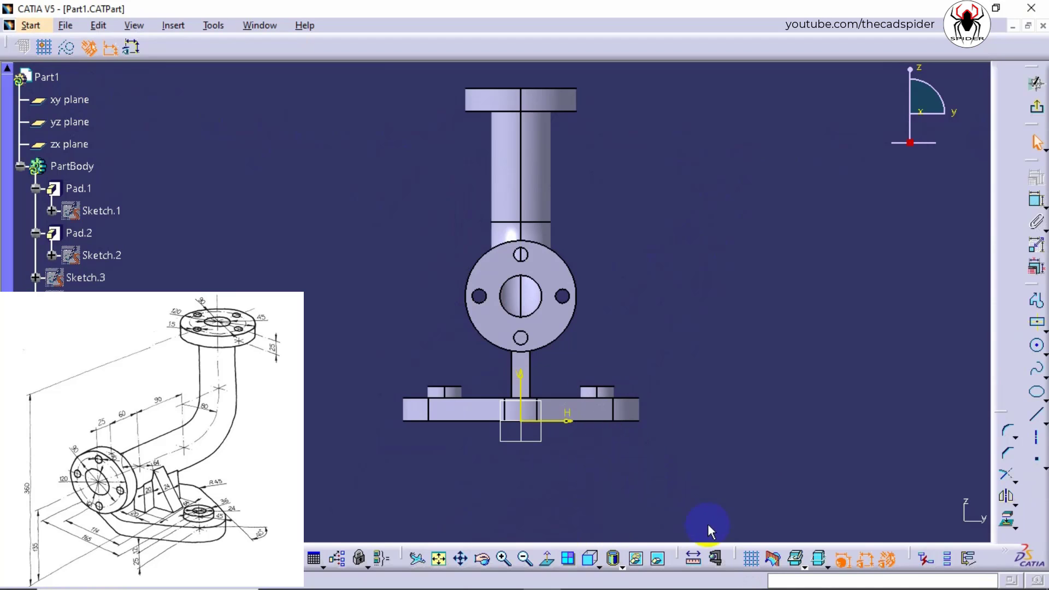
click(774, 561)
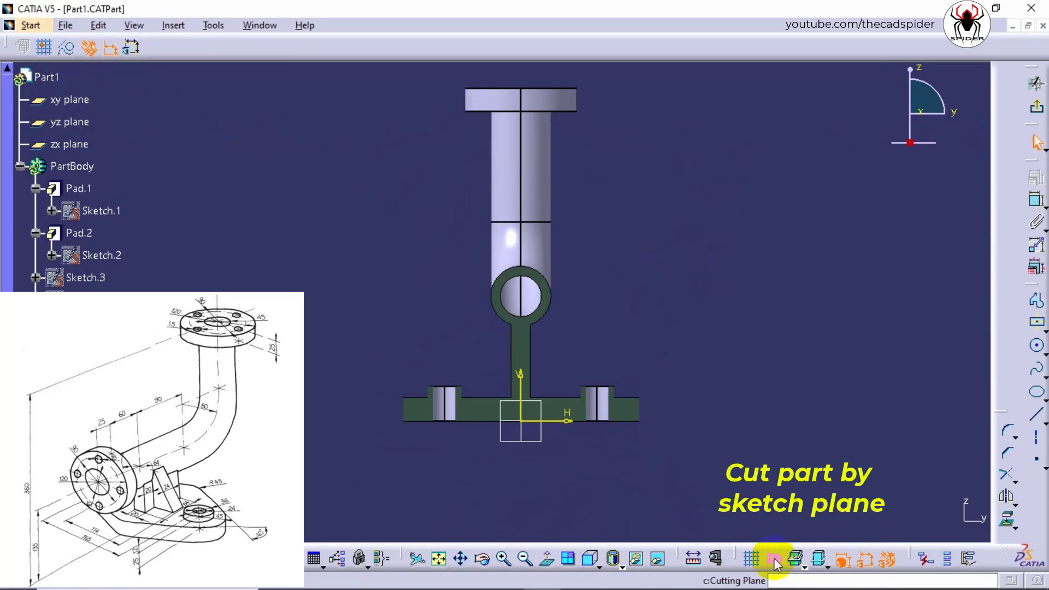
Step: Project the pipe's outer circular edge into the sketch and turn it into a construction element
mouse_move(604, 431)
middle_down()
mouse_move(604, 367)
mouse_move(643, 327)
mouse_move(604, 280)
middle_up()
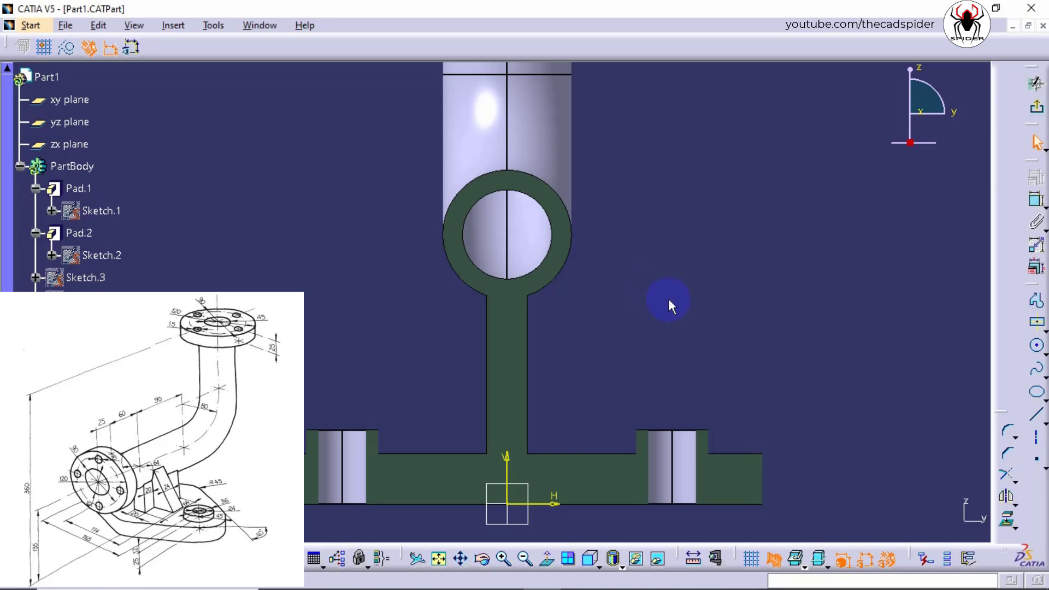
click(1007, 521)
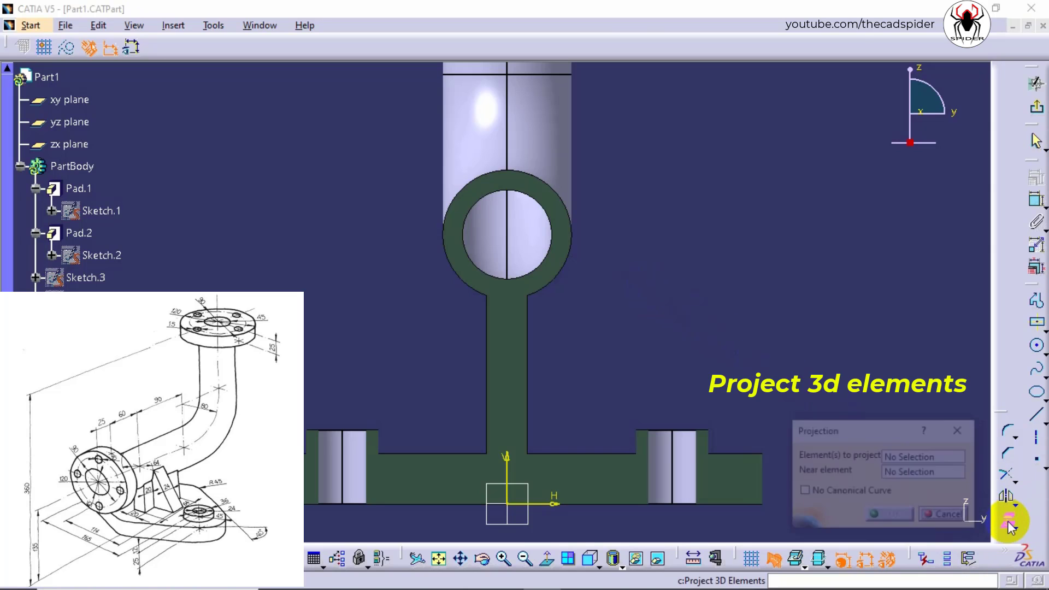
click(568, 262)
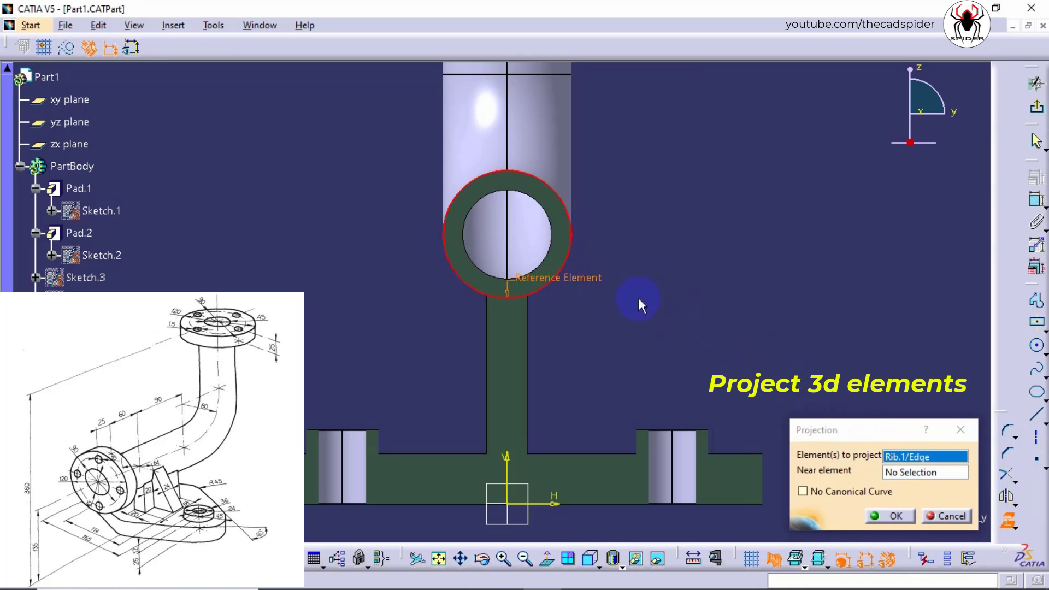
click(890, 516)
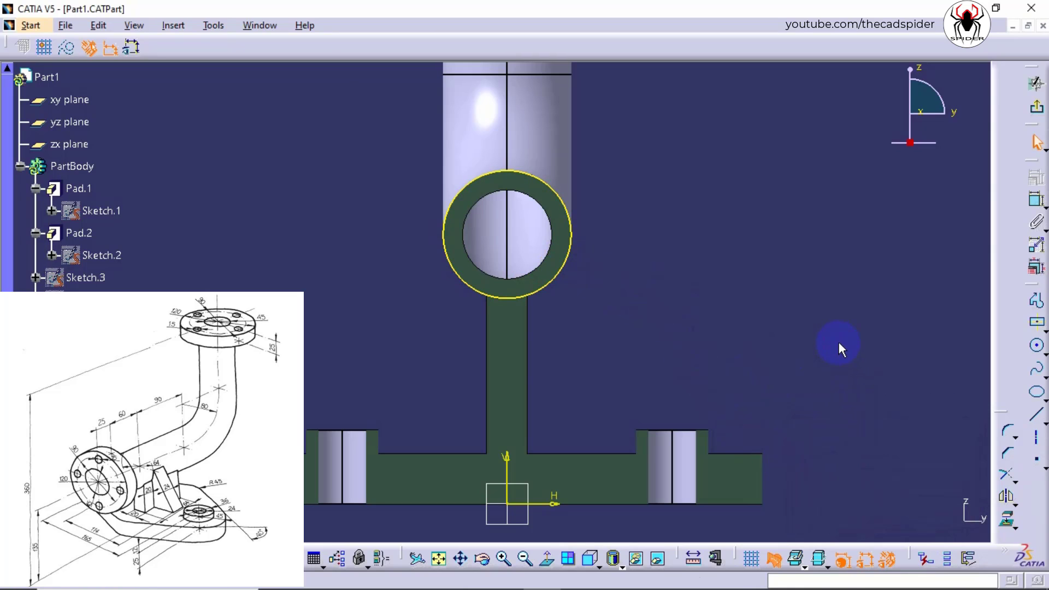
right_click(569, 271)
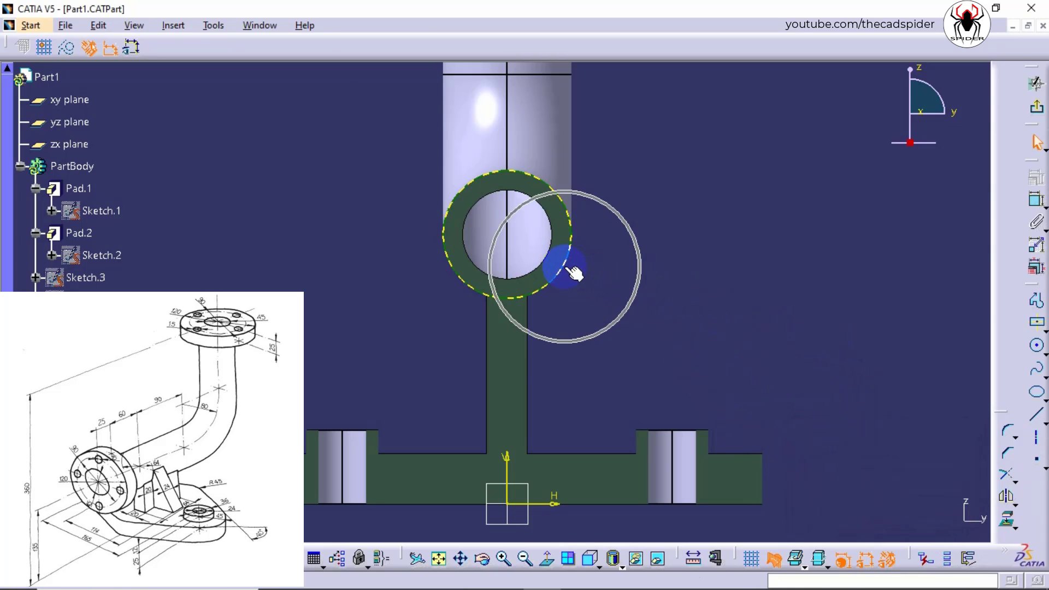
mouse_move(678, 501)
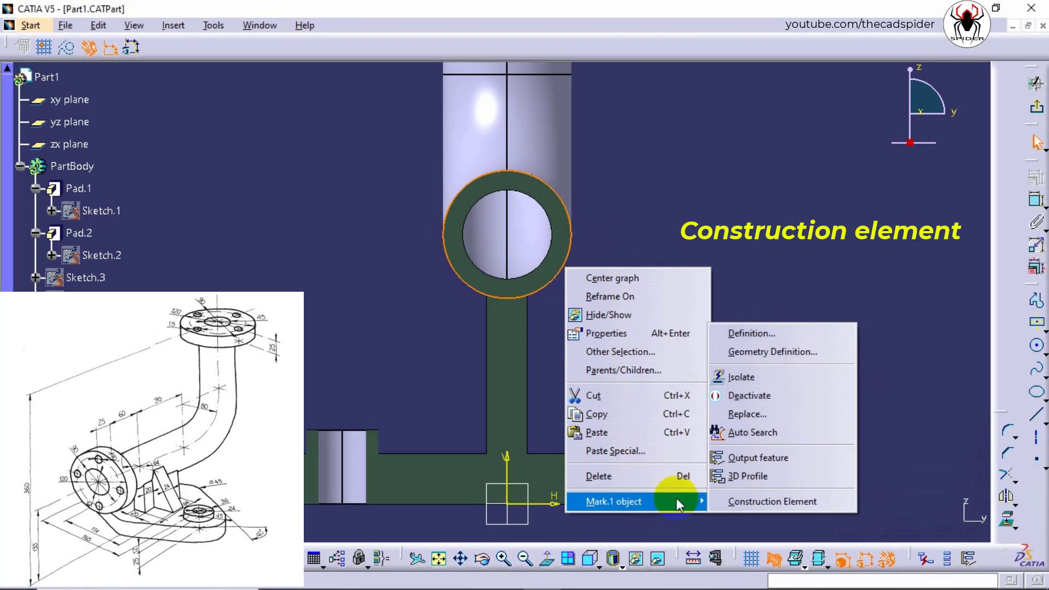
click(764, 507)
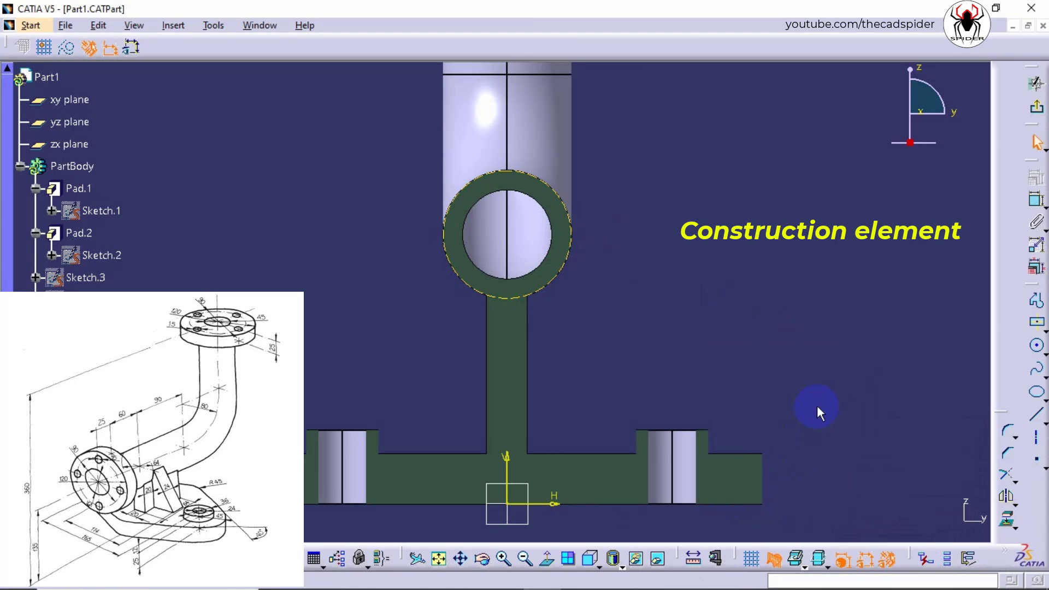
Step: Draw a horizontal axis from the center of the projected circle to the circle on its positive H side
click(1035, 438)
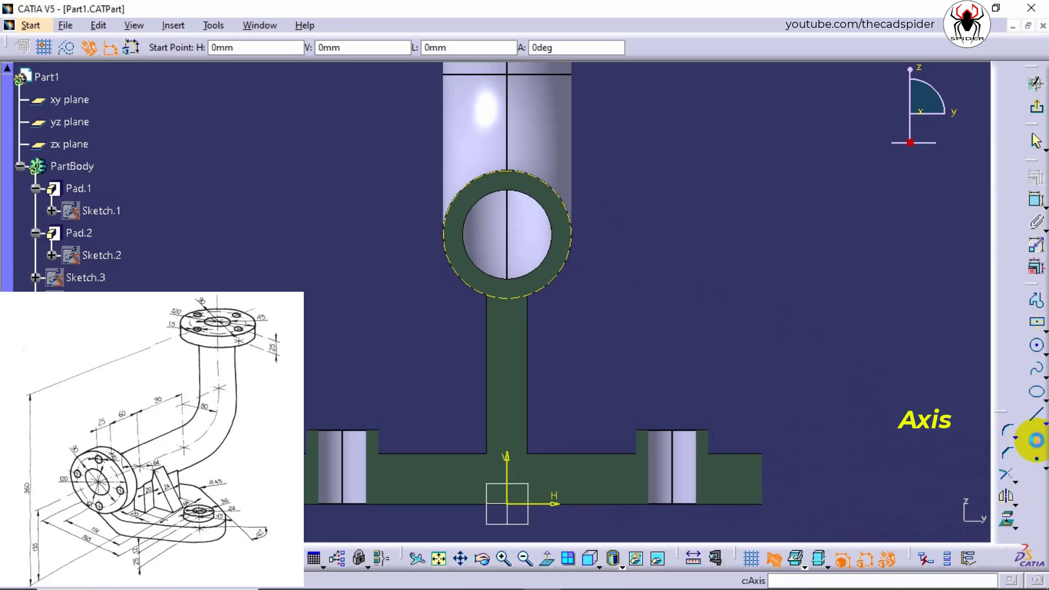
click(508, 234)
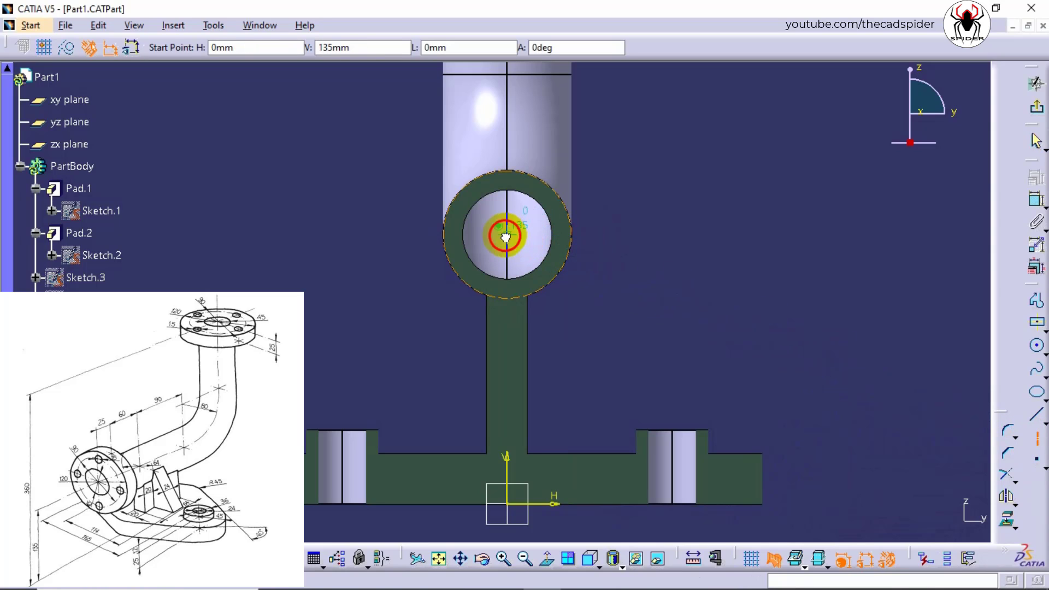
click(577, 230)
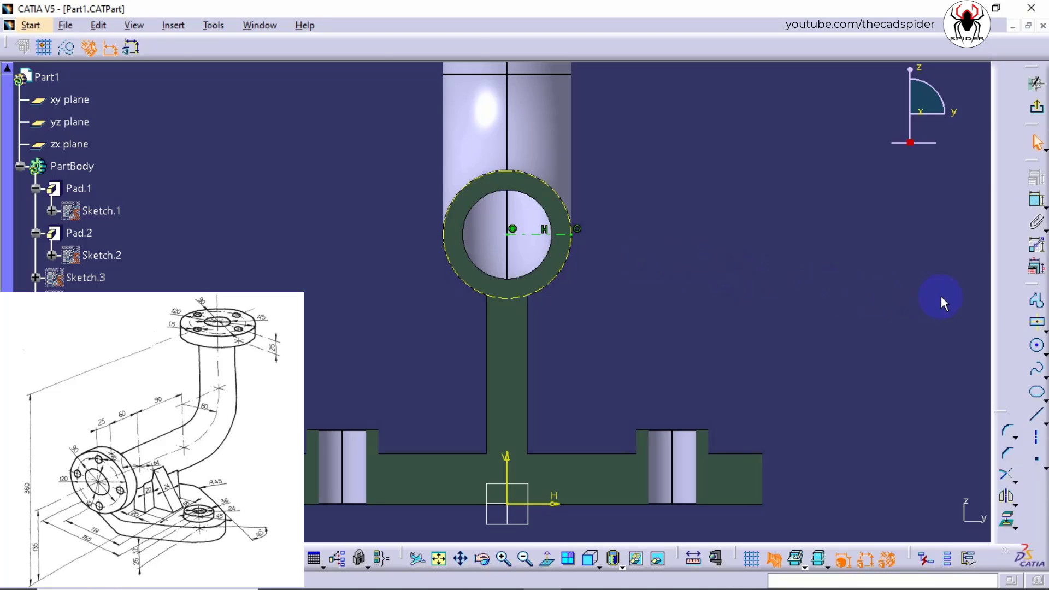
Step: Sketch a slanted profile line from the axis's outer end down and outward, ending about 35 mm above the plate's top face
click(1035, 300)
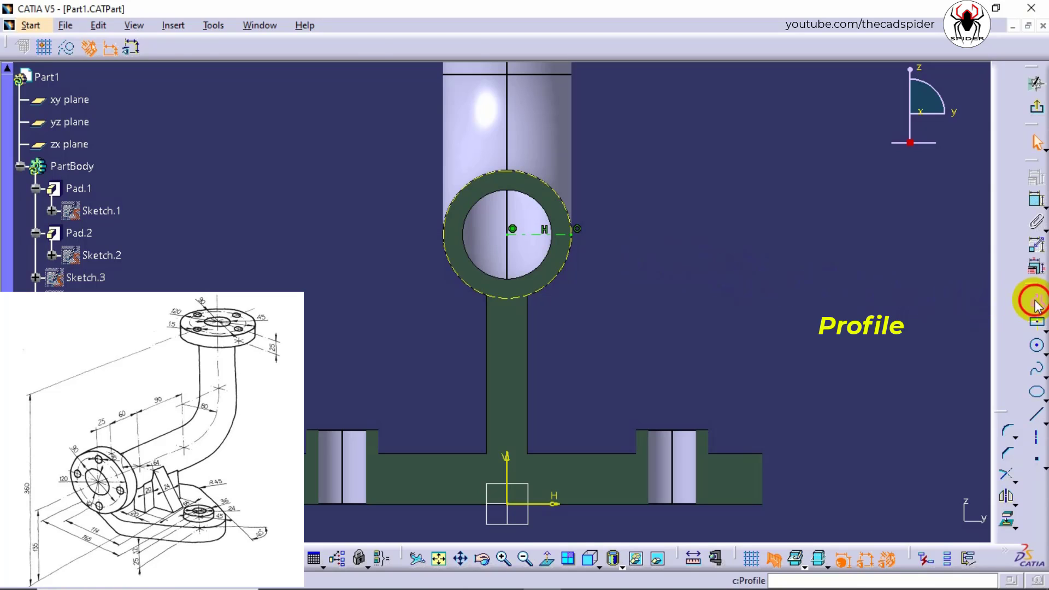
click(576, 229)
click(610, 383)
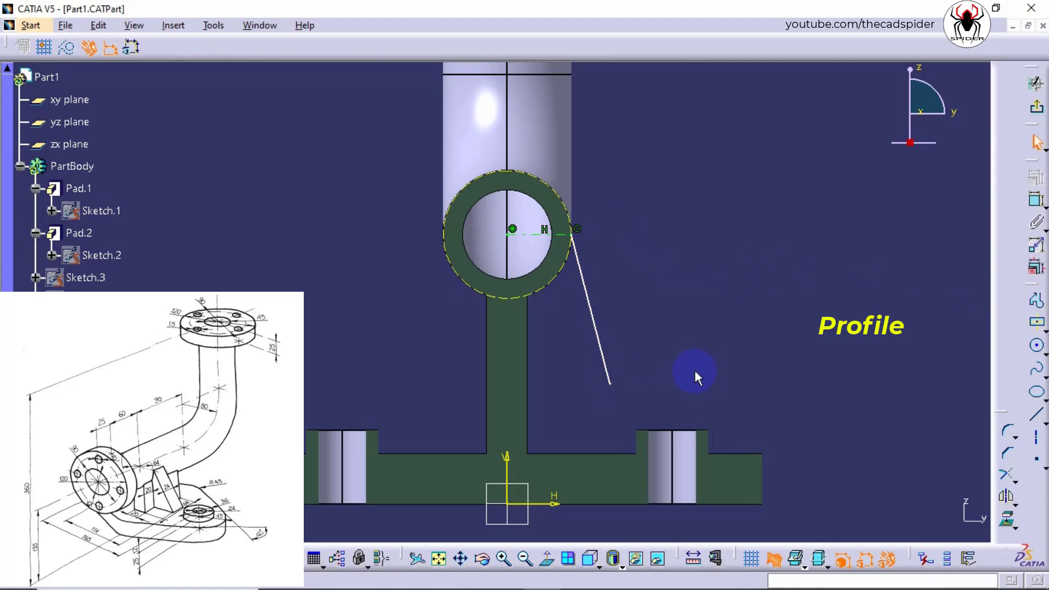
Step: Constrain the slanted line's lower endpoint to be coincident with the plate's top edge
click(1036, 200)
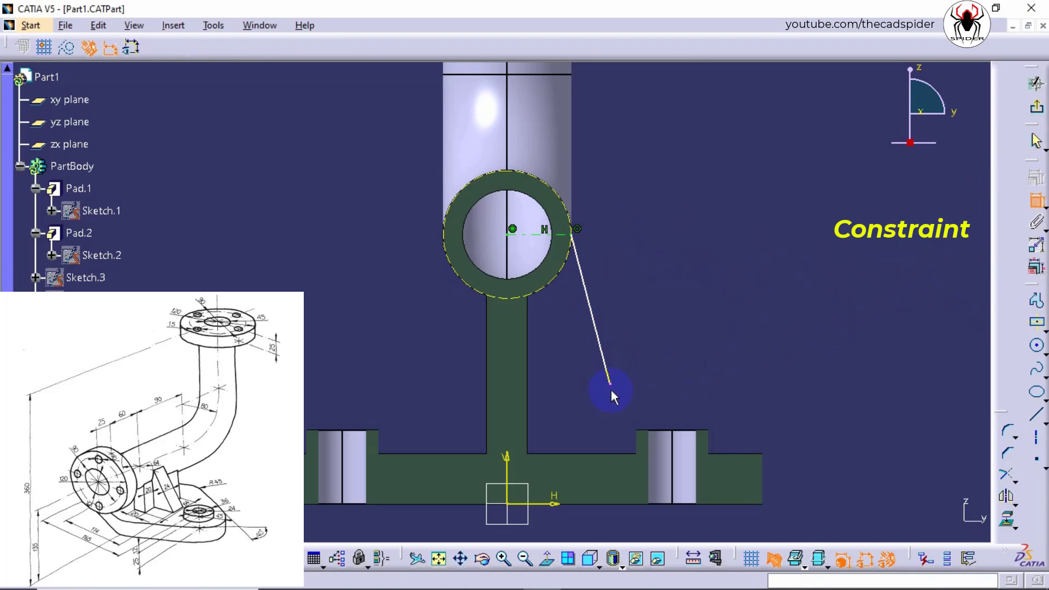
click(605, 454)
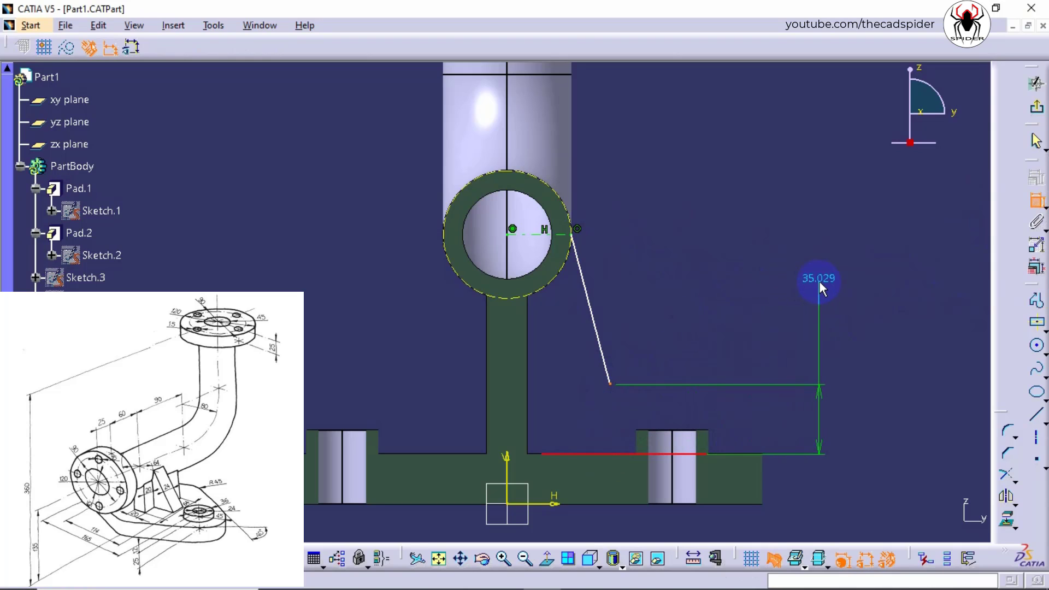
right_click(818, 281)
click(859, 350)
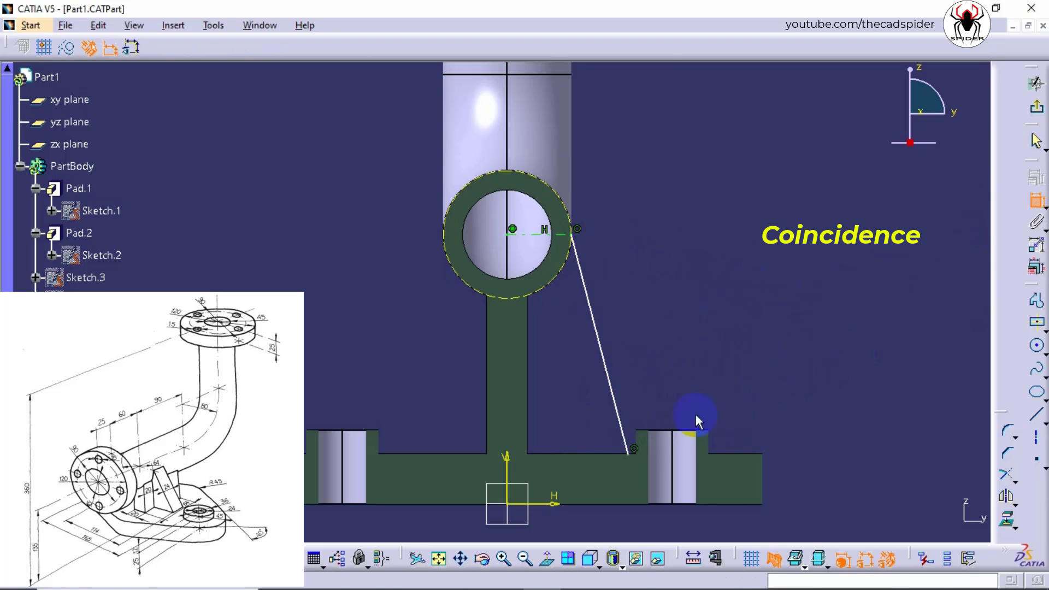
Step: Dimension the horizontal distance from the vertical axis to the slanted line's lower endpoint and set it to 114/2 (57 mm)
click(508, 476)
middle_drag(690, 370, 698, 271)
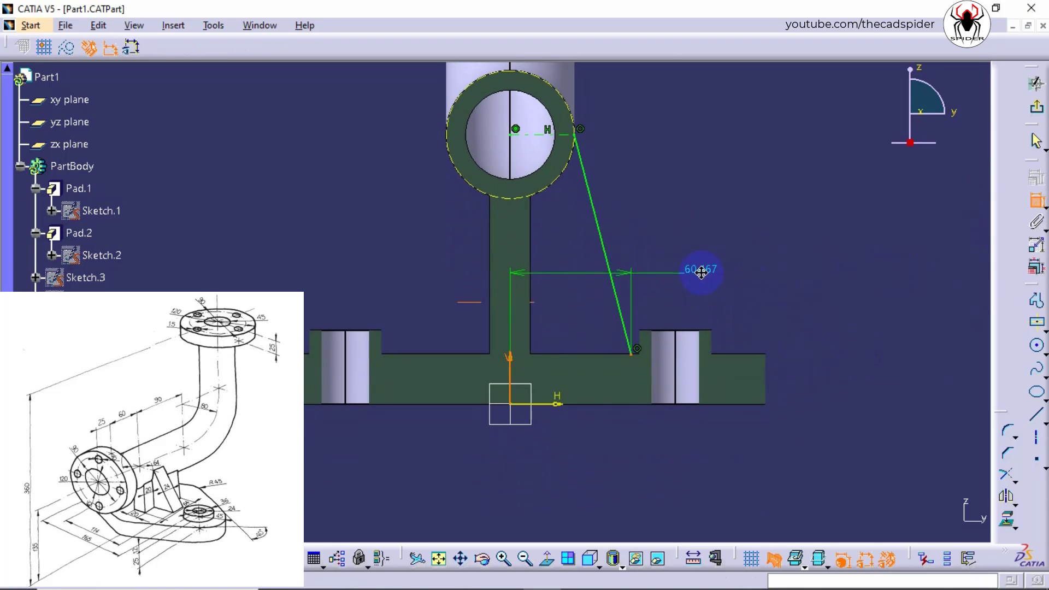
right_click(707, 460)
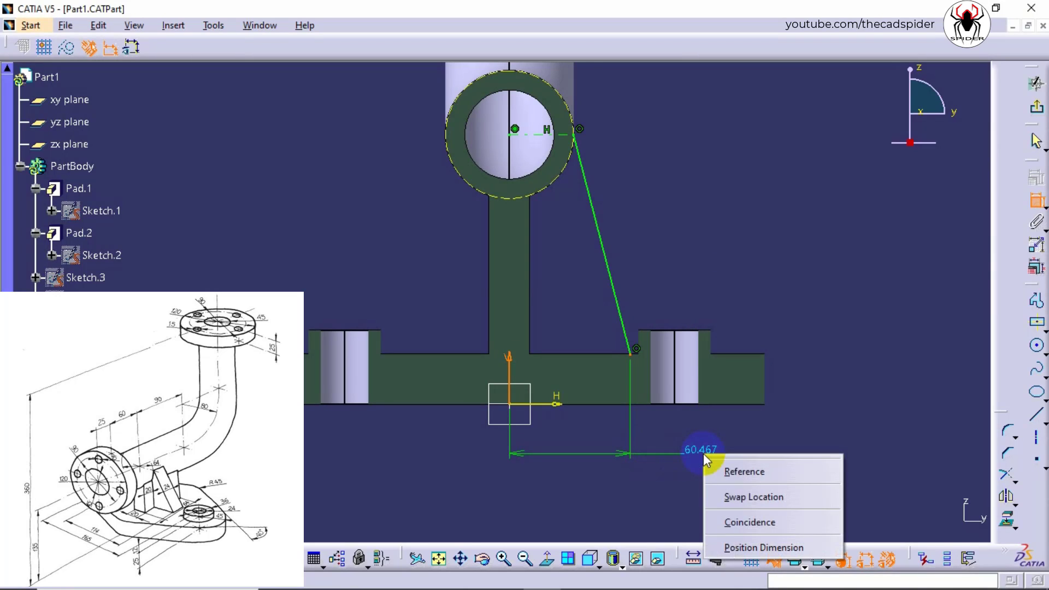
click(700, 452)
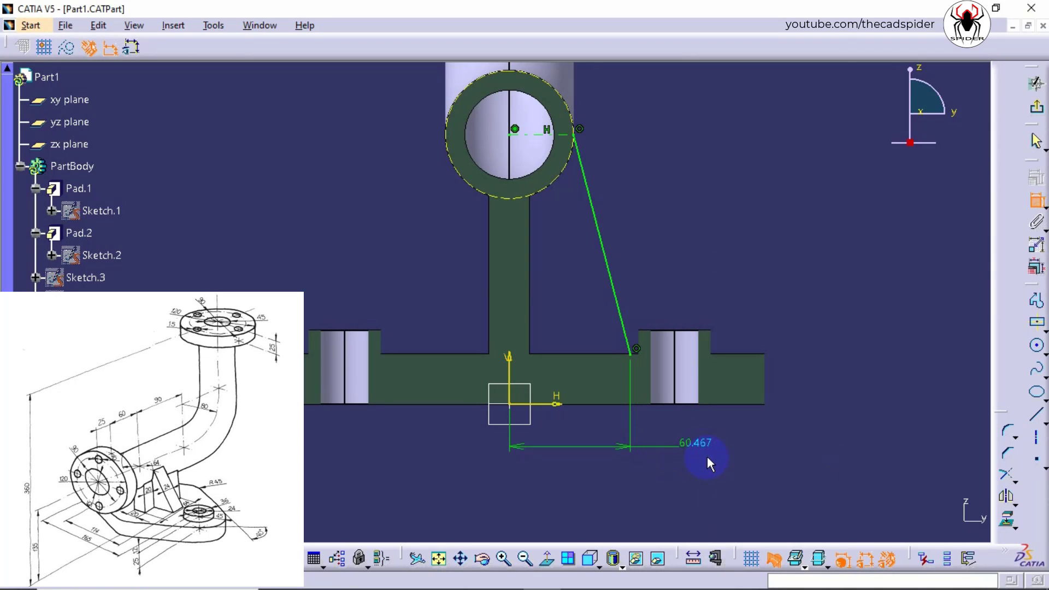
double_click(696, 448)
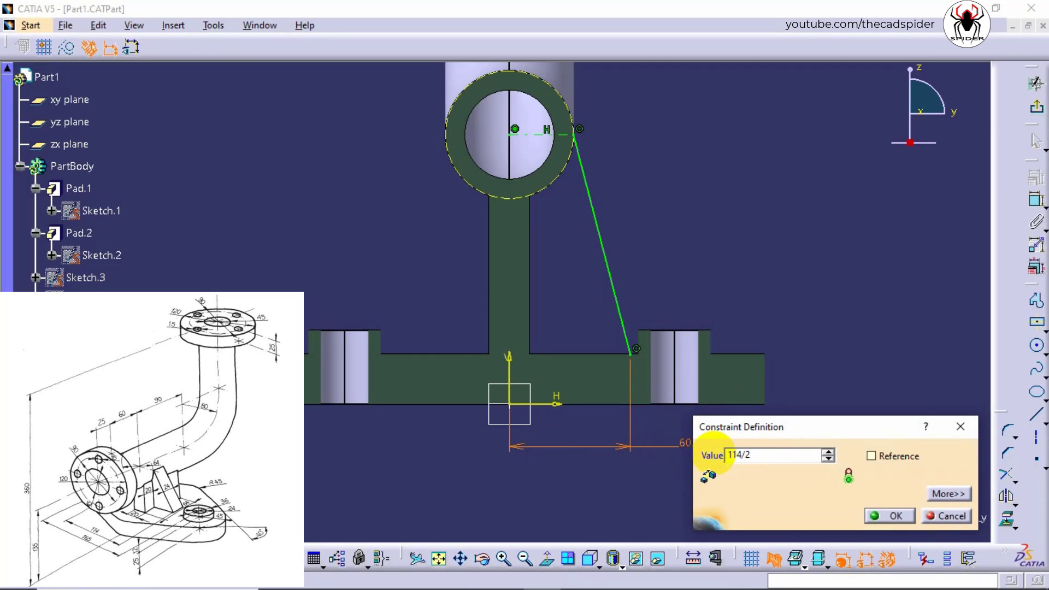
click(880, 514)
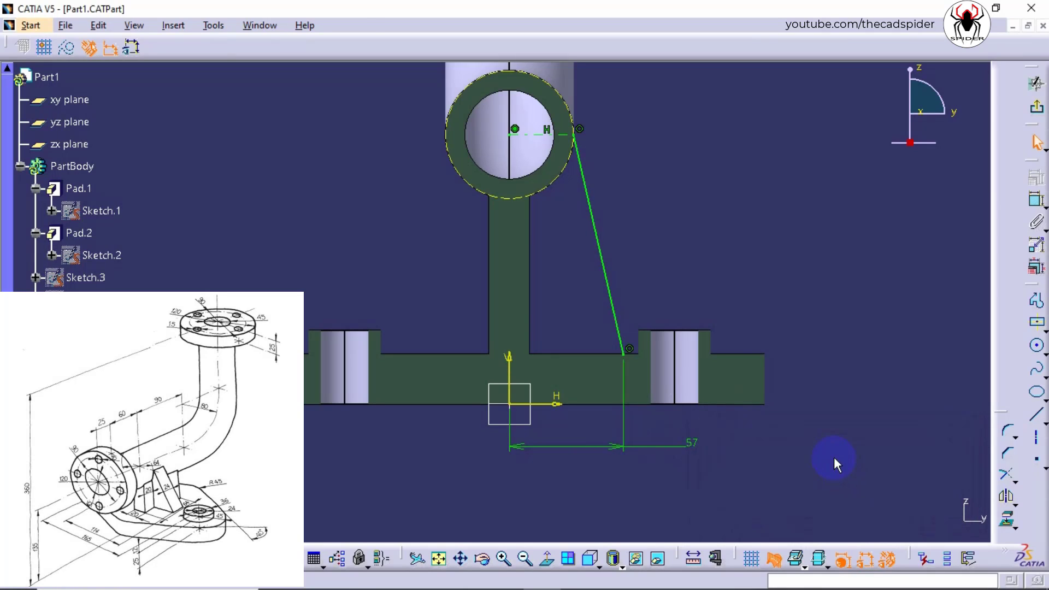
Step: Turn off the cut of the part by the sketch plane and exit the rib profile sketch
middle_drag(772, 435, 784, 482)
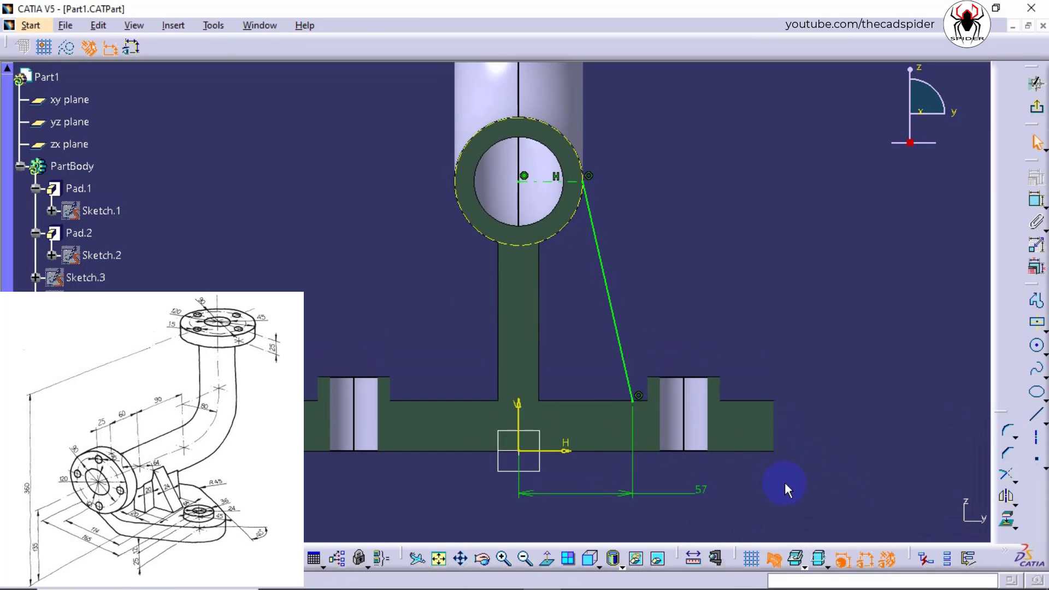
click(774, 559)
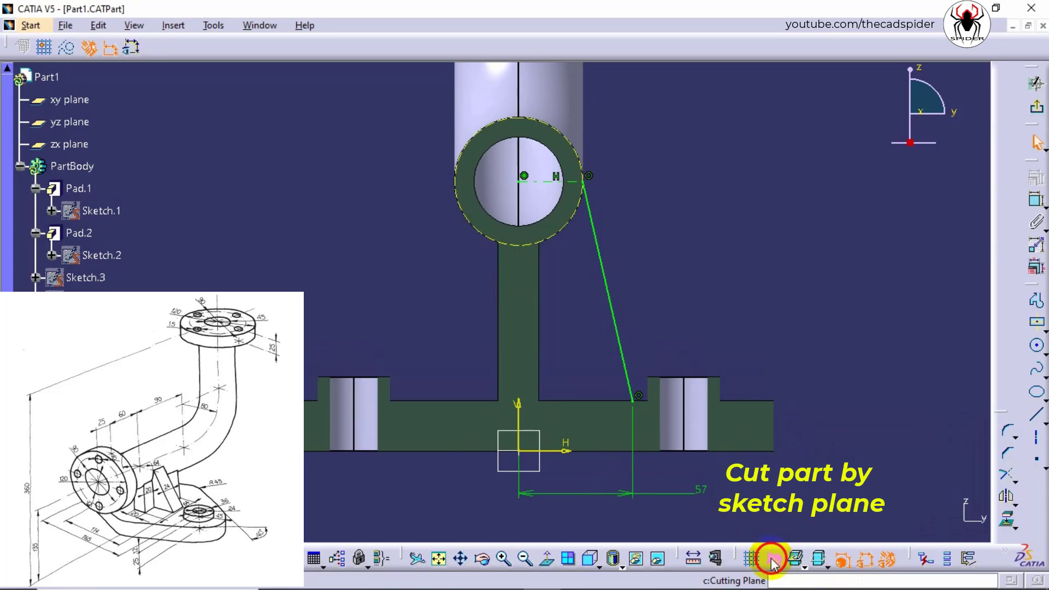
click(773, 558)
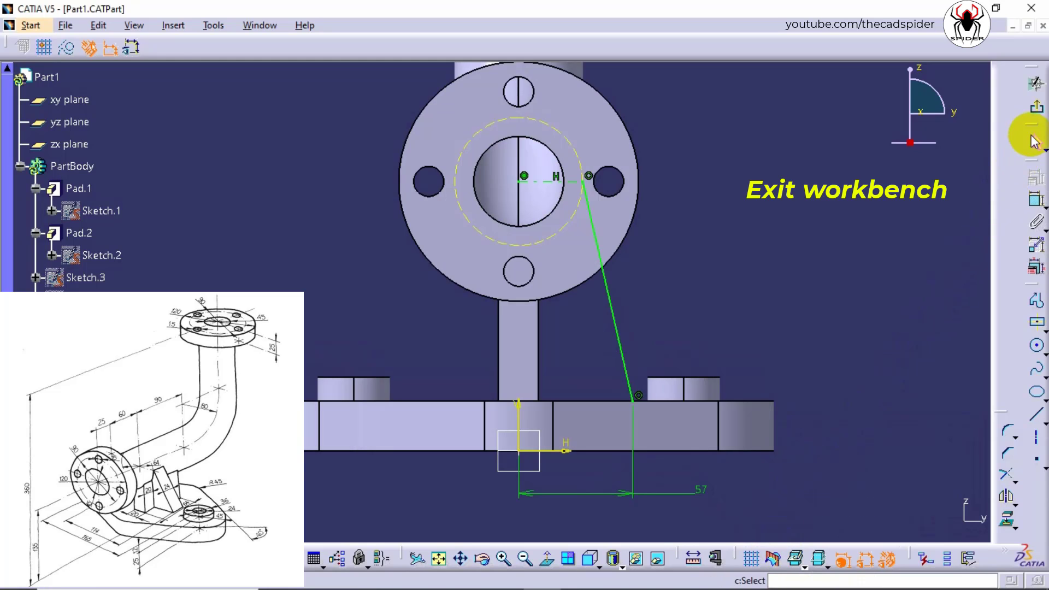
click(1040, 109)
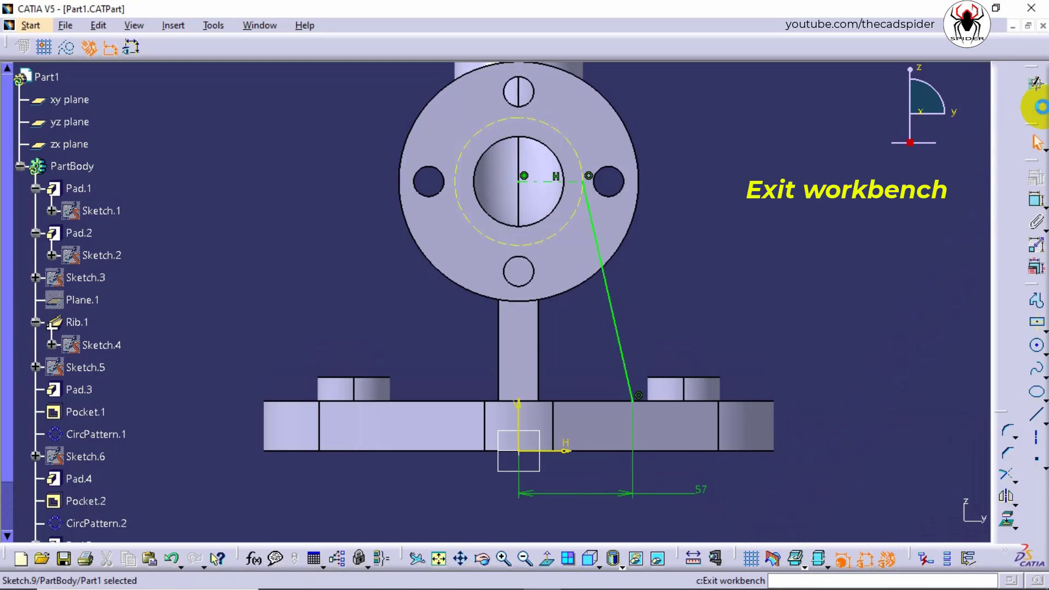
click(791, 219)
Step: Set up a Stiffener from the slanted line sketch in From Side mode, 24 mm thick with Neutral Fiber enabled
ctrl+middle_drag(786, 224, 770, 237)
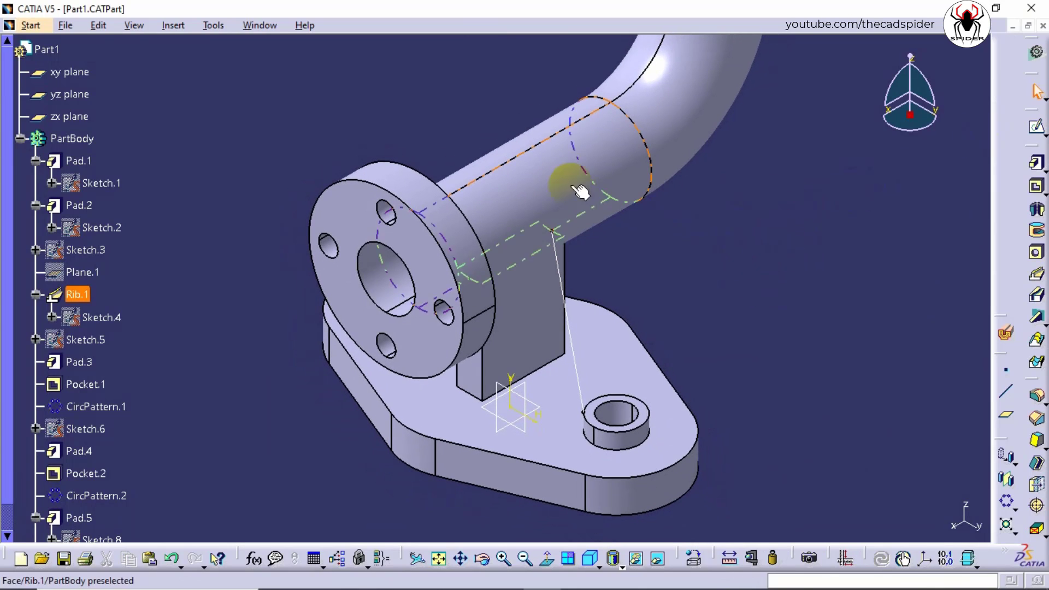
click(170, 26)
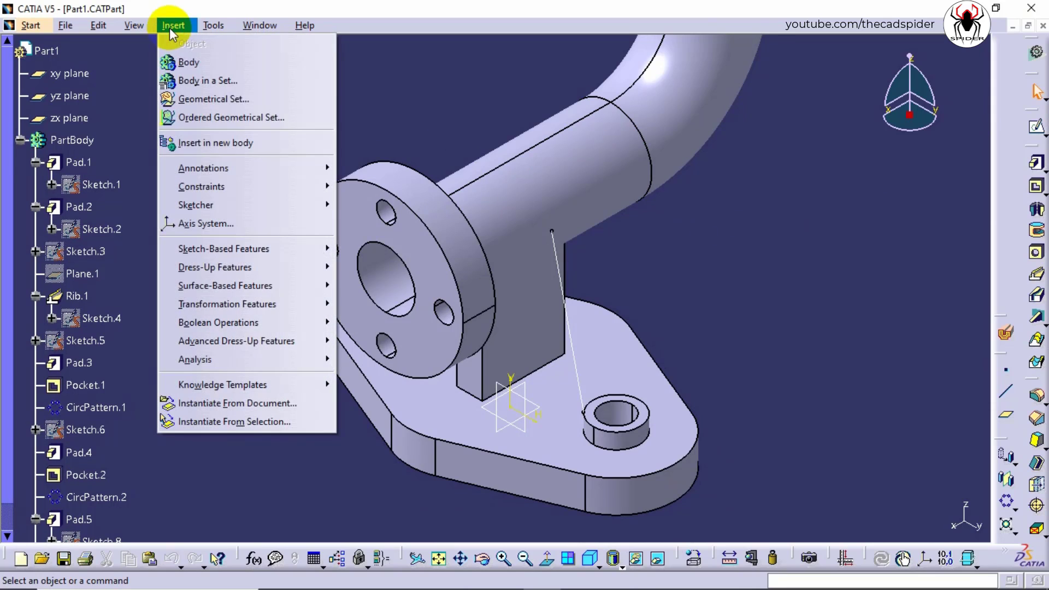
mouse_move(221, 248)
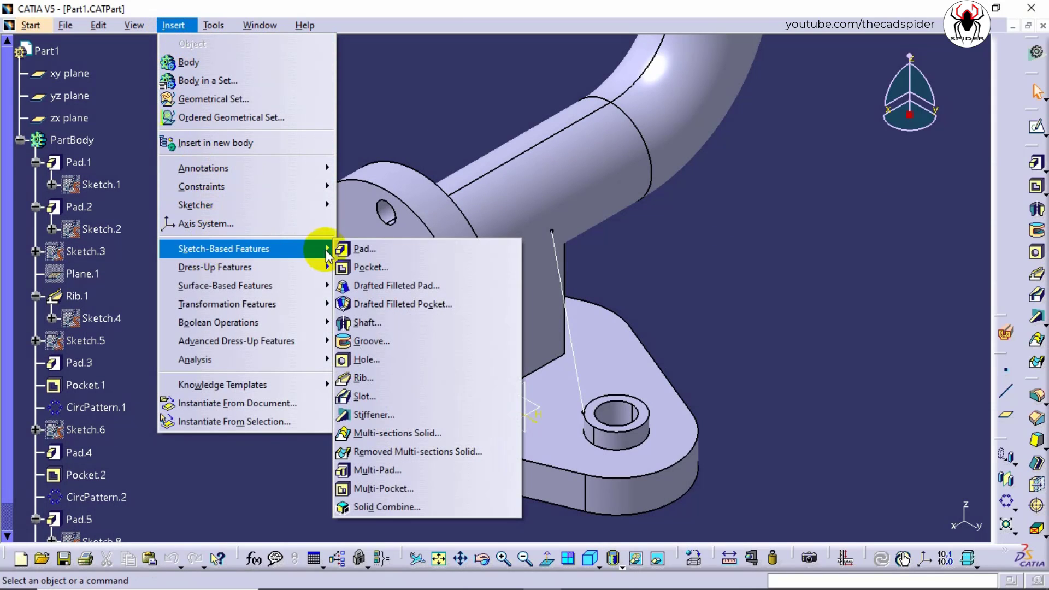
click(392, 416)
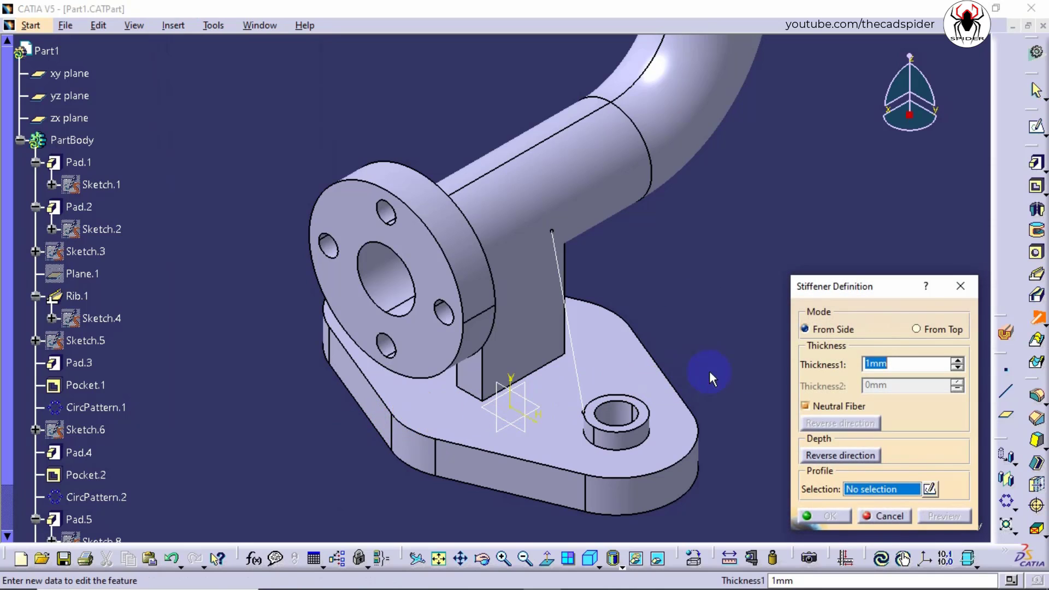
click(805, 329)
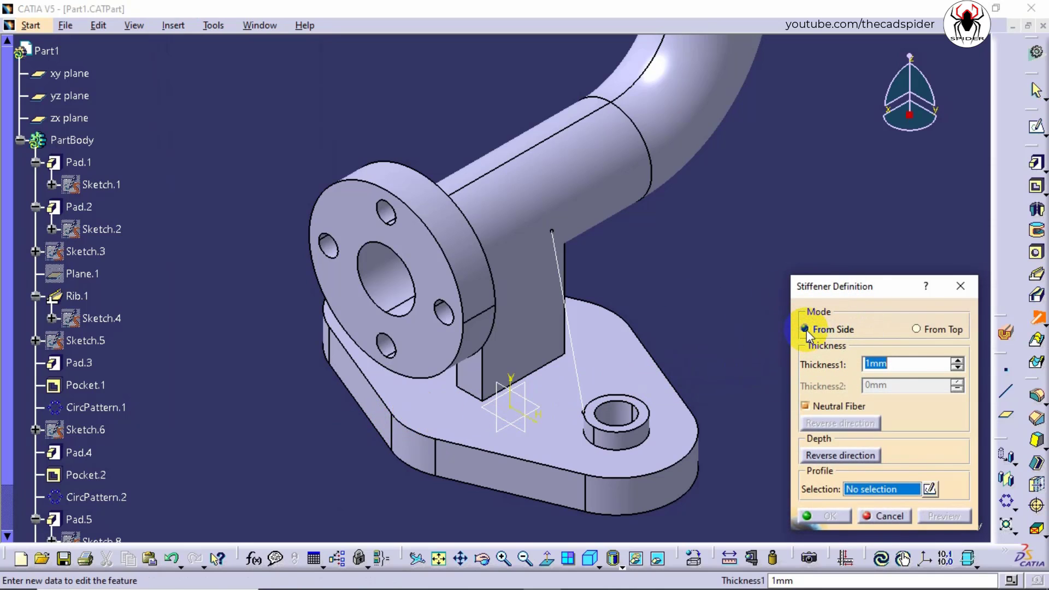
click(856, 365)
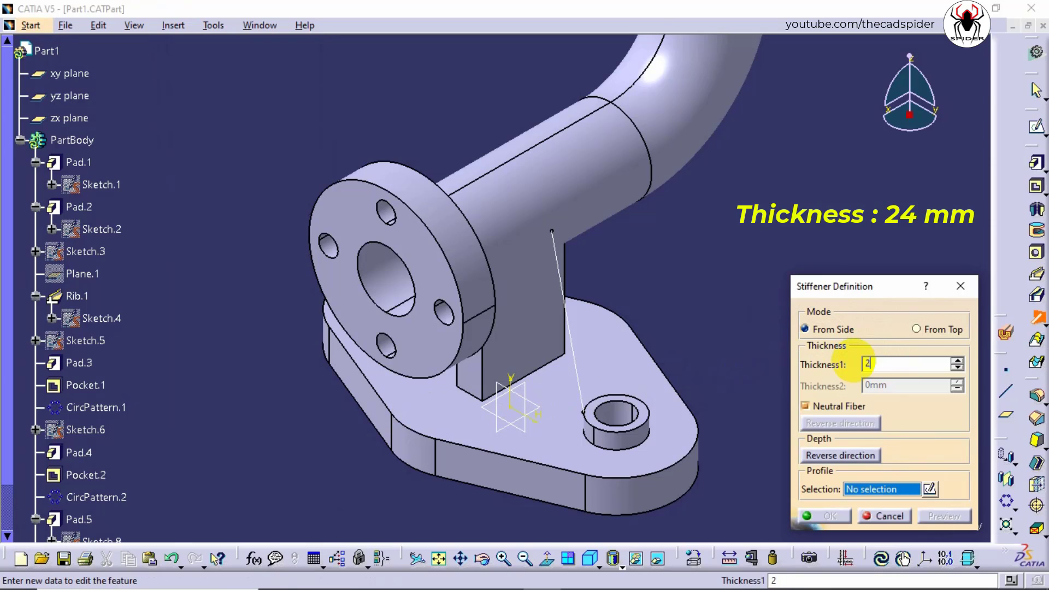
click(805, 406)
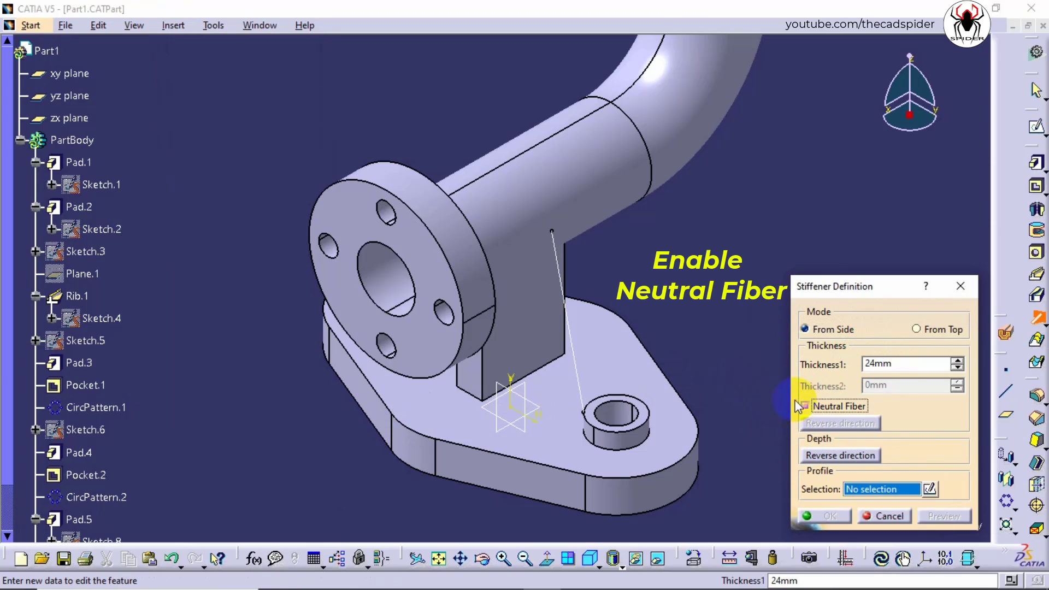
click(583, 373)
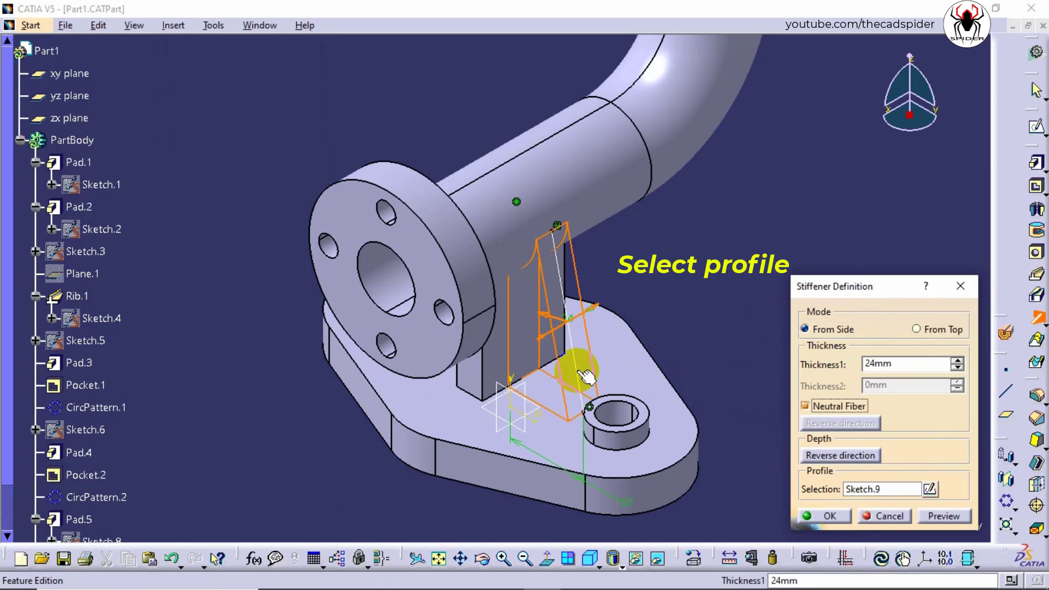
Step: Check the stiffener's depth direction from the front, try reversing it away from the support, and restore the inward direction
click(599, 563)
click(613, 461)
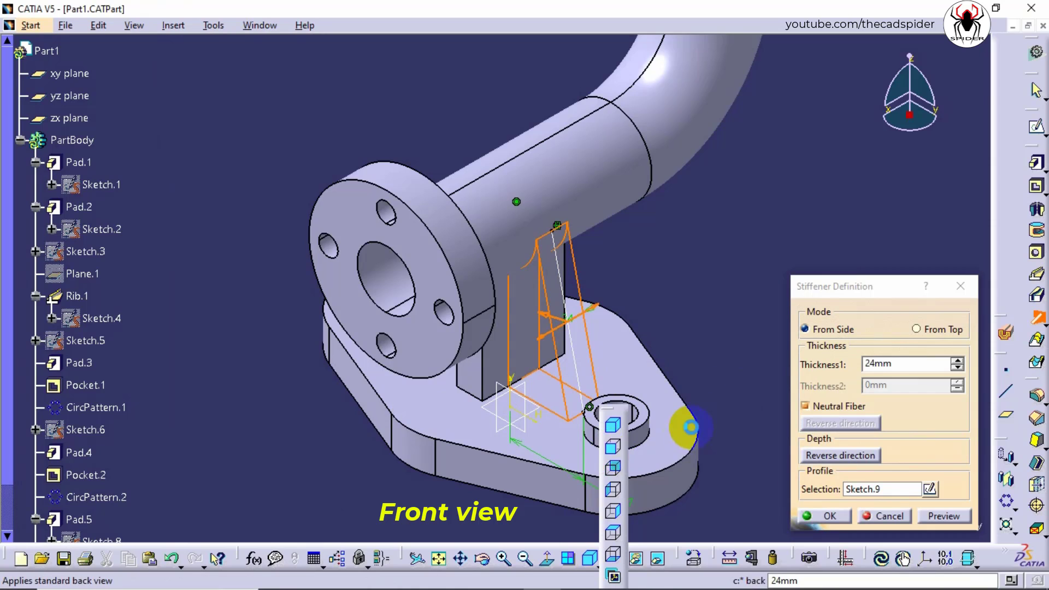
ctrl+middle_drag(686, 437, 668, 348)
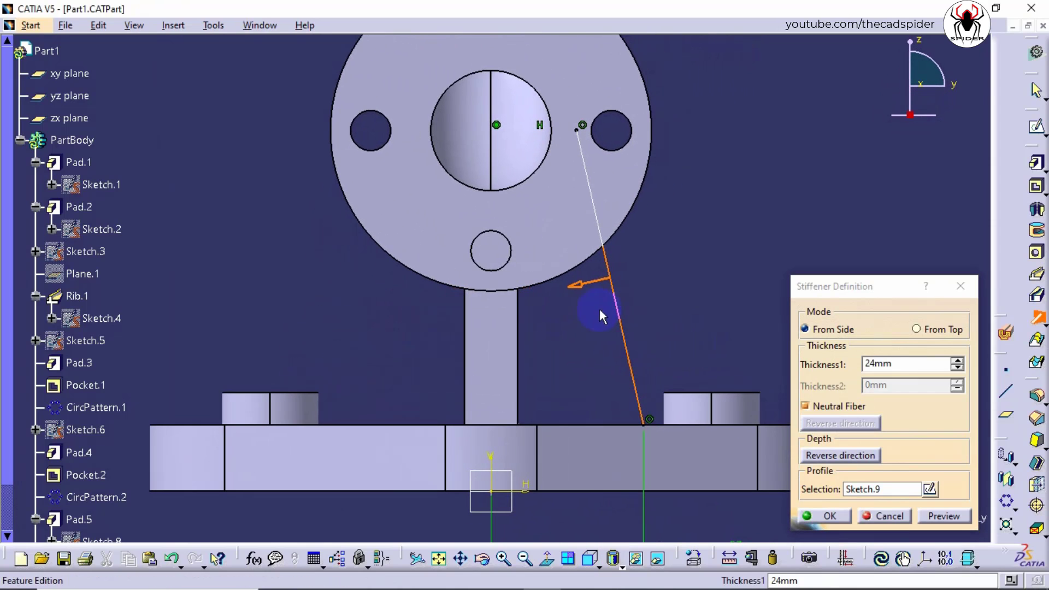
click(578, 292)
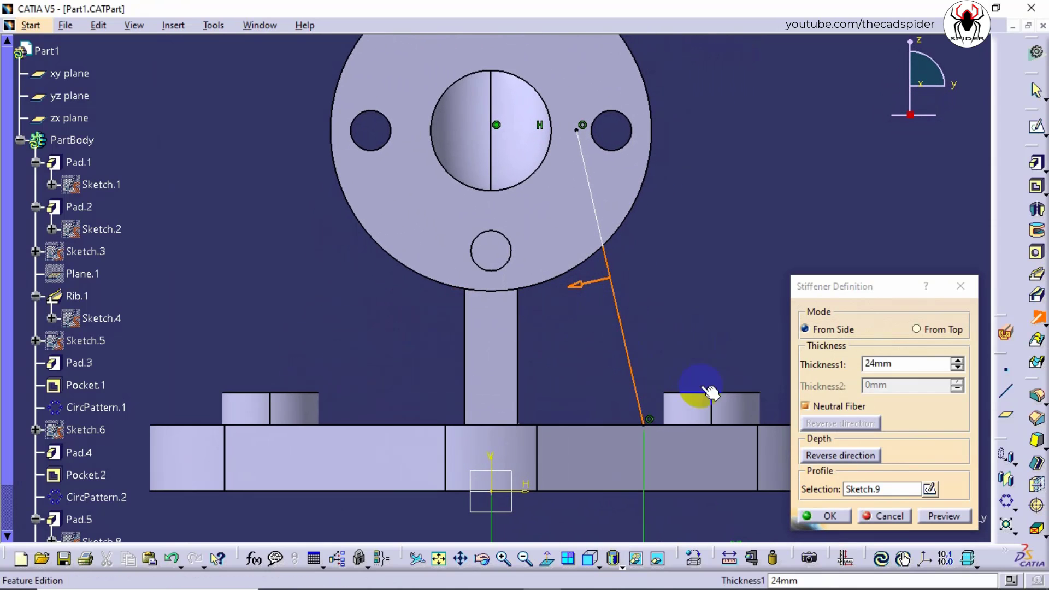
click(814, 456)
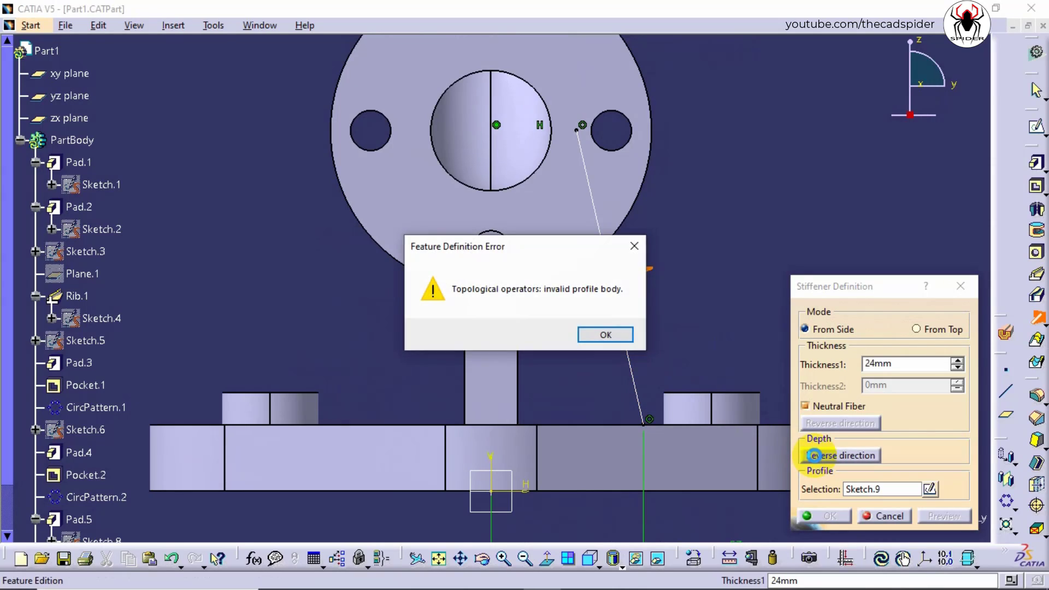
click(600, 337)
click(631, 283)
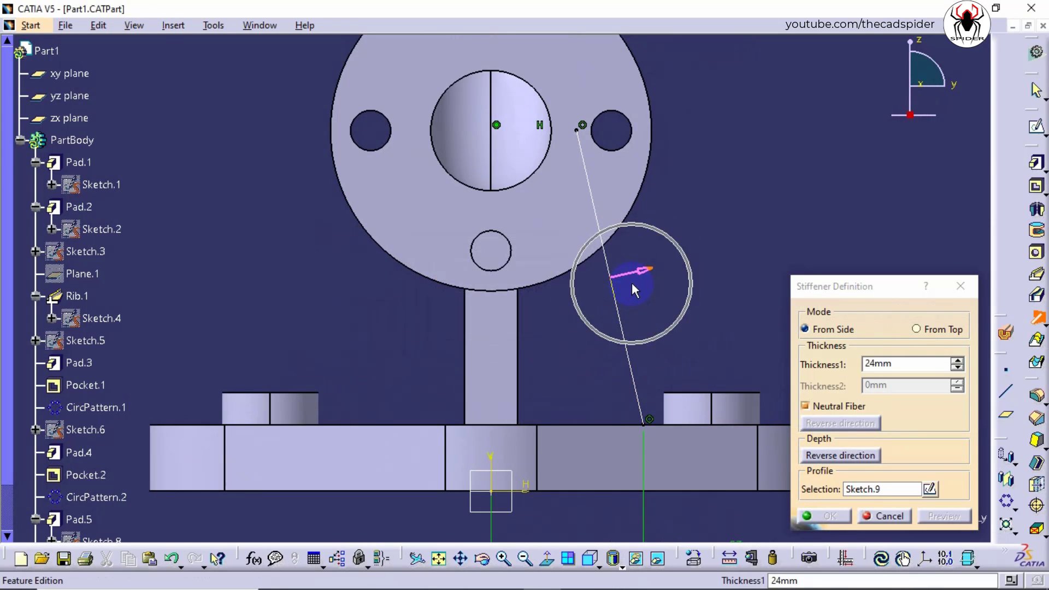
click(846, 455)
Step: Preview the 24 mm stiffener between the pipe, central support and base plate, and create it
click(936, 517)
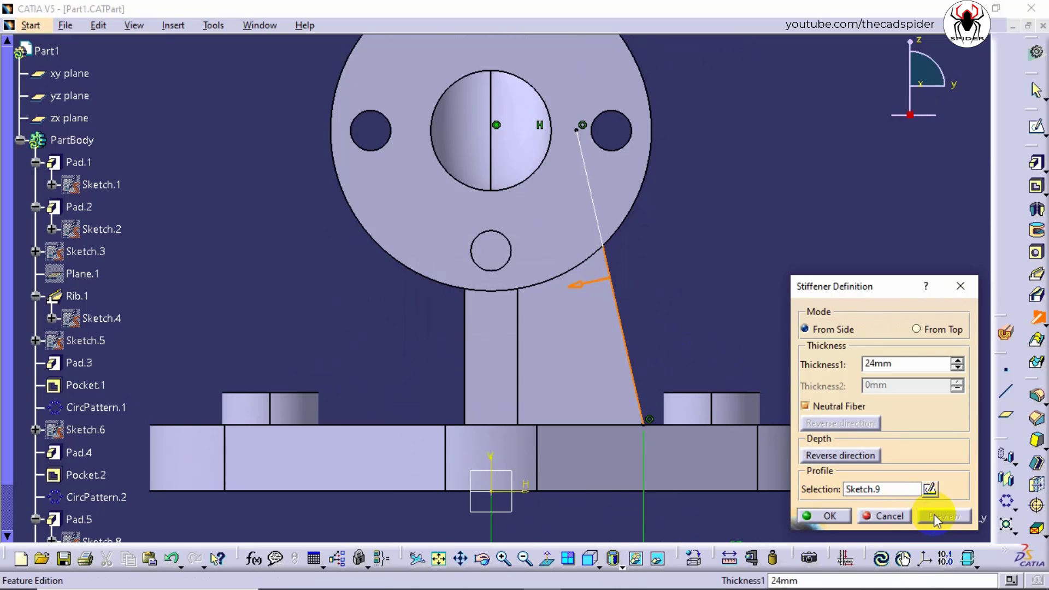
click(826, 516)
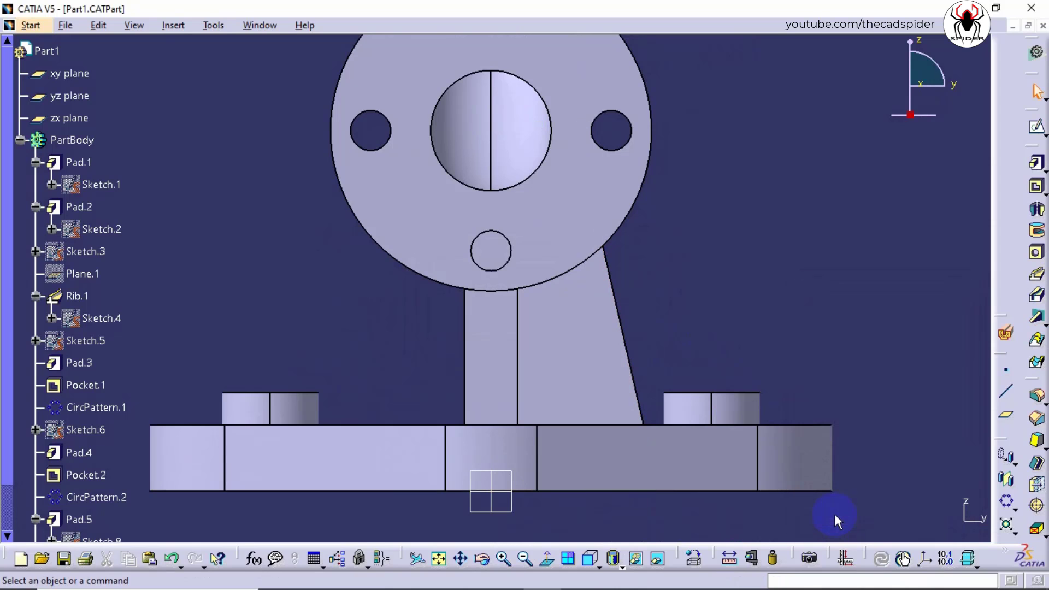
middle_drag(777, 269, 613, 218)
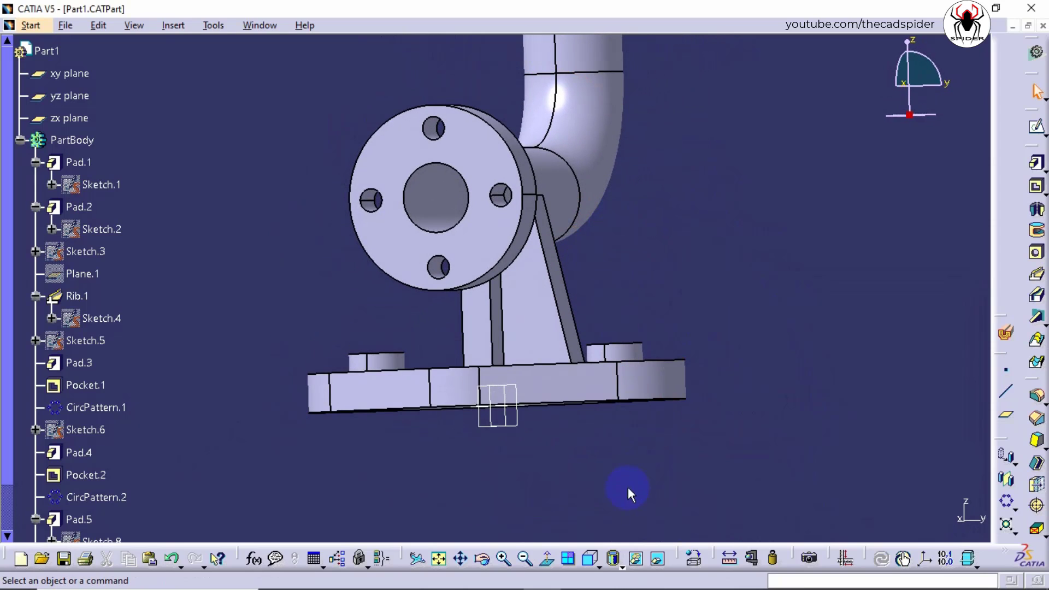
Step: Mirror the stiffener about the zx plane onto the opposite side of the central support
click(590, 558)
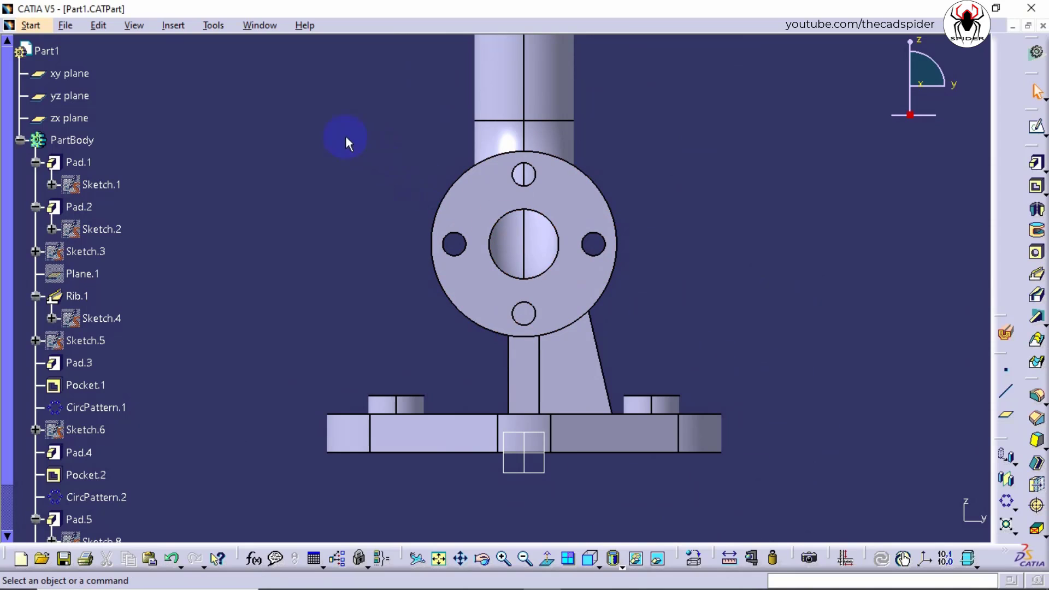
click(173, 25)
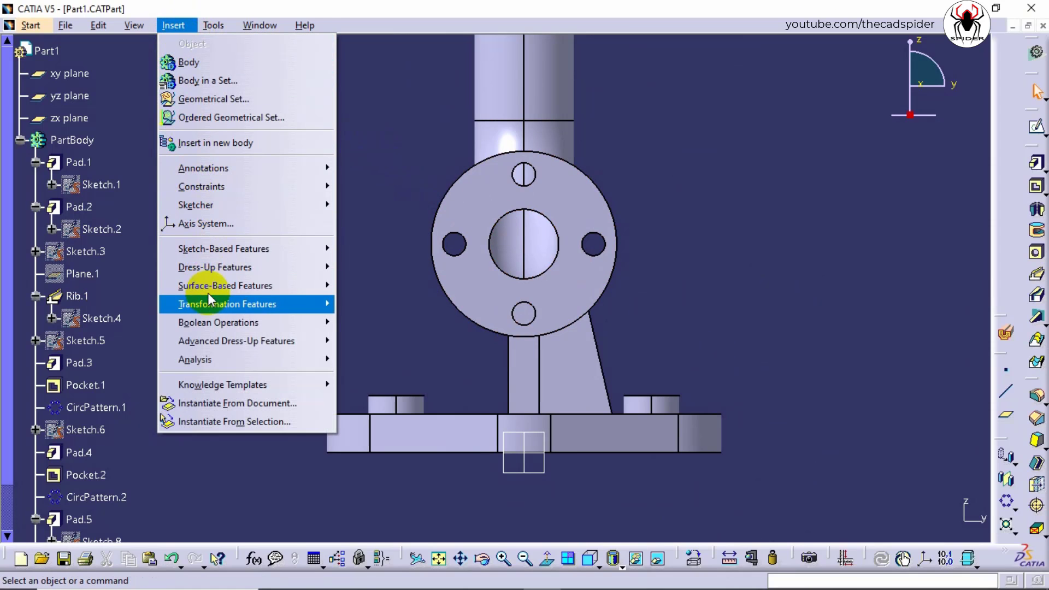
mouse_move(222, 303)
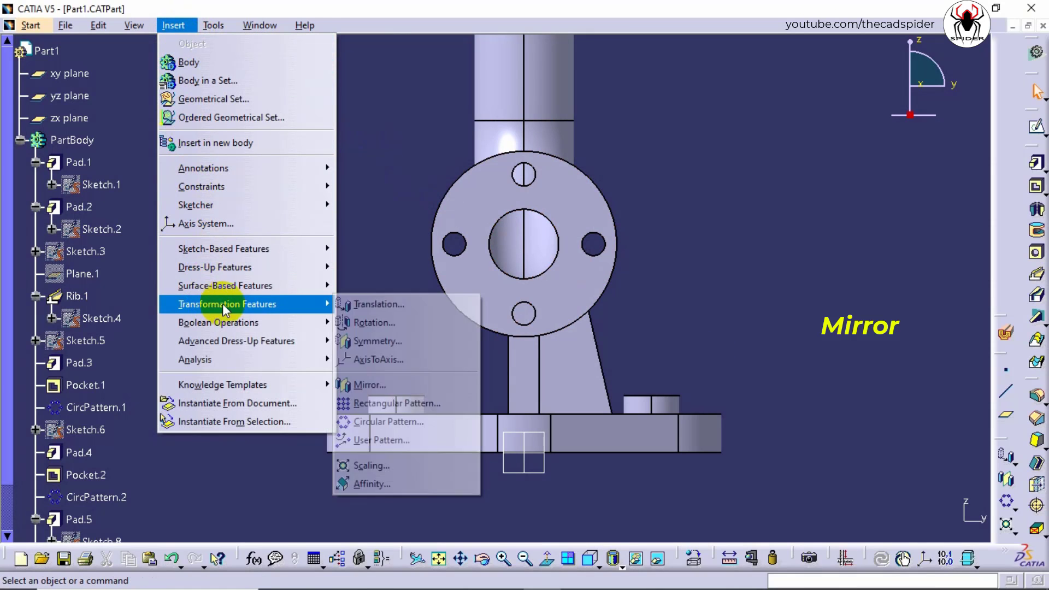
click(386, 386)
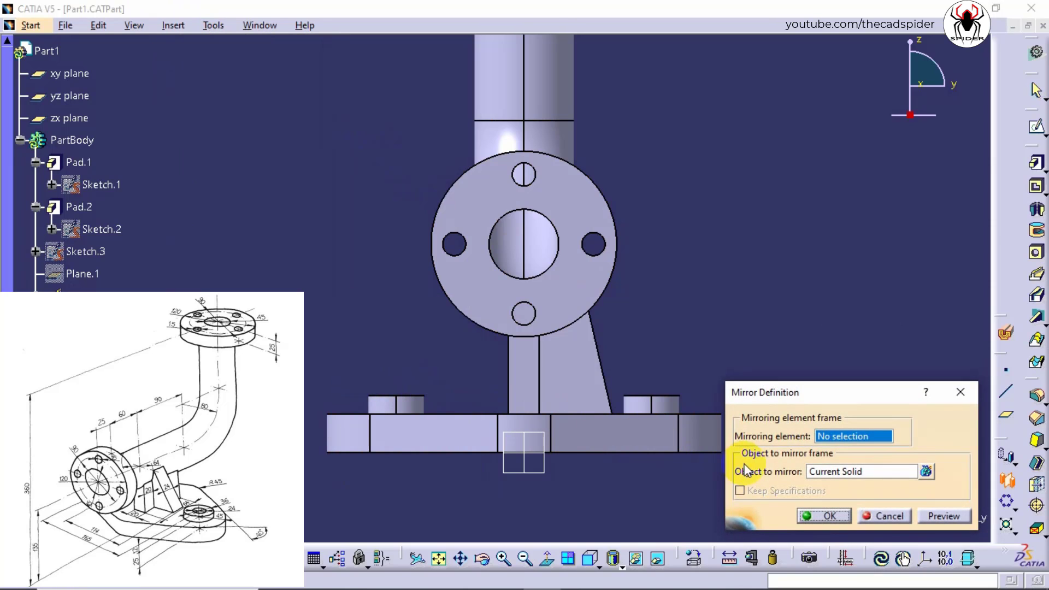
click(834, 480)
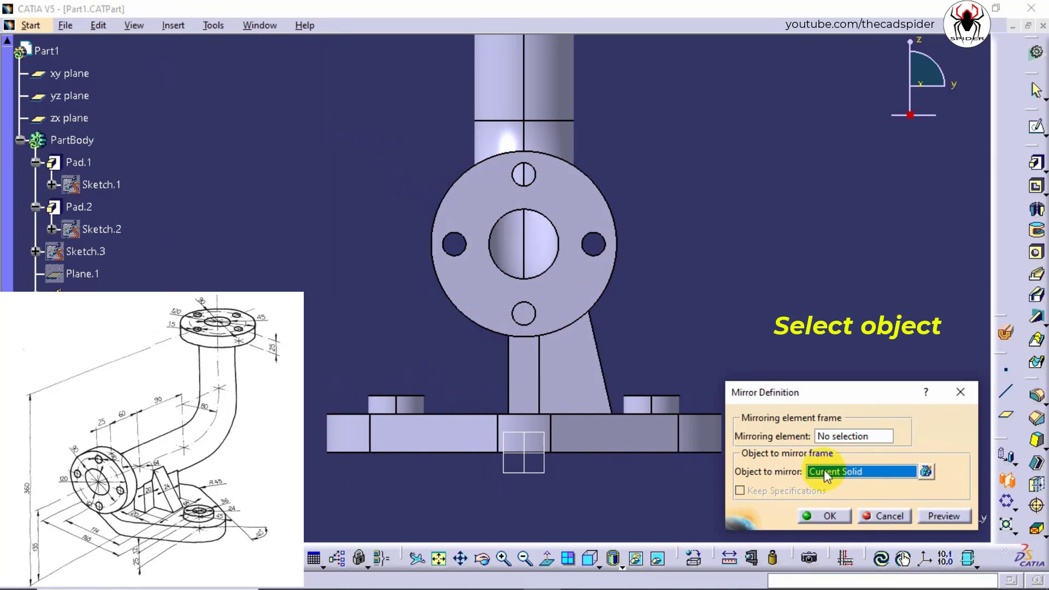
click(600, 380)
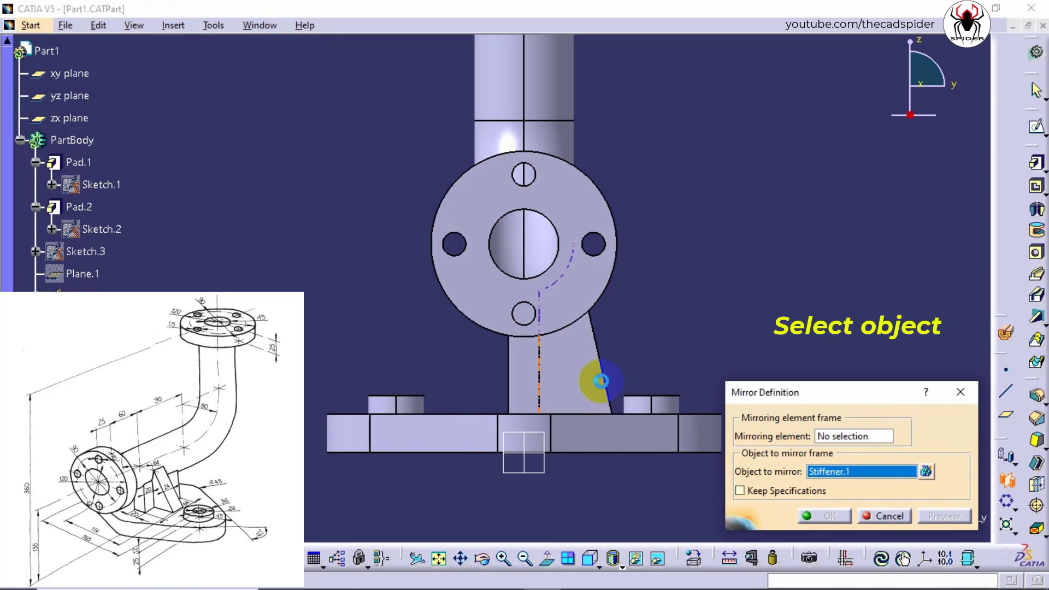
click(837, 437)
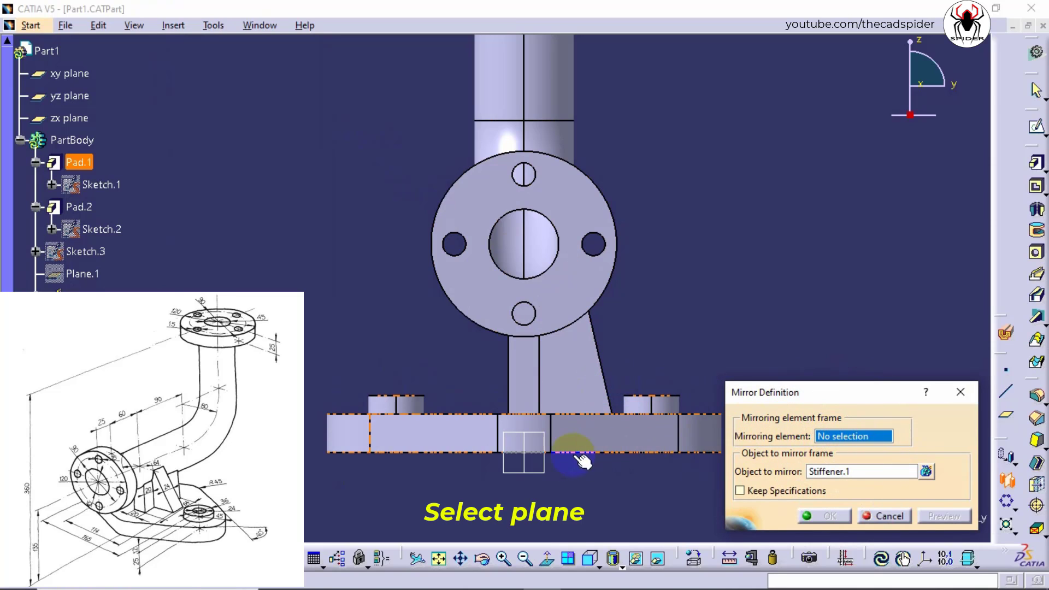
click(530, 464)
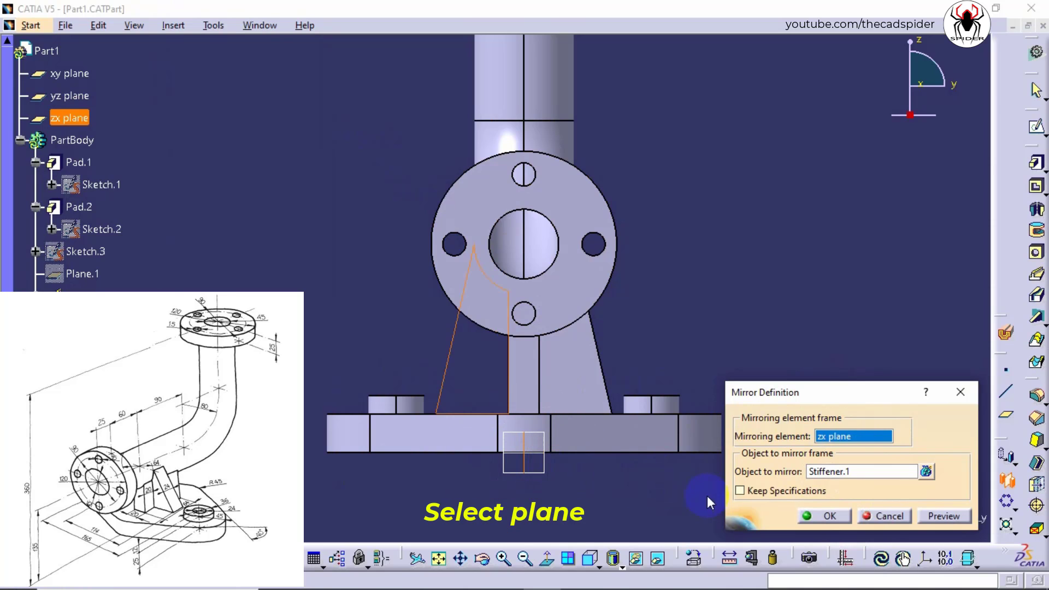
click(814, 516)
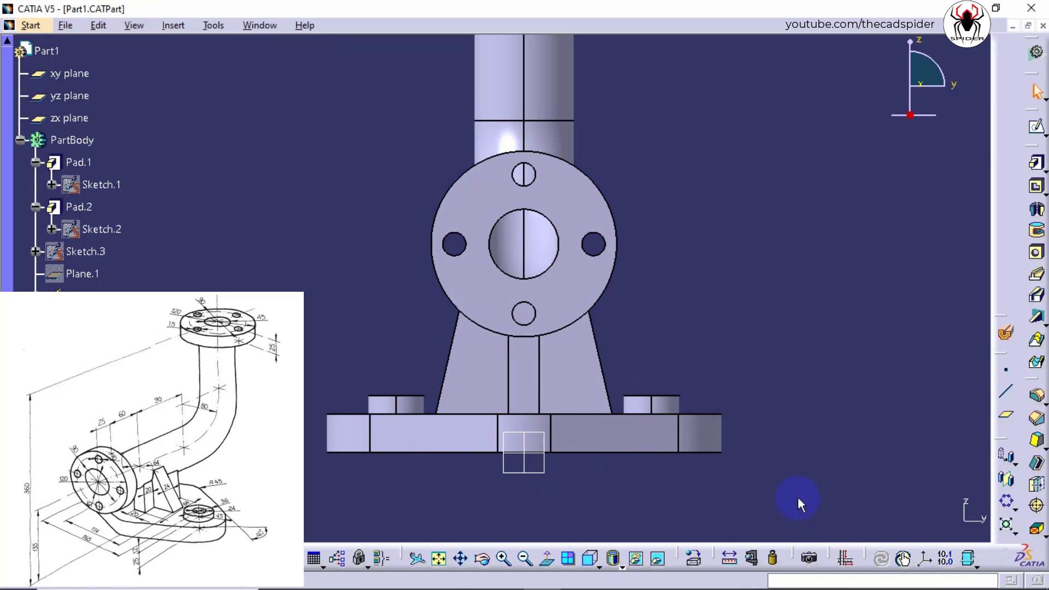
drag(612, 557, 612, 434)
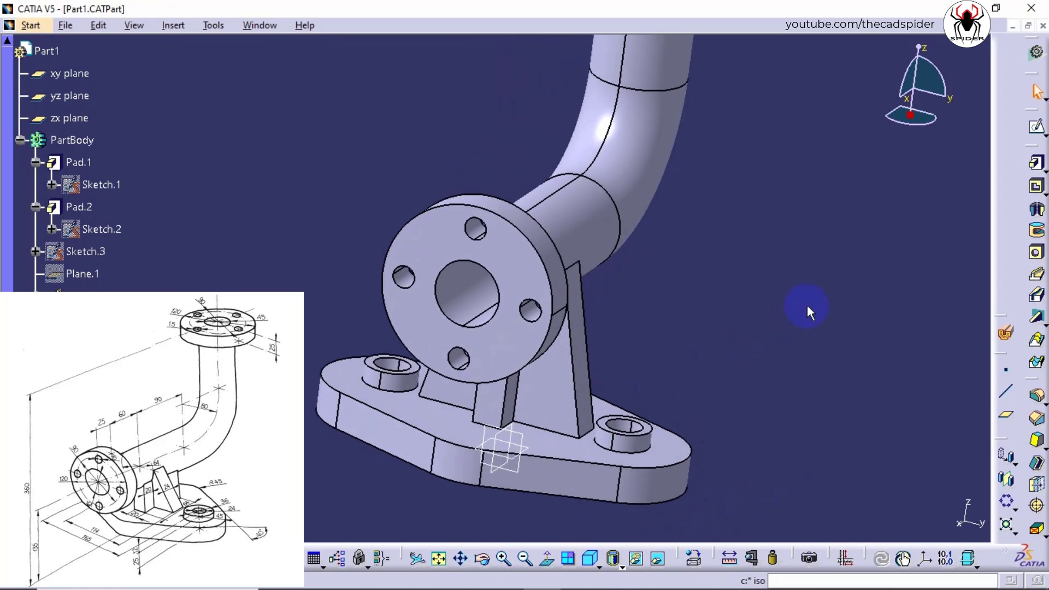
Step: Fit the whole part in view and hide the xy, yz and zx reference planes
click(439, 558)
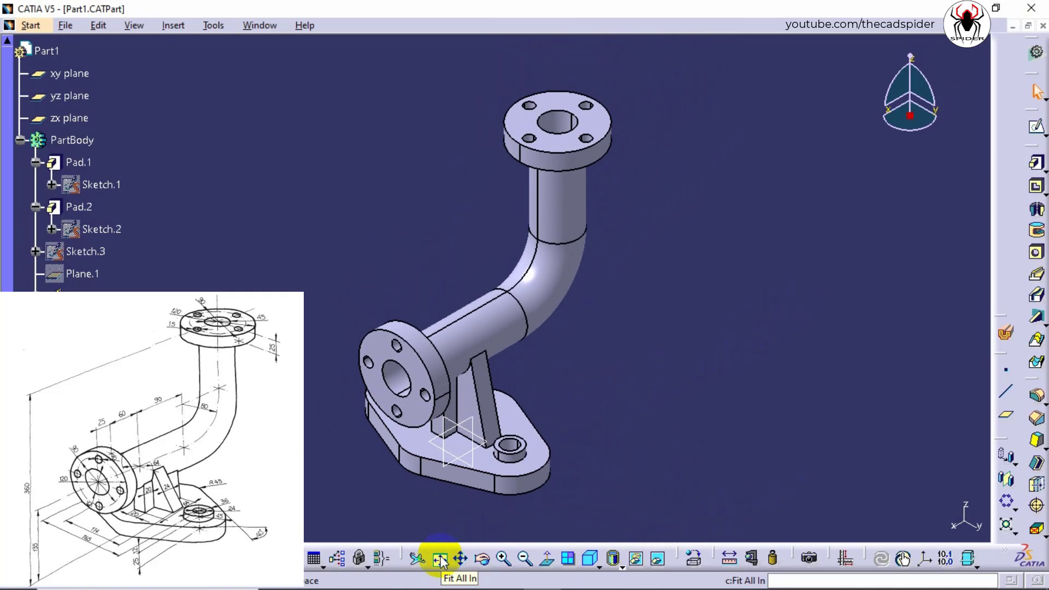
click(70, 74)
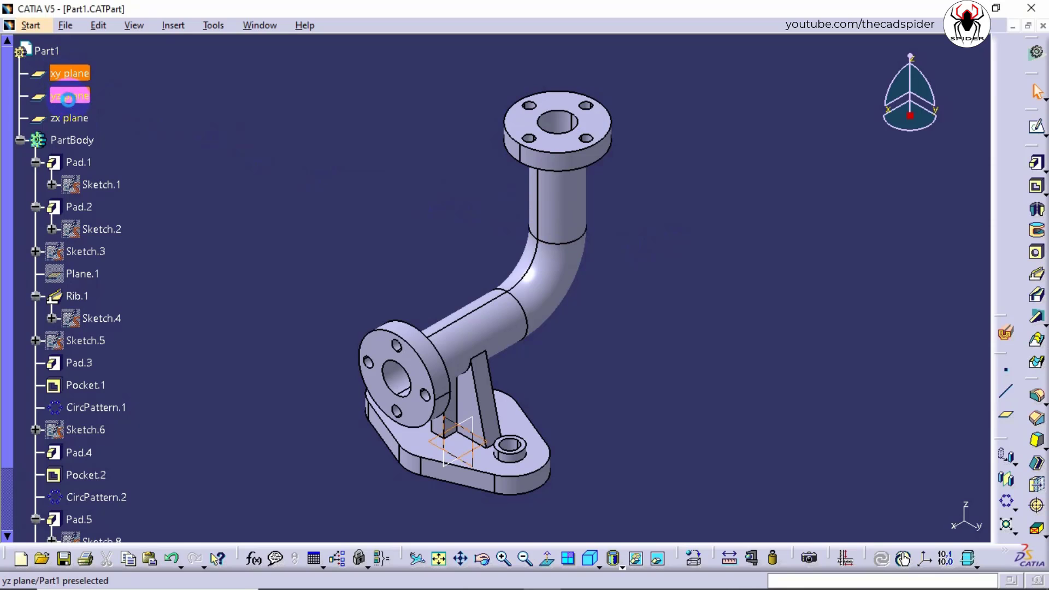
ctrl+click(69, 97)
ctrl+click(70, 118)
right_click(57, 105)
click(191, 169)
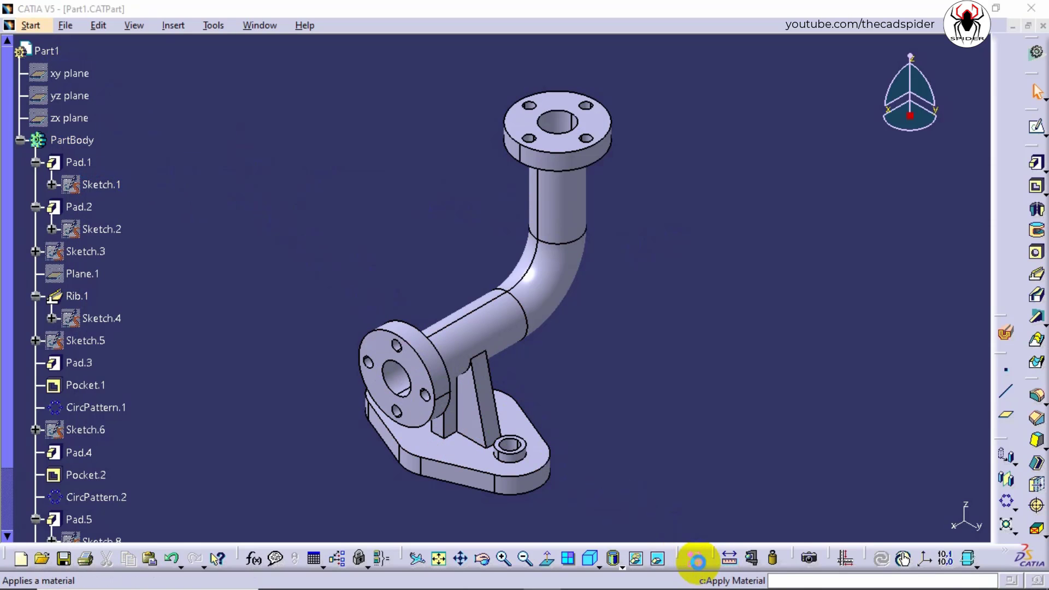
Step: Apply the Iron material from the metal materials of the default catalog to the PartBody
click(696, 560)
click(601, 364)
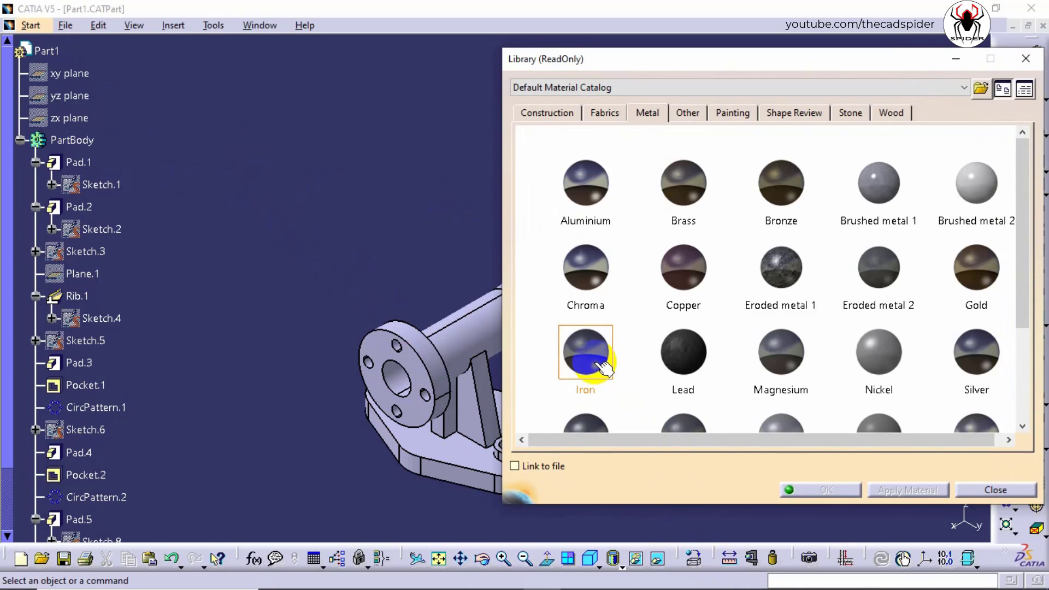
drag(604, 367, 459, 334)
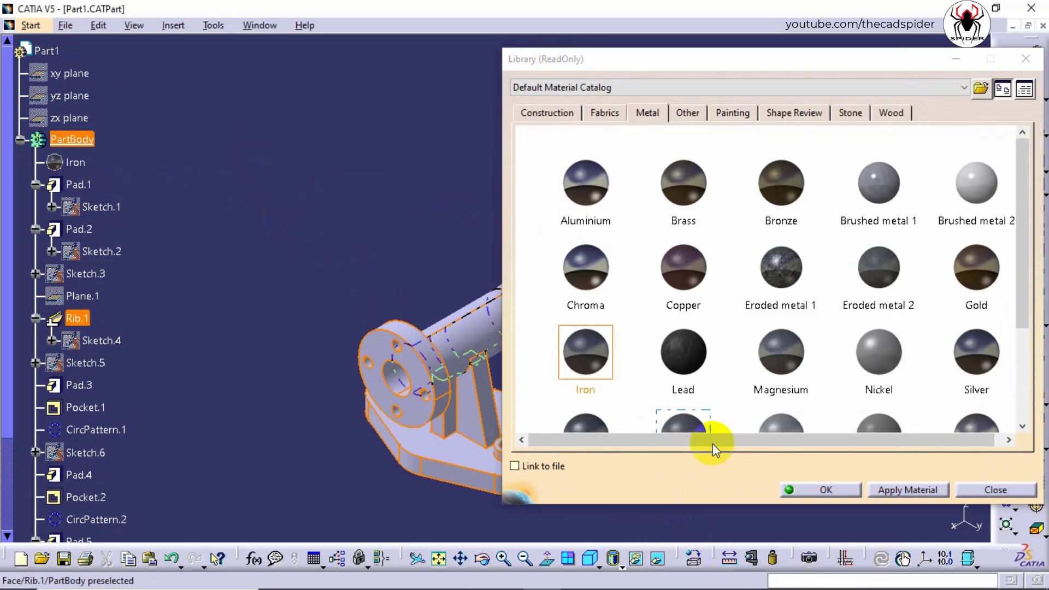
click(901, 489)
click(845, 489)
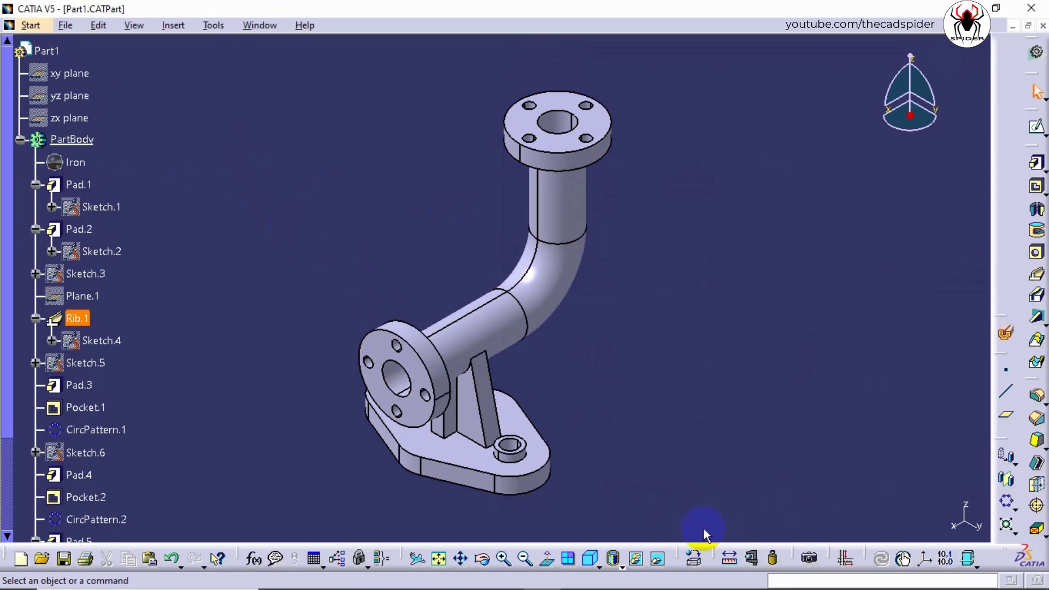
Step: Customize the view mode to show Material shading with no smooth edges
click(621, 566)
click(638, 578)
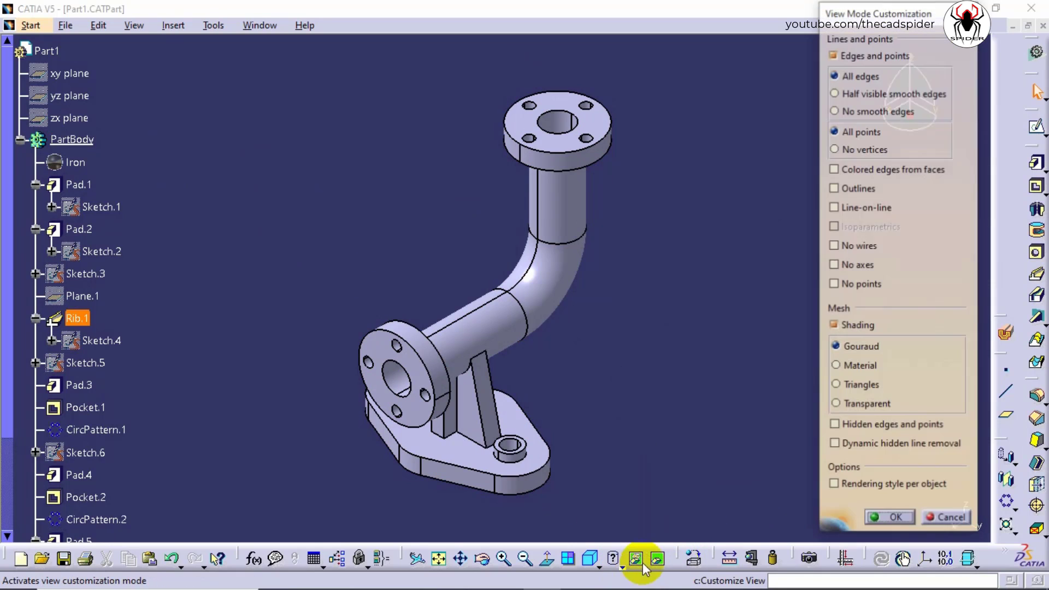
click(836, 366)
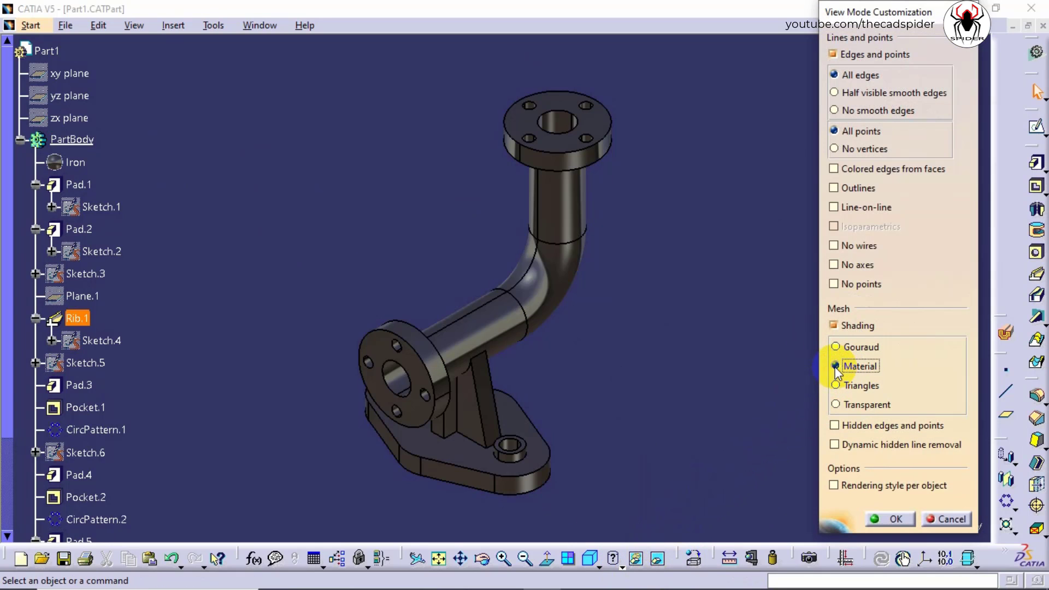
click(834, 109)
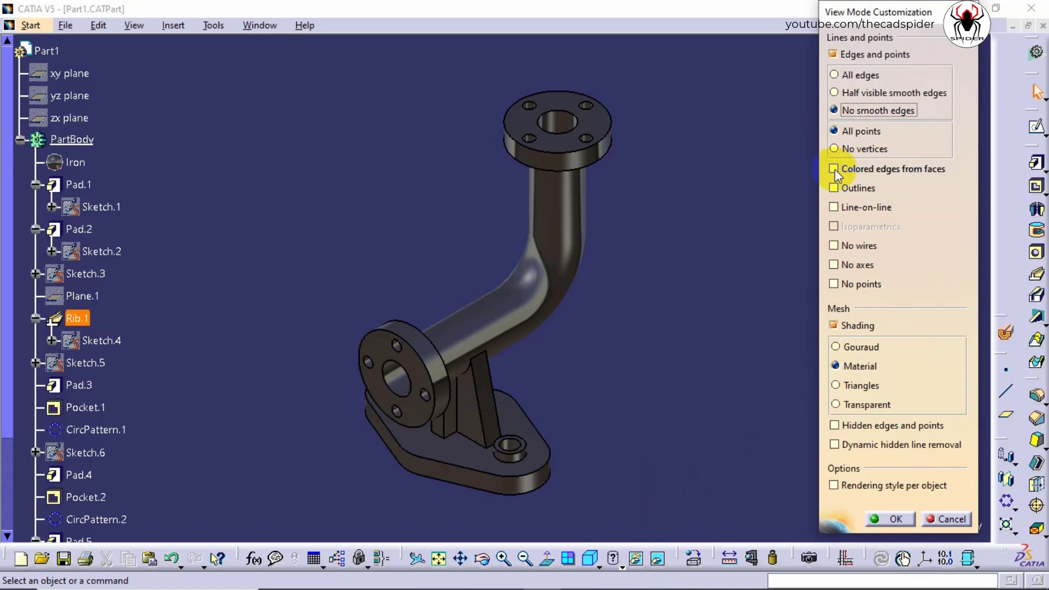
click(888, 517)
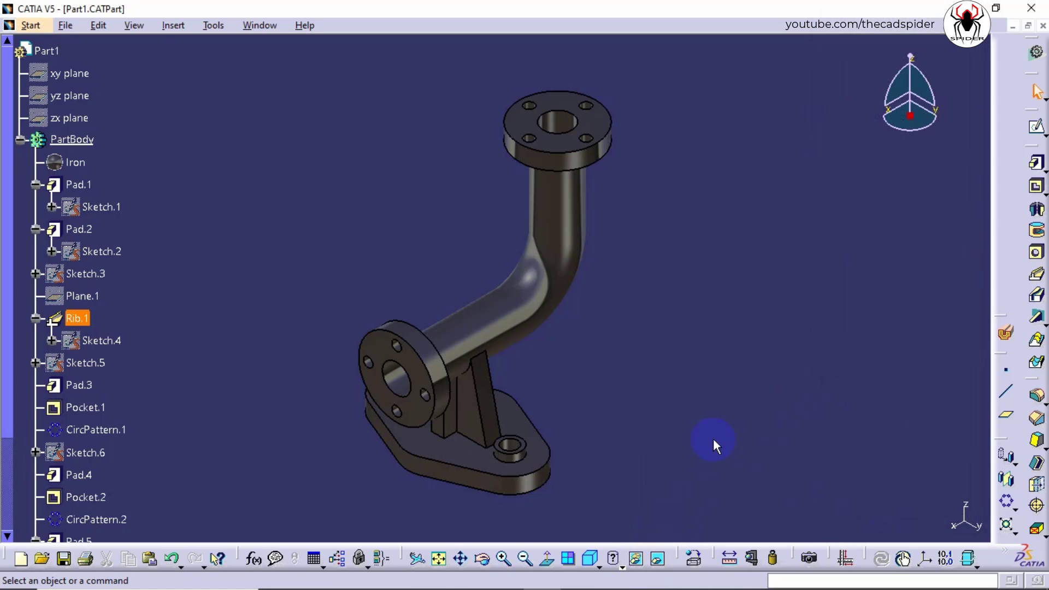
Step: Edit the Iron material's rendering properties to use the predefined Satin reflection with a reflectivity of 1.00
right_click(78, 167)
click(106, 230)
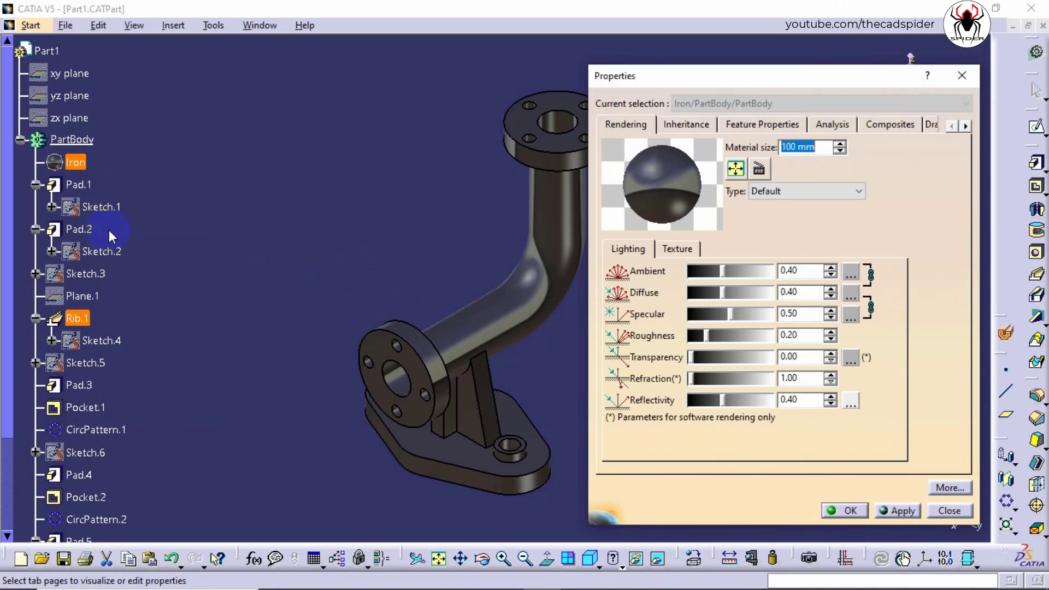
click(849, 401)
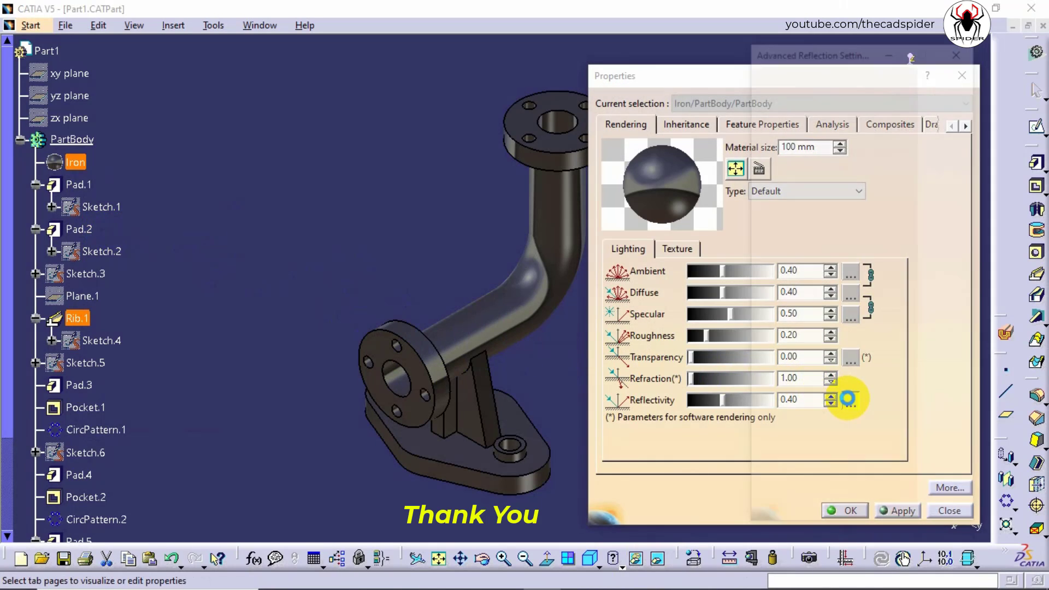
drag(945, 205, 959, 443)
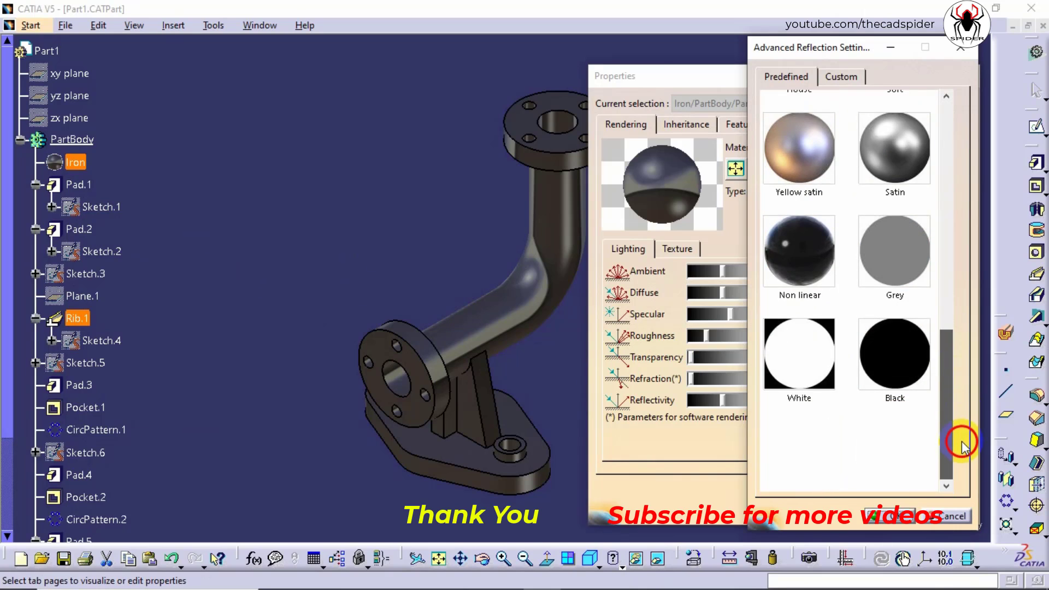
click(904, 170)
click(886, 516)
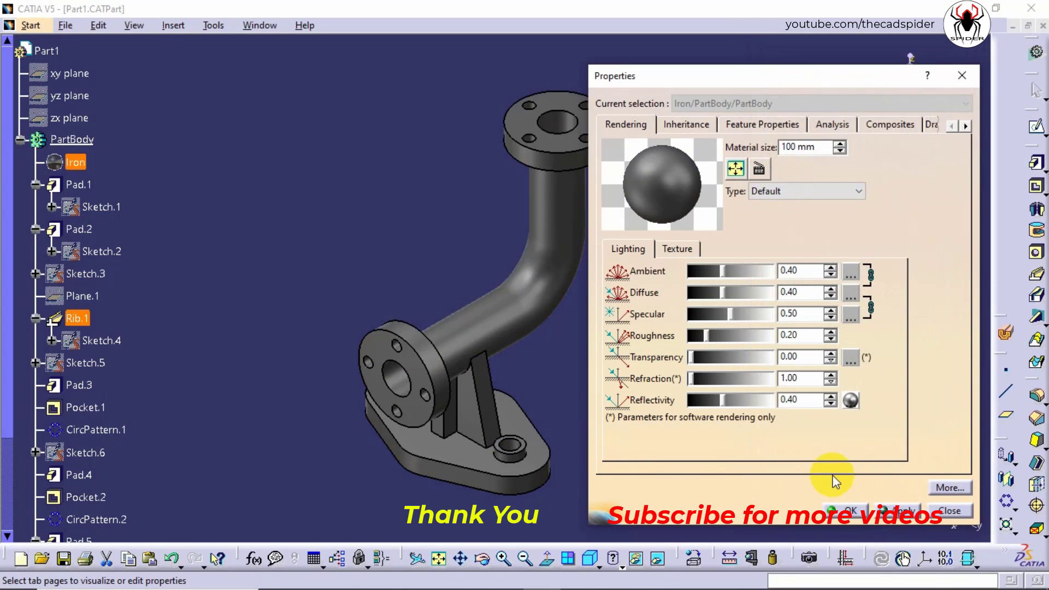
drag(723, 400, 779, 399)
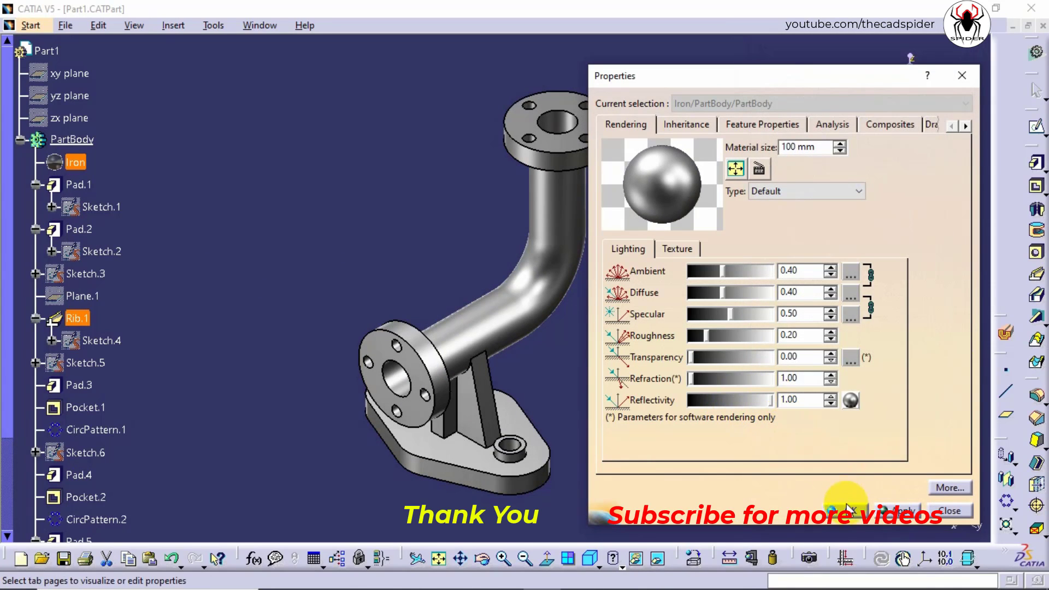